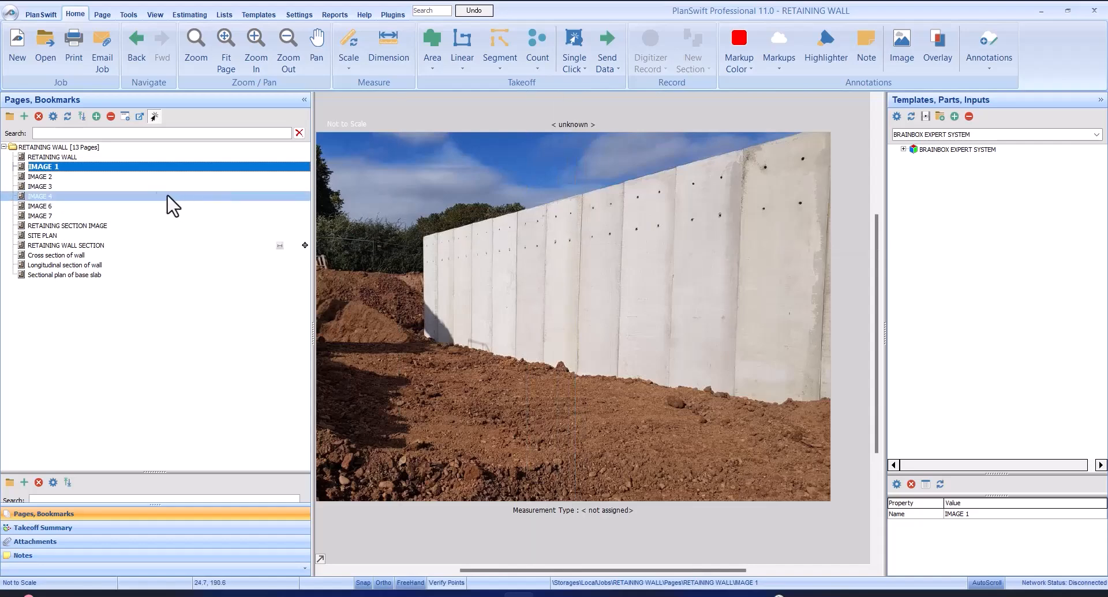
Review the retaining wall reference pages from IMAGE 2 through IMAGE 7 and RETAINING SECTION IMAGE
click(140, 176)
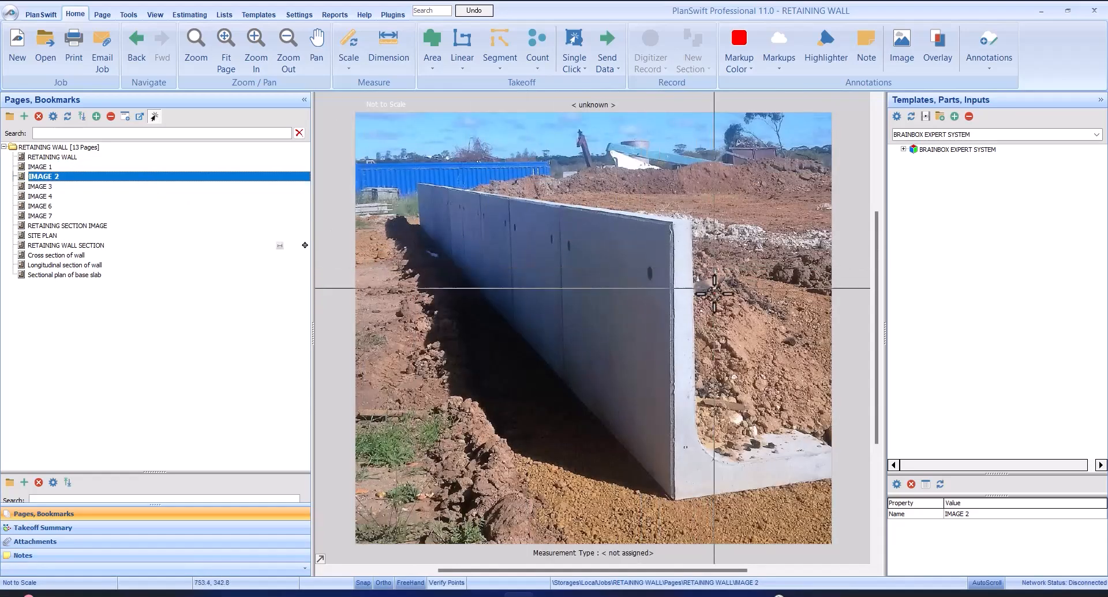
scroll(662, 267, up, 3)
scroll(663, 282, down, 3)
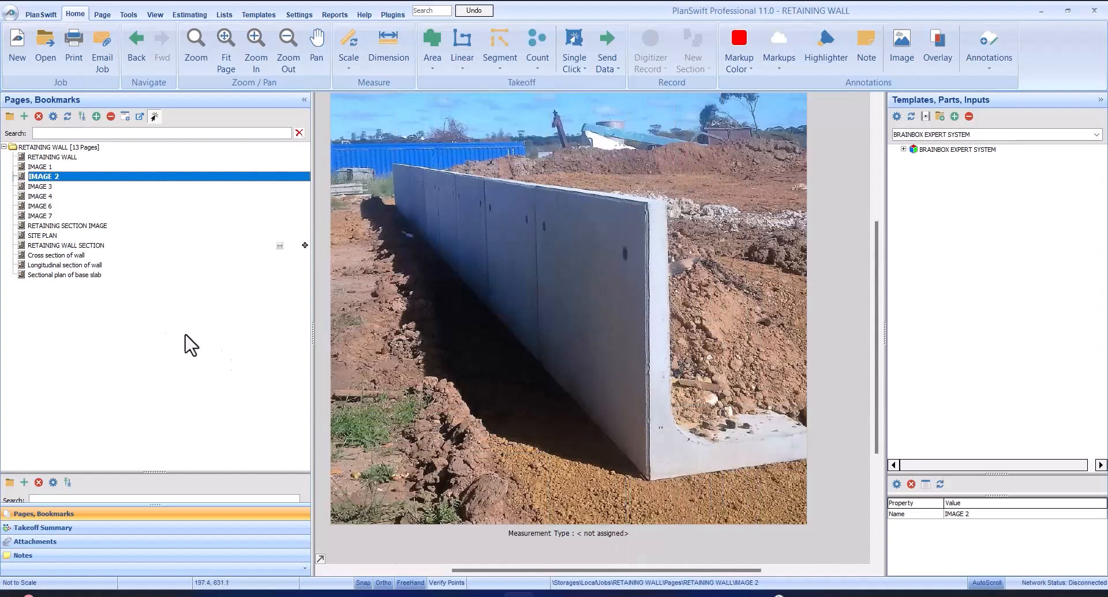
click(24, 186)
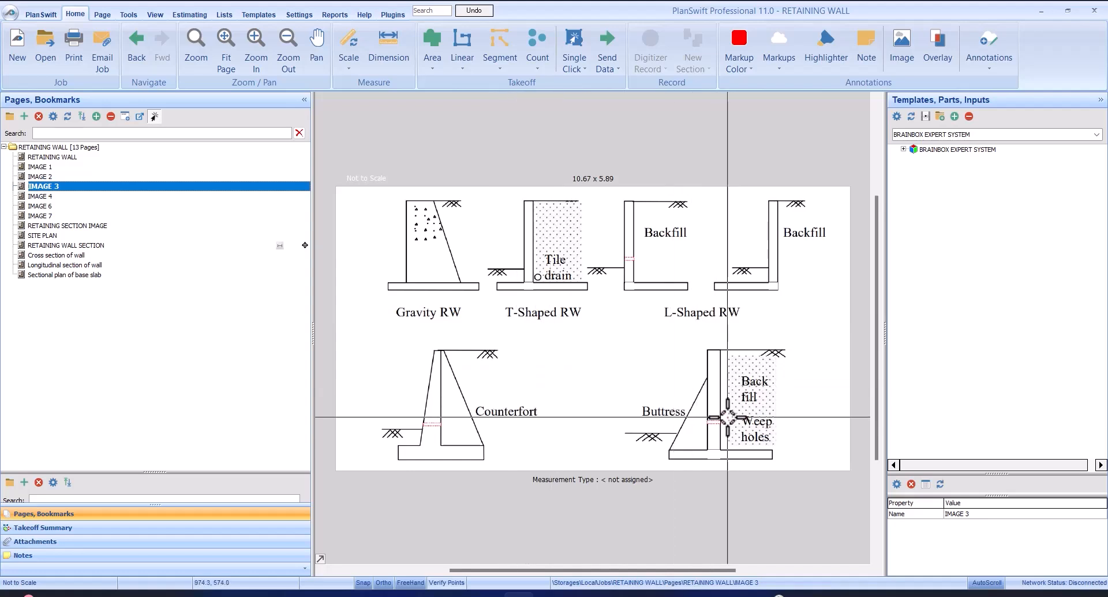
click(38, 196)
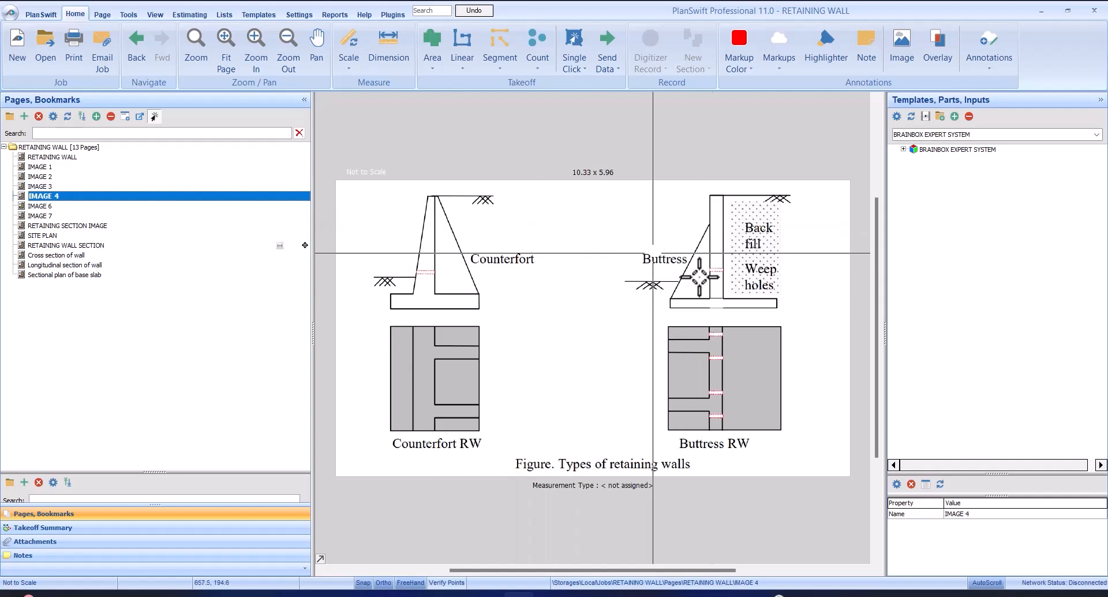
click(39, 208)
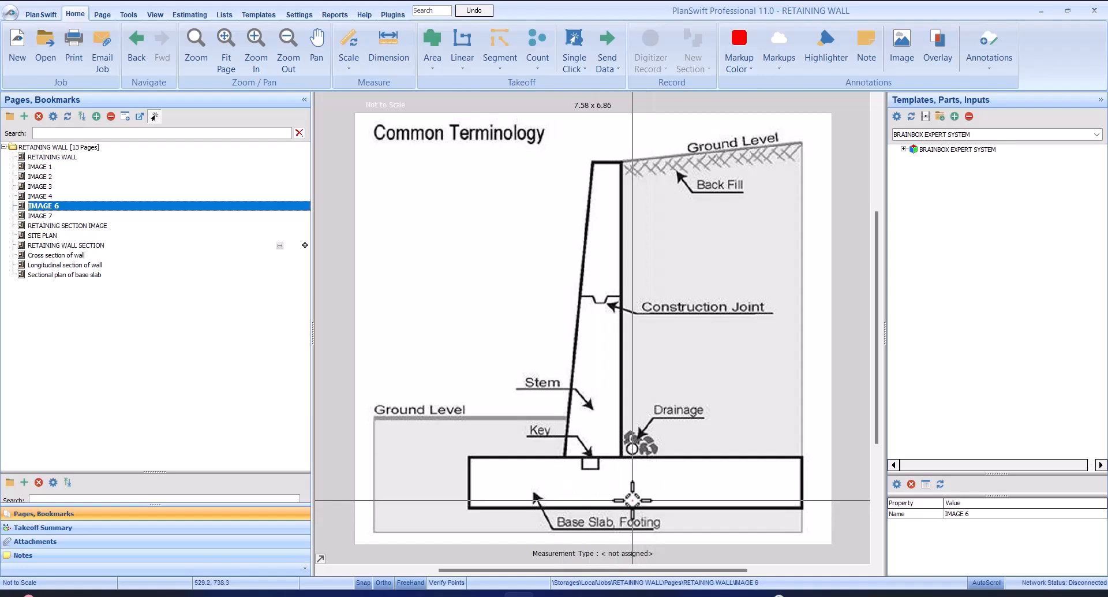
click(196, 216)
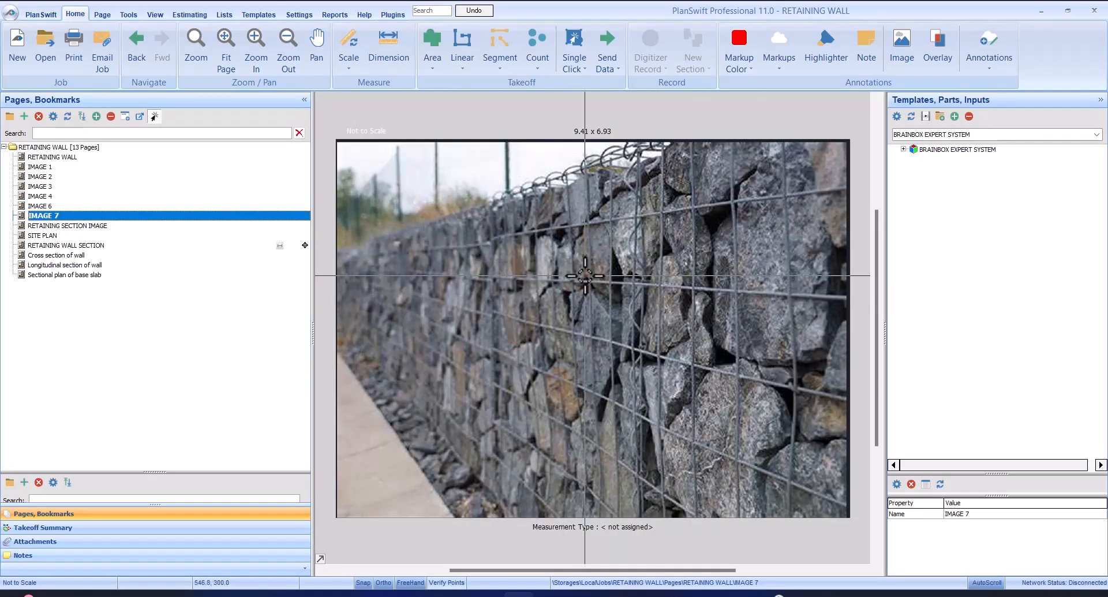
click(172, 226)
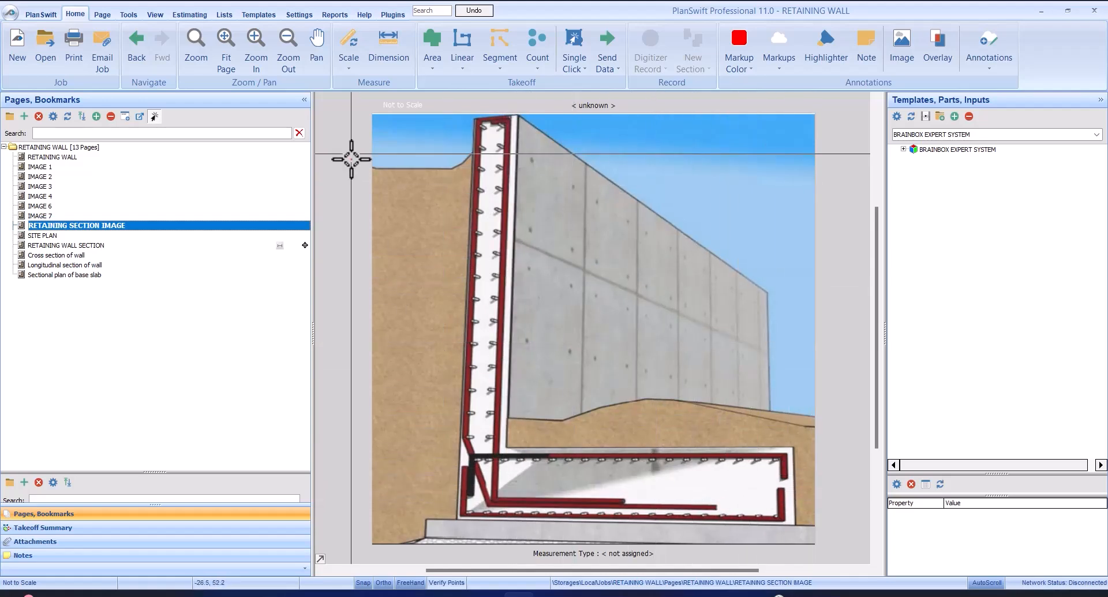
Examine the SITE PLAN page for the overall site dimensions and the retaining wall's position
click(173, 236)
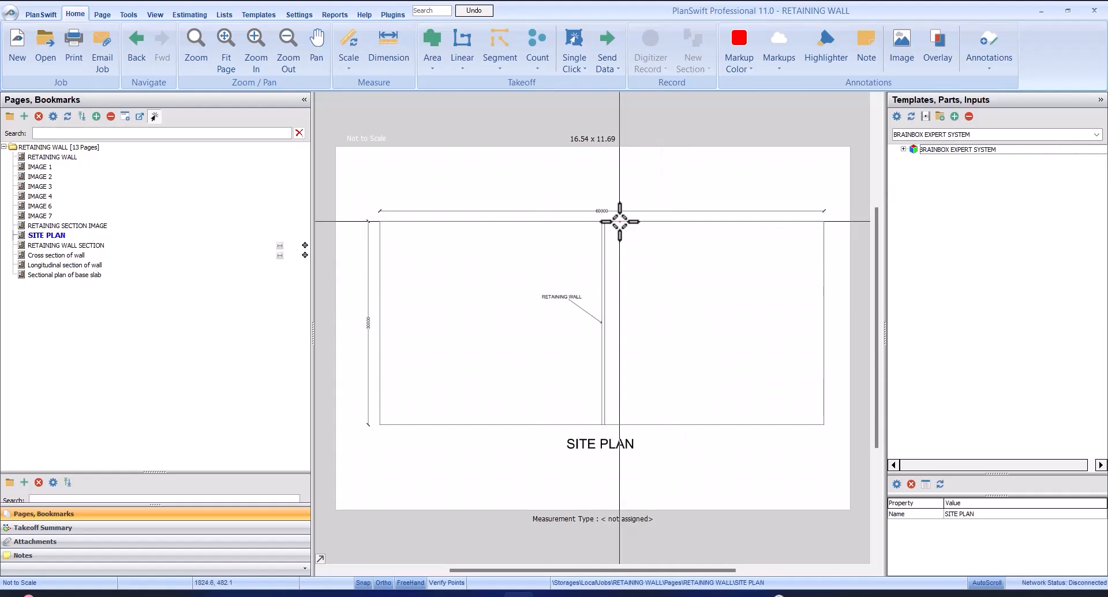
scroll(559, 222, up, 1)
scroll(631, 193, up, 4)
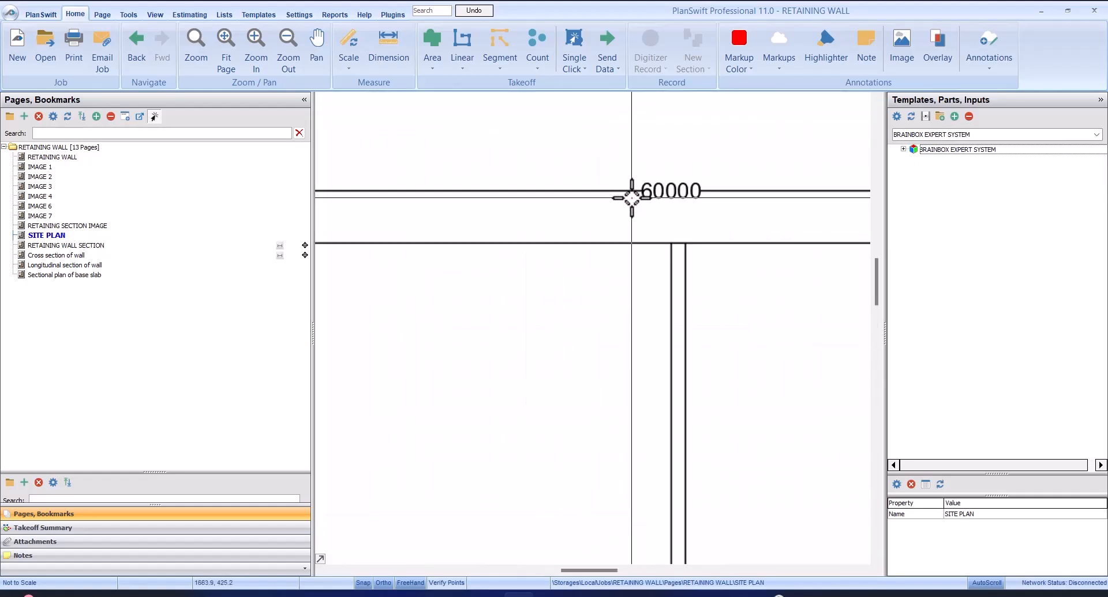
scroll(631, 212, down, 2)
scroll(651, 217, up, 2)
scroll(673, 203, down, 3)
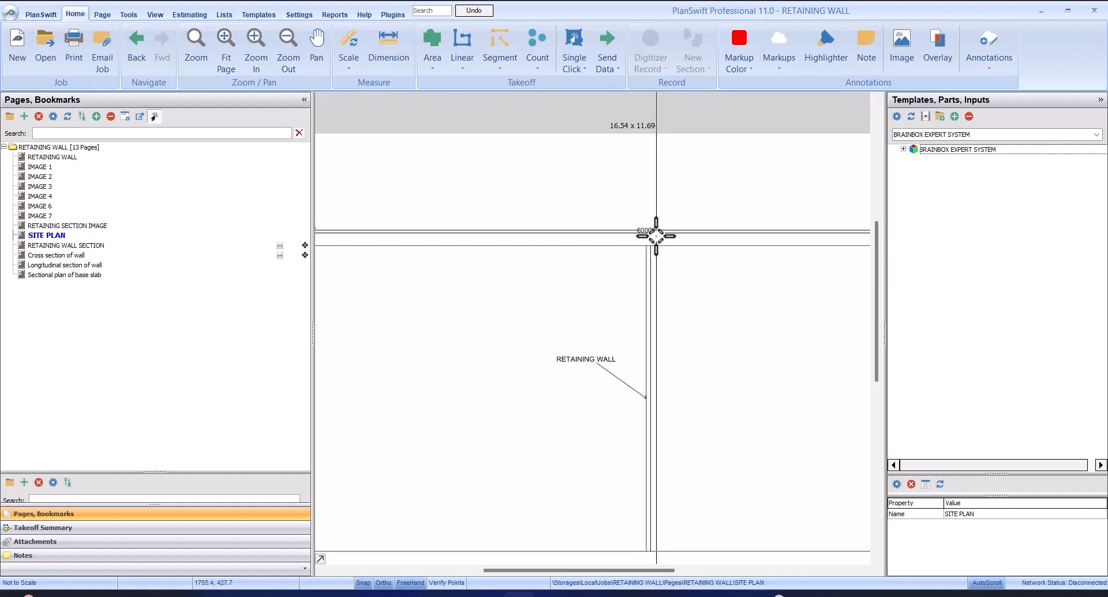
scroll(458, 328, down, 3)
scroll(395, 334, up, 4)
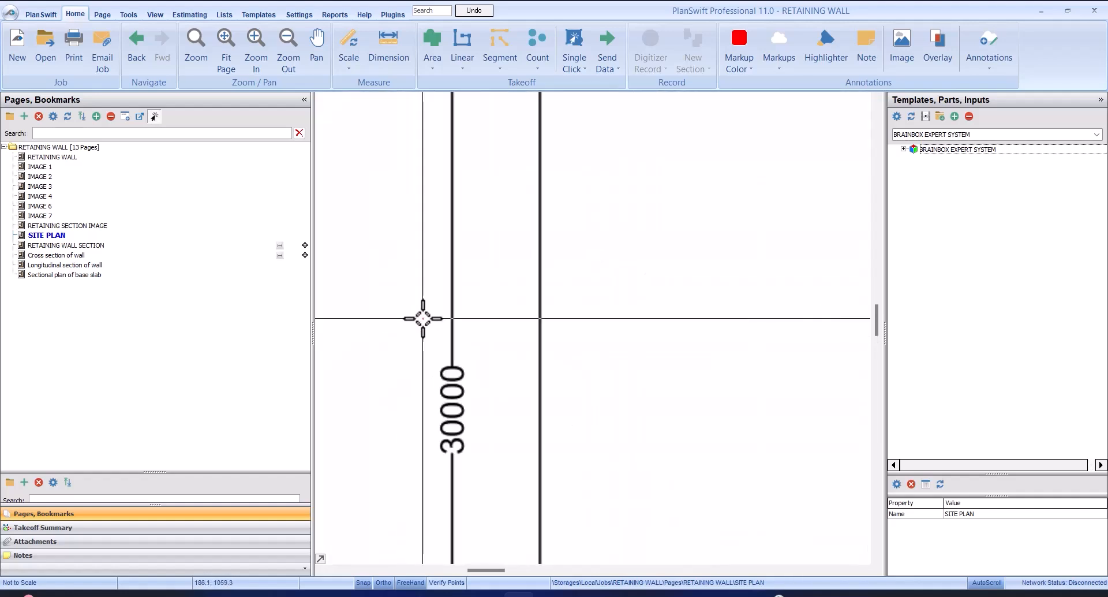
scroll(423, 318, down, 4)
scroll(668, 314, up, 3)
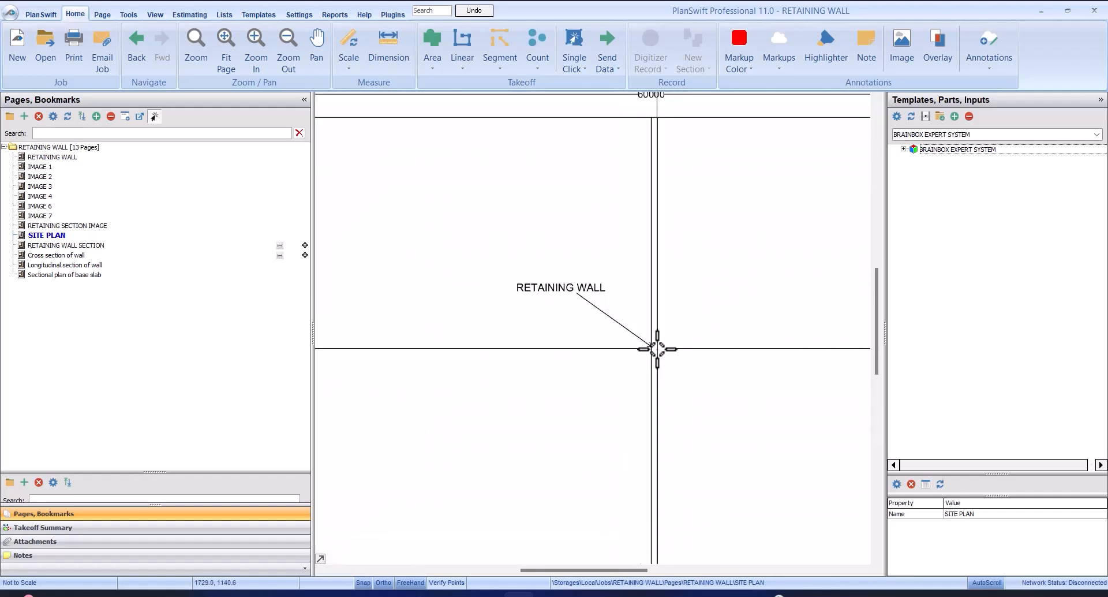
scroll(604, 310, down, 3)
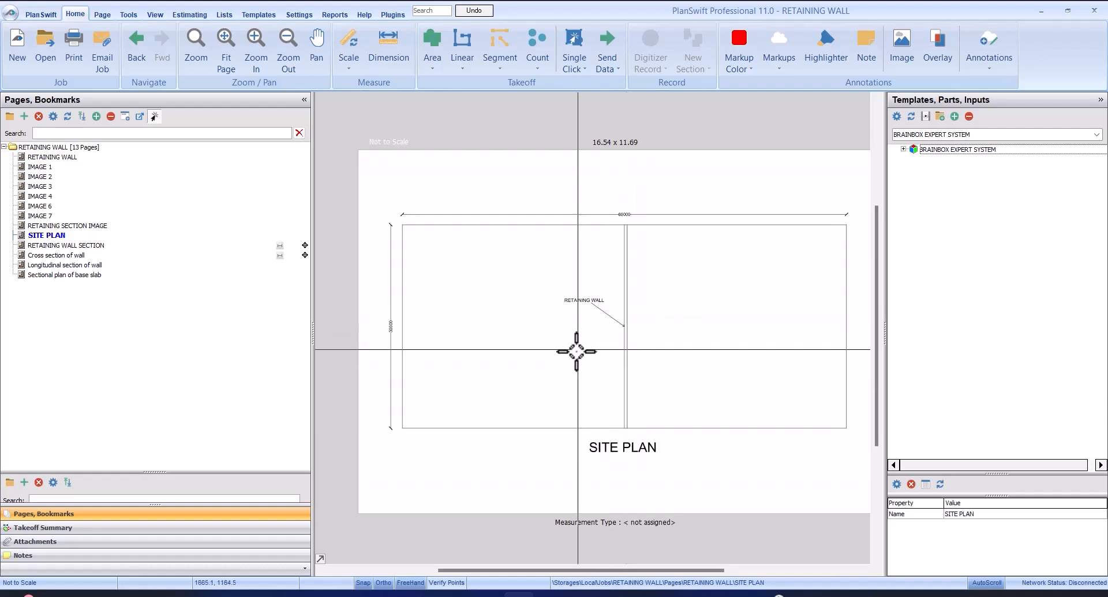
Review the RETAINING WALL SECTION, Cross section of wall, Longitudinal section of wall and Sectional plan of base slab pages
click(146, 248)
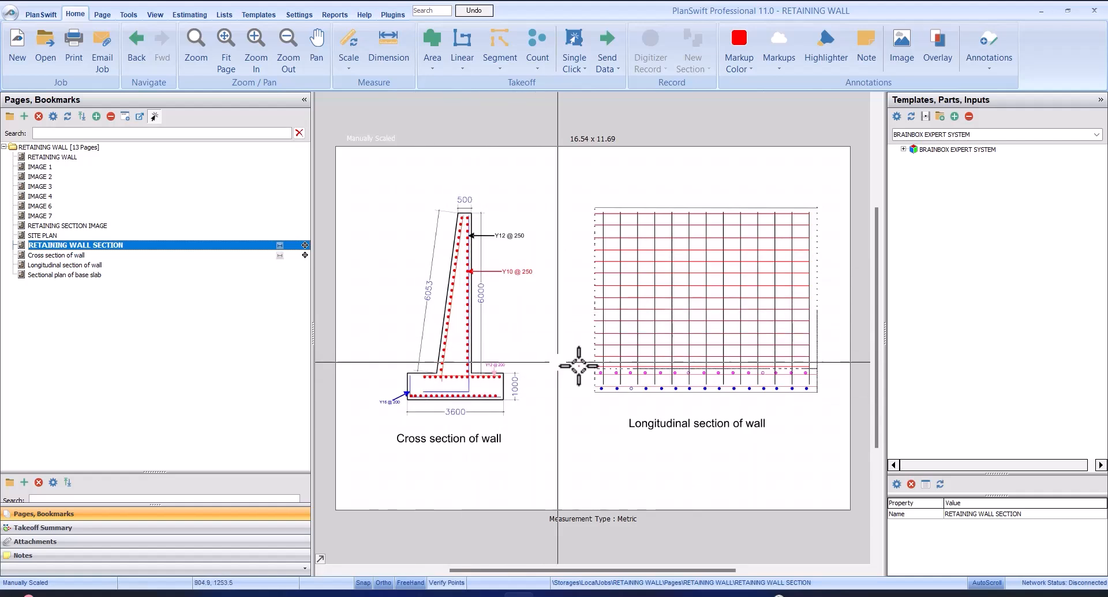
click(253, 255)
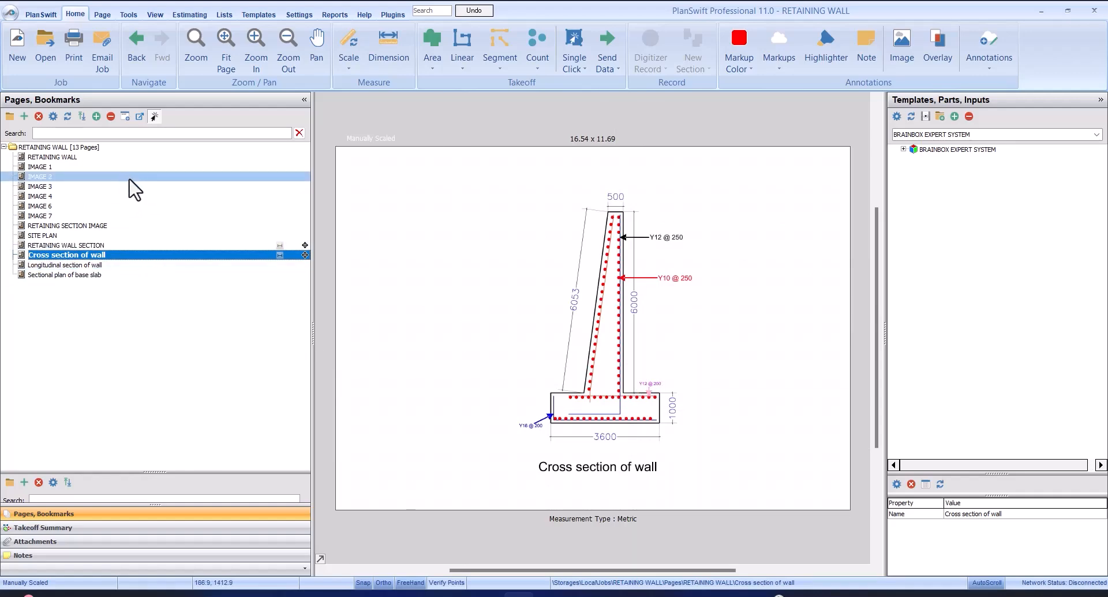
click(137, 264)
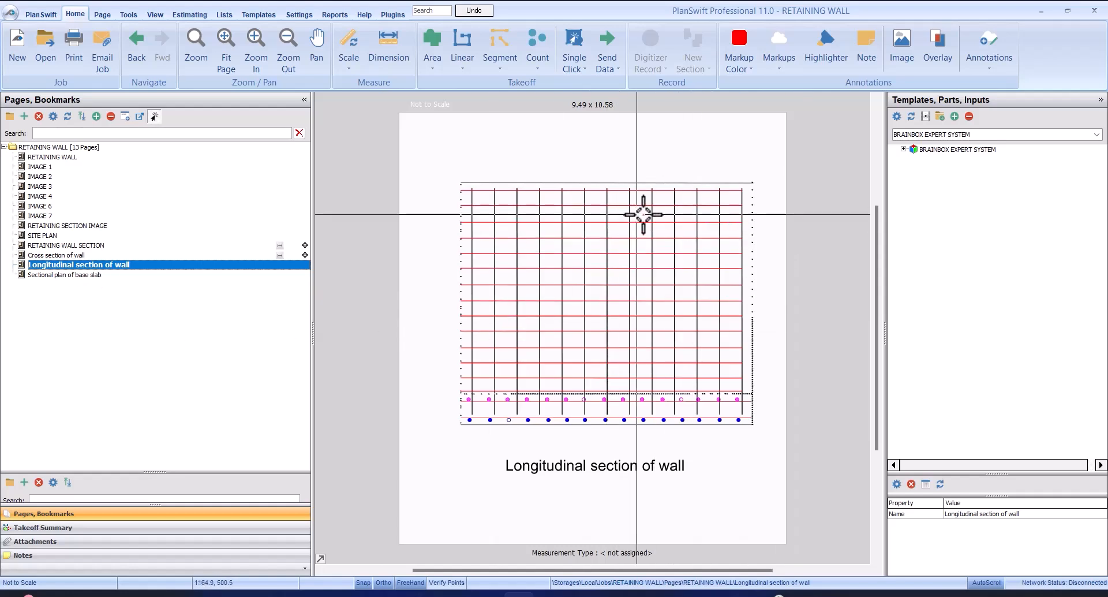
click(176, 276)
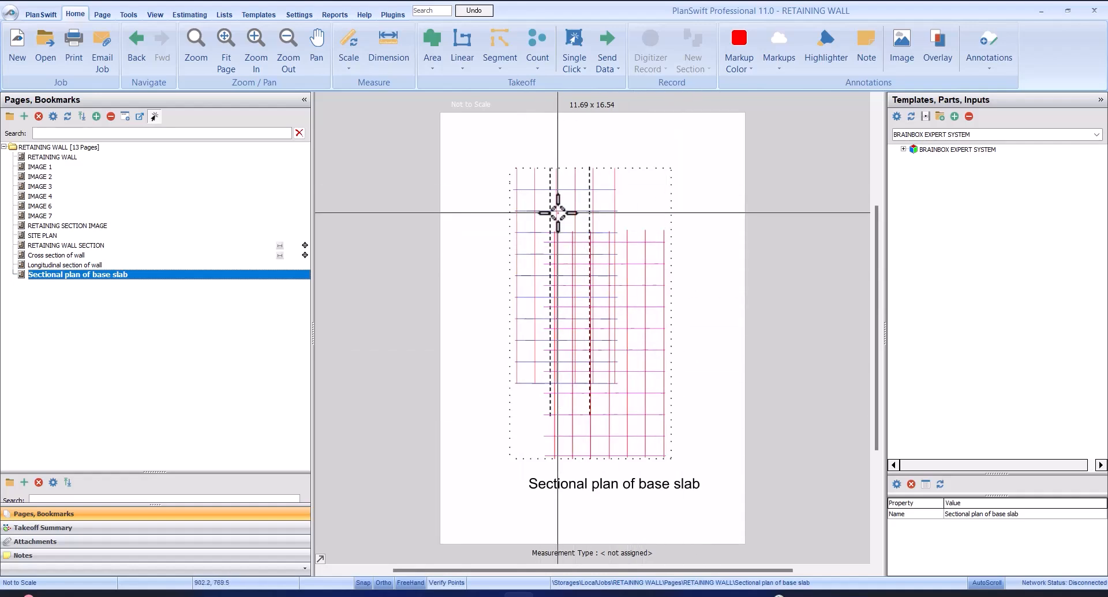
Open the RETAINING WALL SECTION page and expand the RETAINING WALL templates down to the items under Conc. work (Stem) and Conc. work (Base)
click(173, 246)
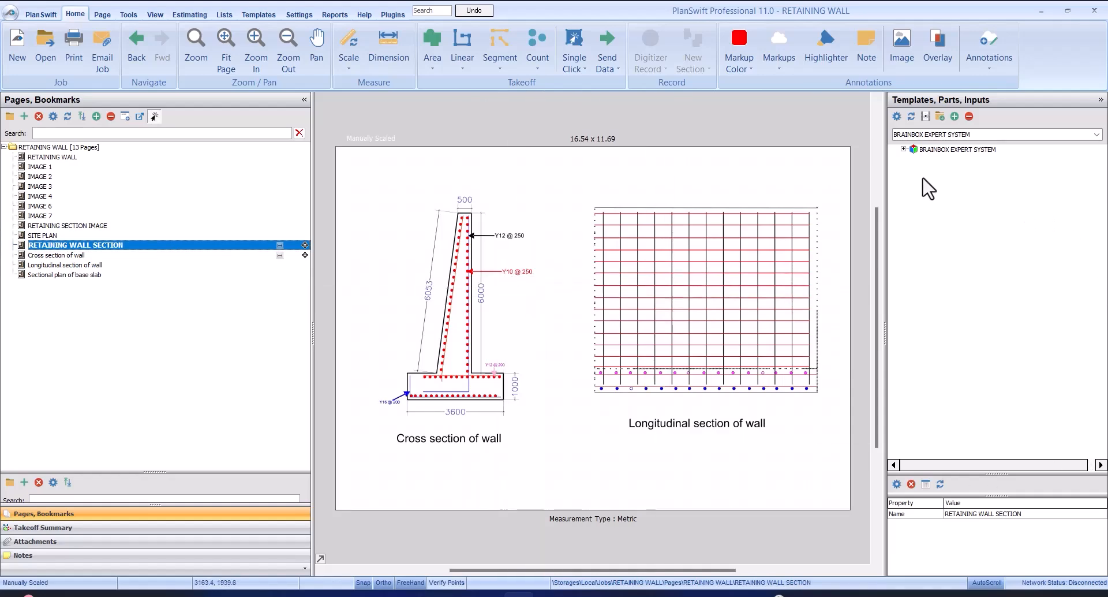
click(904, 150)
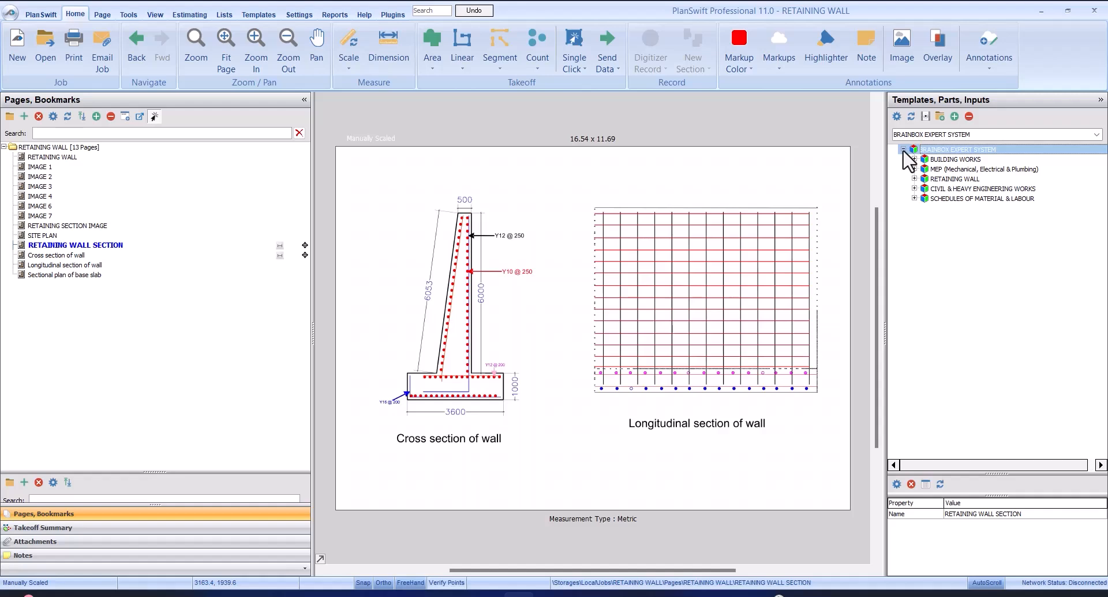
click(942, 179)
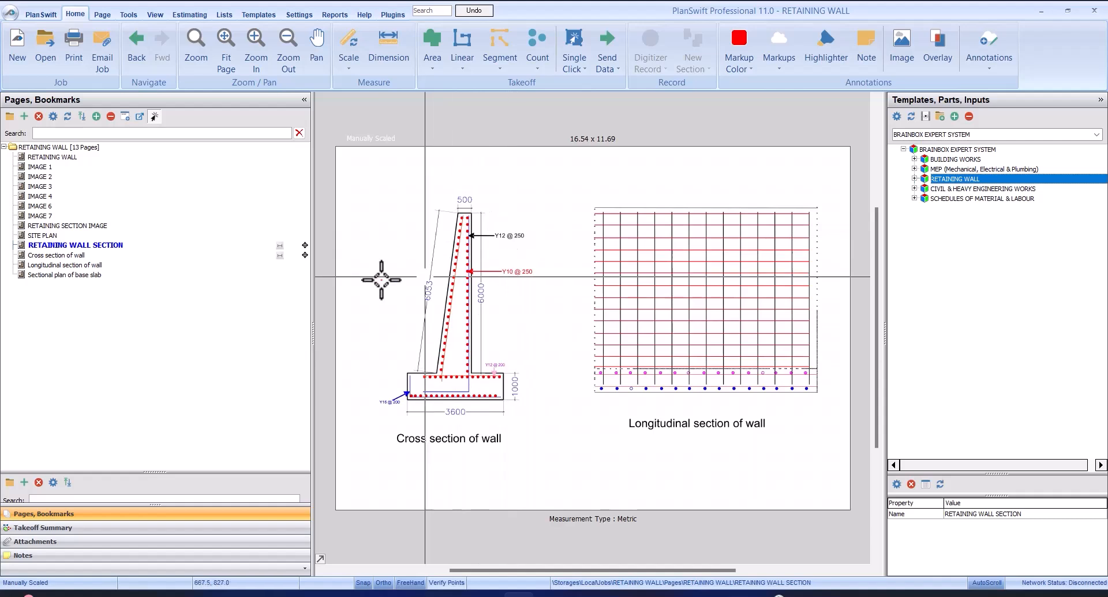
click(279, 245)
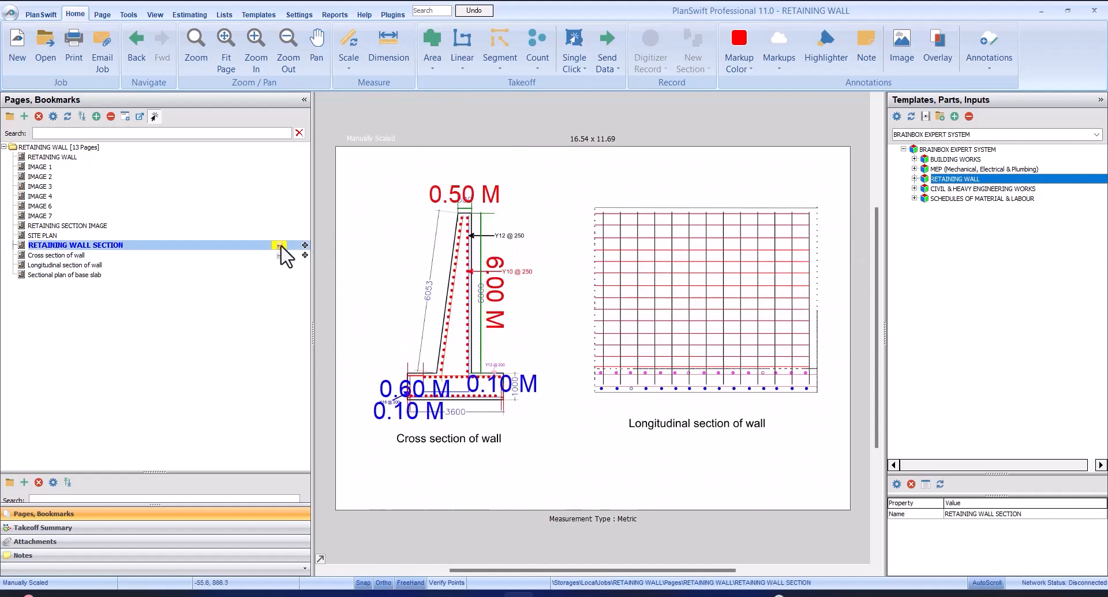
click(280, 246)
click(914, 179)
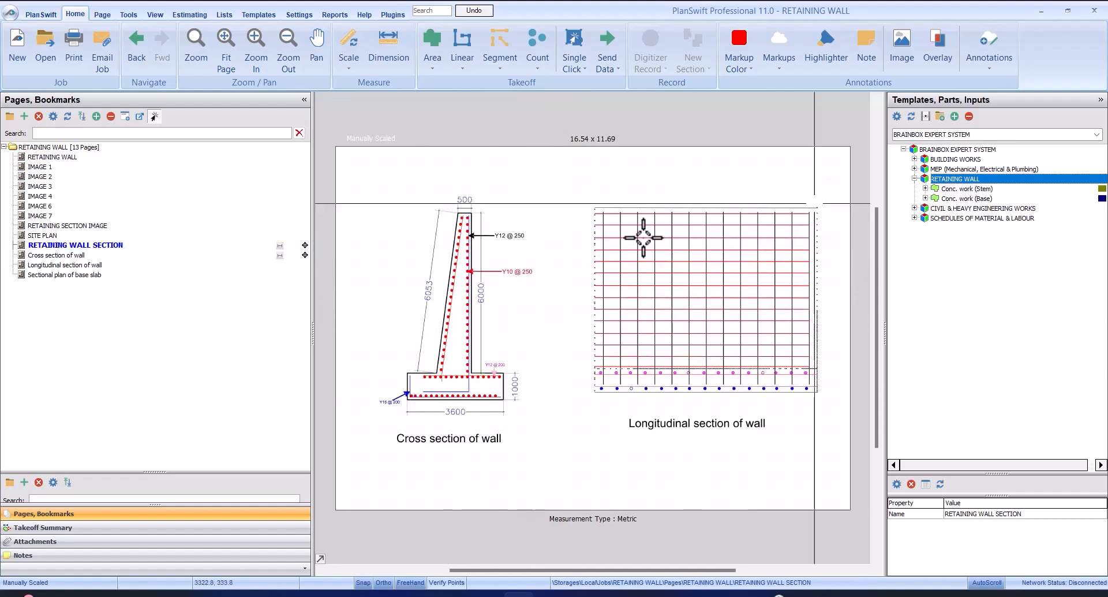
click(977, 189)
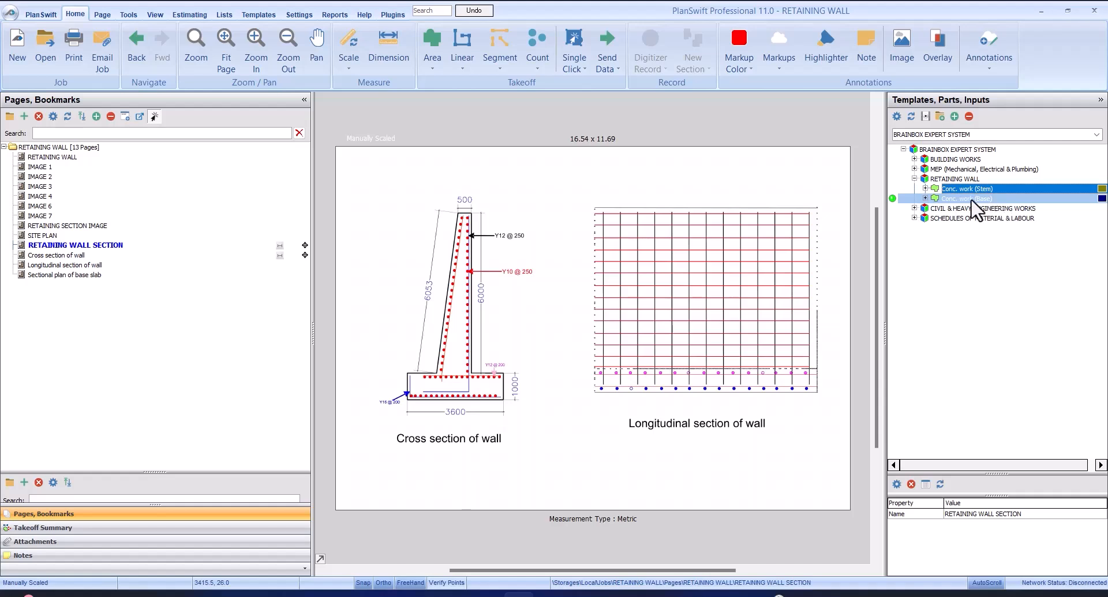
click(925, 188)
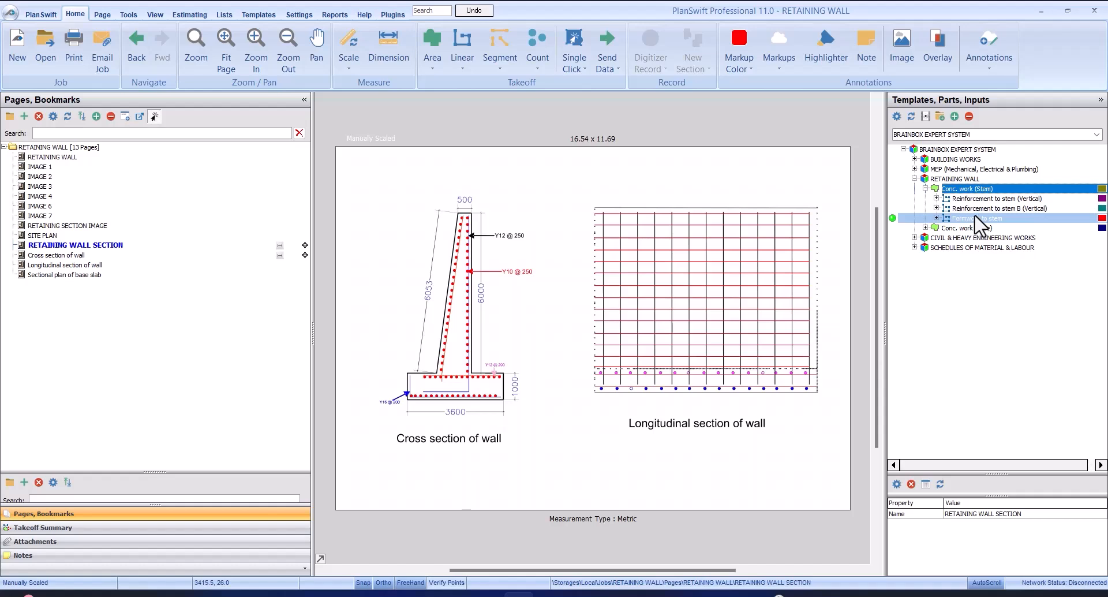
click(925, 228)
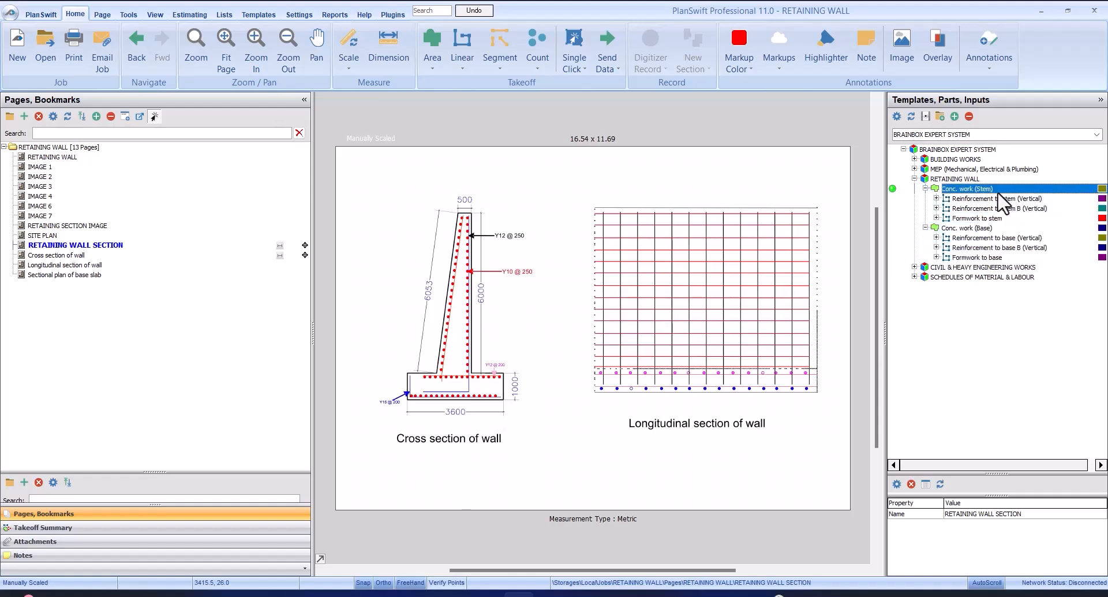
click(953, 199)
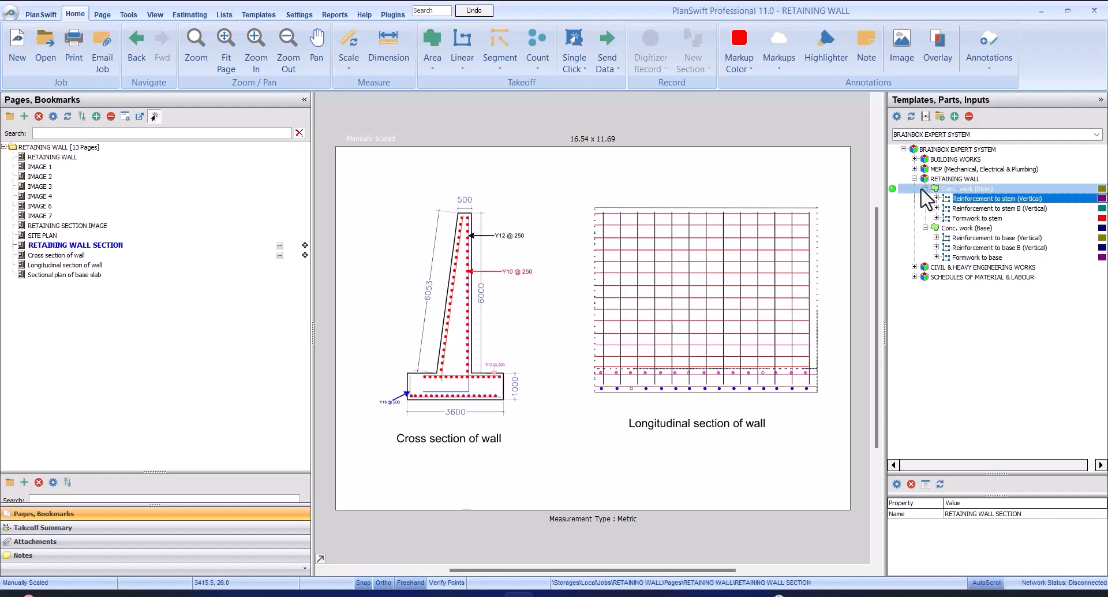
Start the Conc. work (Stem) takeoff with the length of wall set to 30
double_click(890, 188)
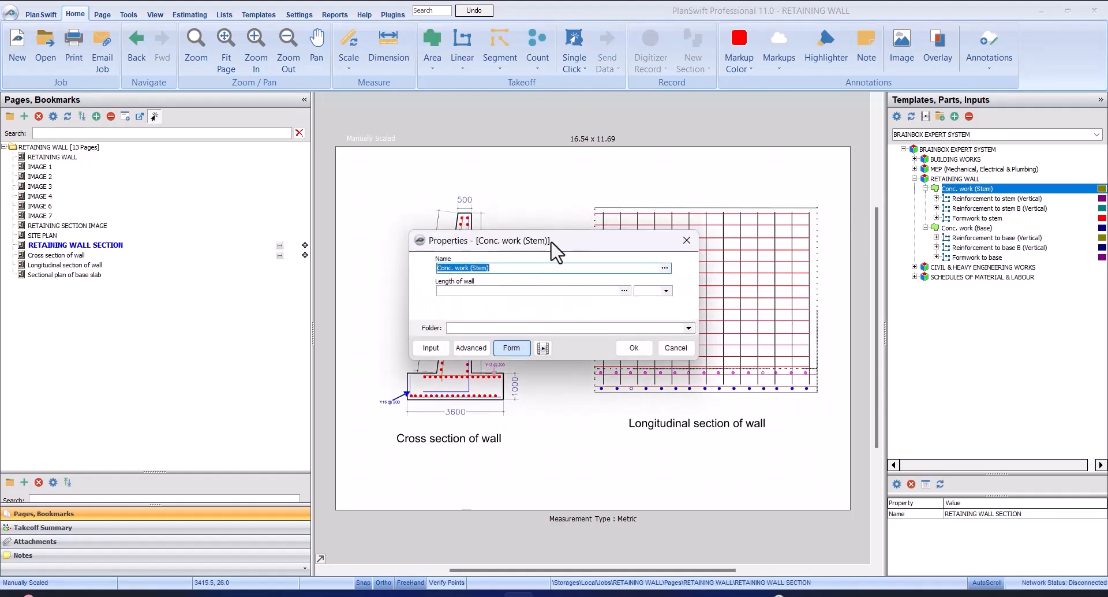
mouse_move(536, 237)
mouse_down()
mouse_move(653, 201)
mouse_move(663, 209)
mouse_up()
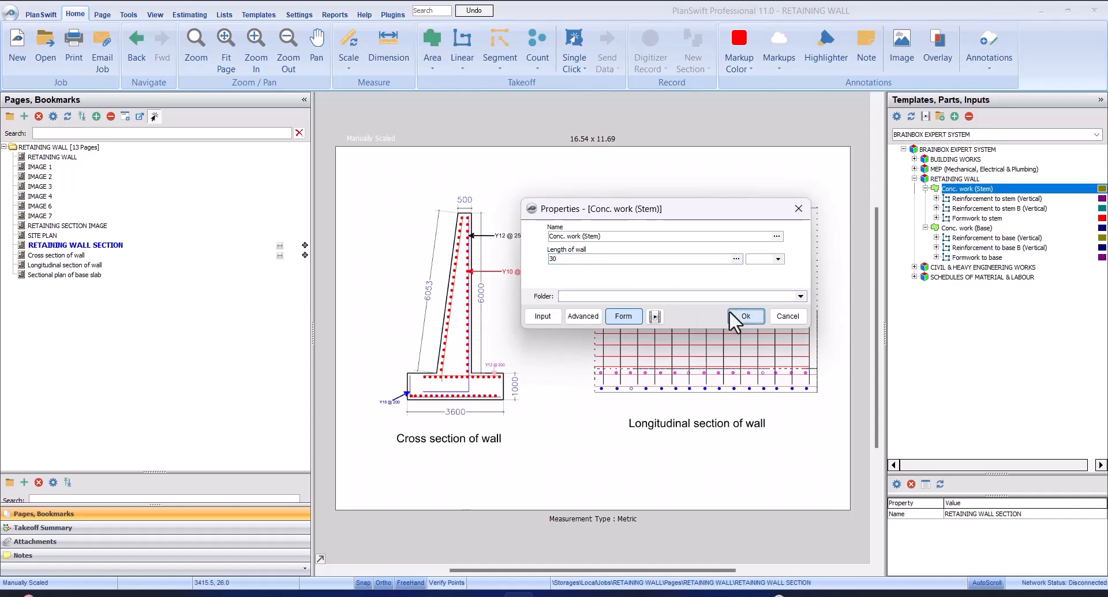
click(742, 315)
Record the stem area in Point To Point mode, tracing the top edge of the cross section about 0.5 m wide
scroll(451, 218, up, 2)
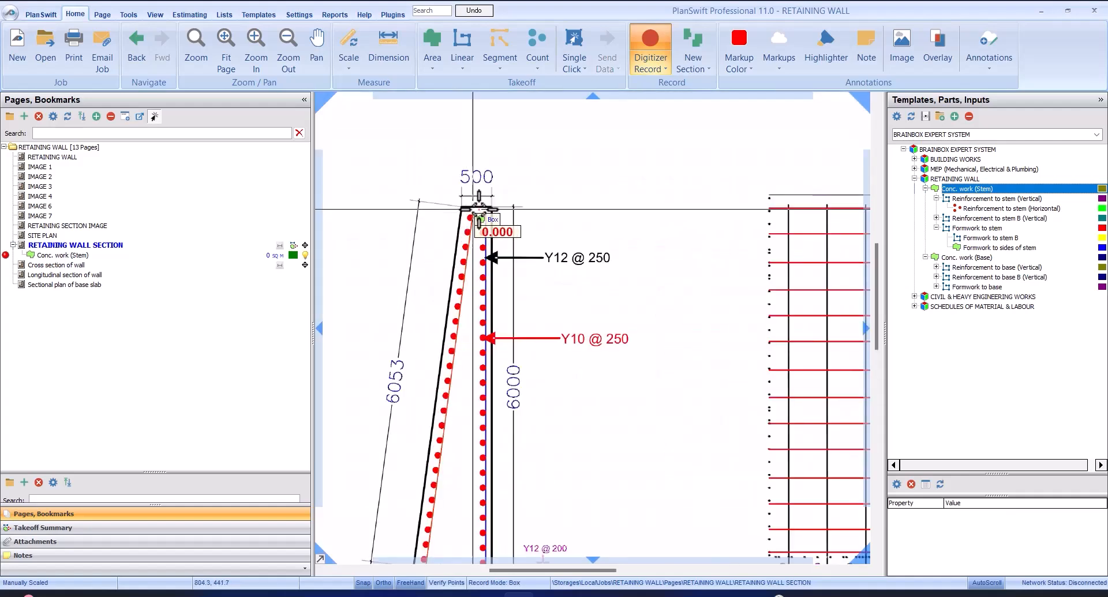
scroll(483, 307, down, 2)
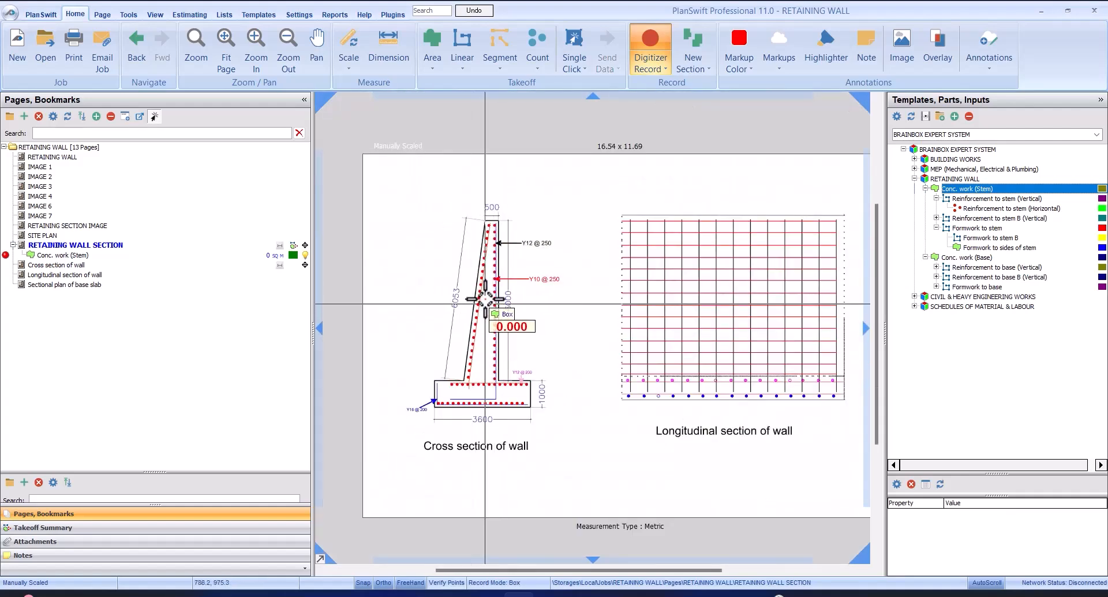
scroll(444, 184, up, 4)
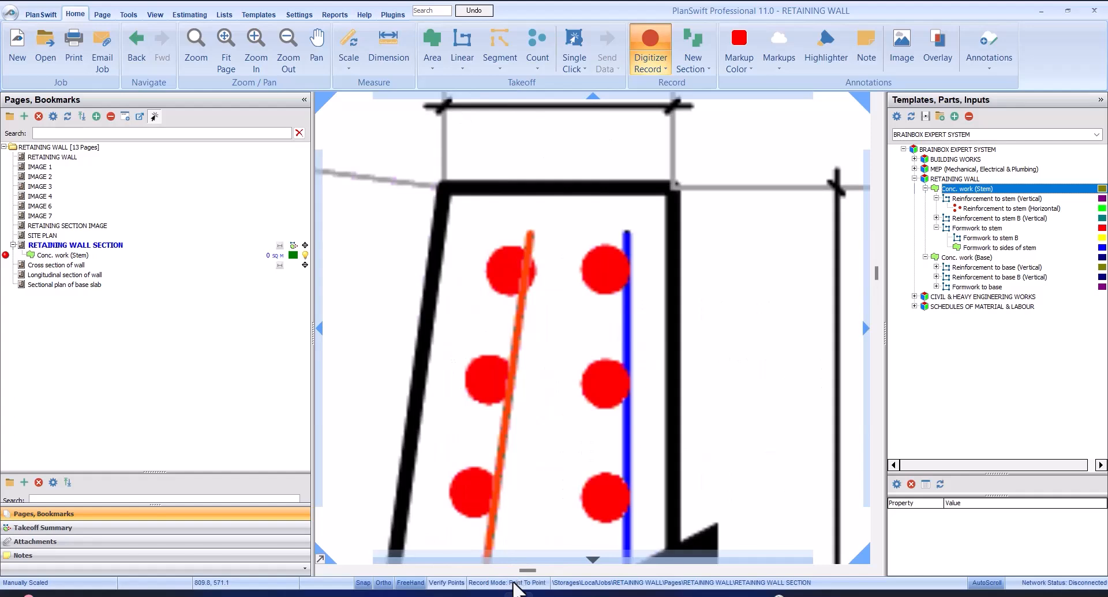
scroll(426, 203, up, 2)
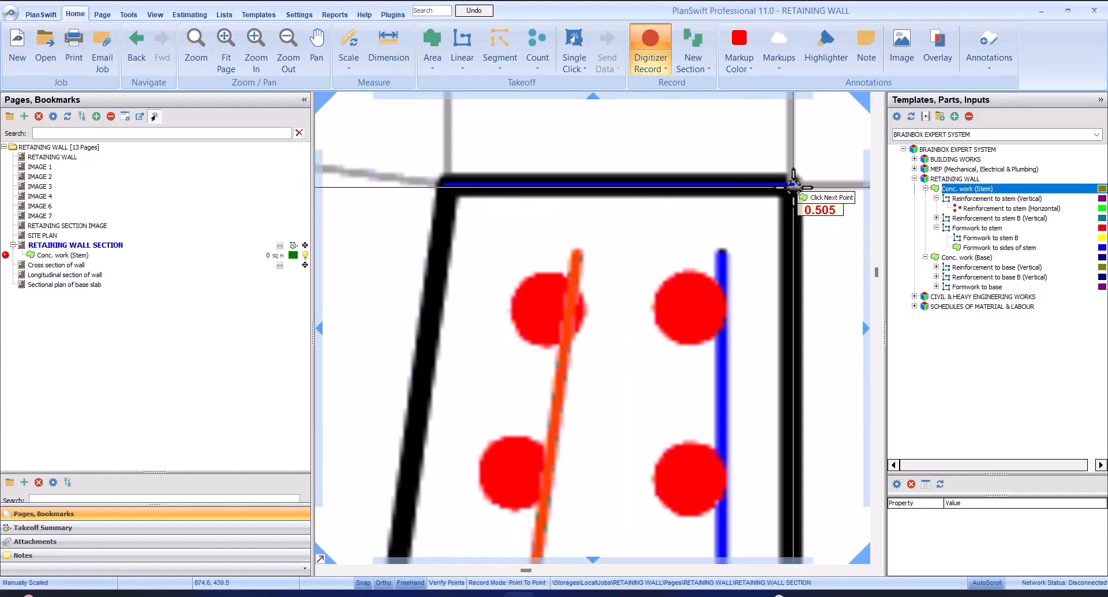
click(792, 184)
Trace the stem's vertical face about 6 m down and its bottom edge to the sloping face, and finish the area
scroll(773, 237, down, 4)
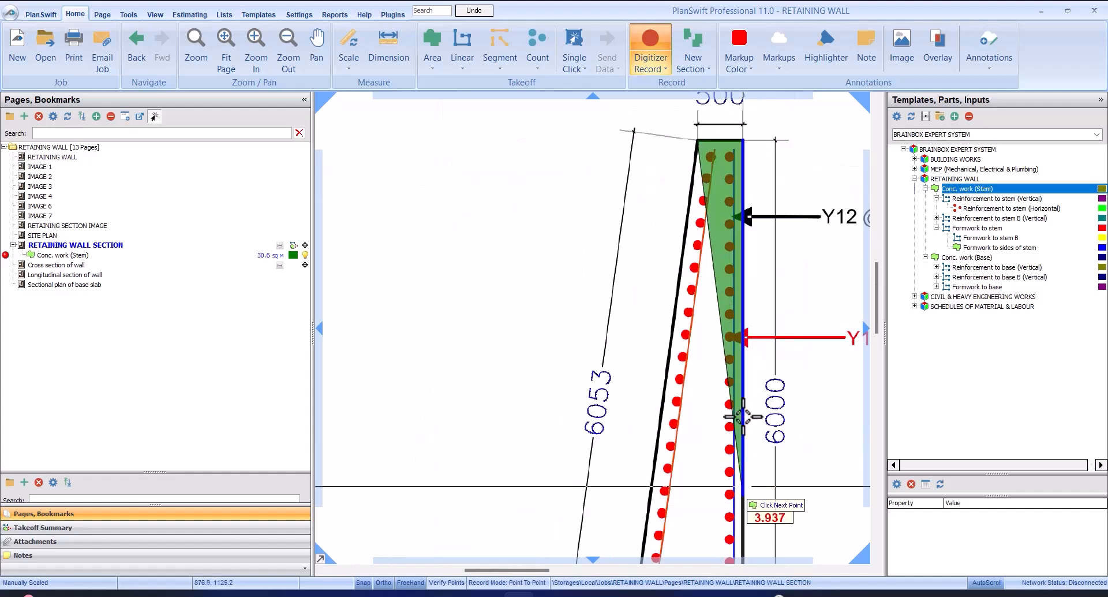
scroll(750, 427, up, 2)
scroll(720, 346, up, 2)
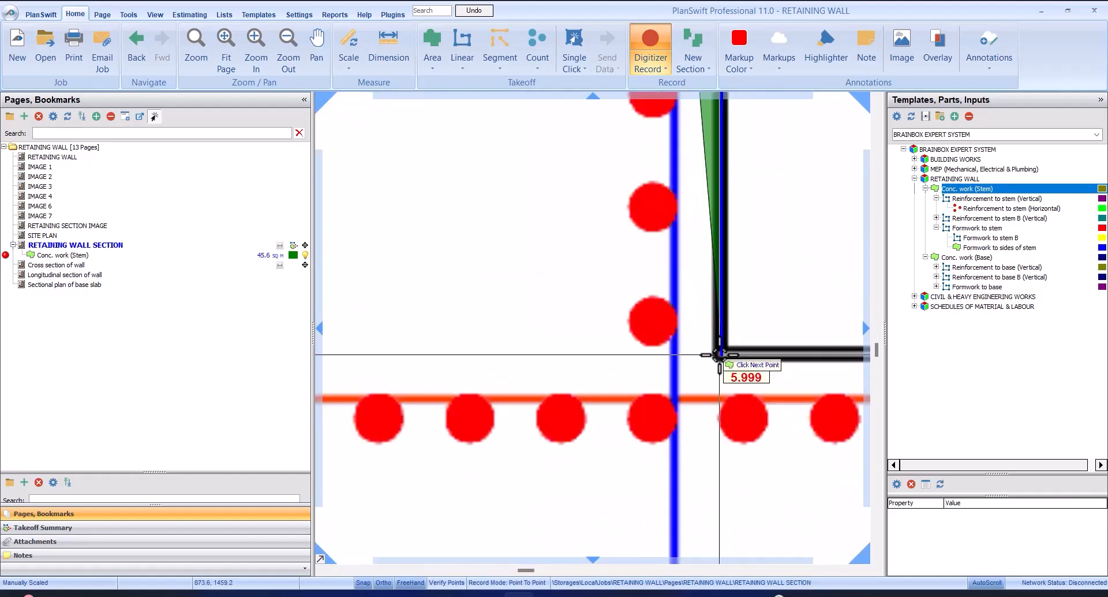
click(719, 354)
scroll(720, 352, down, 3)
scroll(597, 329, up, 3)
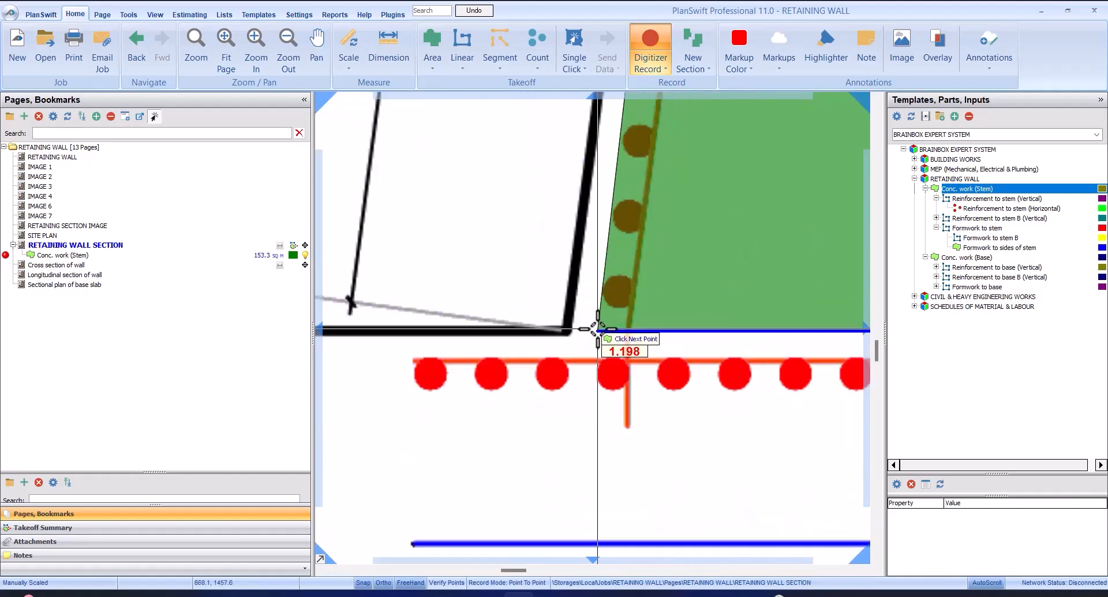
click(550, 331)
scroll(550, 331, down, 3)
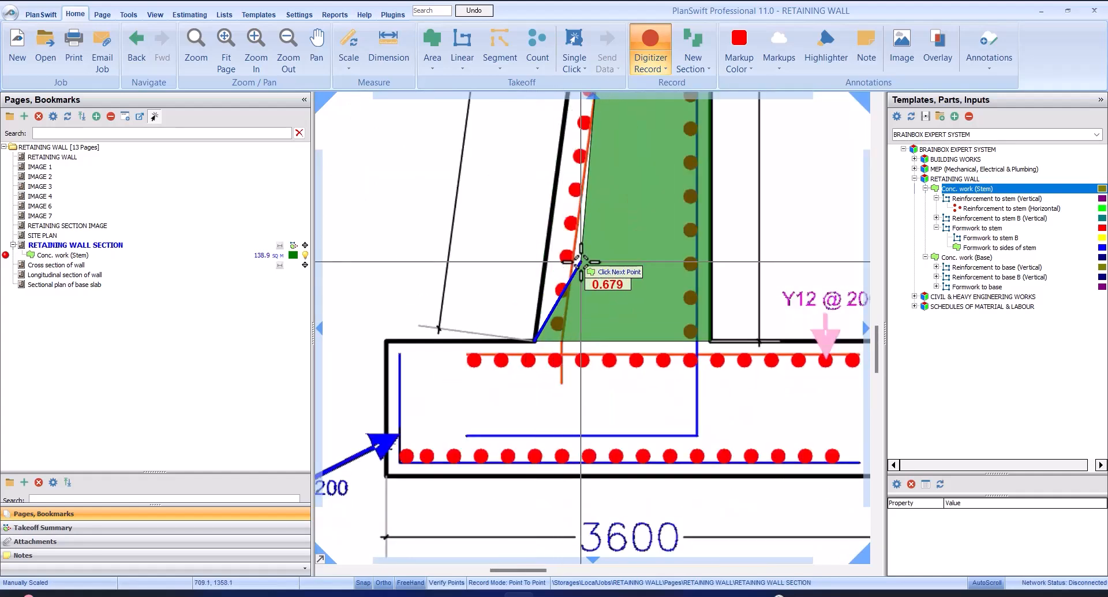
right_click(581, 262)
click(643, 290)
scroll(635, 217, down, 4)
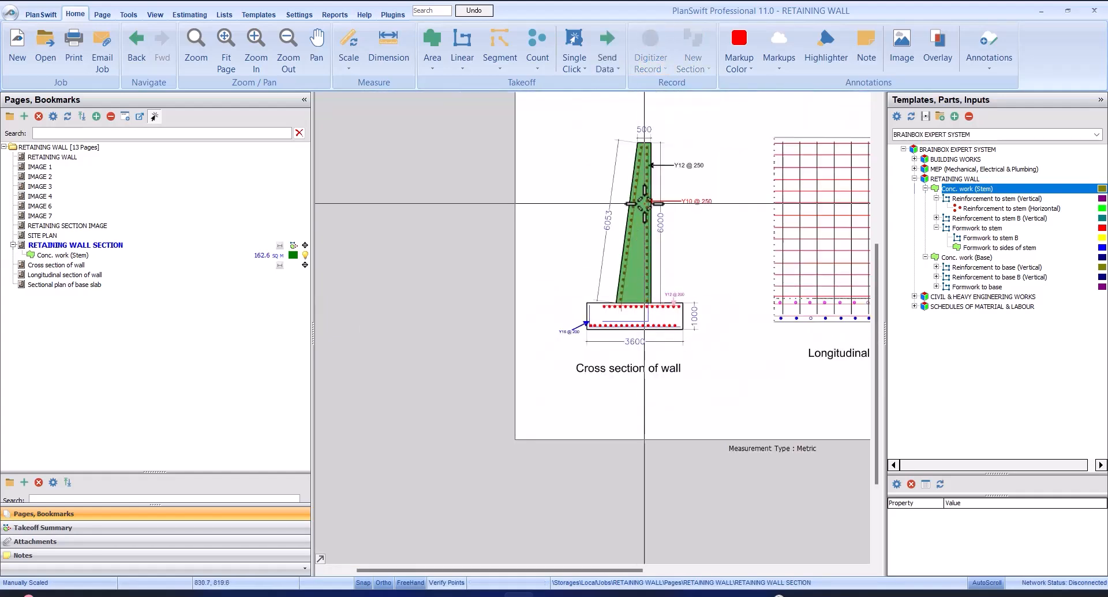
Check the section area and the properties of the Conc. work (Stem) takeoff on the cross section
scroll(635, 217, up, 4)
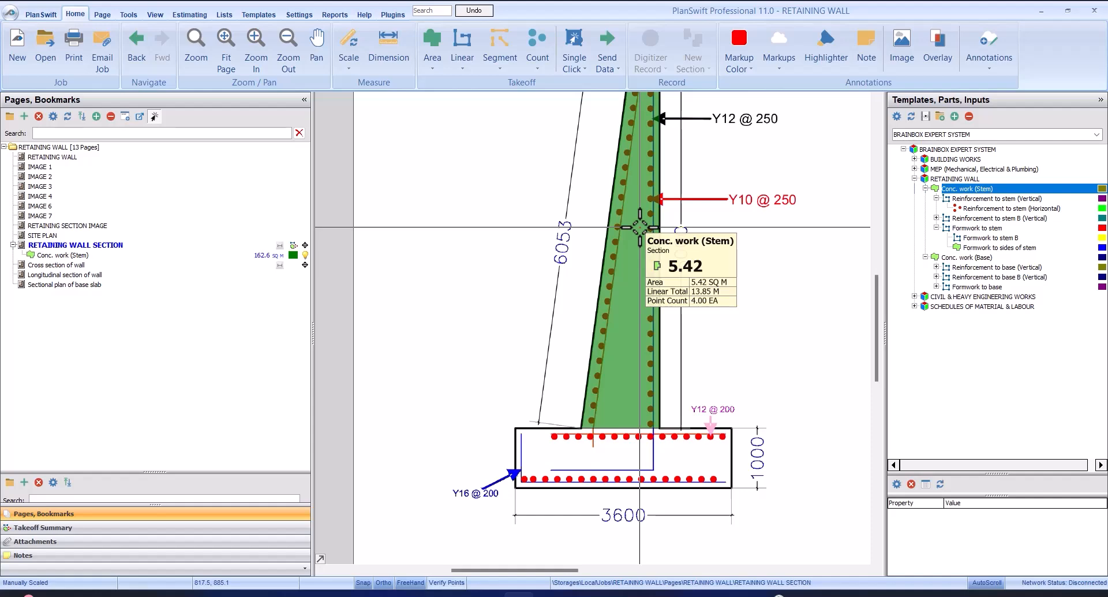
scroll(639, 227, down, 2)
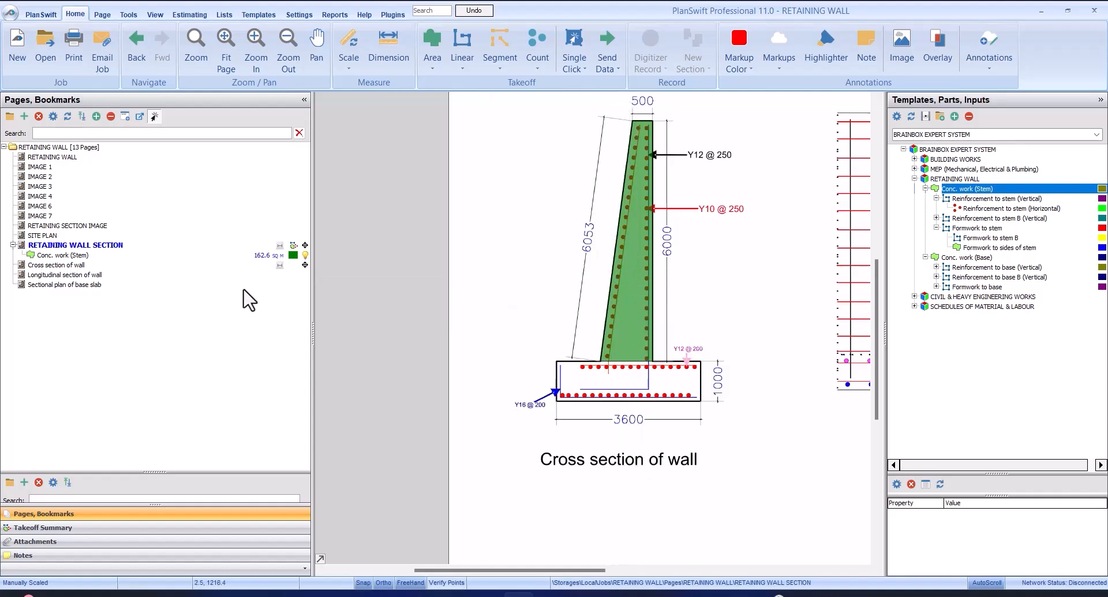
click(128, 255)
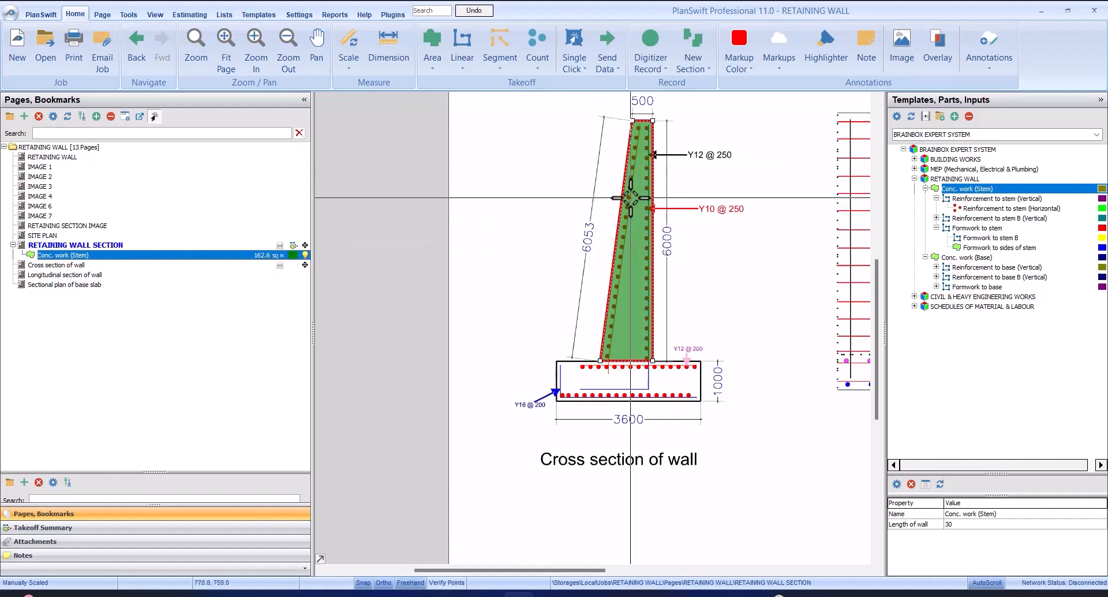
mouse_move(630, 202)
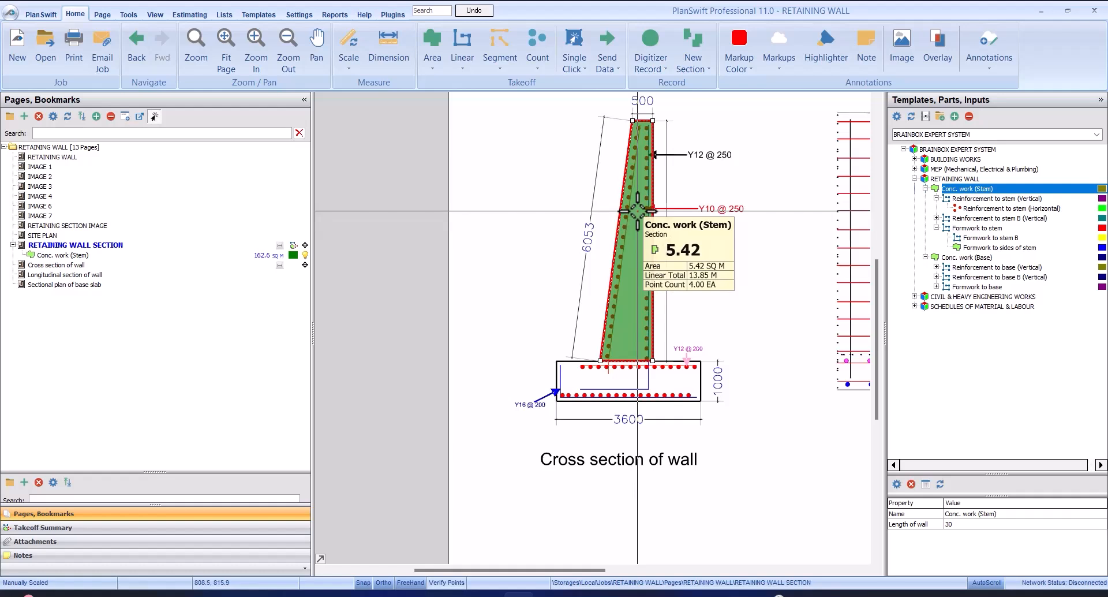
Open the Takeoff Summary and hide the Conc. work (Stem) area on the drawing
click(51, 528)
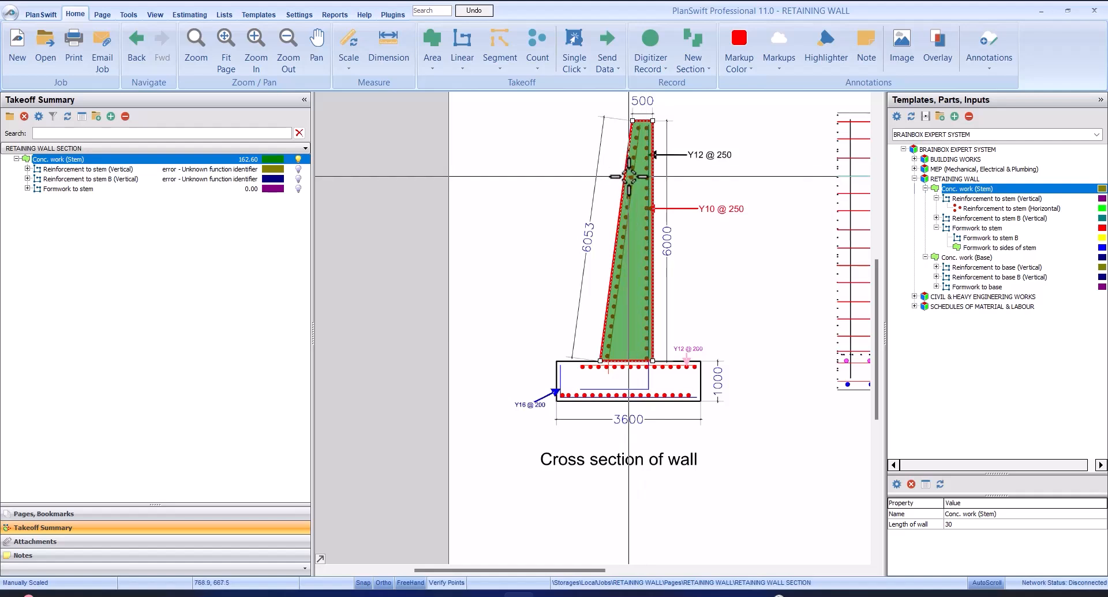
mouse_move(629, 176)
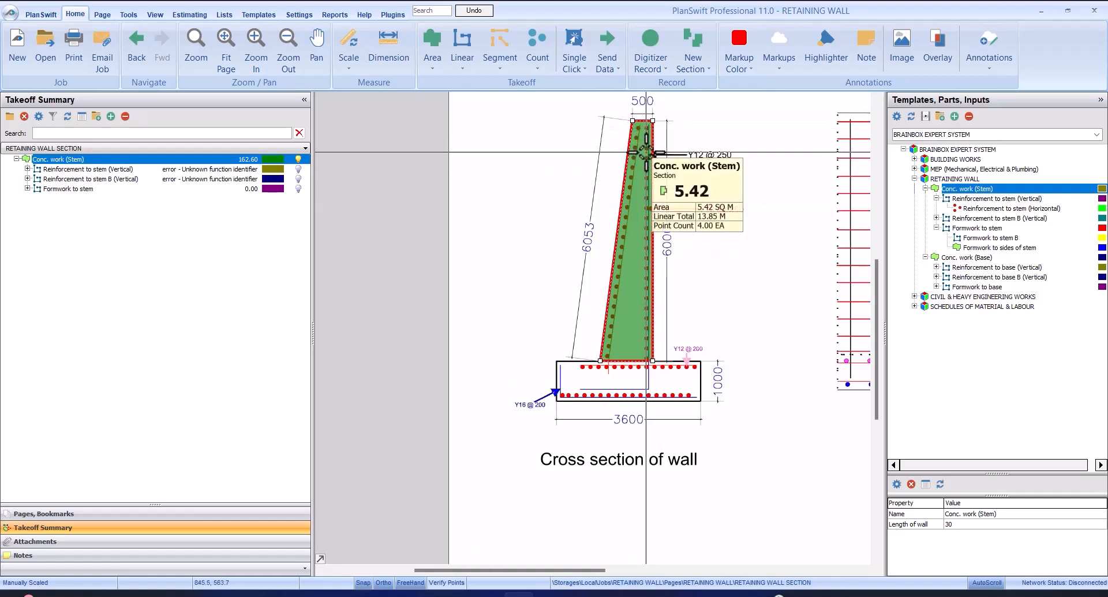
click(299, 160)
Examine the stem's reinforcement bars and their callouts in the cross section and the longitudinal section of the wall
scroll(669, 162, up, 2)
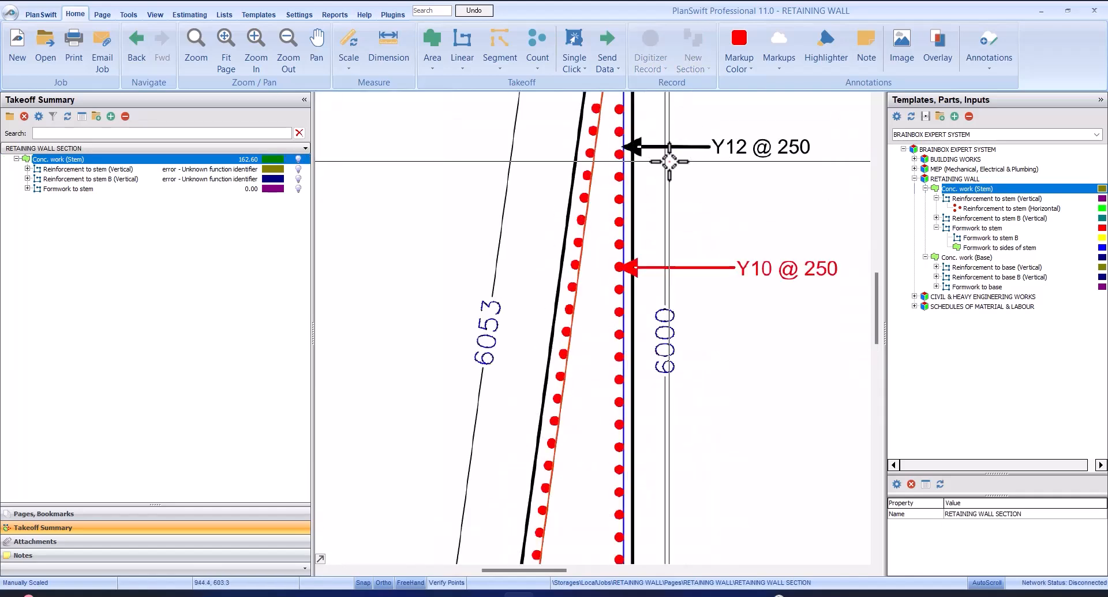
scroll(669, 162, down, 2)
scroll(652, 165, up, 2)
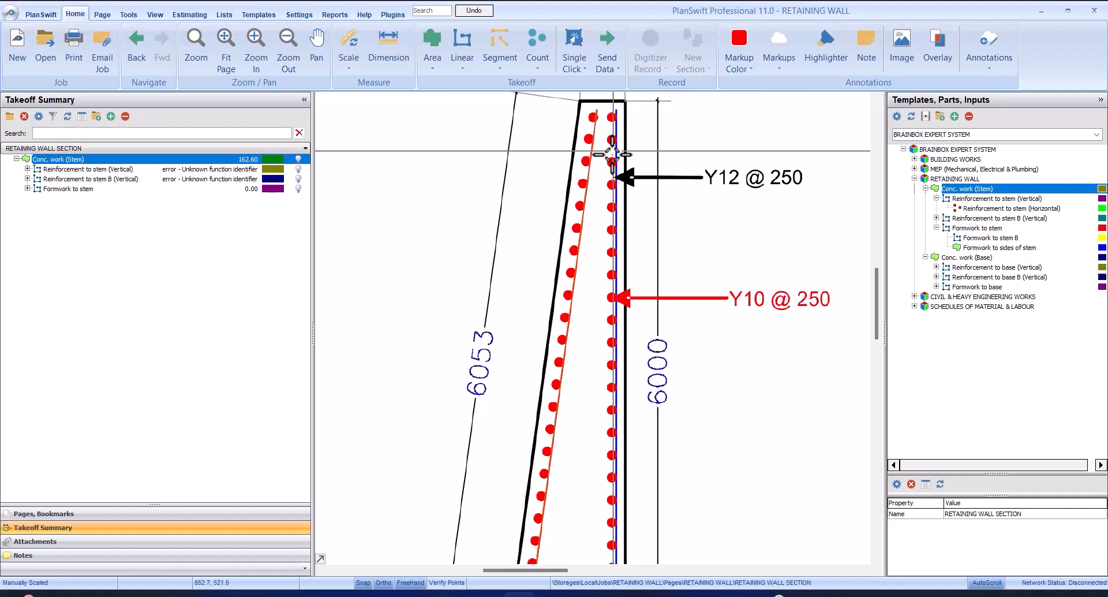
scroll(618, 168, down, 2)
scroll(648, 207, up, 2)
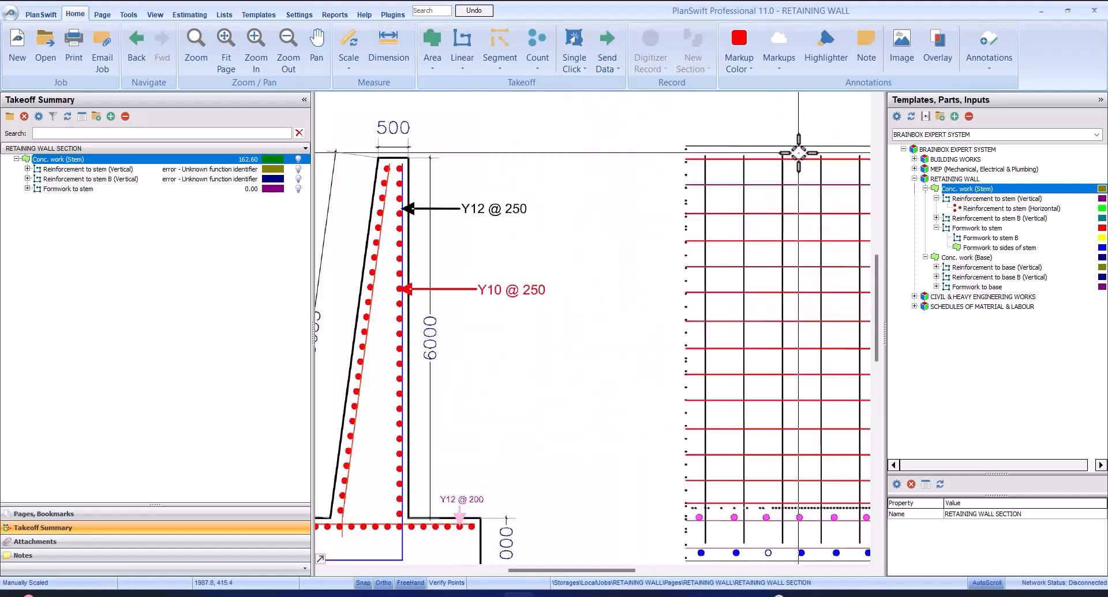
scroll(798, 153, up, 1)
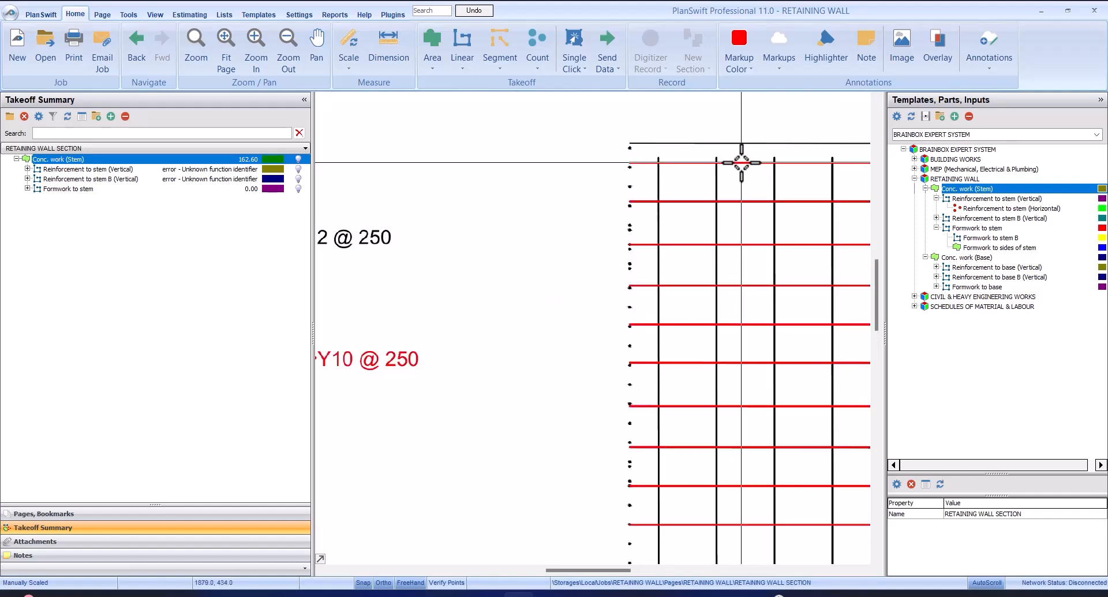
scroll(741, 162, down, 3)
scroll(571, 187, up, 1)
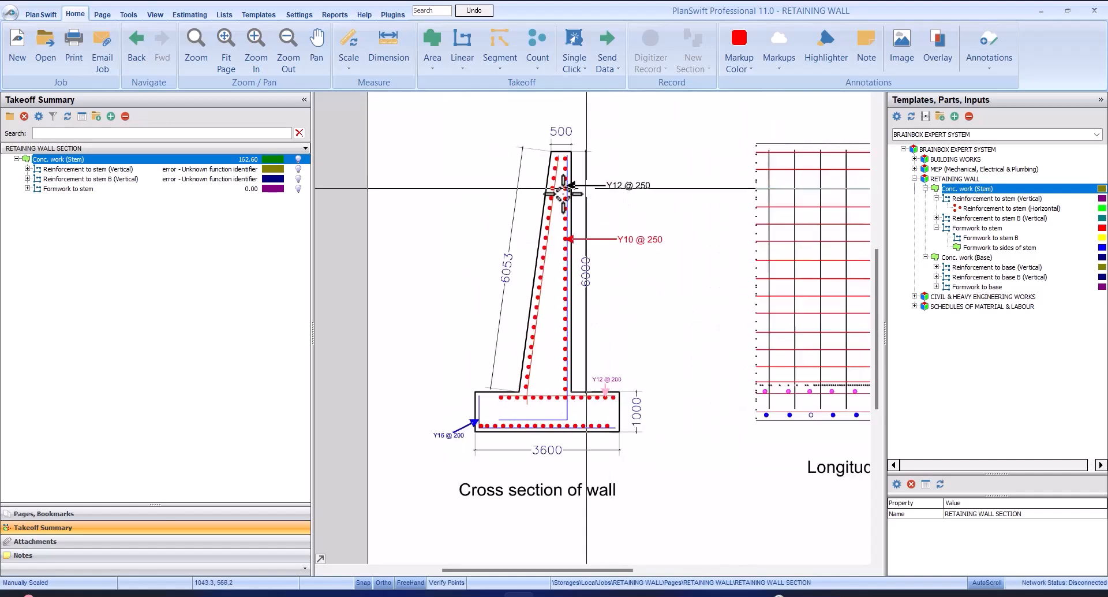
scroll(620, 186, up, 3)
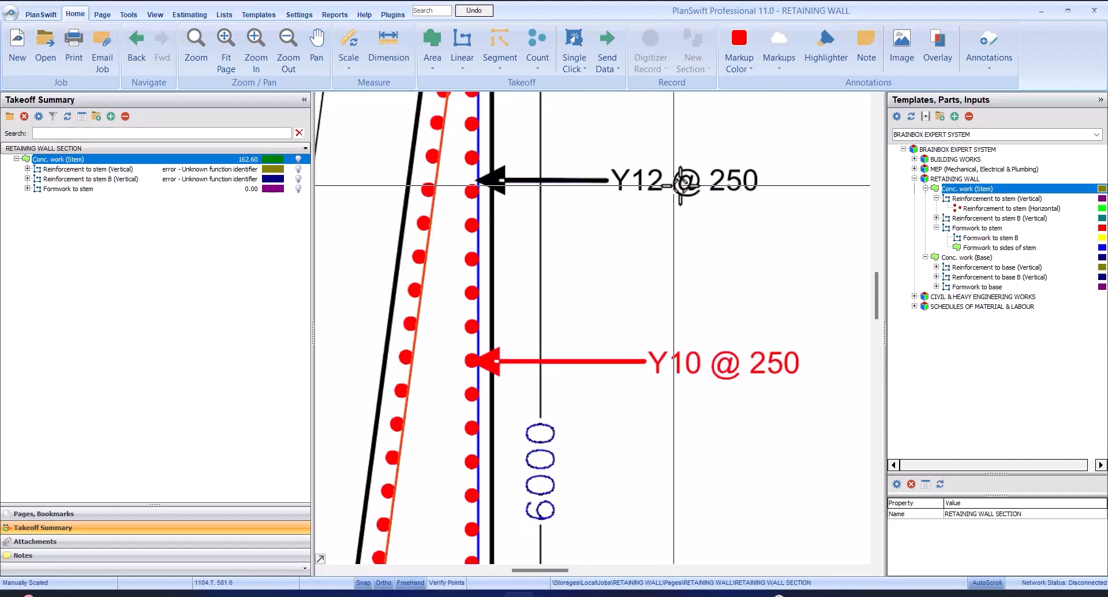
scroll(718, 180, down, 3)
scroll(723, 178, up, 2)
scroll(706, 181, down, 2)
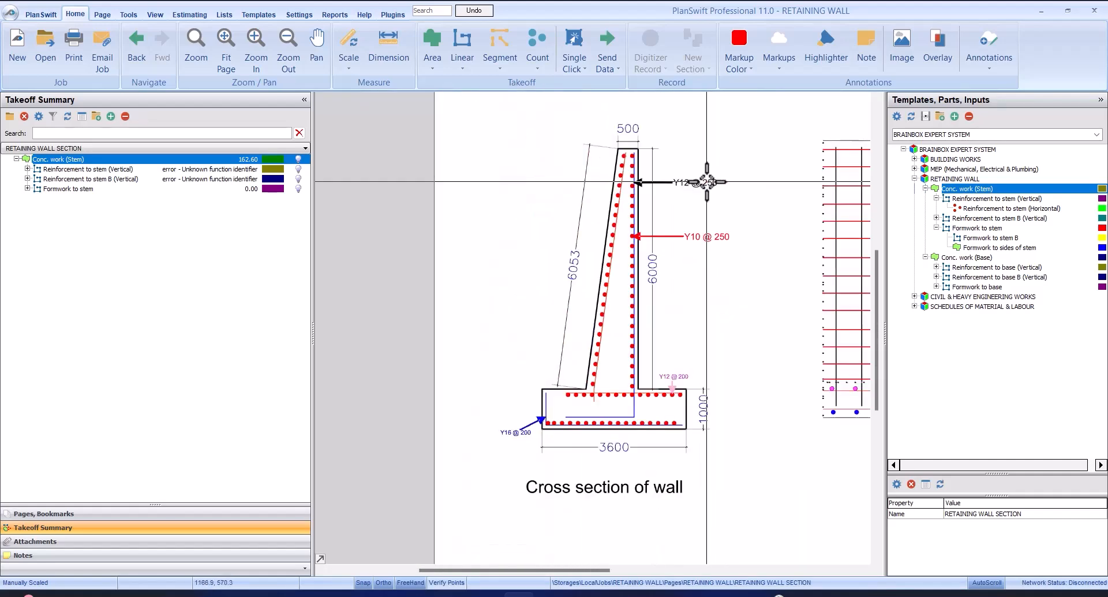
scroll(706, 182, down, 1)
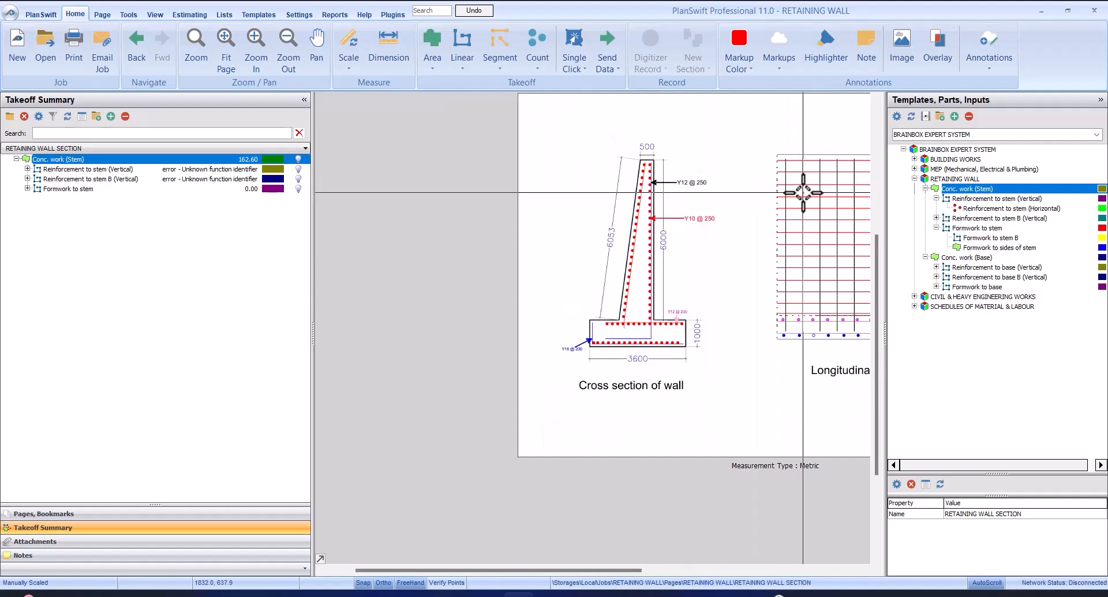
scroll(638, 178, up, 2)
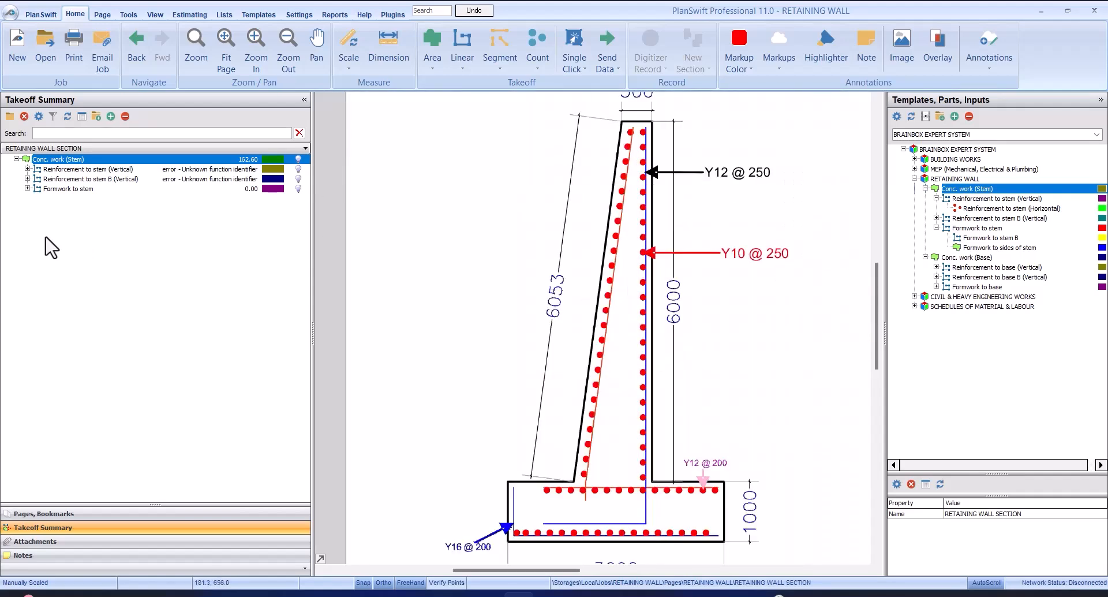
Set Reinforcement to stem (Vertical) to diameter 12 MM, bar weight 0.888 KG and spacing 0.25 M
click(90, 169)
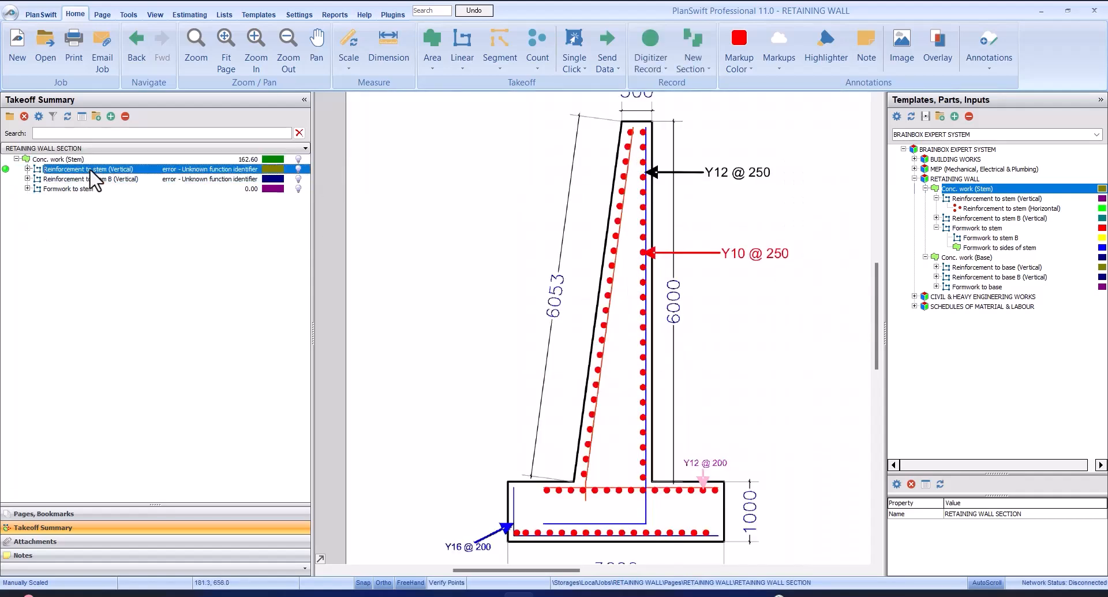
double_click(126, 169)
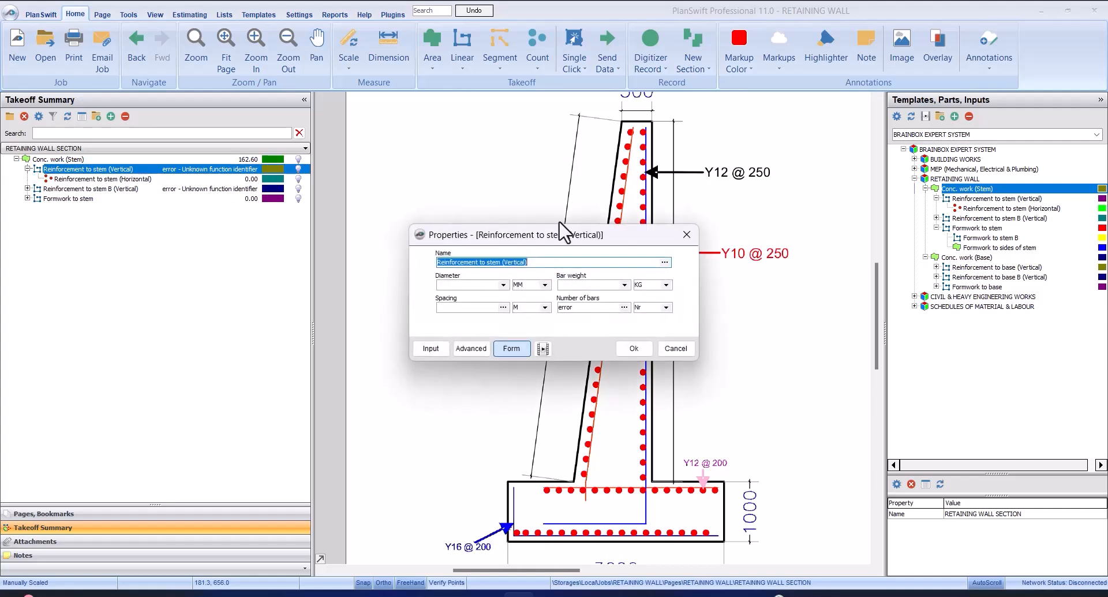
drag(562, 242, 644, 245)
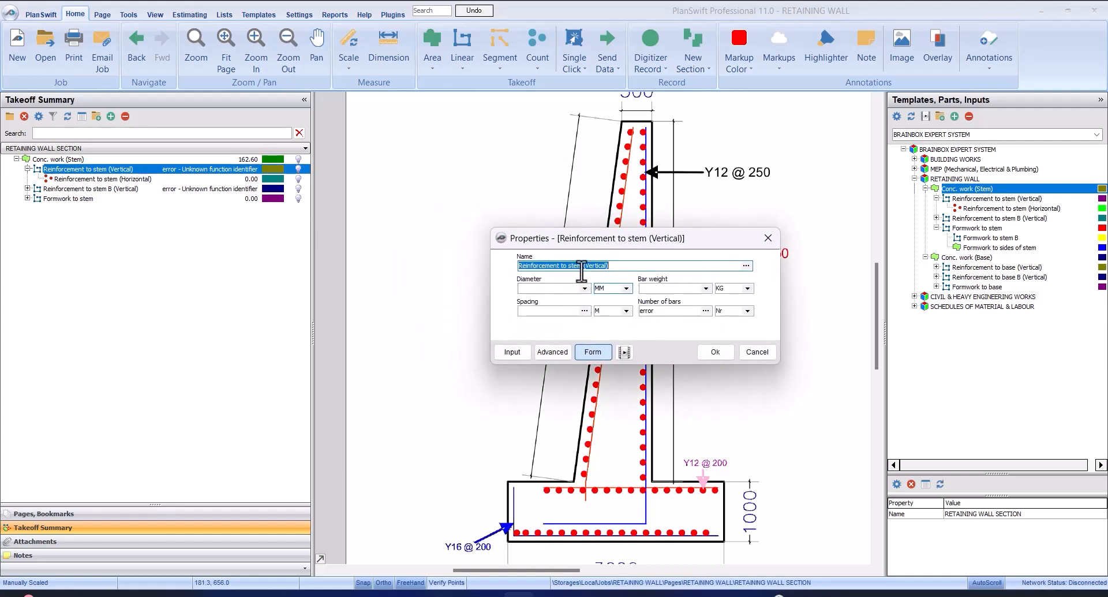
click(584, 288)
click(564, 314)
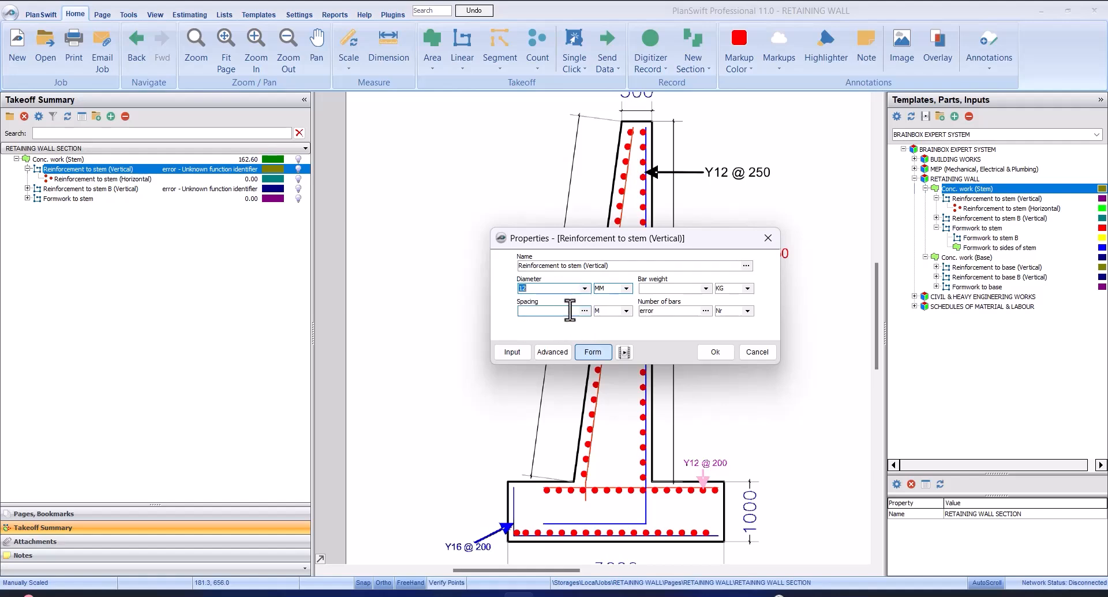
click(706, 287)
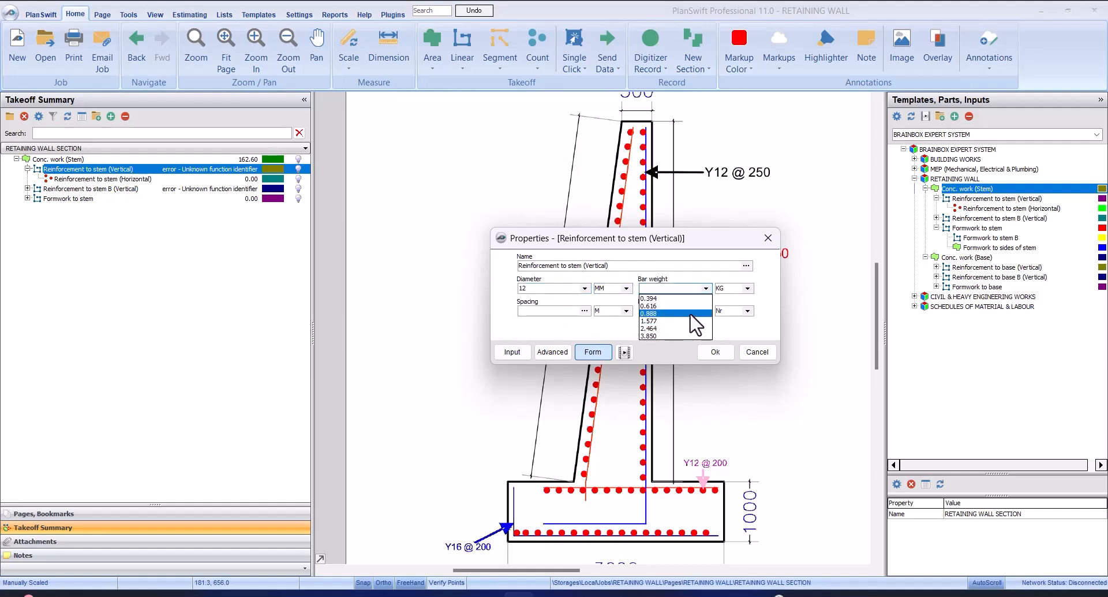
click(691, 313)
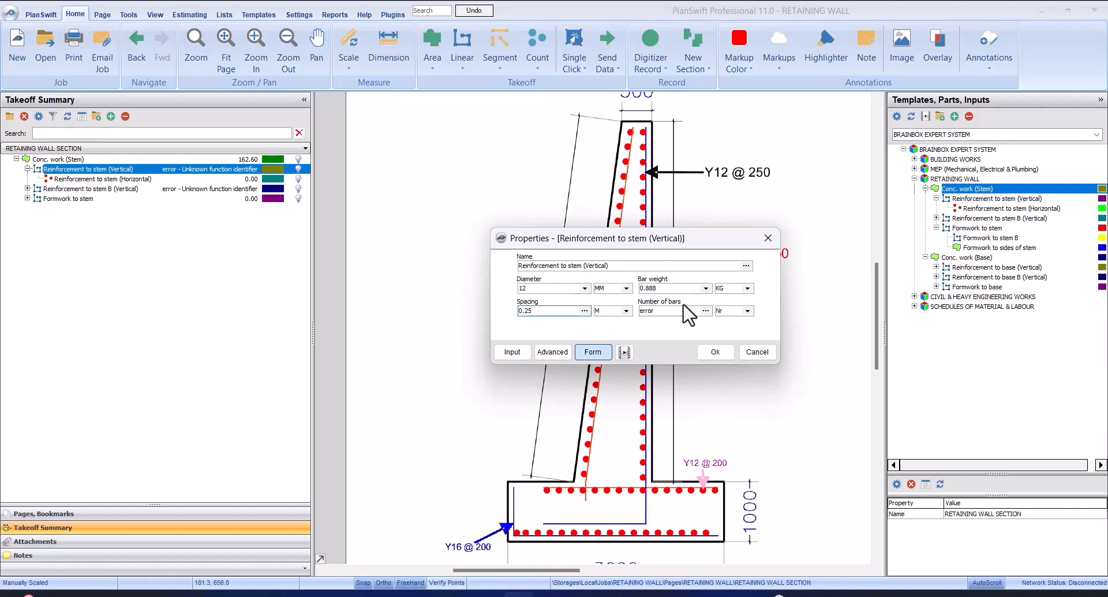
click(714, 352)
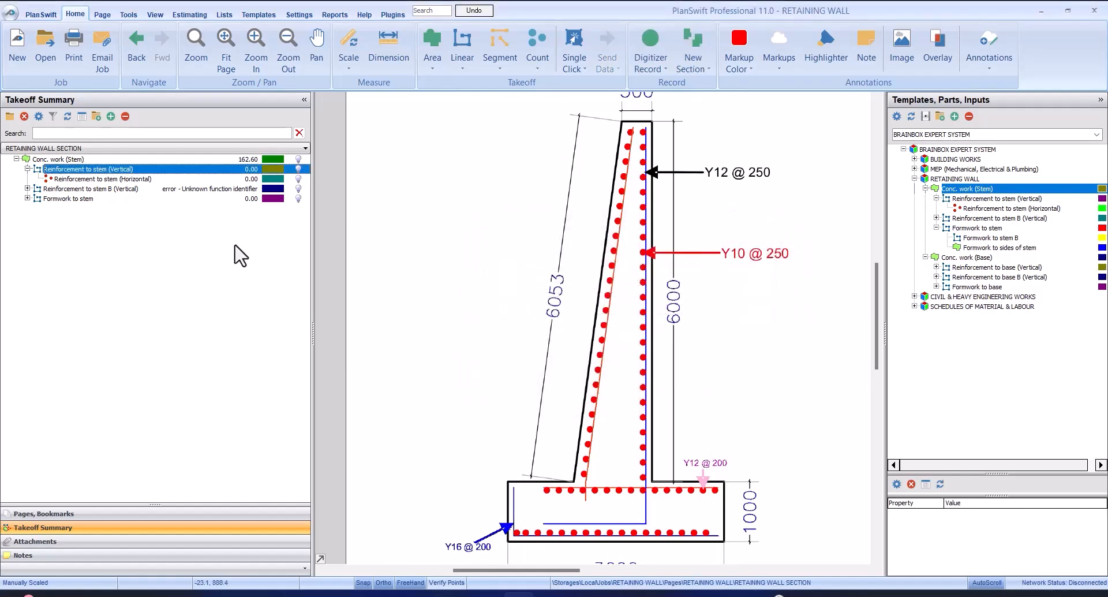
Start recording Reinforcement to stem (Vertical) and trace the blue bar's vertical leg about 6.59 m from its upper end to the bend in the base
click(67, 169)
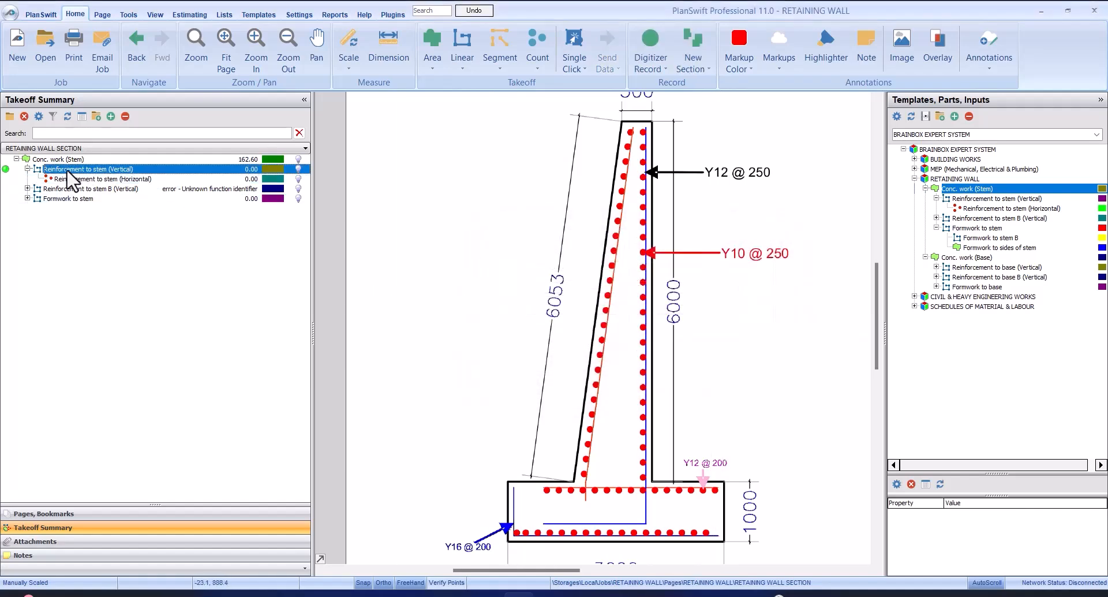
click(5, 170)
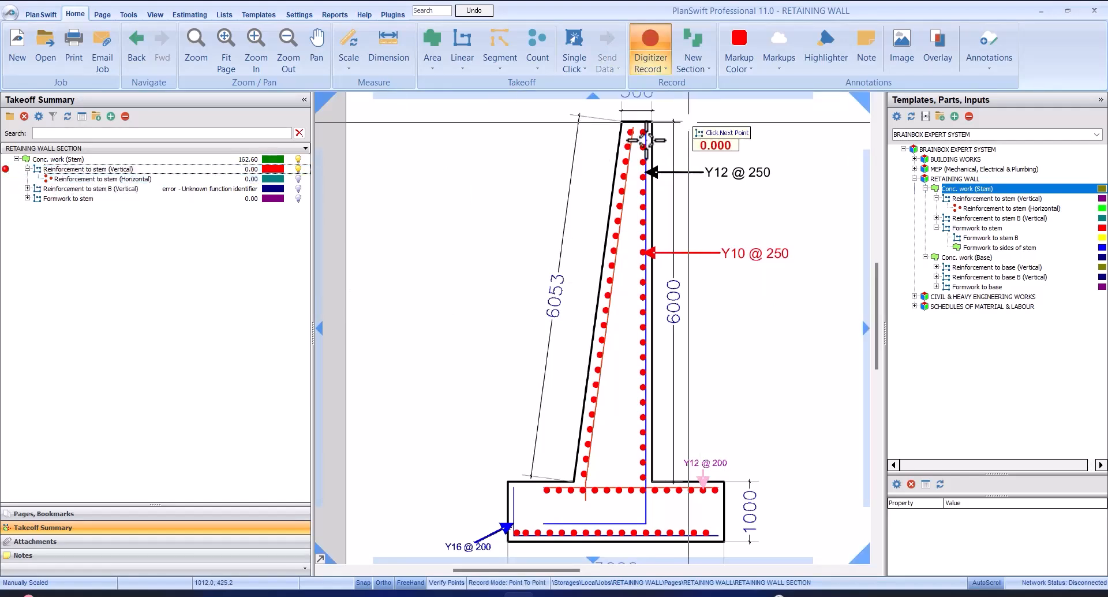
scroll(645, 140, up, 4)
scroll(648, 119, down, 3)
scroll(655, 149, up, 4)
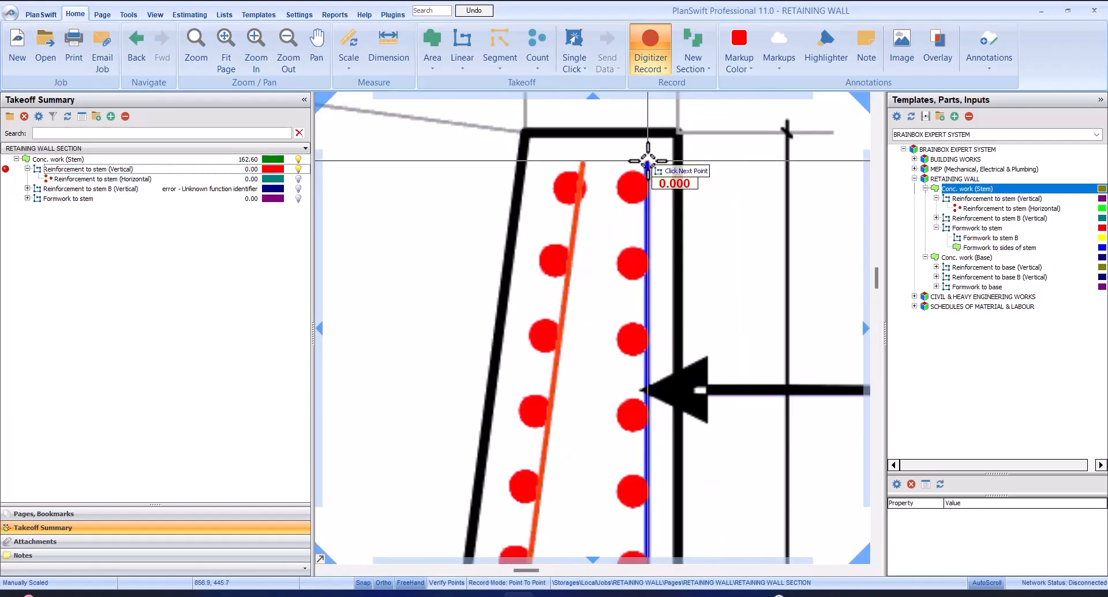
click(648, 160)
scroll(646, 168, down, 4)
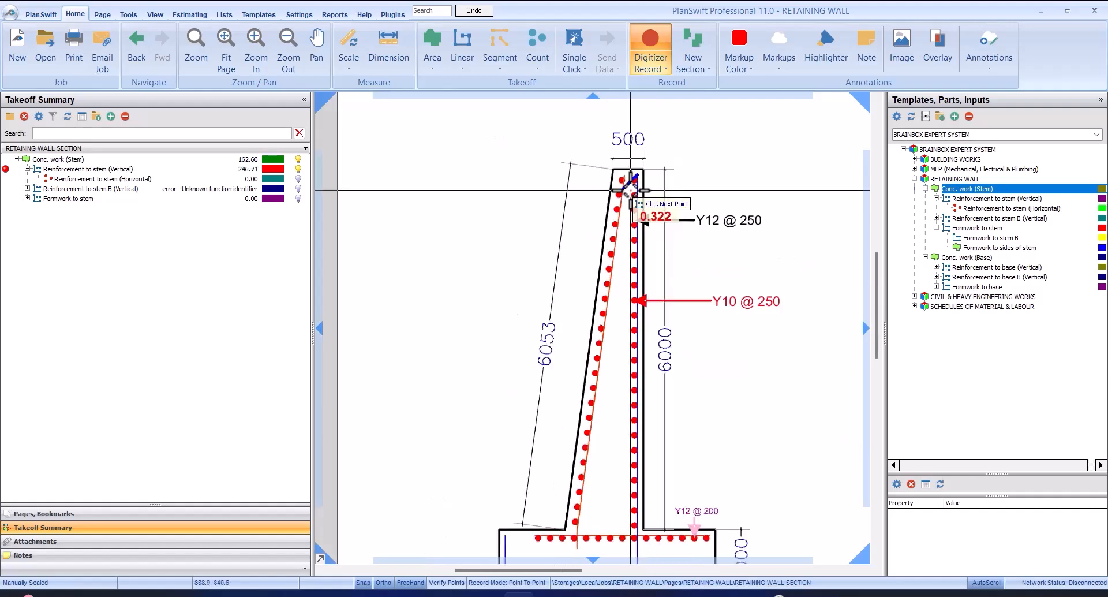
scroll(644, 373, up, 4)
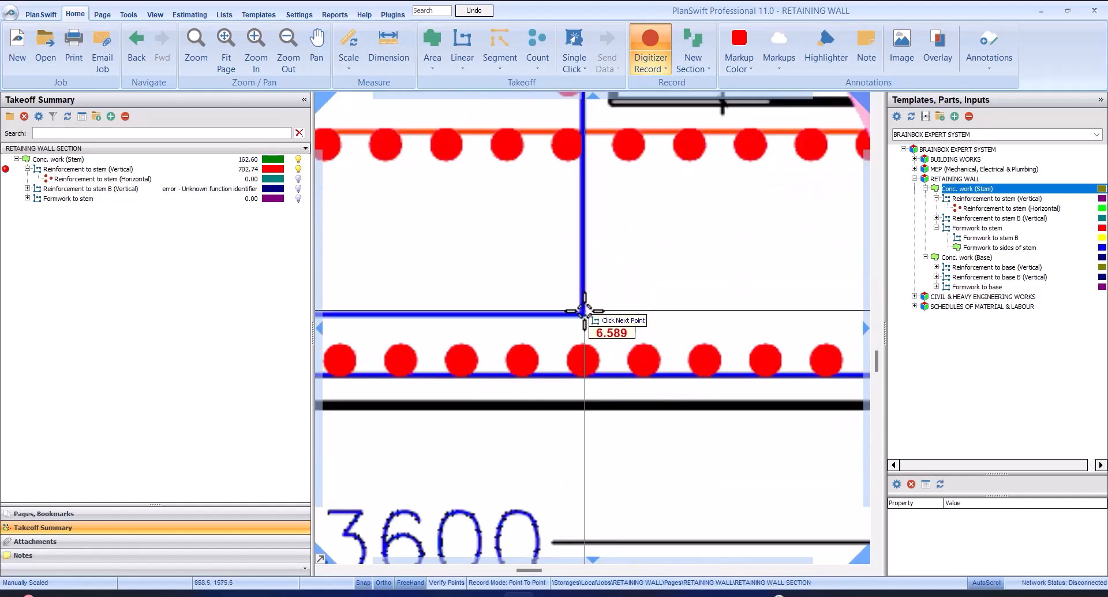
click(585, 312)
Continue the vertical reinforcement trace about 1.7 m along the bar's horizontal leg to its free end and stop recording
scroll(470, 267, down, 3)
scroll(477, 267, up, 4)
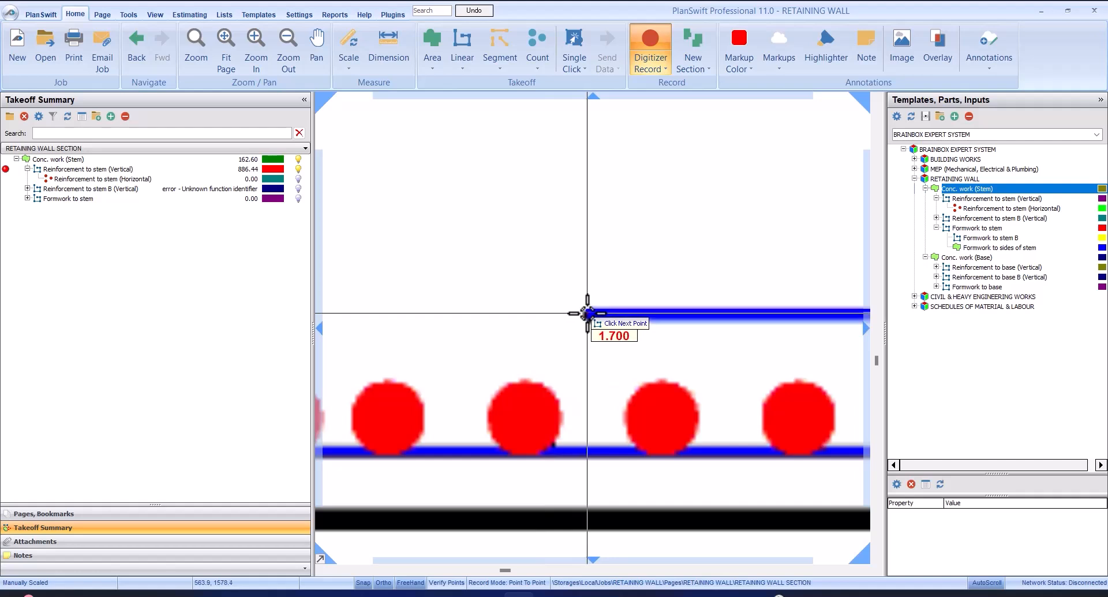
click(583, 315)
scroll(557, 249, down, 3)
right_click(594, 255)
click(621, 285)
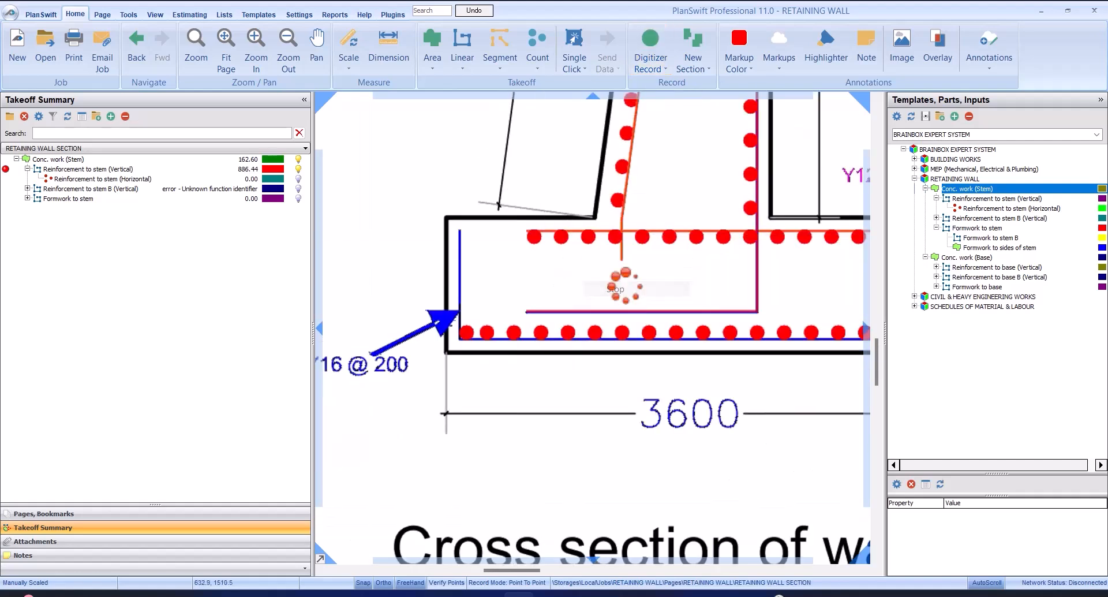
Check the quantity and properties of the traced Reinforcement to stem (Vertical) takeoff, including its number of bars
click(91, 170)
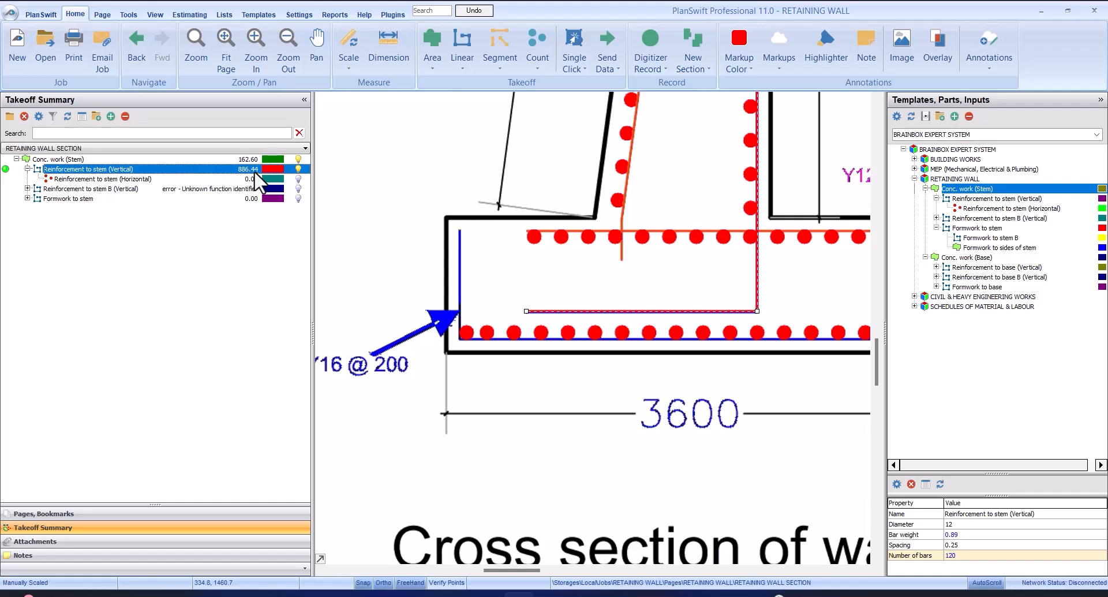
scroll(573, 217, down, 3)
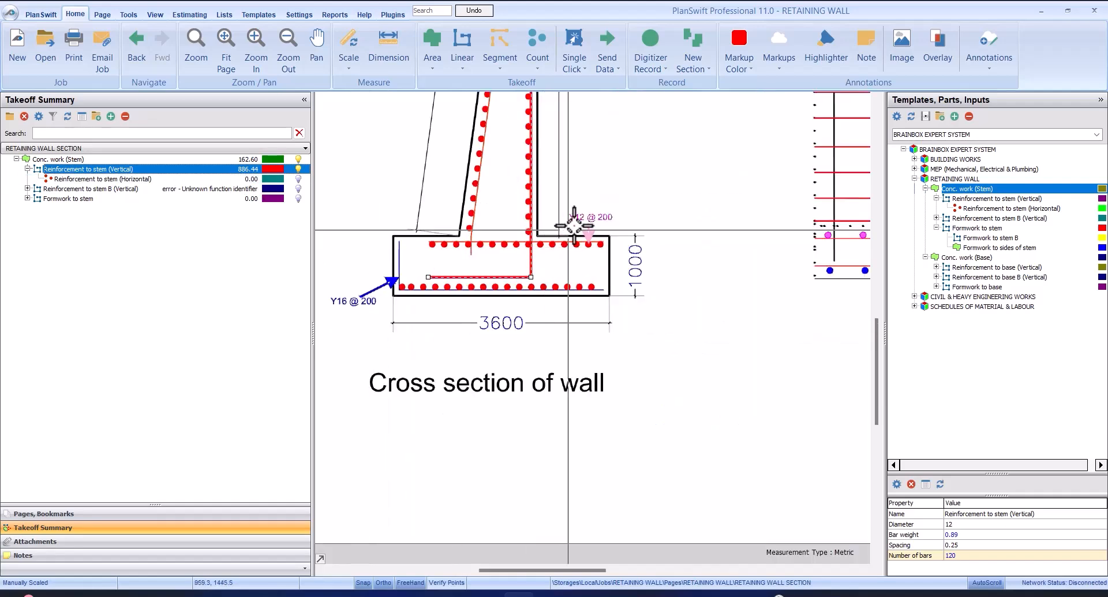
scroll(531, 214, up, 2)
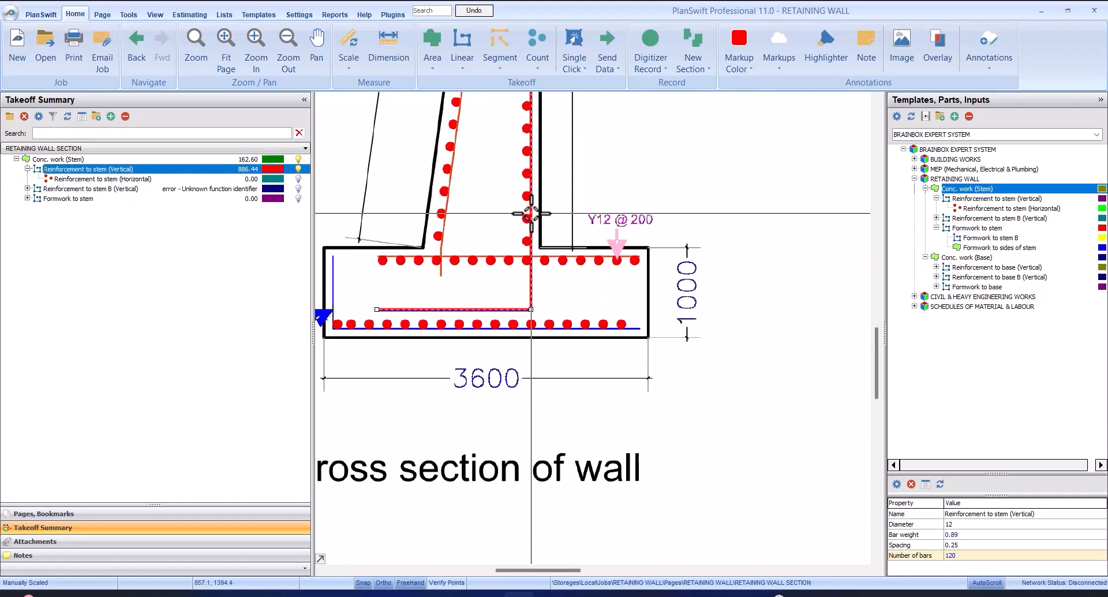
double_click(94, 170)
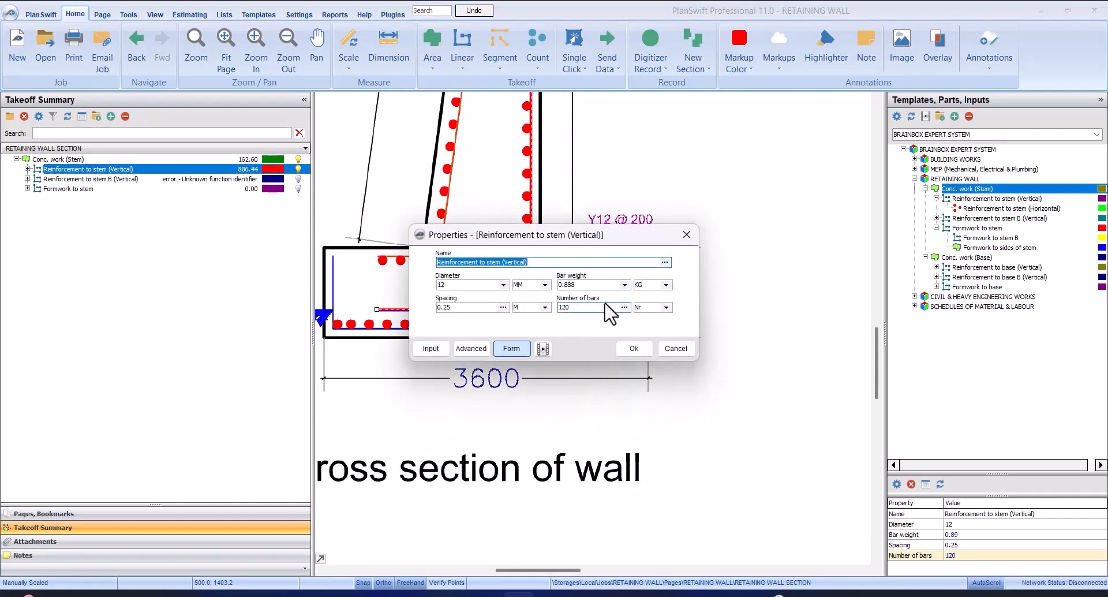
click(634, 347)
Examine the stem's bar callouts beside the traced vertical bar in the cross section of the wall
scroll(573, 354, down, 5)
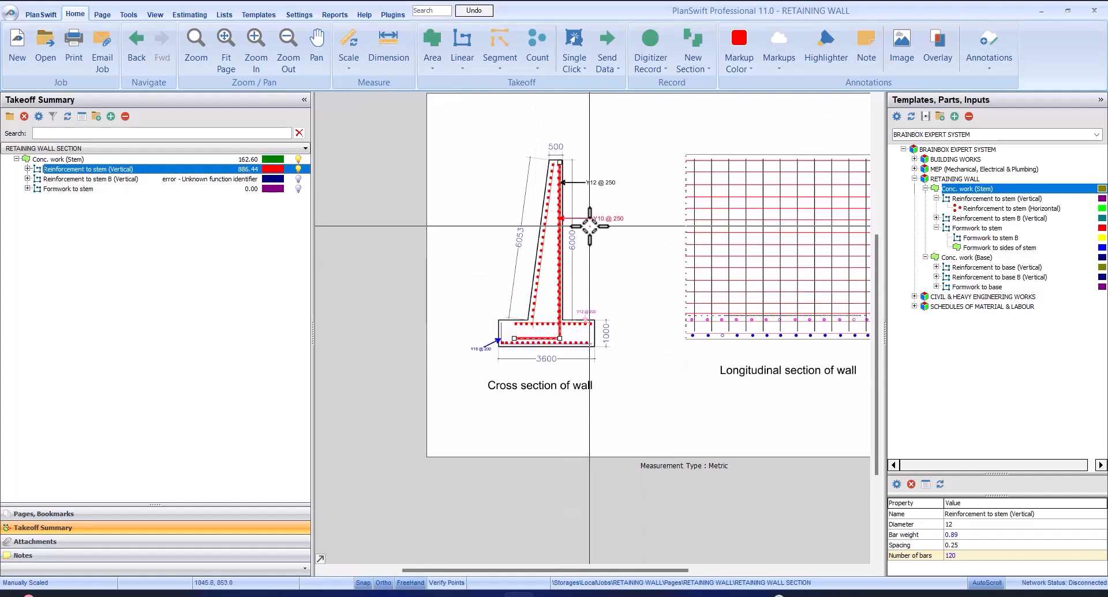
scroll(589, 226, up, 2)
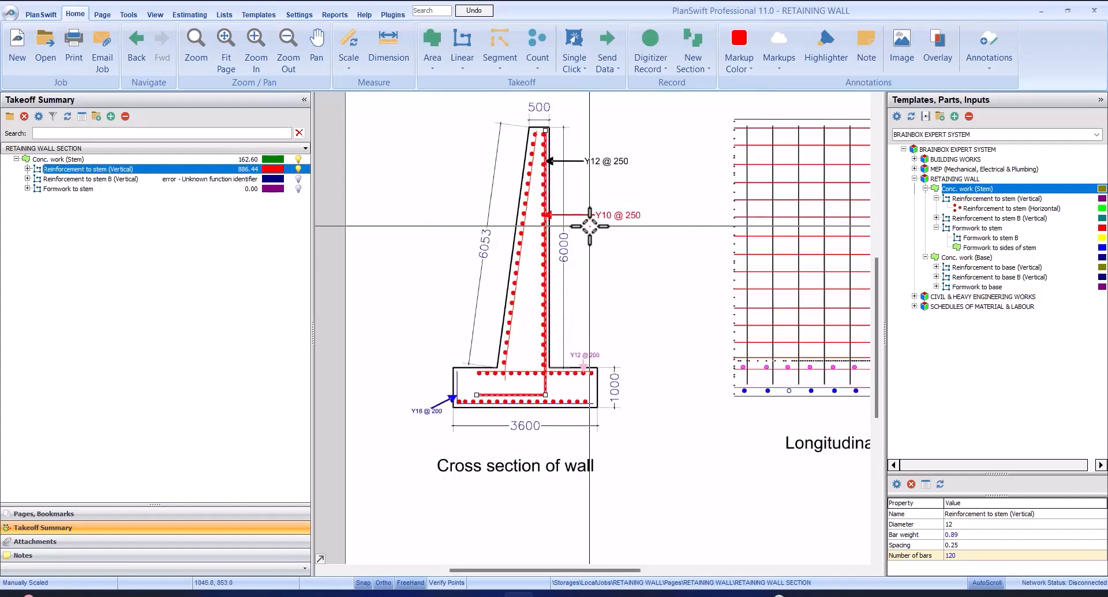
scroll(589, 225, down, 1)
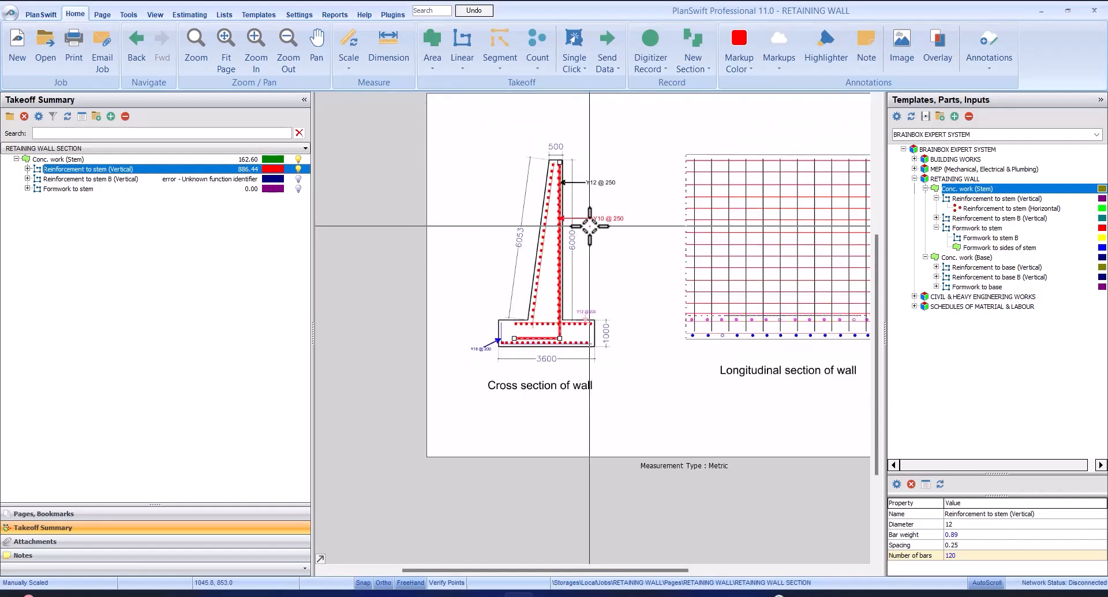
scroll(589, 226, up, 3)
scroll(584, 242, down, 2)
scroll(602, 178, up, 3)
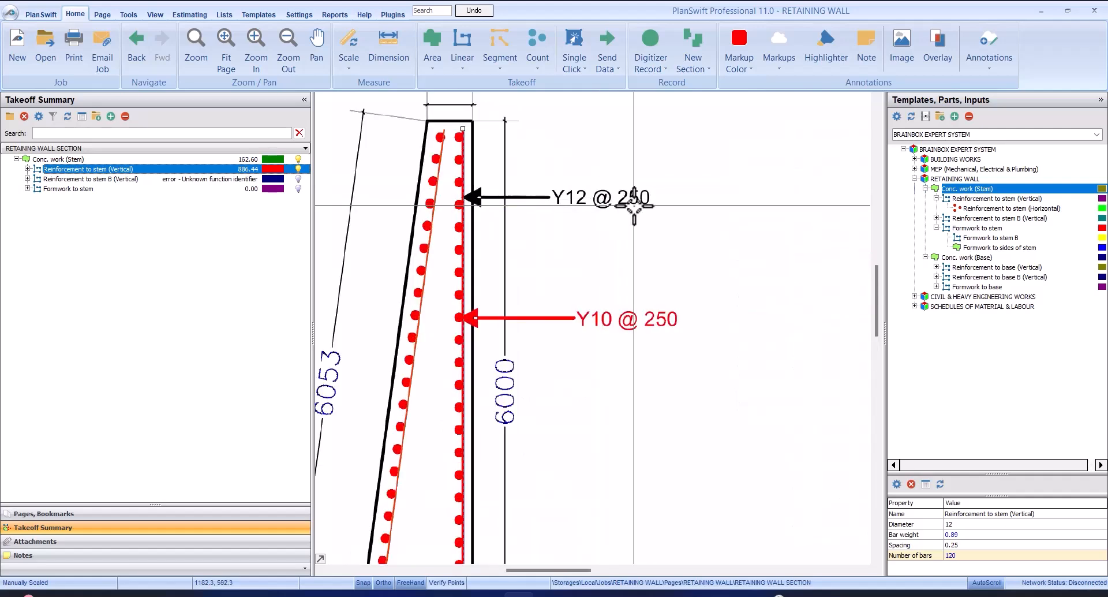
scroll(634, 204, down, 2)
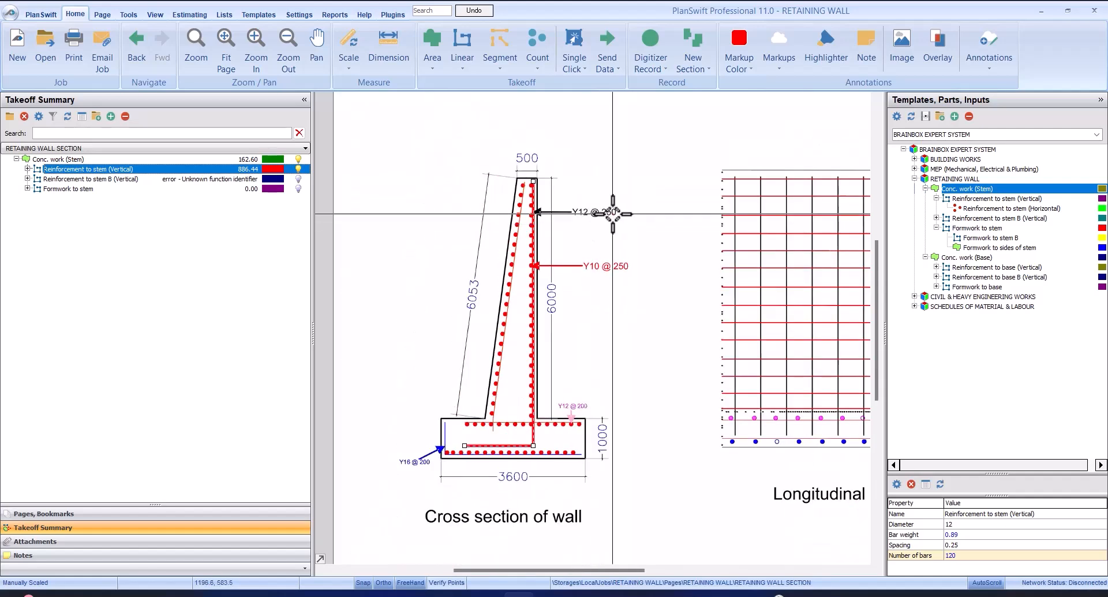
scroll(613, 213, up, 4)
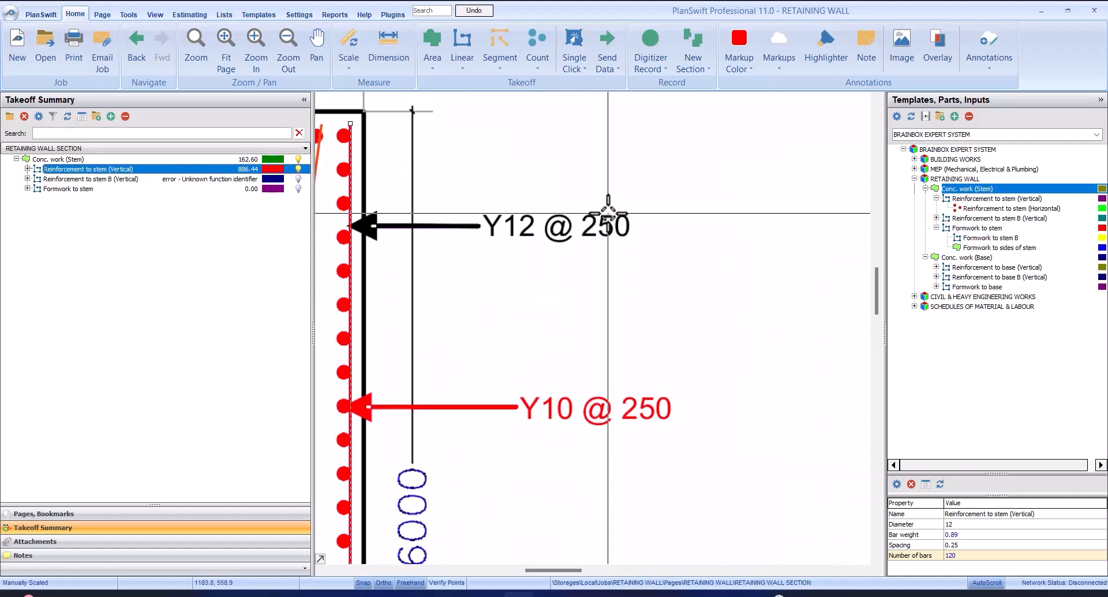
scroll(605, 229, down, 2)
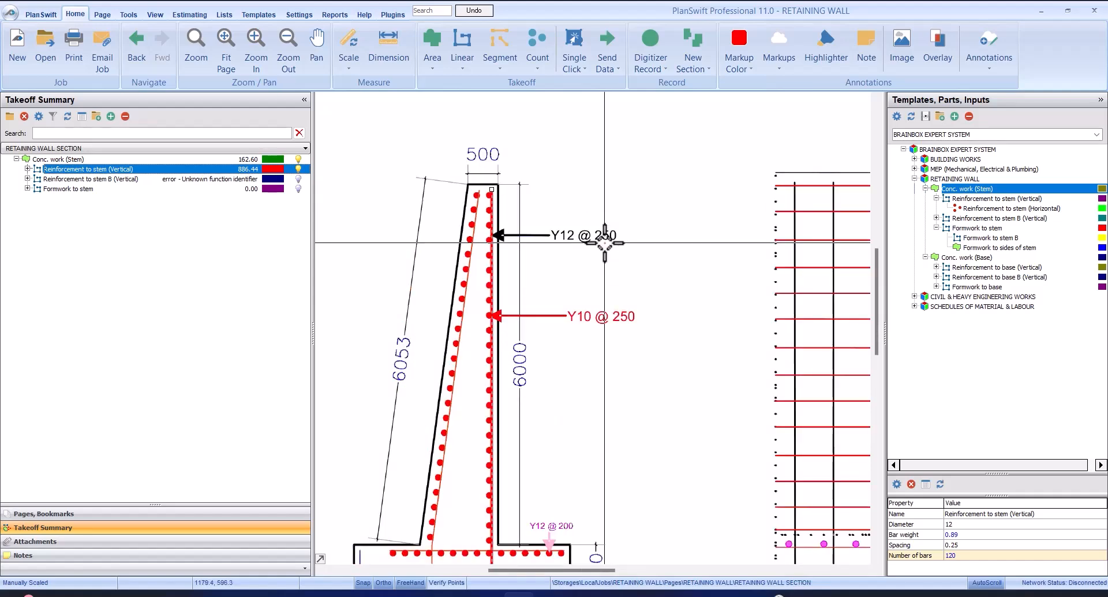
scroll(604, 242, down, 2)
scroll(532, 271, up, 3)
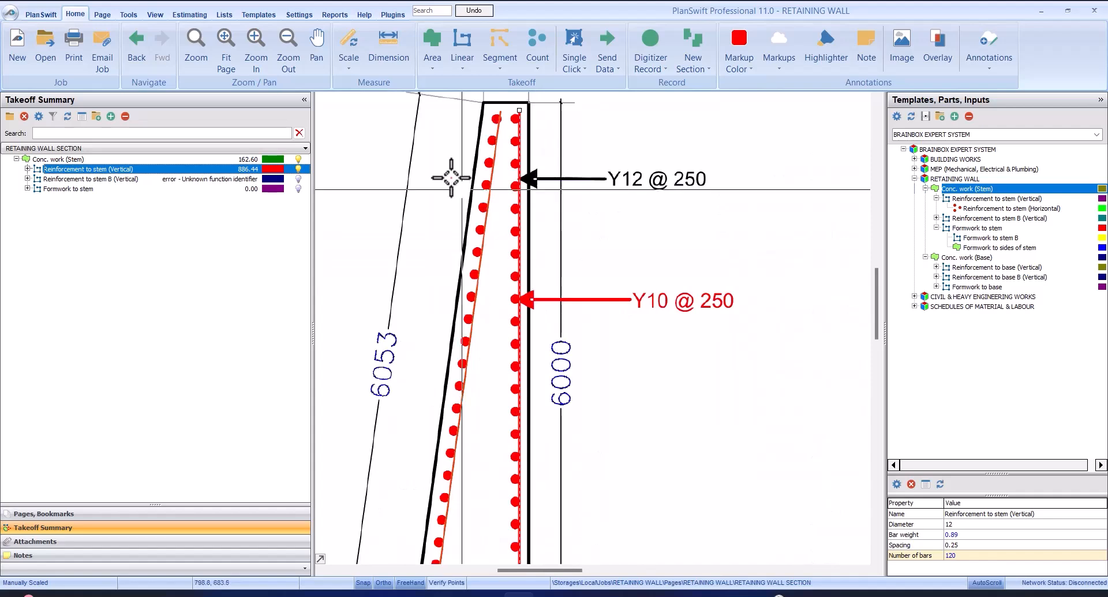
Select Reinforcement to stem (Horizontal) and examine the stem's horizontal bars and their callout in the cross section
click(27, 169)
click(110, 179)
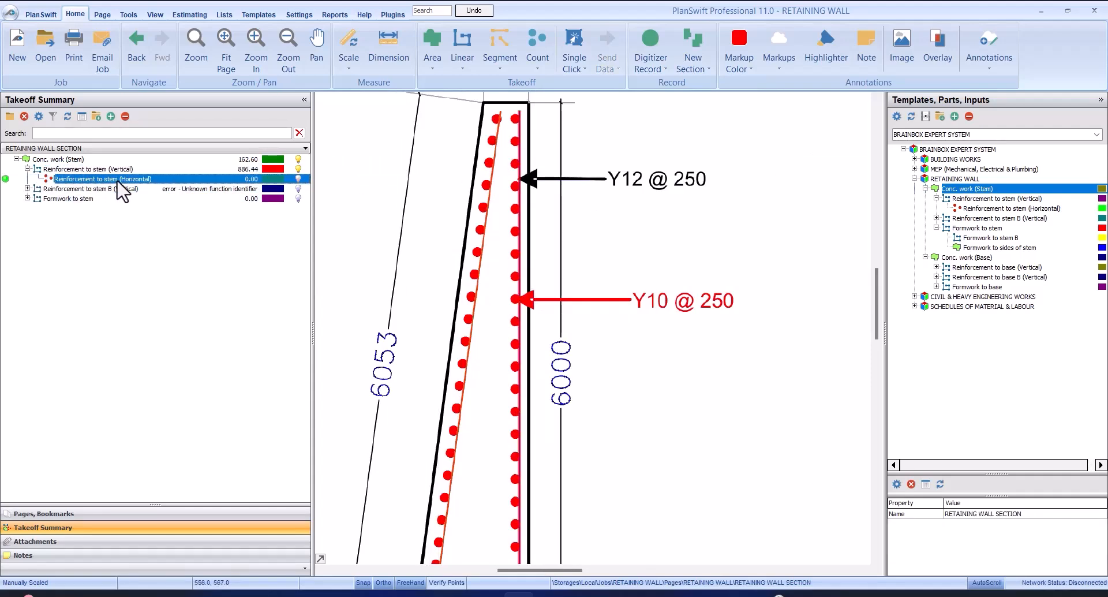
scroll(501, 184, up, 2)
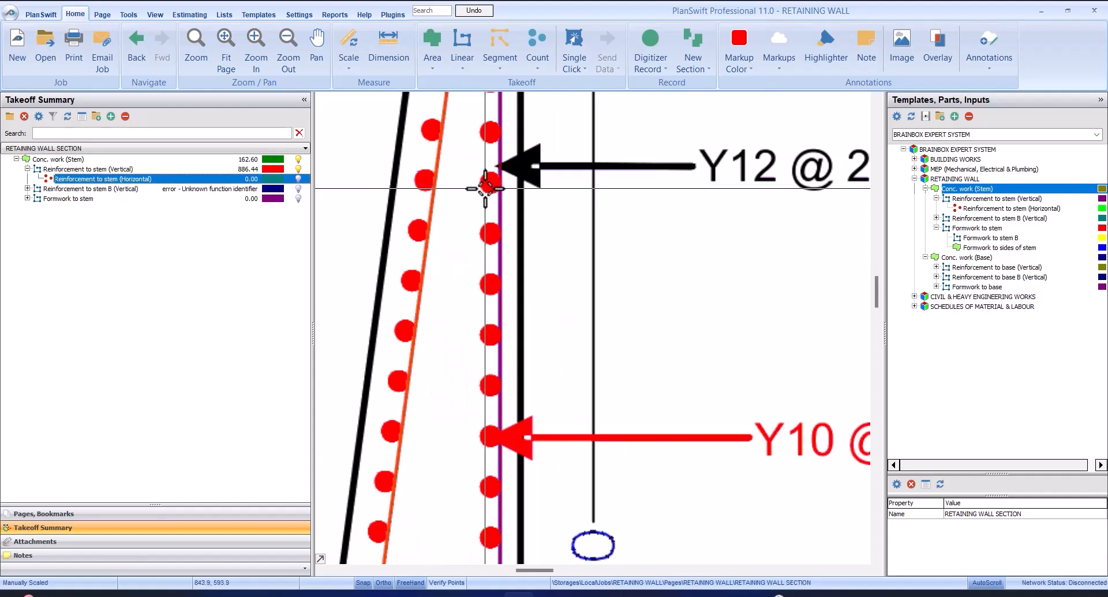
scroll(490, 181, down, 3)
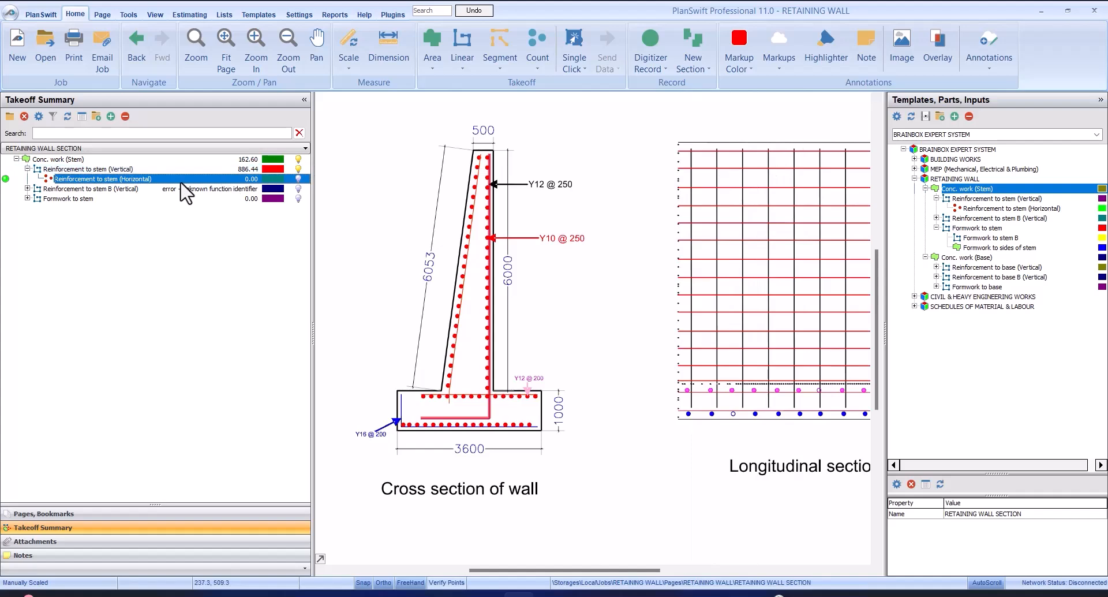
scroll(522, 182, up, 2)
scroll(534, 257, up, 2)
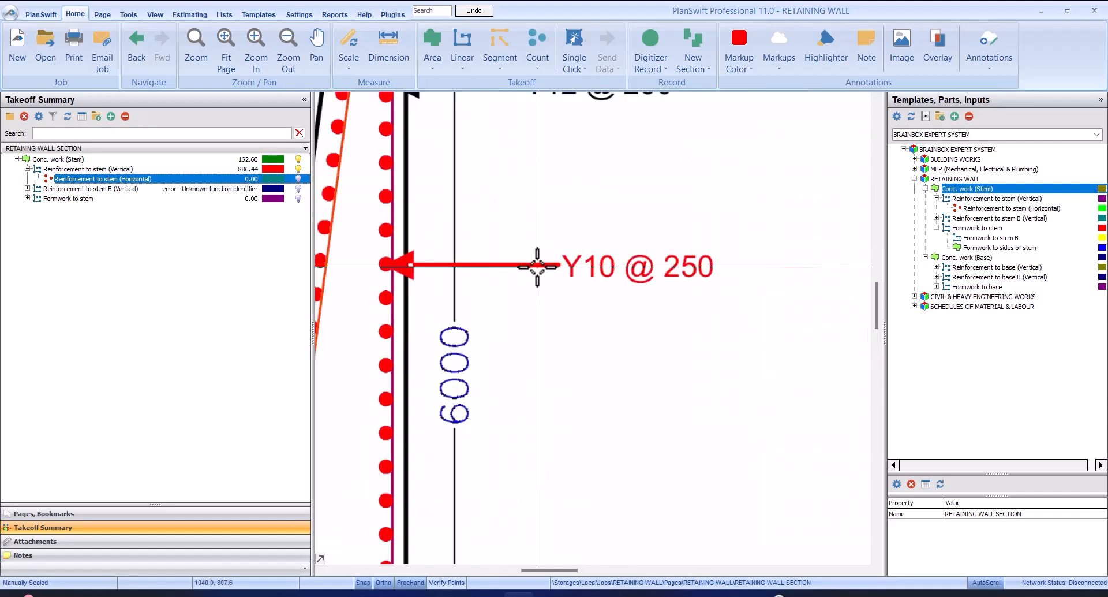
scroll(539, 258, down, 2)
scroll(607, 261, up, 2)
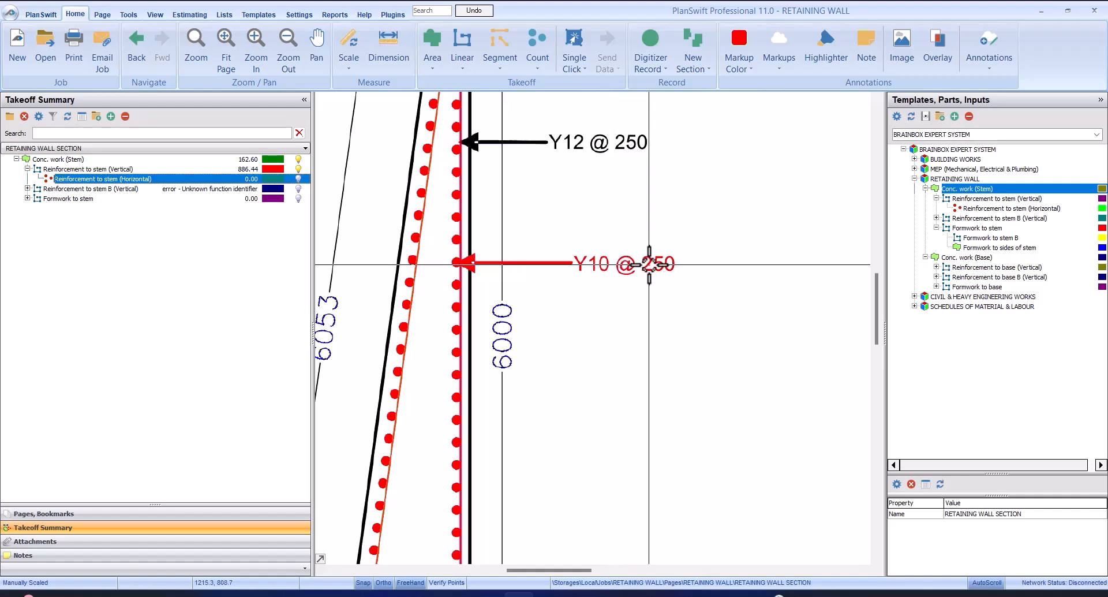
scroll(610, 263, down, 2)
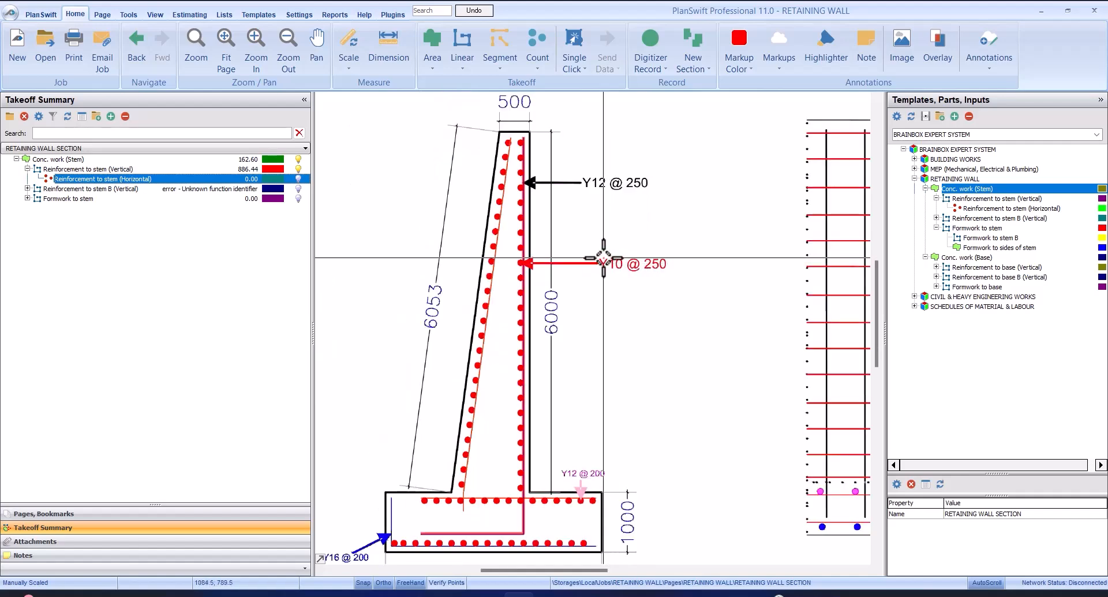
Set Reinforcement to stem (Horizontal) to diameter 10 MM, bar weight 0.616 KG and wall height 6 M
double_click(166, 183)
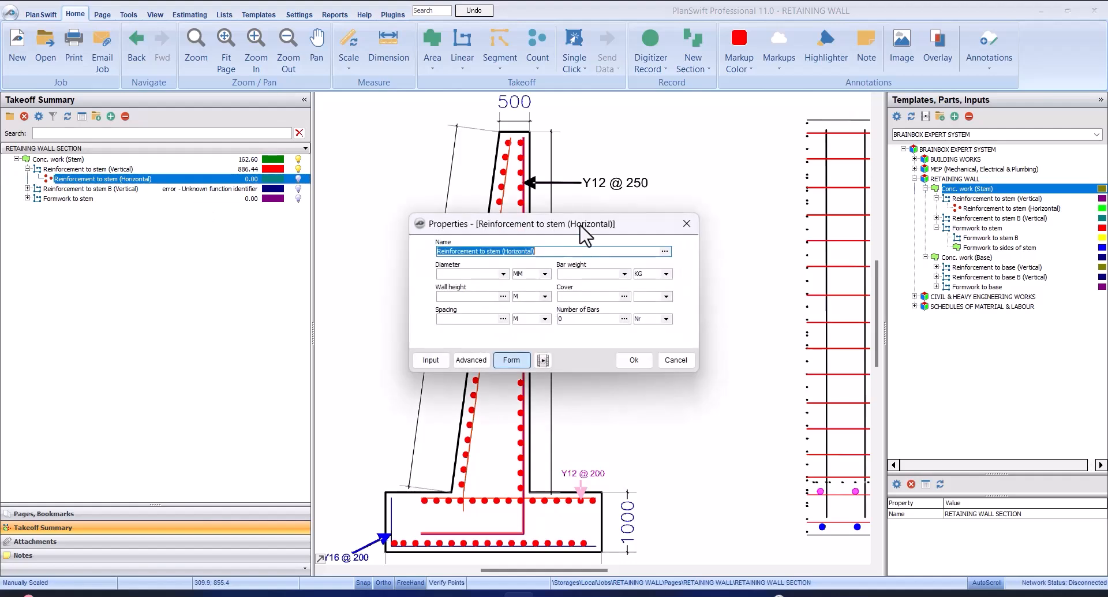
drag(580, 221, 647, 316)
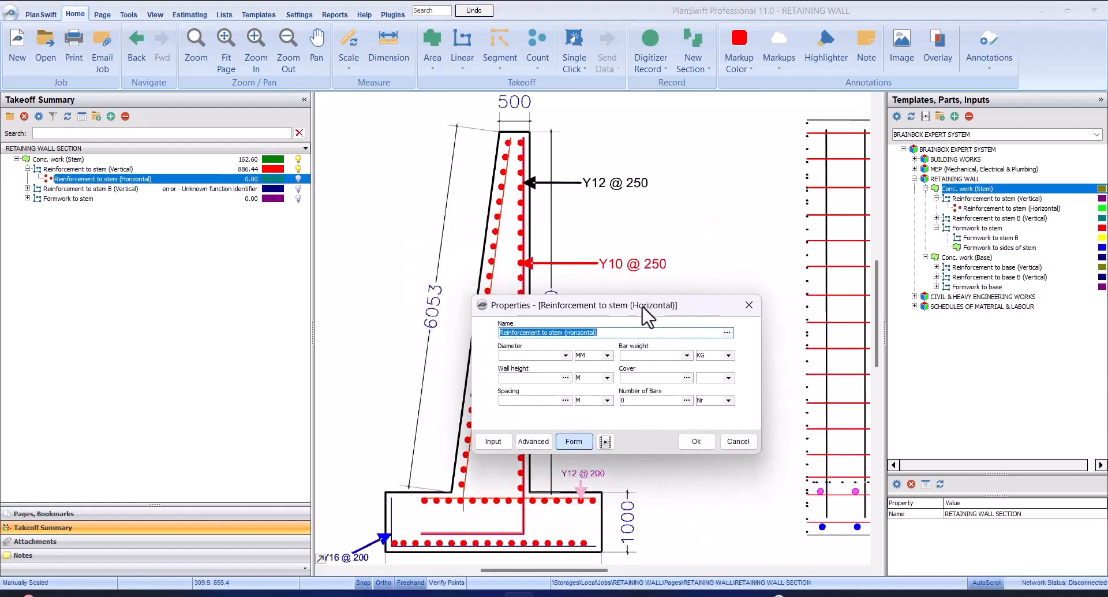
click(564, 354)
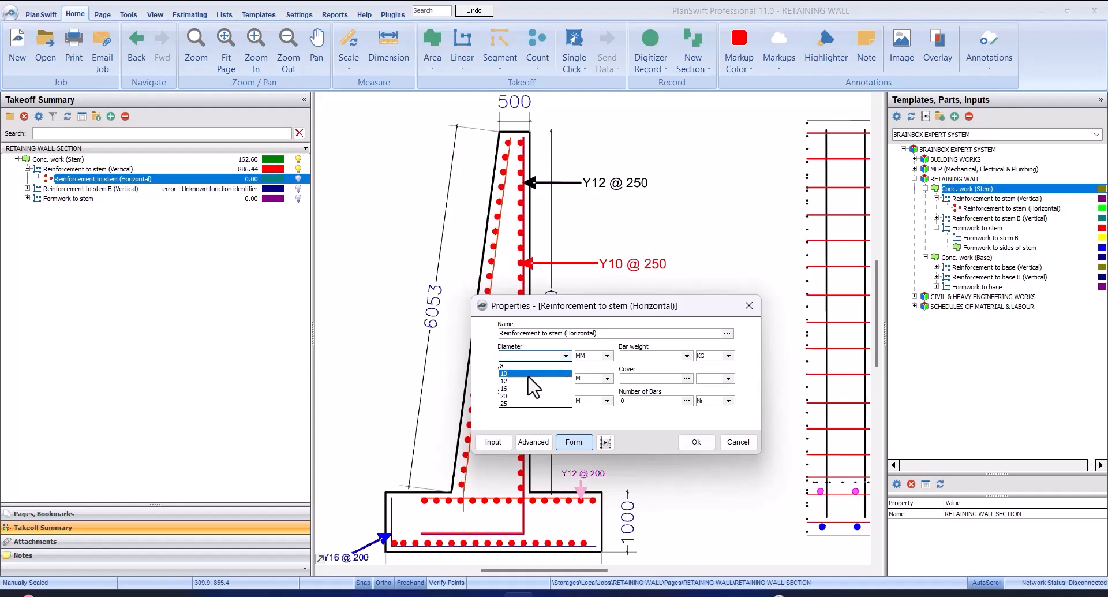
click(534, 374)
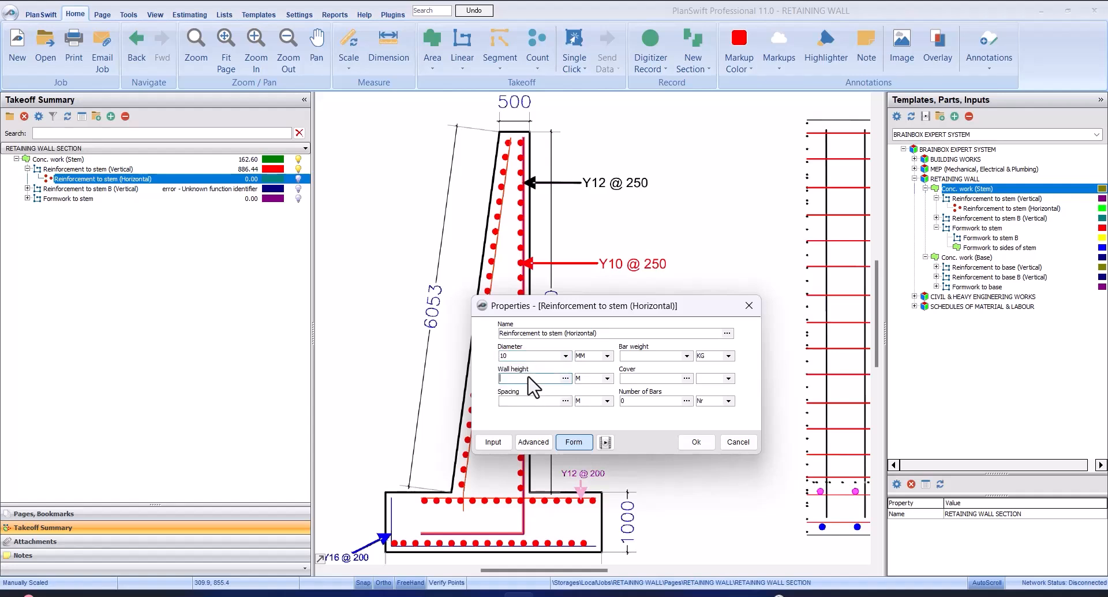
click(686, 356)
click(673, 385)
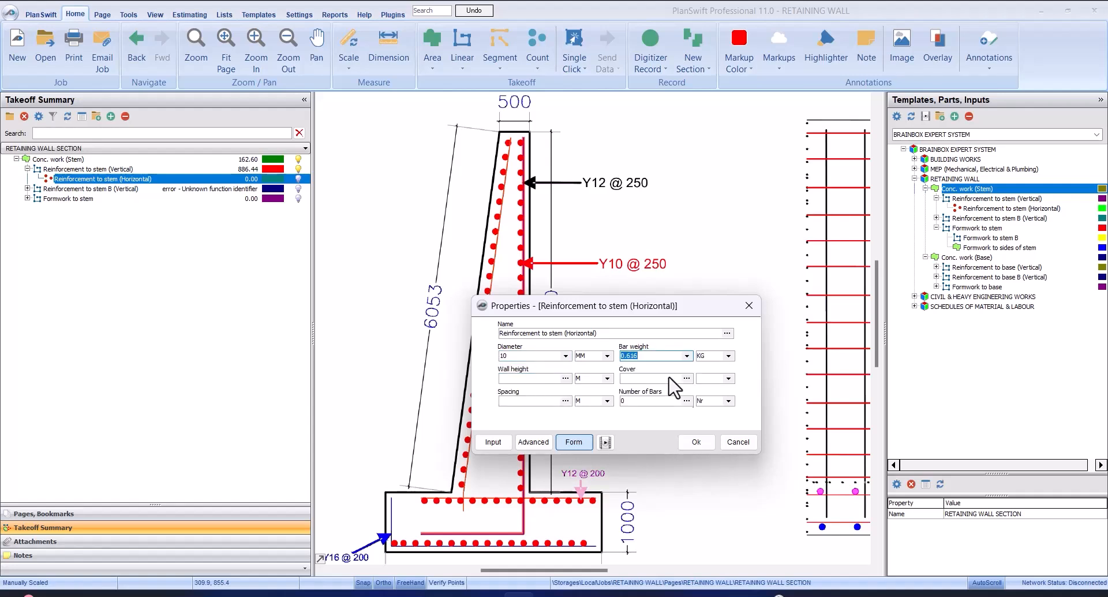
click(519, 375)
drag(536, 316, 733, 252)
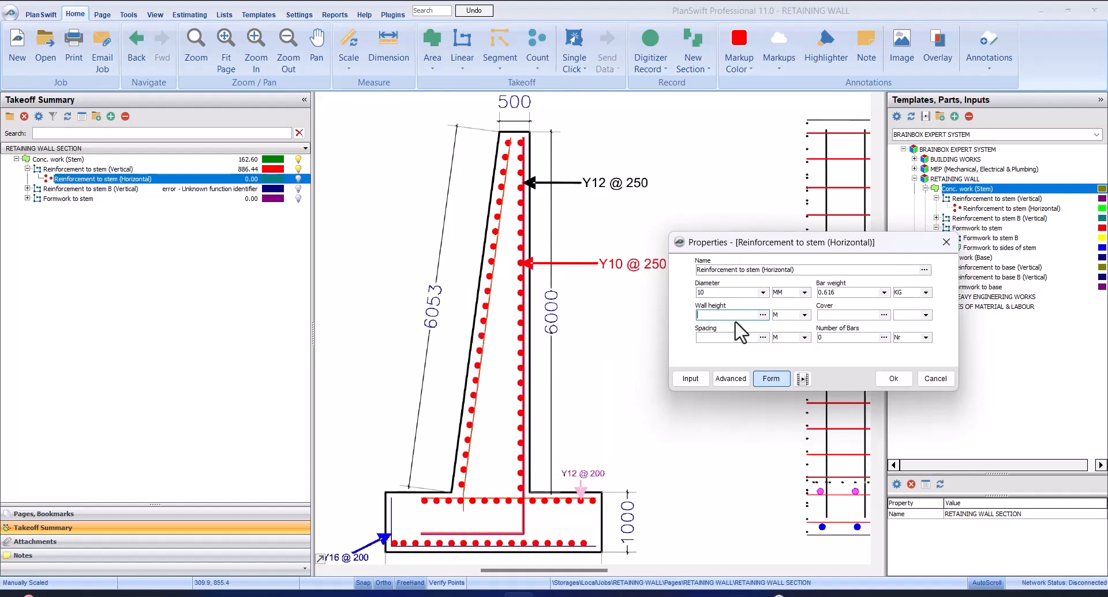
click(854, 314)
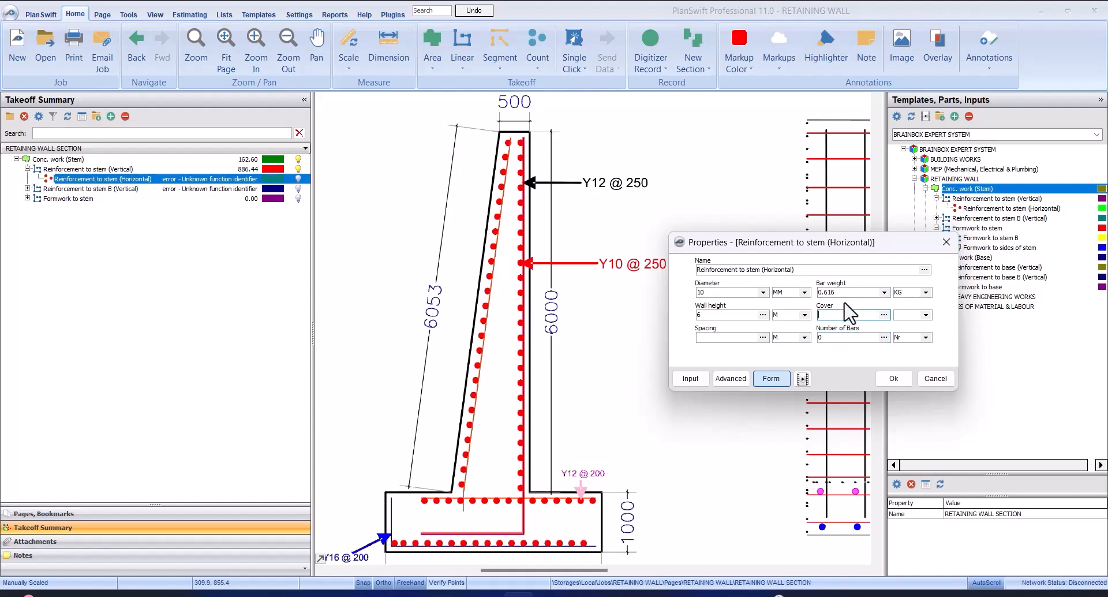
click(898, 380)
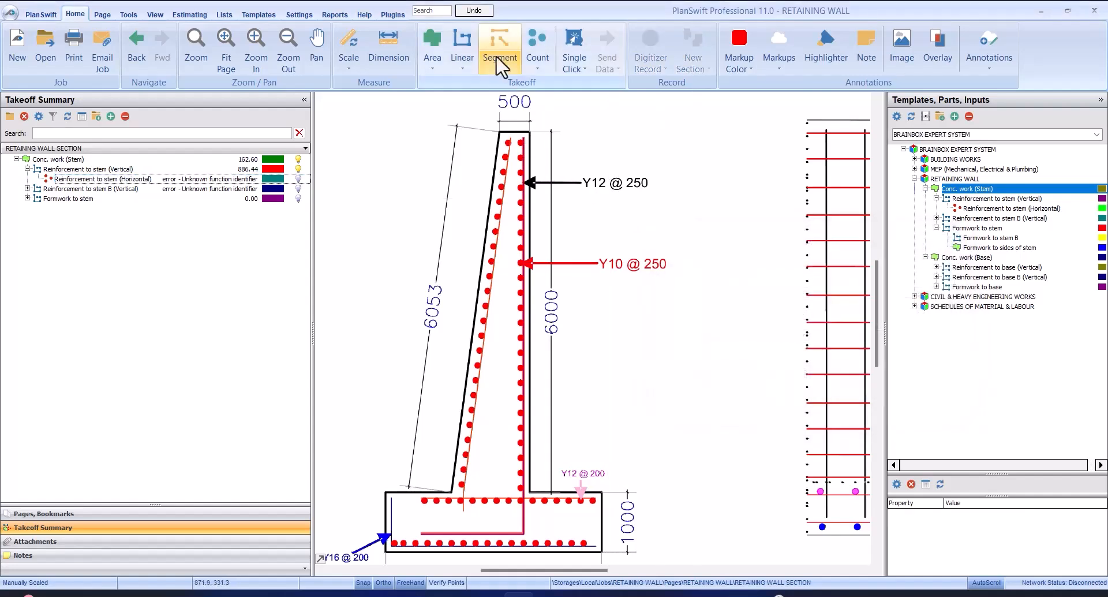
Measure the concrete cover with a dimension from the blue vertical bar's upper end to the stem's top edge
click(388, 52)
scroll(523, 118, up, 3)
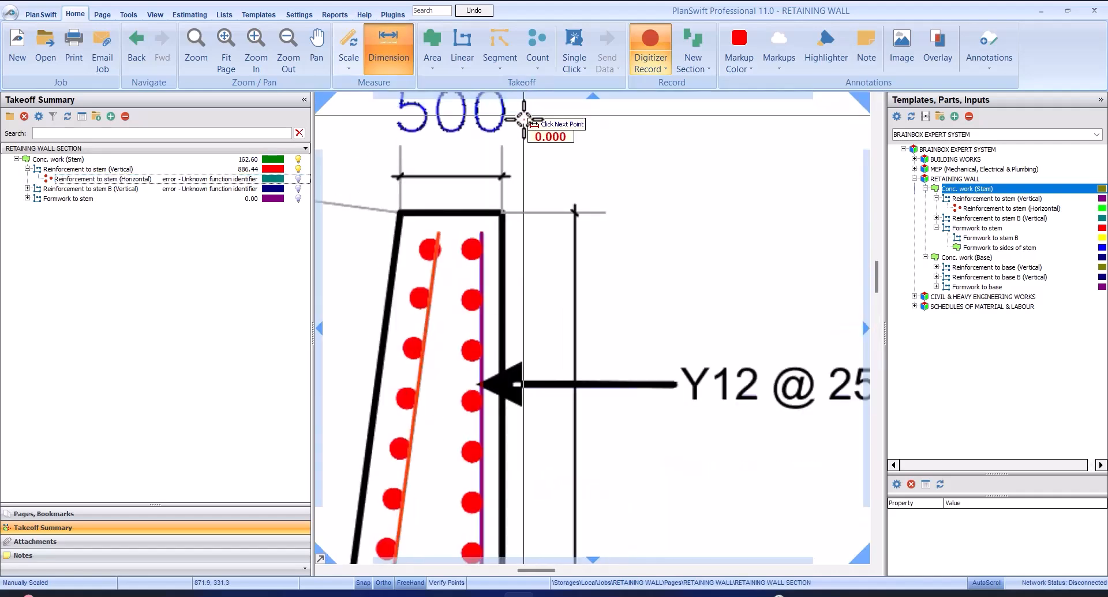
scroll(510, 148, up, 2)
click(449, 334)
scroll(449, 288, up, 3)
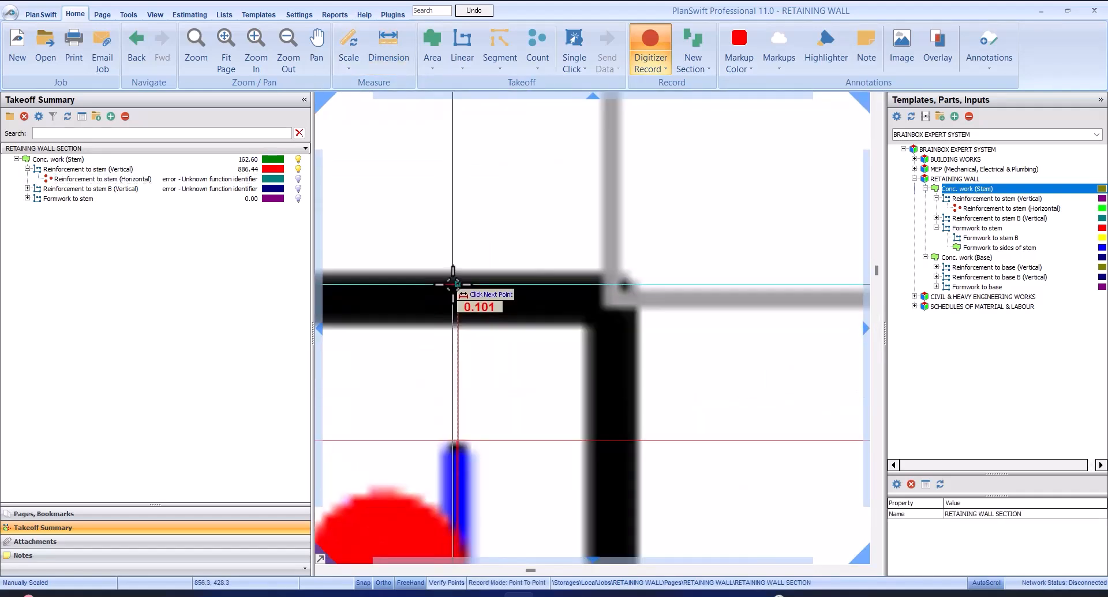
click(453, 284)
scroll(583, 265, down, 4)
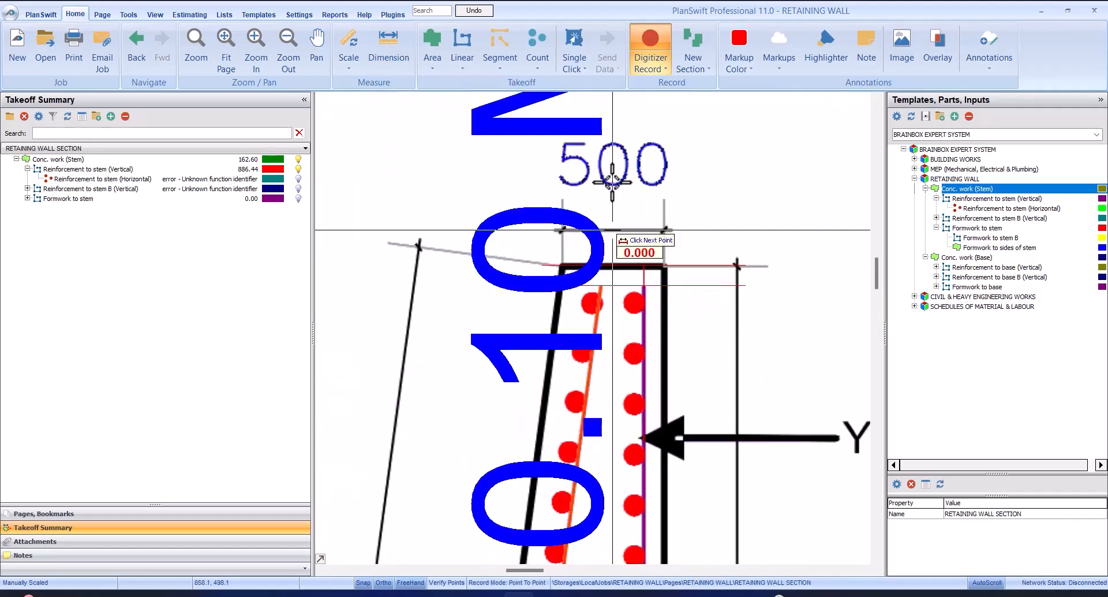
End the cover dimension and set Reinforcement to stem (Horizontal) to cover 0.10 and spacing 0.25 M
scroll(613, 181, down, 3)
scroll(598, 239, up, 3)
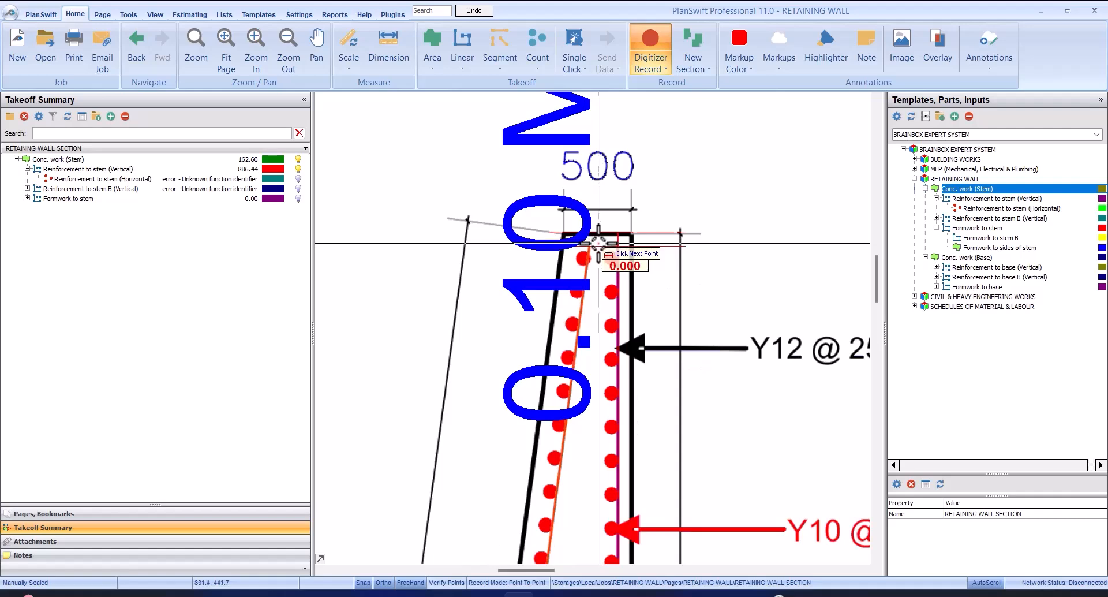
scroll(611, 241, down, 1)
scroll(617, 243, up, 2)
scroll(617, 238, down, 2)
double_click(617, 237)
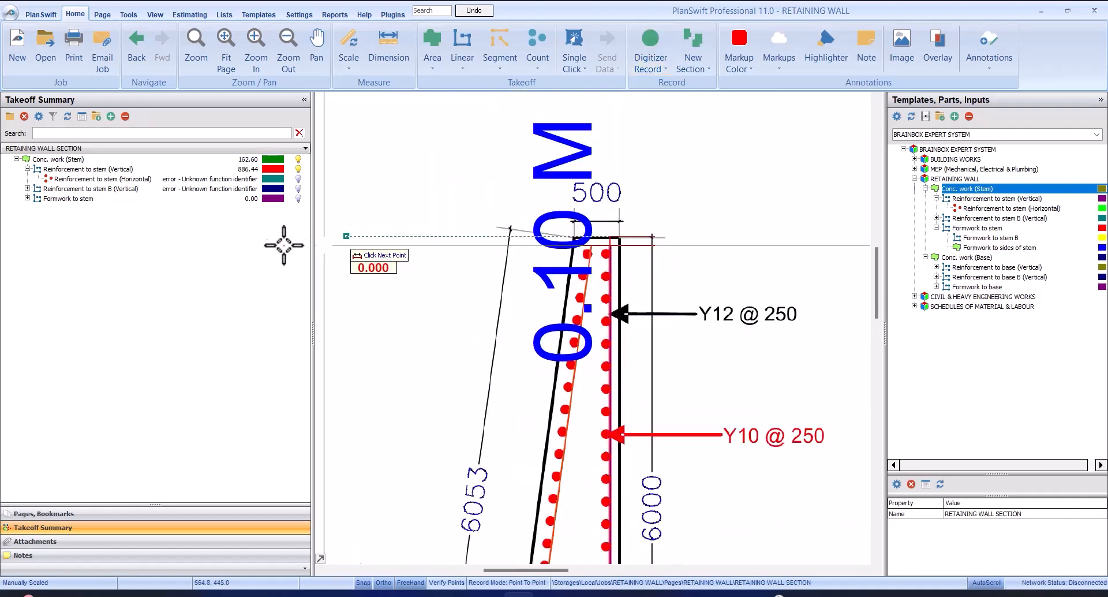
click(157, 181)
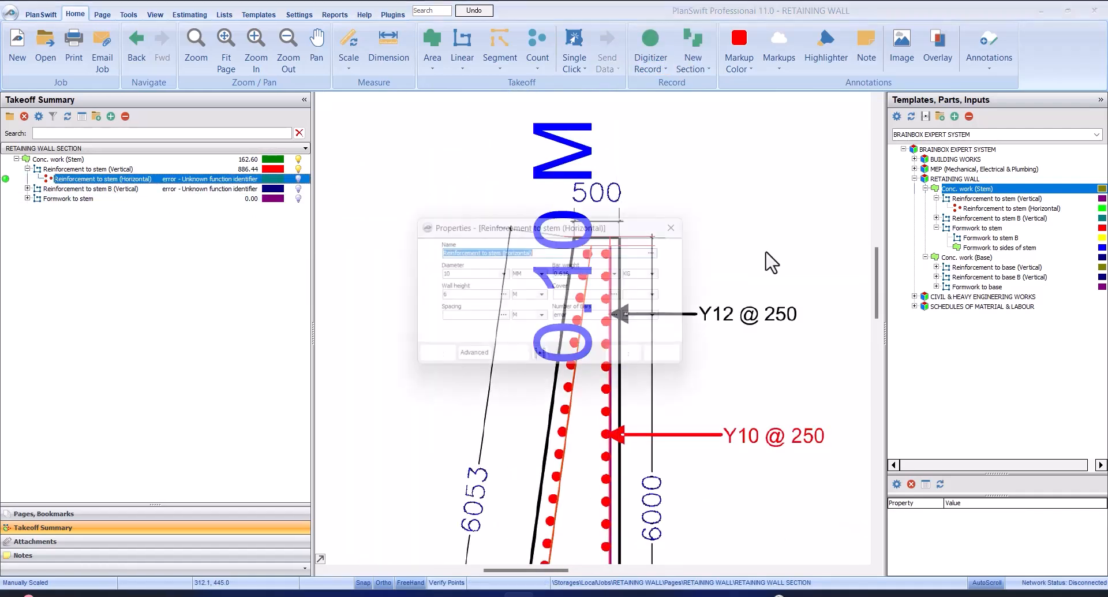
click(585, 296)
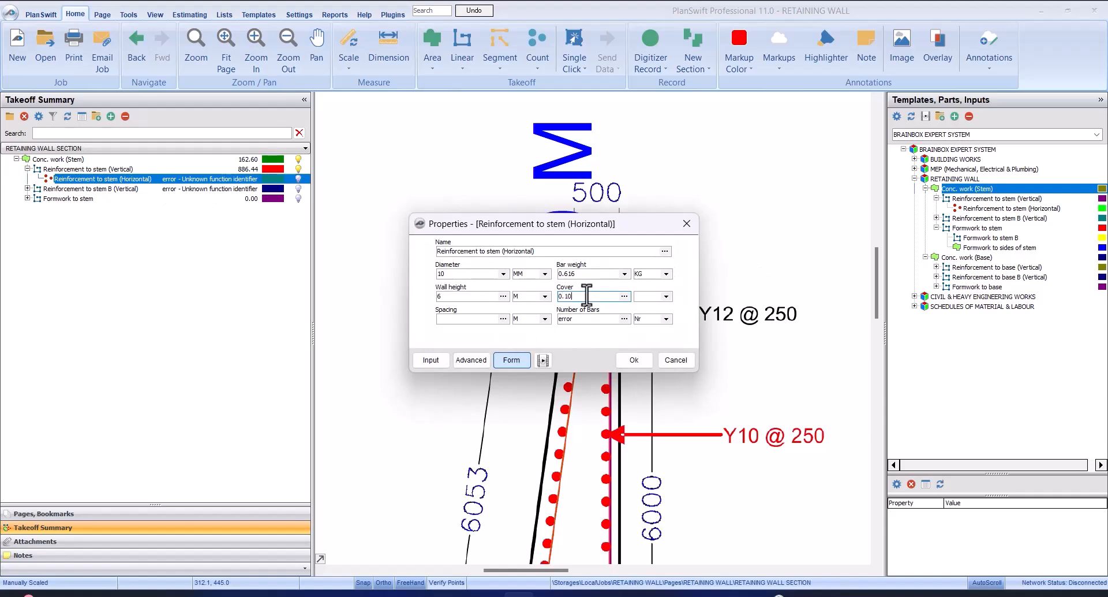
text(0.10)
click(483, 318)
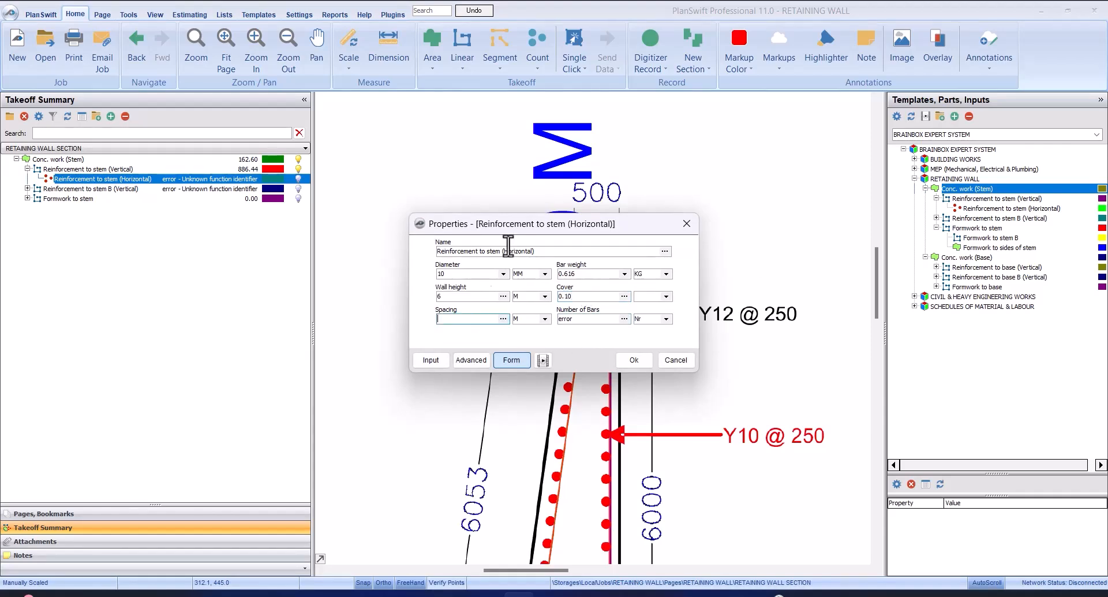
drag(547, 219, 492, 188)
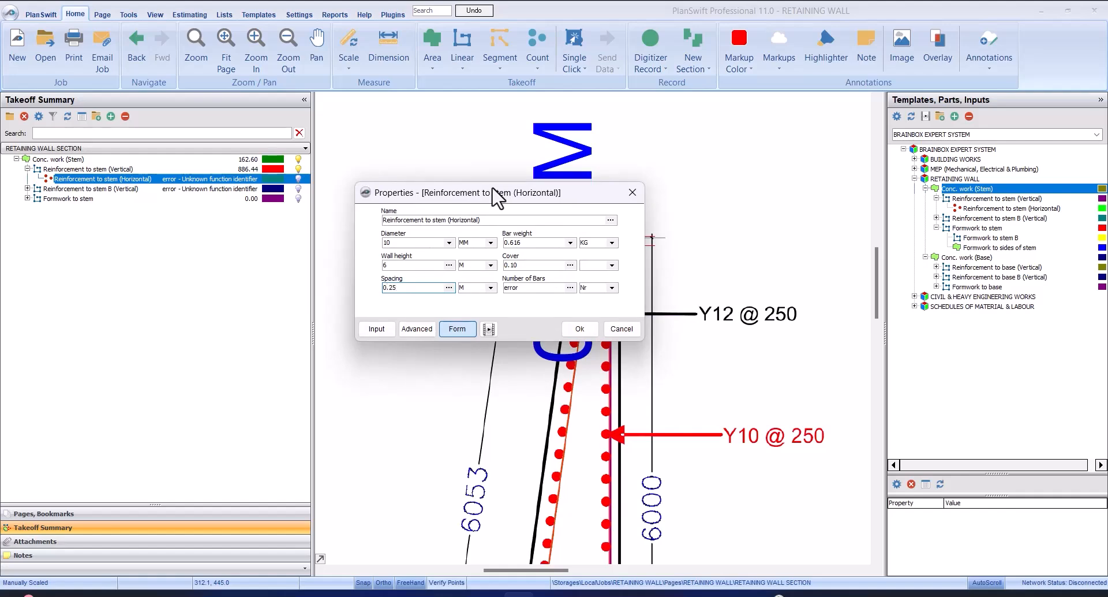
click(579, 329)
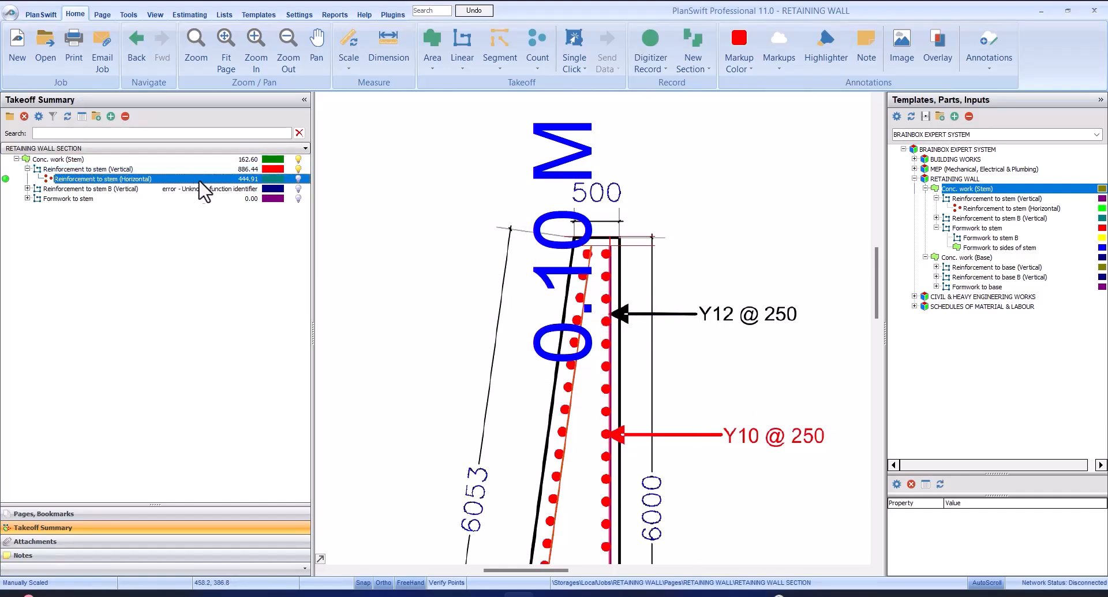
Review the number of bars in the properties of Reinforcement to stem (Horizontal) against the wall's cross section
scroll(685, 375, down, 3)
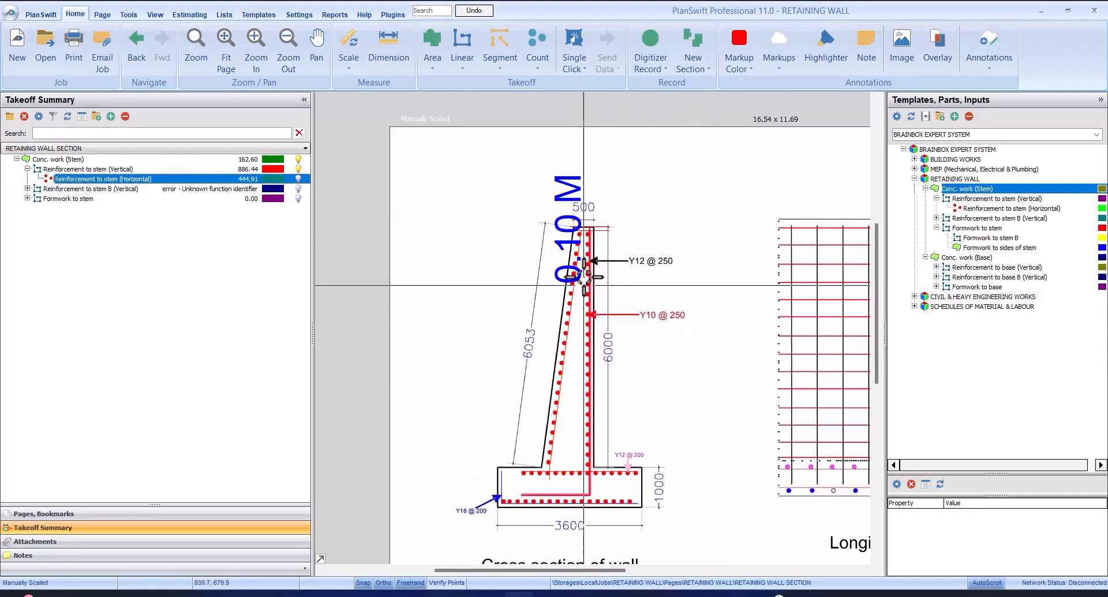
double_click(188, 178)
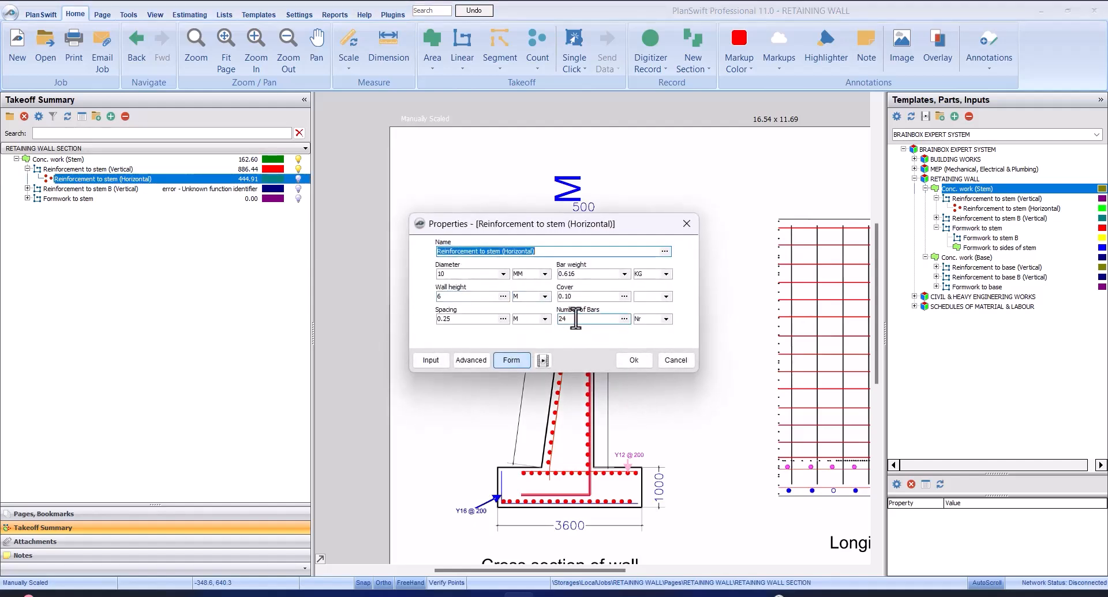
click(641, 365)
scroll(606, 275, up, 2)
scroll(577, 180, down, 2)
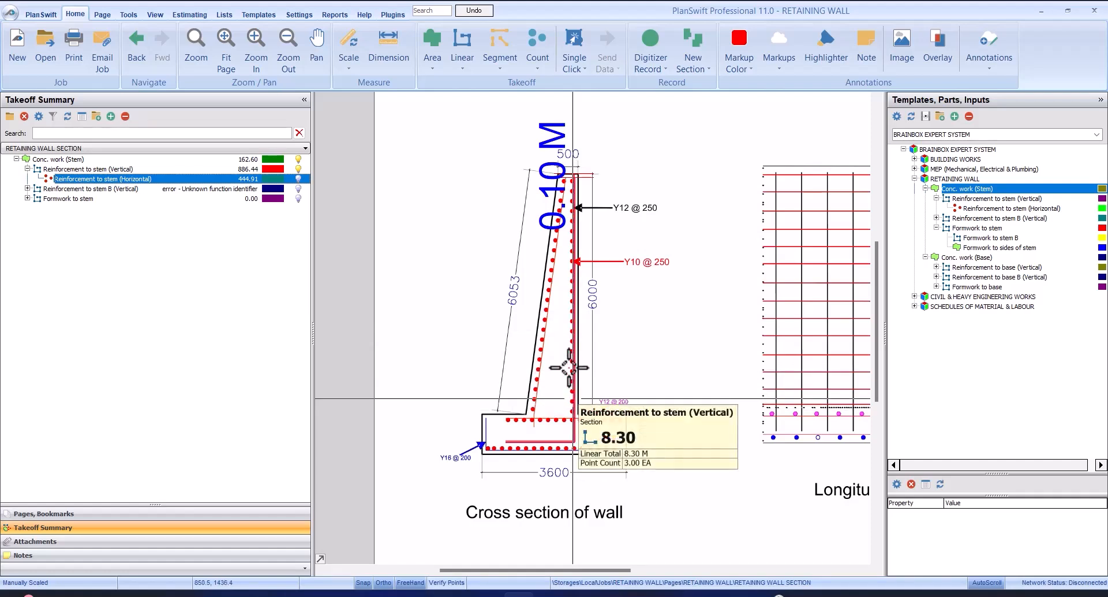
double_click(187, 178)
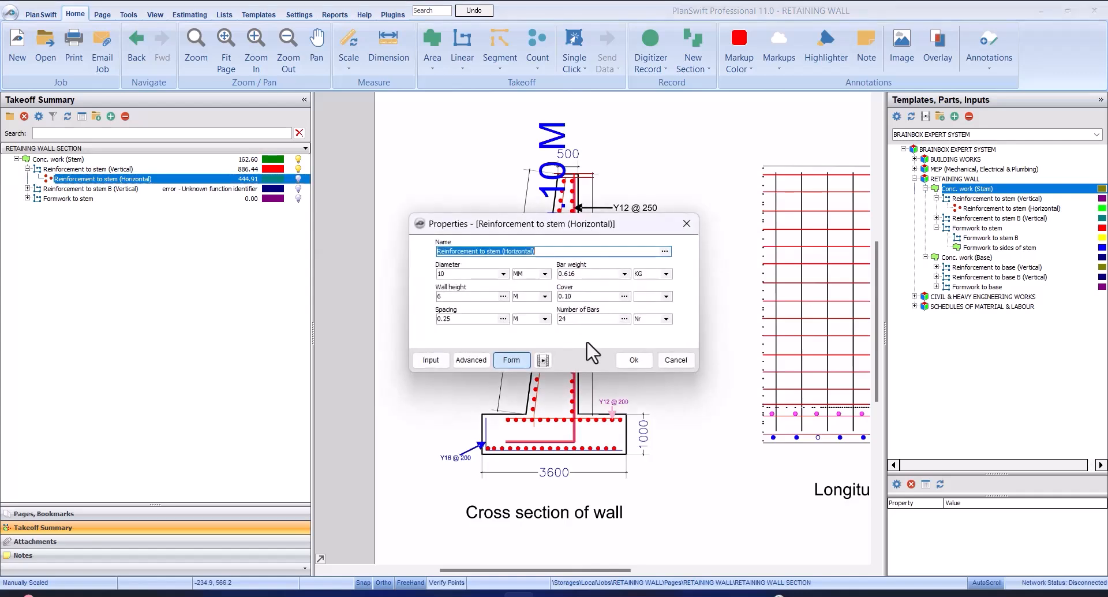
click(630, 362)
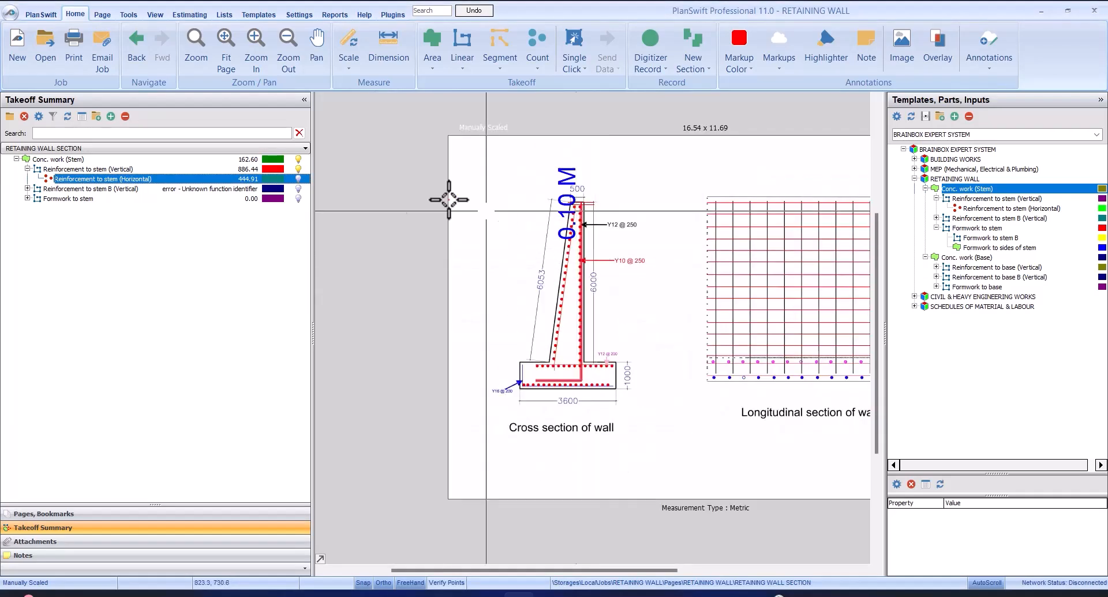
Select Reinforcement to stem (Vertical) and examine its traced bar and callouts along the stem in the cross section
click(110, 168)
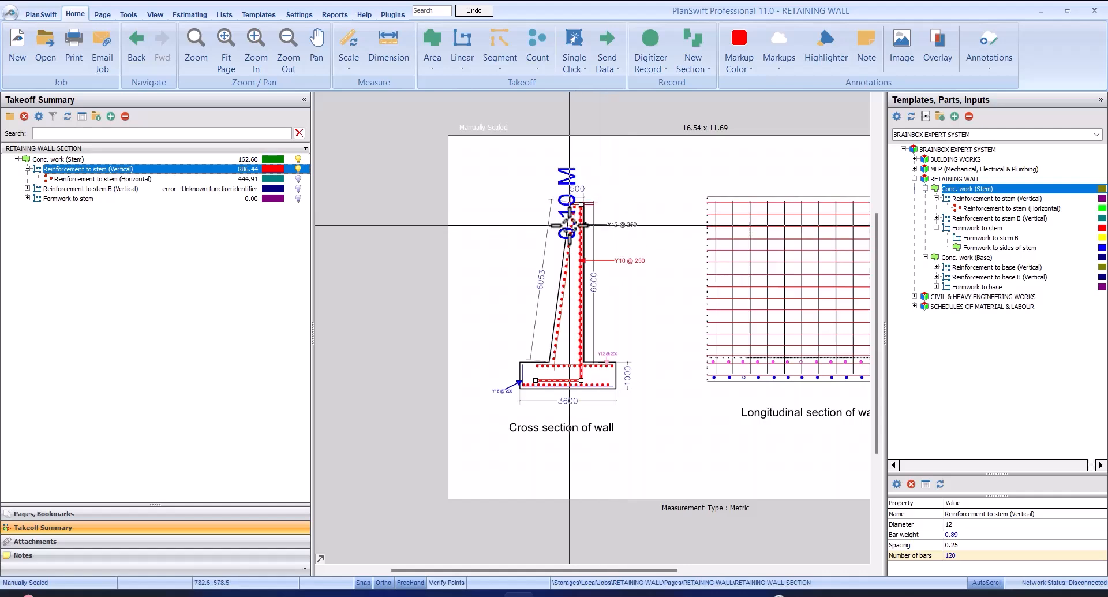
scroll(569, 224, up, 3)
scroll(601, 223, down, 3)
scroll(601, 222, up, 3)
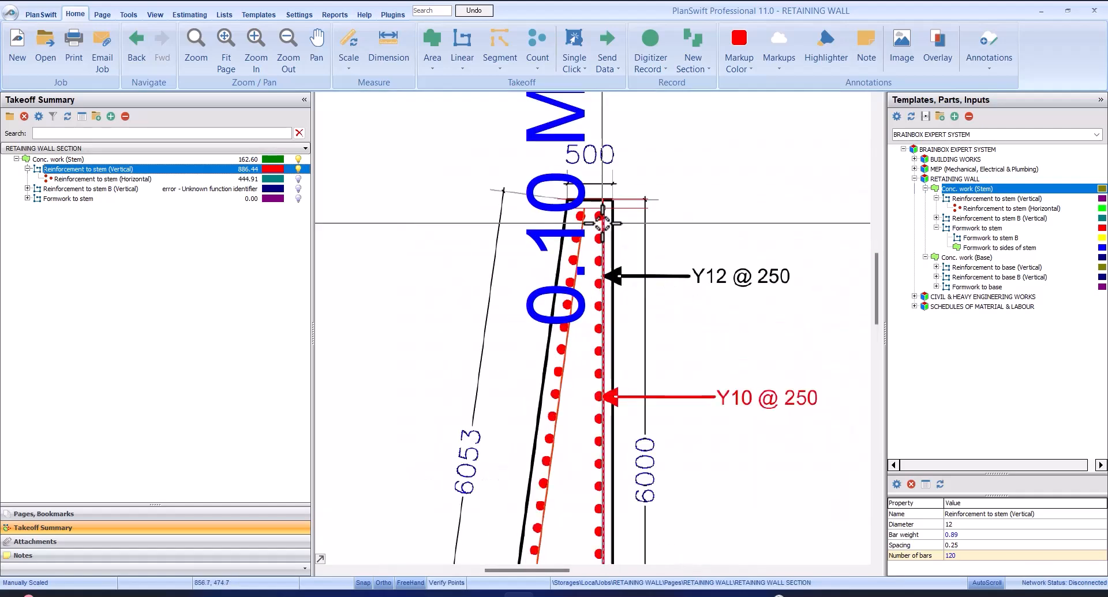
scroll(601, 223, down, 3)
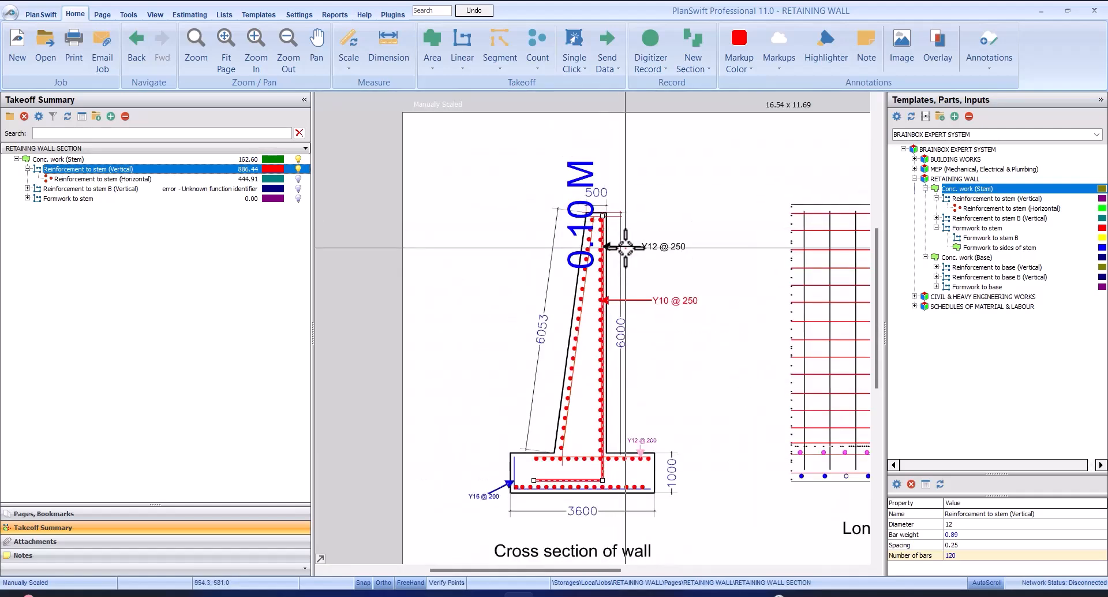
scroll(625, 245, up, 3)
scroll(629, 231, down, 1)
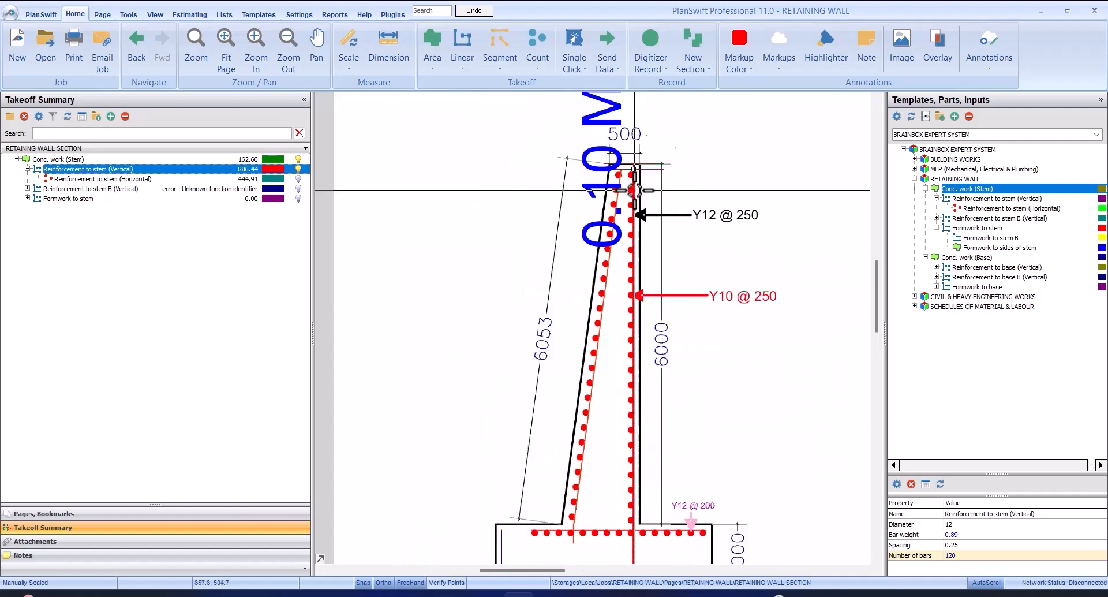
scroll(633, 189, up, 2)
scroll(634, 190, down, 3)
scroll(634, 190, up, 1)
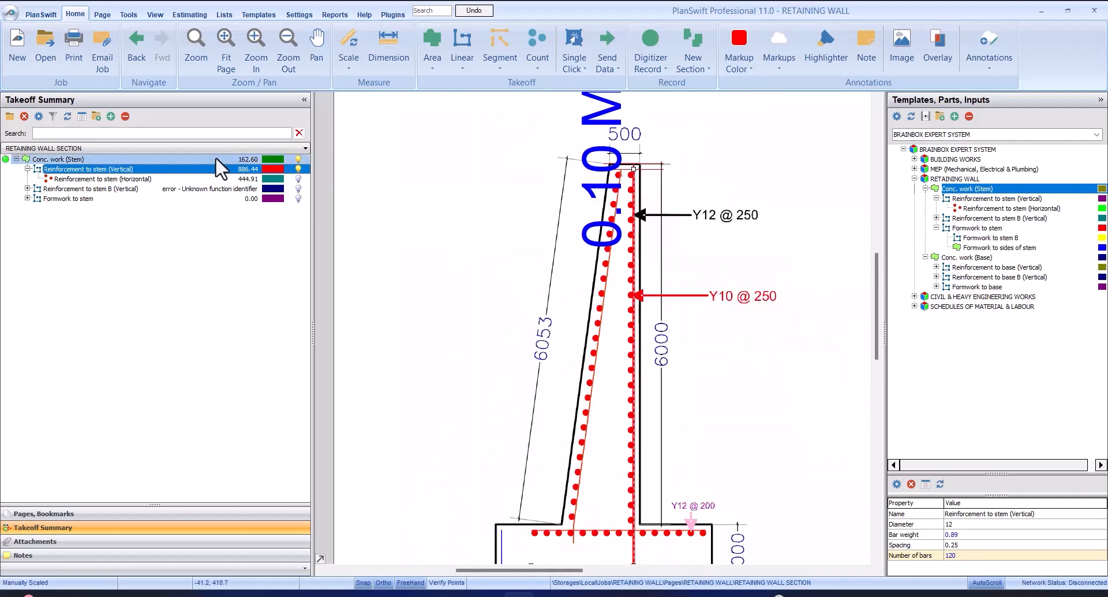
Select Reinforcement to stem B (Vertical) and examine the stem's sloping bar down to the base in the cross section
click(185, 191)
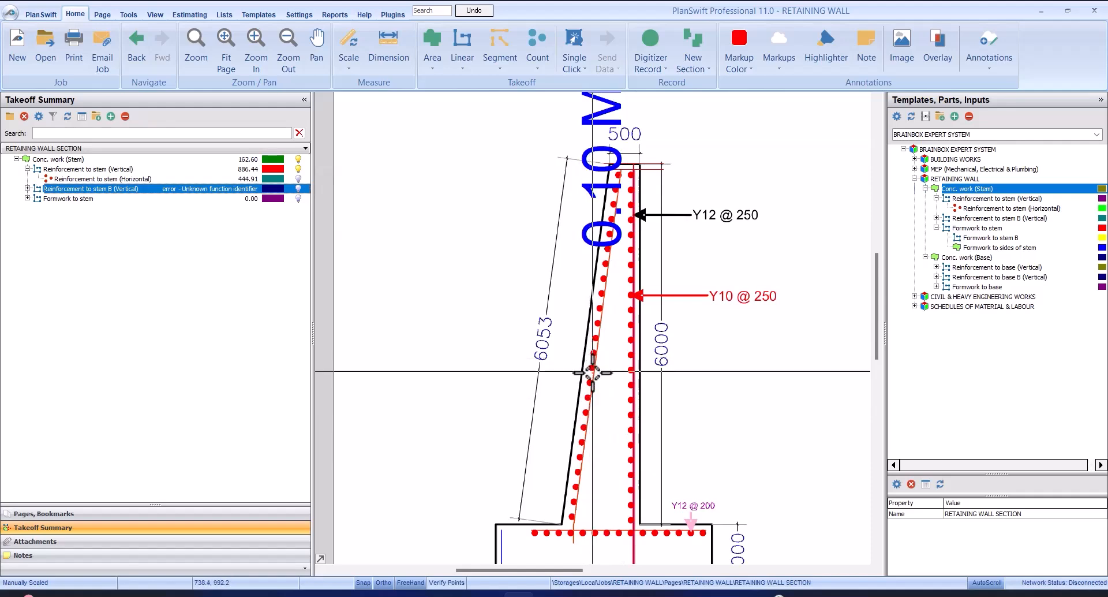
scroll(592, 355, down, 2)
scroll(589, 346, down, 2)
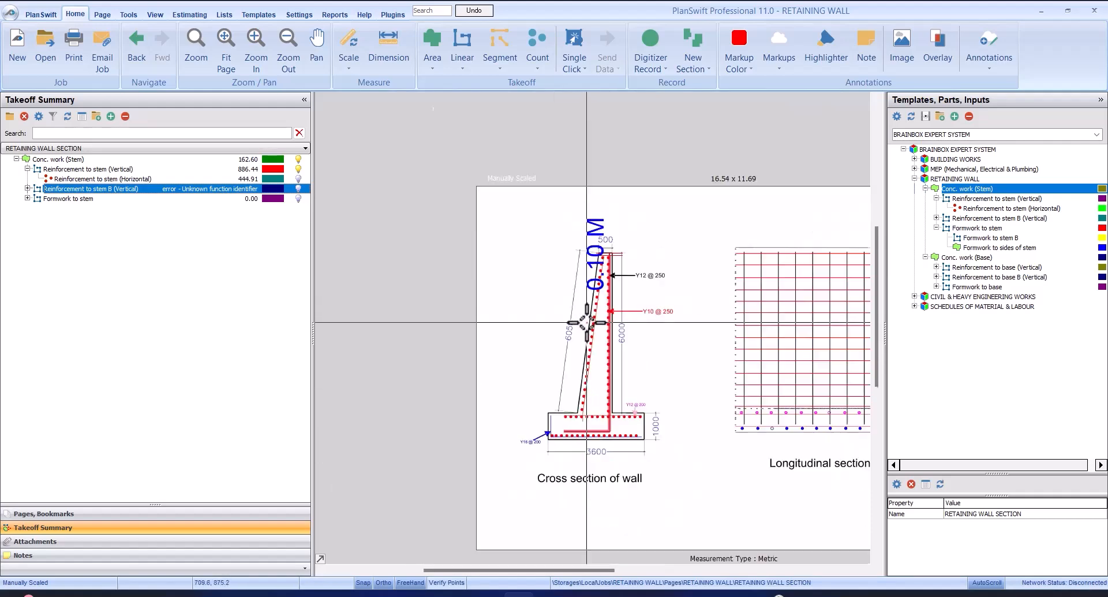
scroll(636, 457, up, 2)
scroll(633, 260, down, 2)
scroll(600, 318, up, 3)
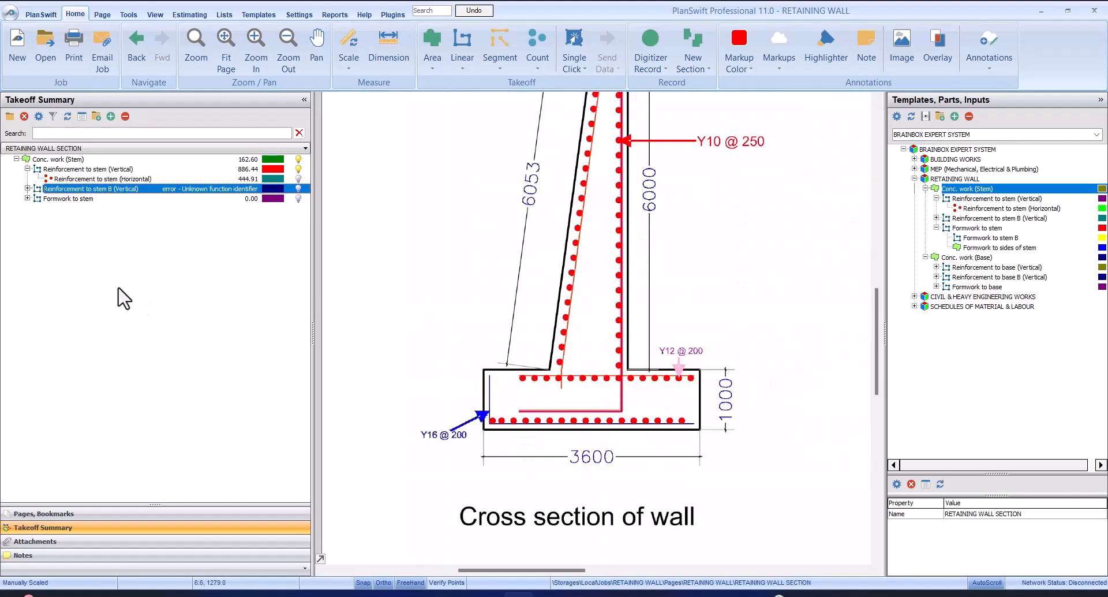
Set Reinforcement to stem B (Vertical) to diameter 12 MM, bar weight 0.888 KG and spacing 0.25 M
click(28, 189)
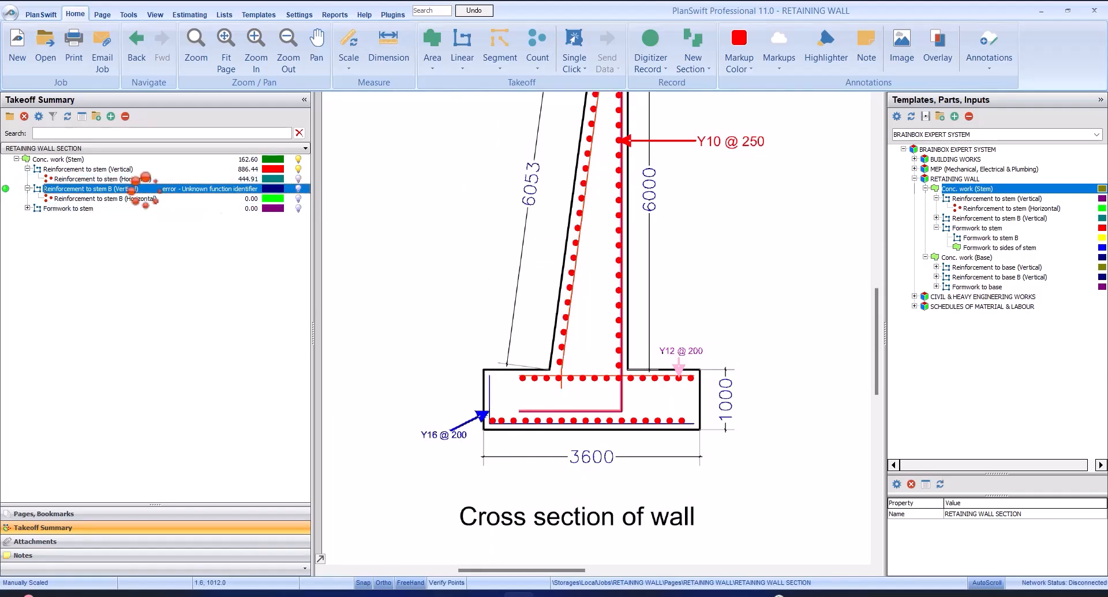
double_click(144, 188)
drag(534, 241, 617, 270)
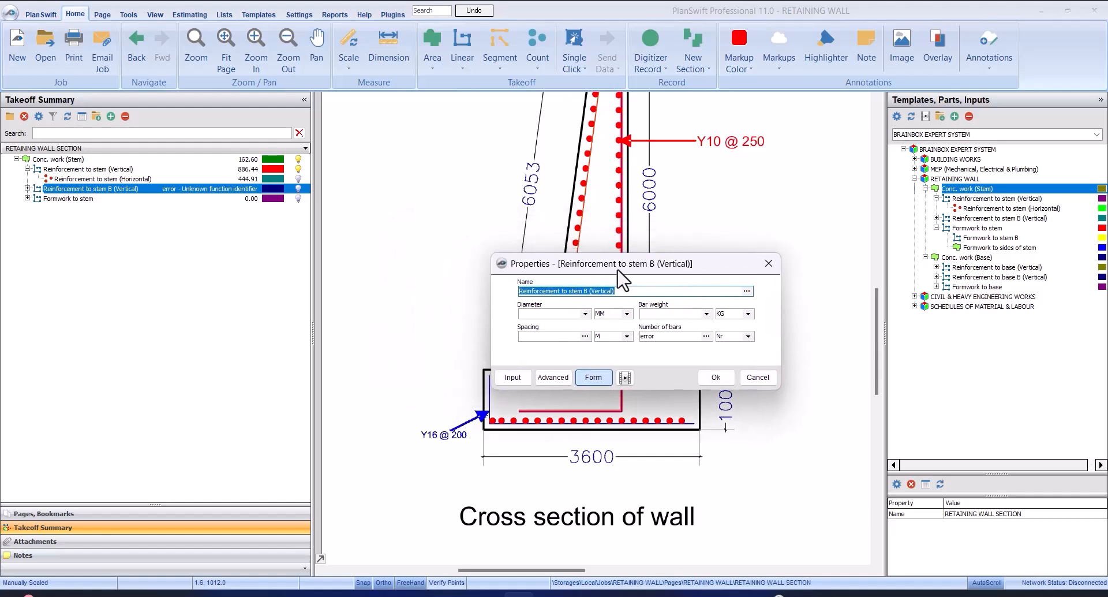
click(585, 313)
click(554, 346)
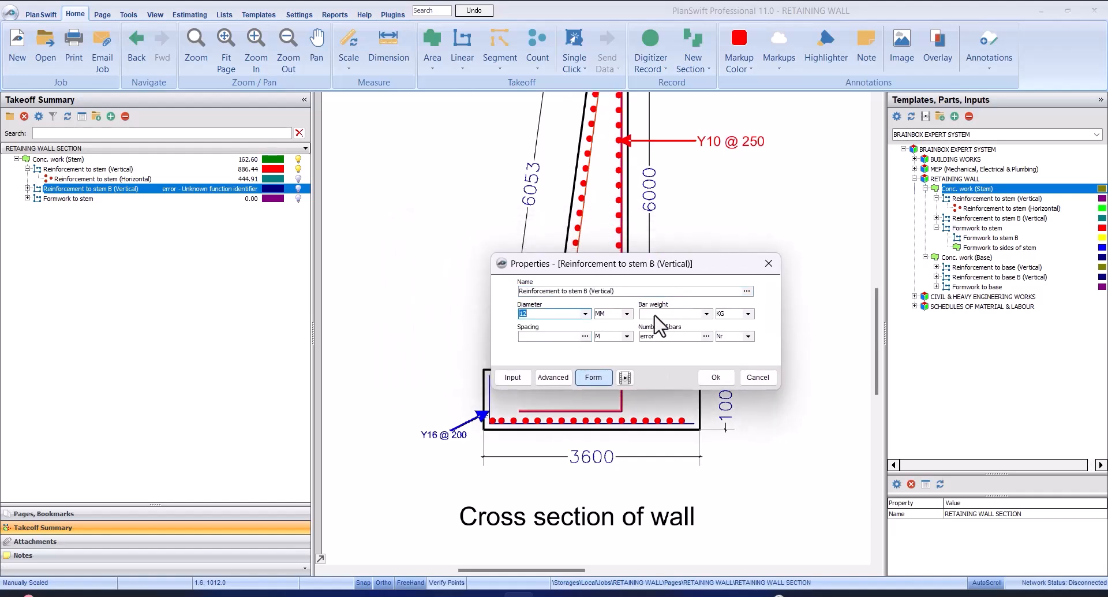
click(706, 313)
click(700, 348)
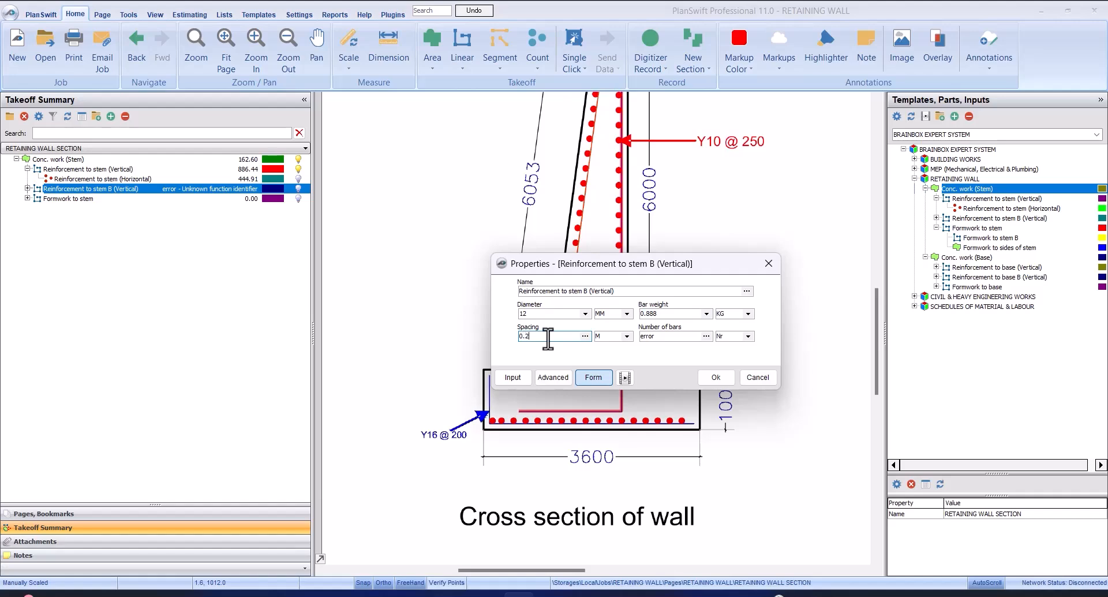
click(714, 377)
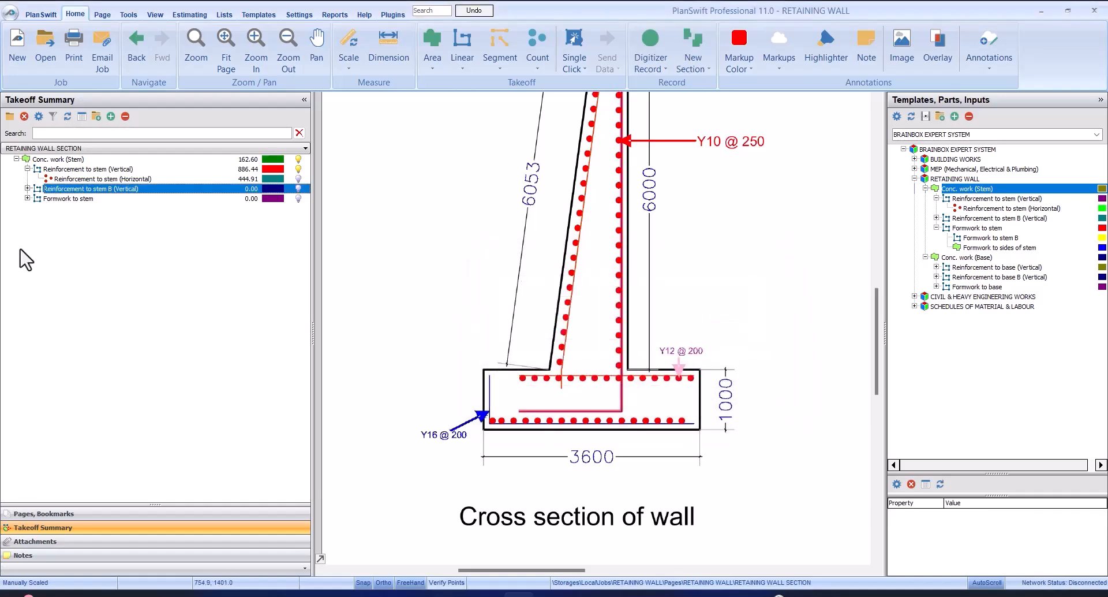
Trace the stem's orange bar for Reinforcement to stem B (Vertical), about 5.96 m along the slope and 0.31 m down into the base
click(6, 189)
scroll(649, 209, up, 5)
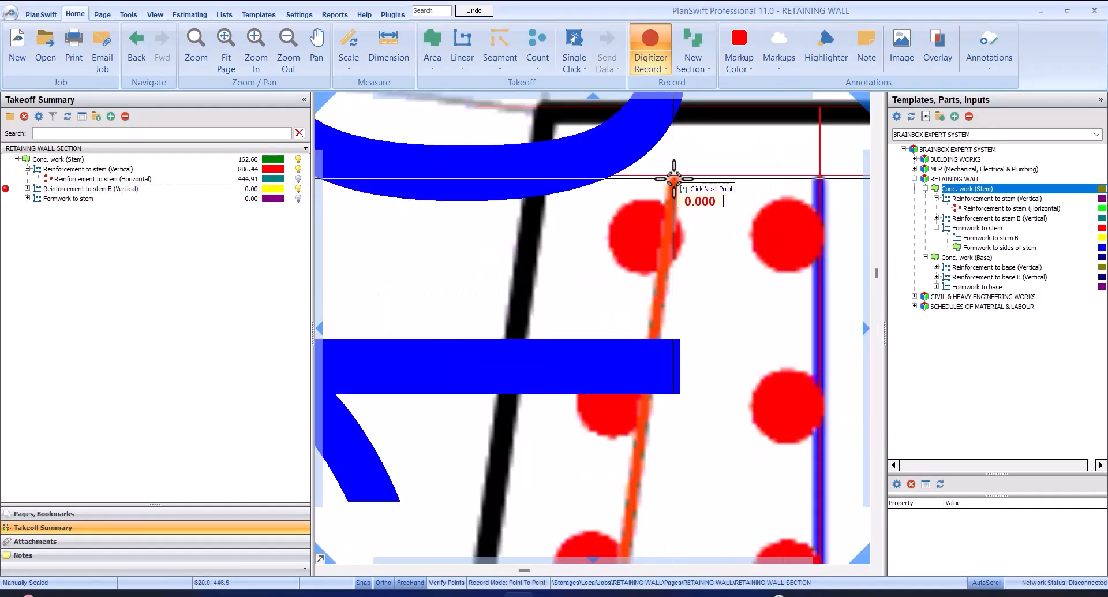
click(678, 168)
scroll(678, 169, down, 7)
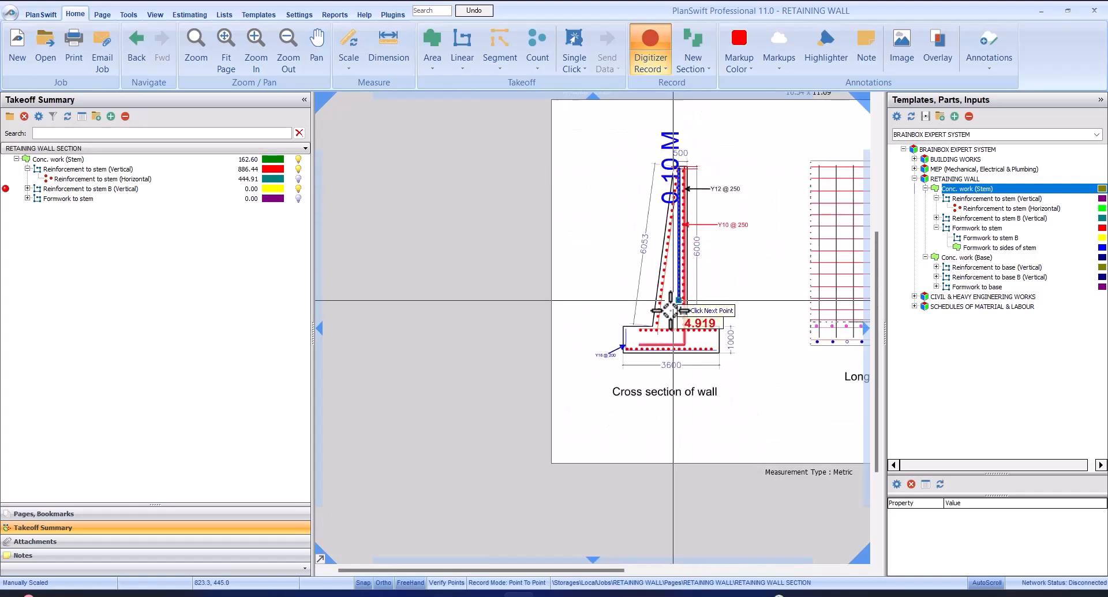
scroll(668, 313, up, 4)
scroll(624, 362, up, 2)
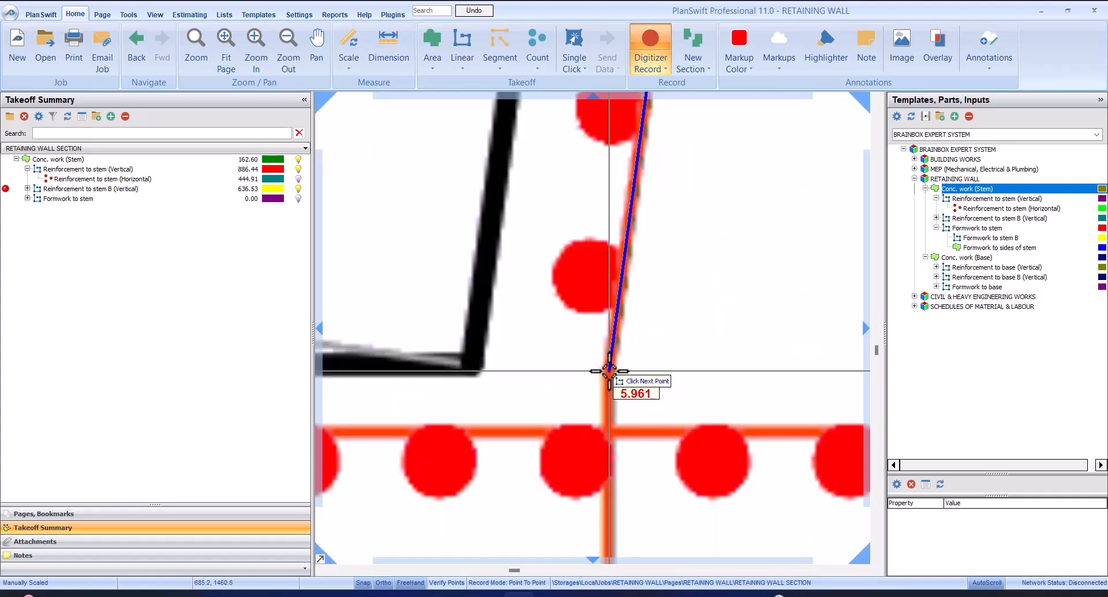
click(616, 365)
scroll(601, 416, up, 4)
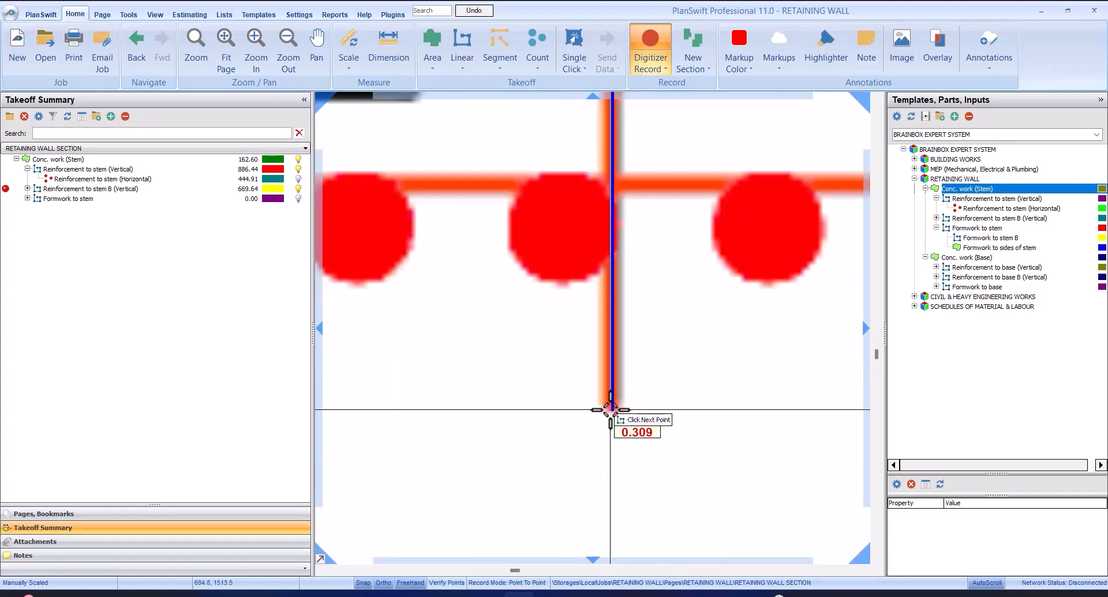
click(608, 407)
right_click(674, 388)
click(701, 410)
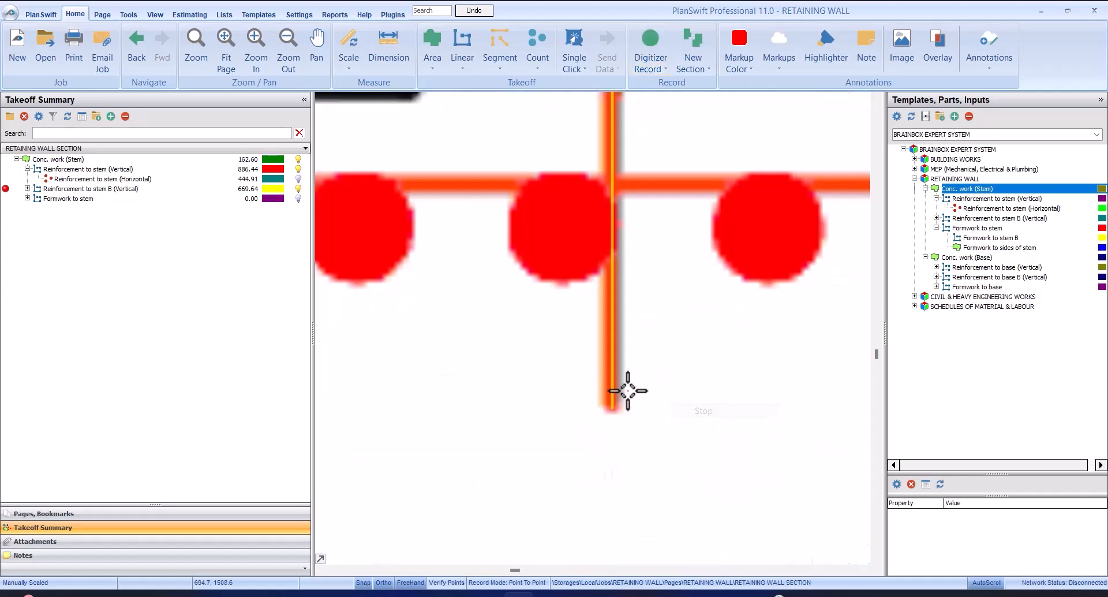
scroll(626, 388, down, 4)
click(128, 188)
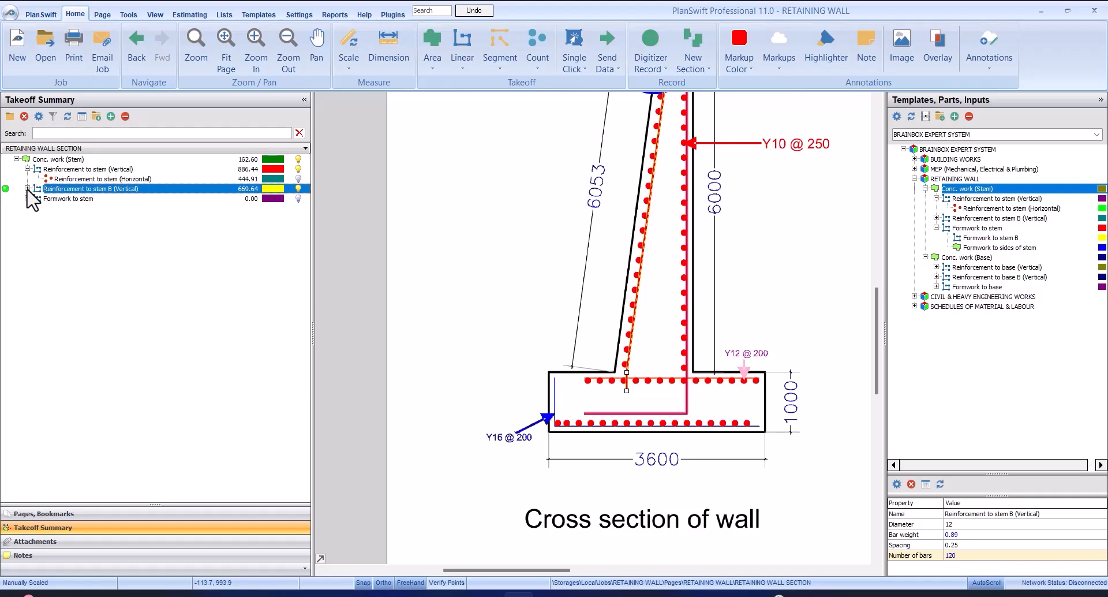
Set Reinforcement to stem B (Horizontal), nested under Reinforcement to stem B (Vertical), to diameter 10 MM and bar weight 0.616 KG
click(27, 188)
click(101, 198)
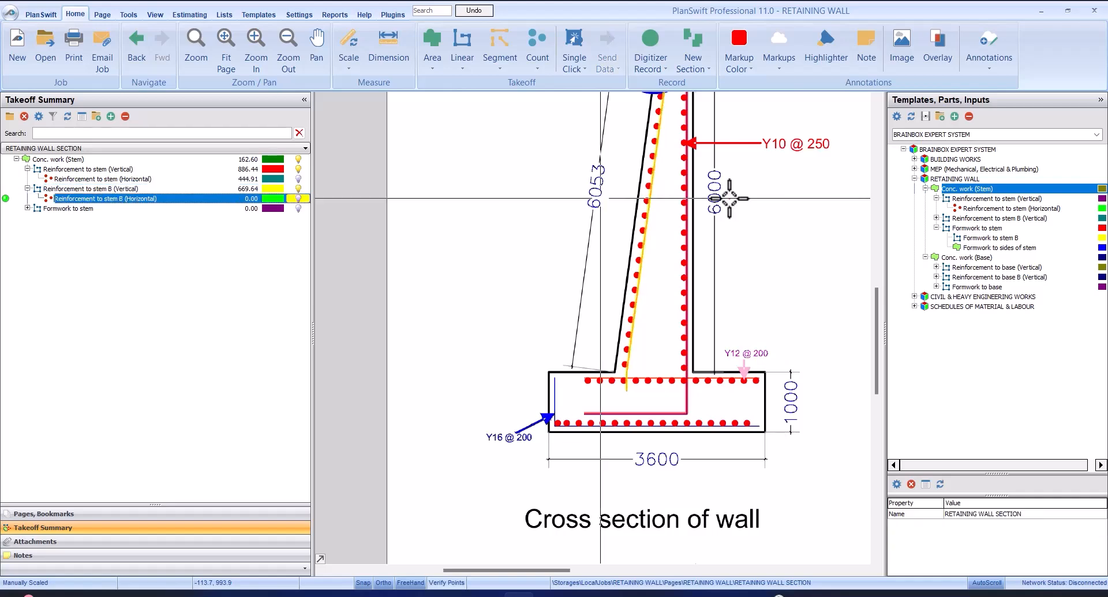
scroll(648, 141, down, 2)
scroll(646, 141, up, 2)
scroll(647, 141, up, 2)
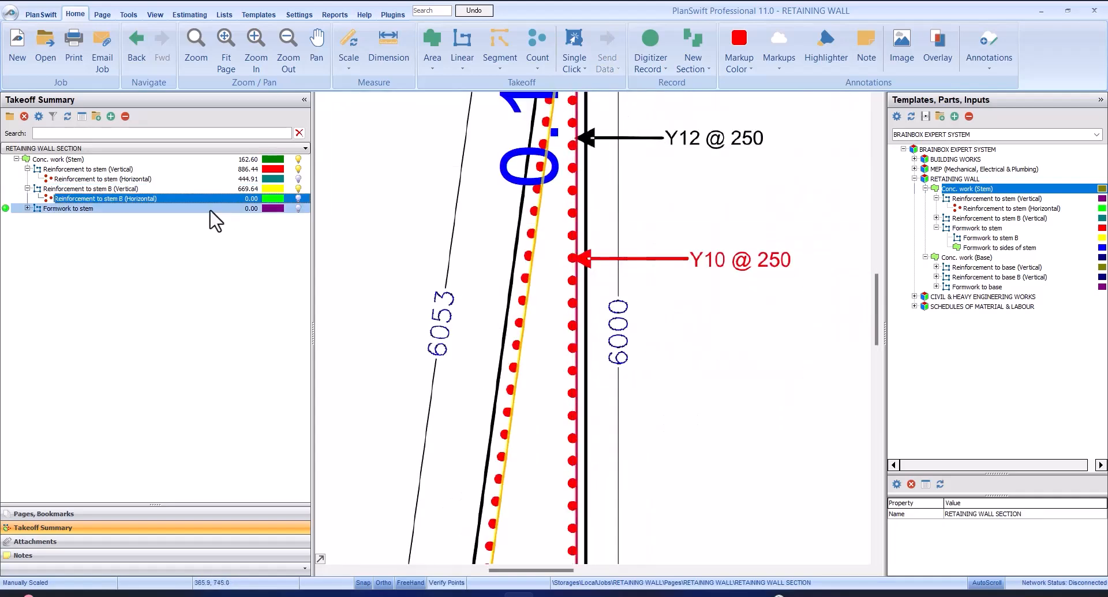
scroll(744, 231, down, 3)
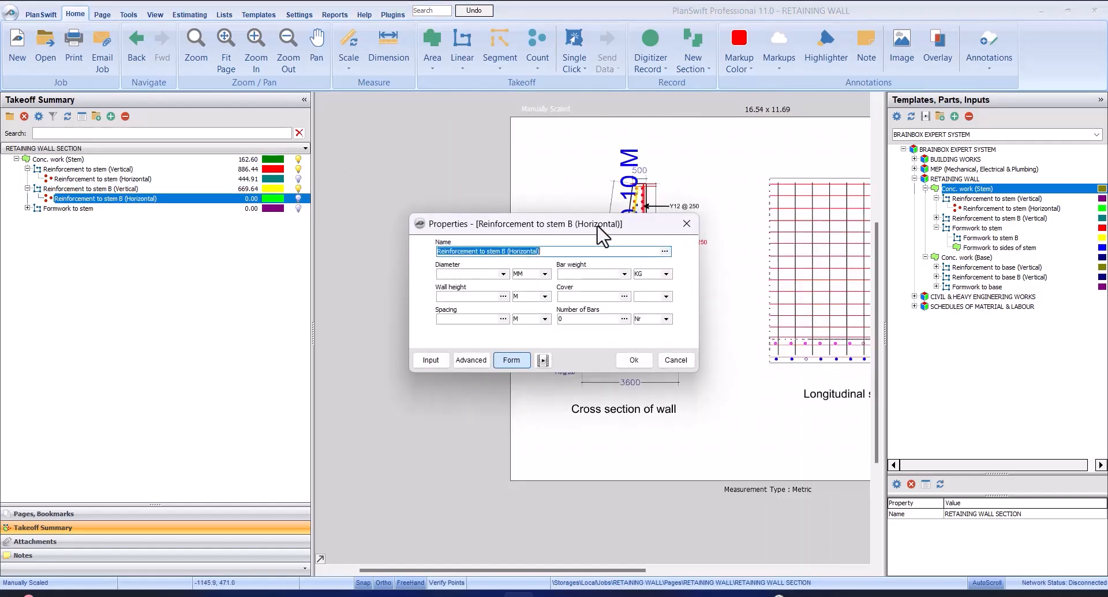
drag(600, 233, 626, 304)
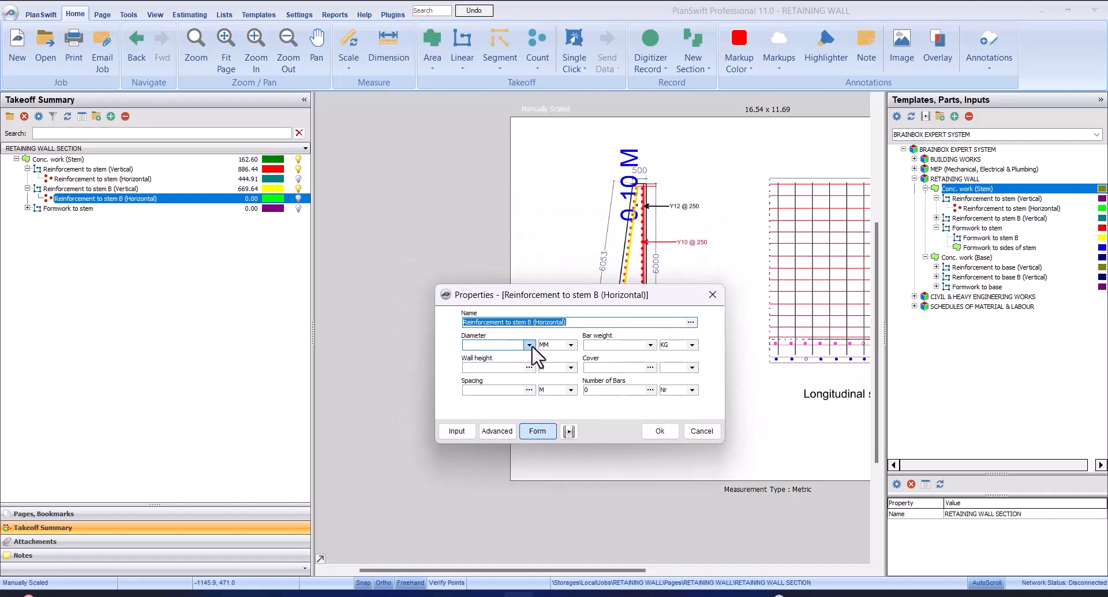
click(529, 345)
click(521, 372)
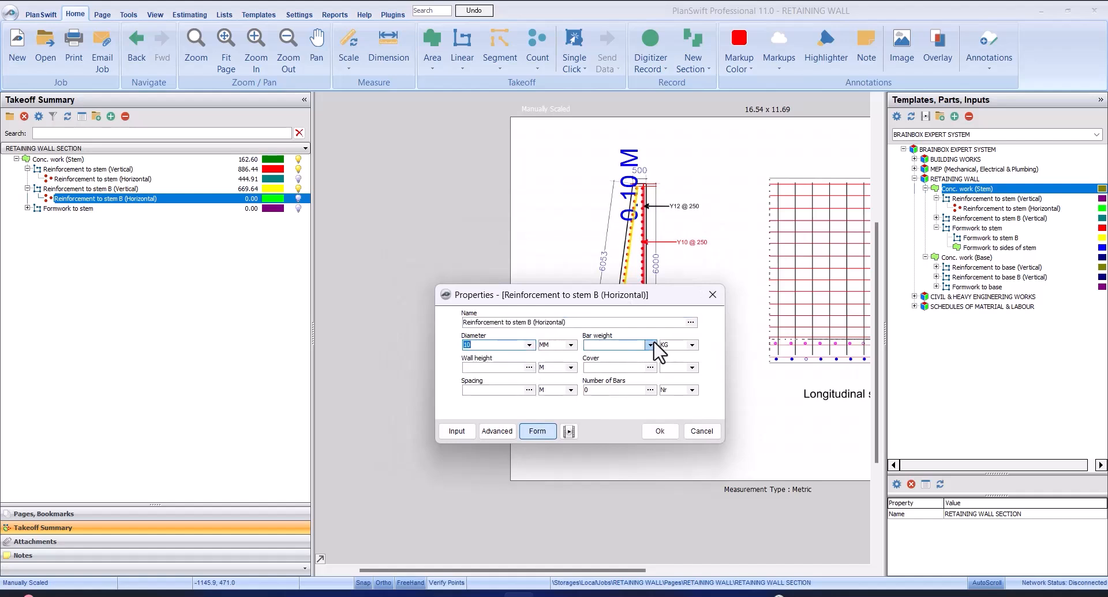
click(650, 345)
click(647, 369)
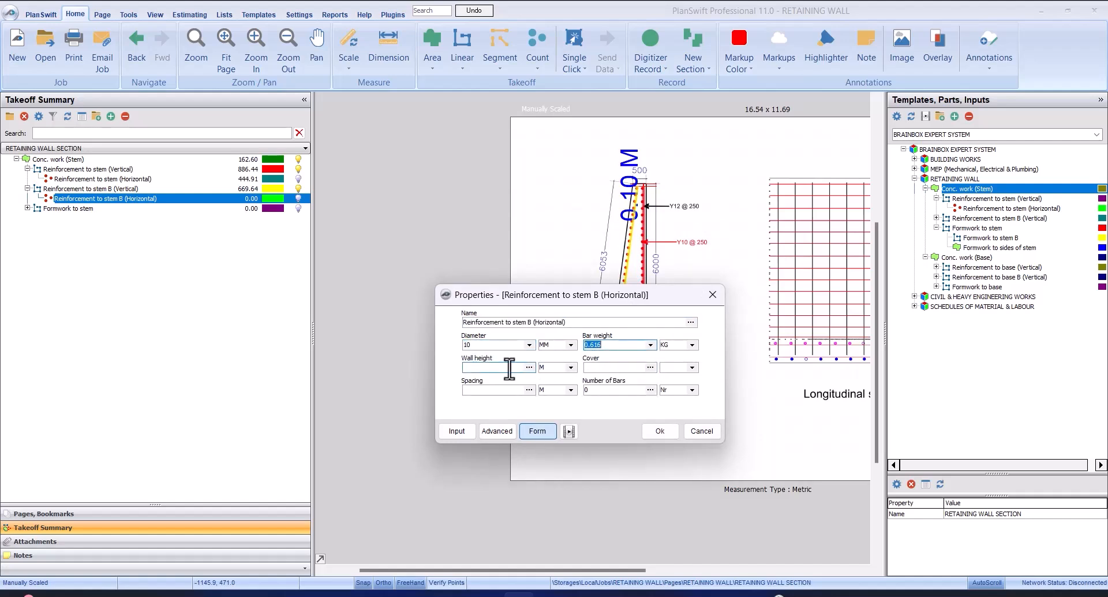
Set Reinforcement to stem B (Horizontal) to wall height 6.053 M, cover 0.10 and spacing 0.25 M
drag(609, 282, 850, 222)
click(750, 293)
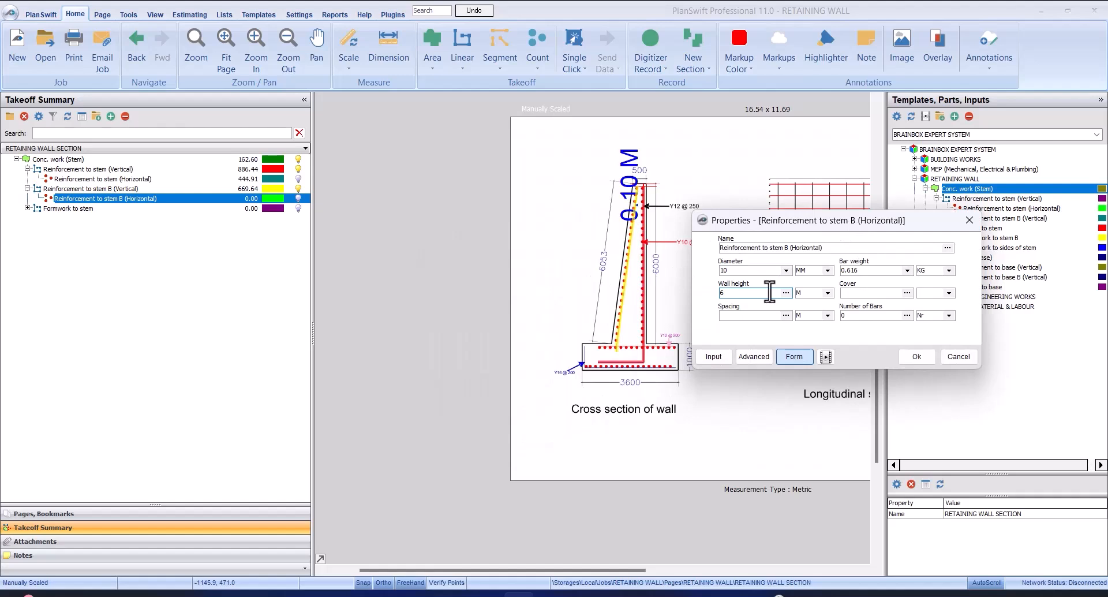
text(6.053)
click(878, 291)
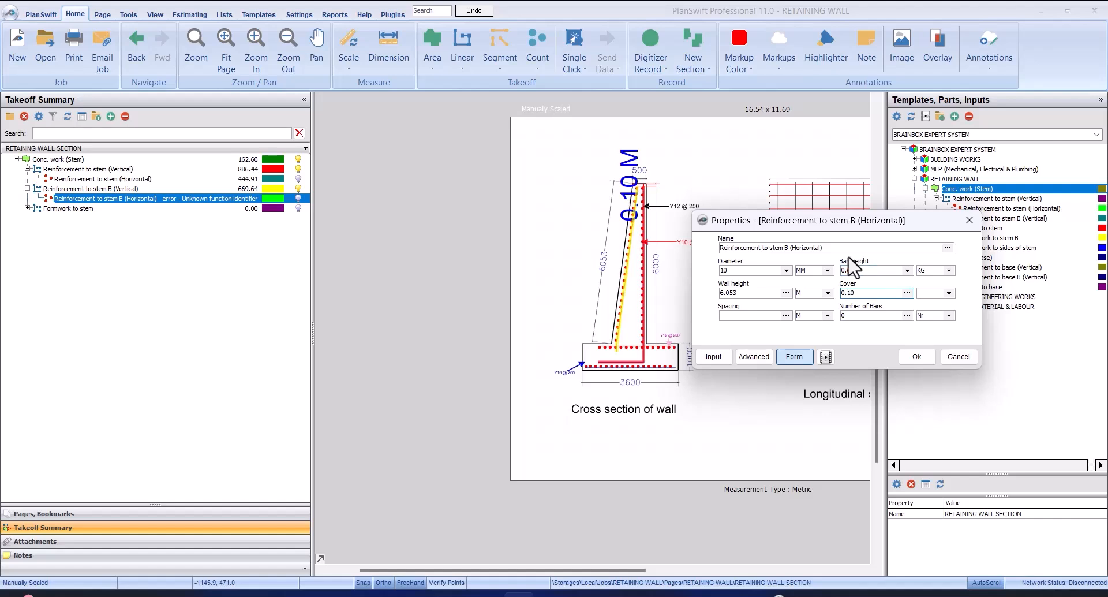
click(767, 315)
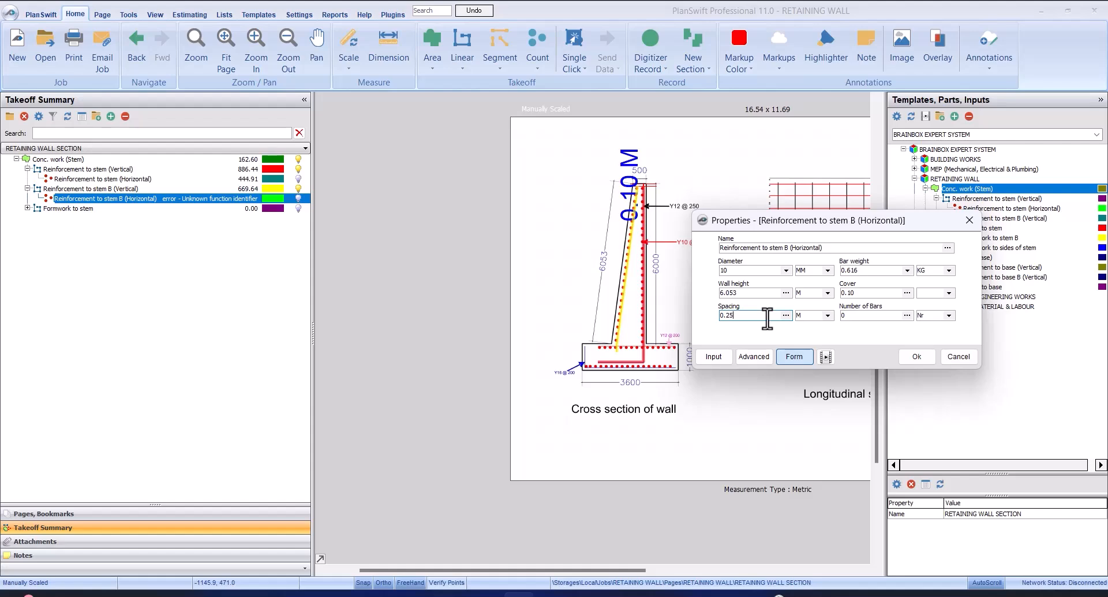
click(917, 356)
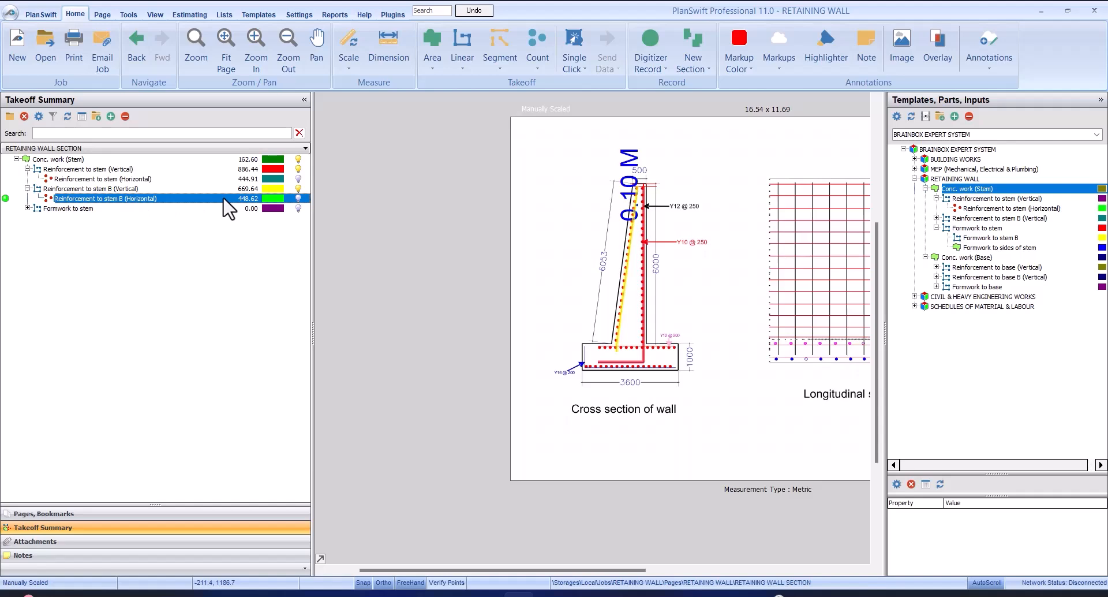
Expand Formwork to stem and examine its nested items, comparing Formwork to sides of stem with Conc. work (Stem)
scroll(642, 199, up, 5)
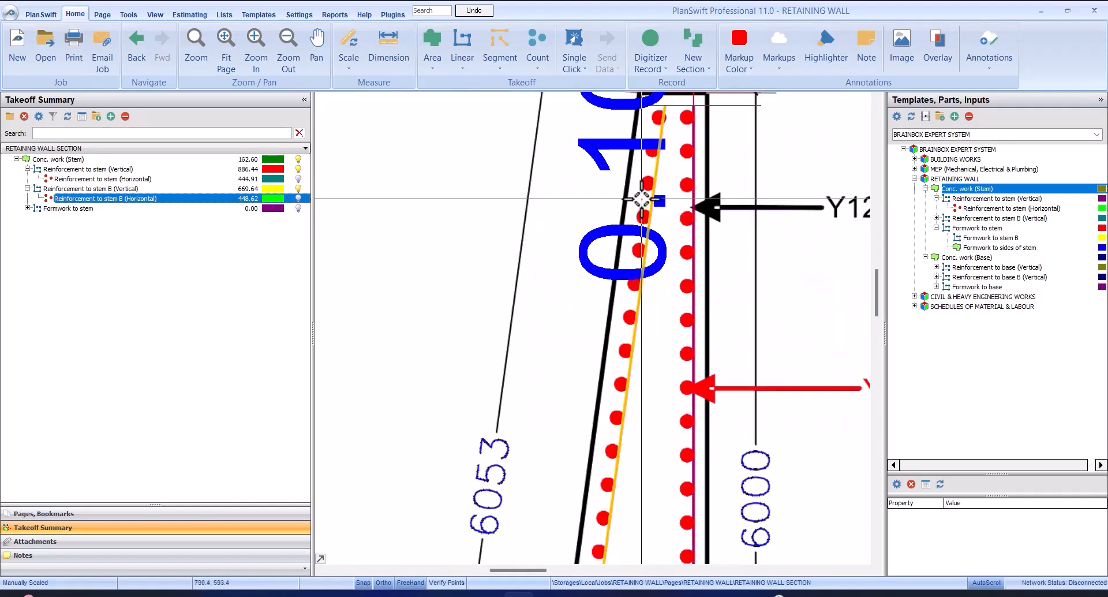
scroll(641, 198, up, 3)
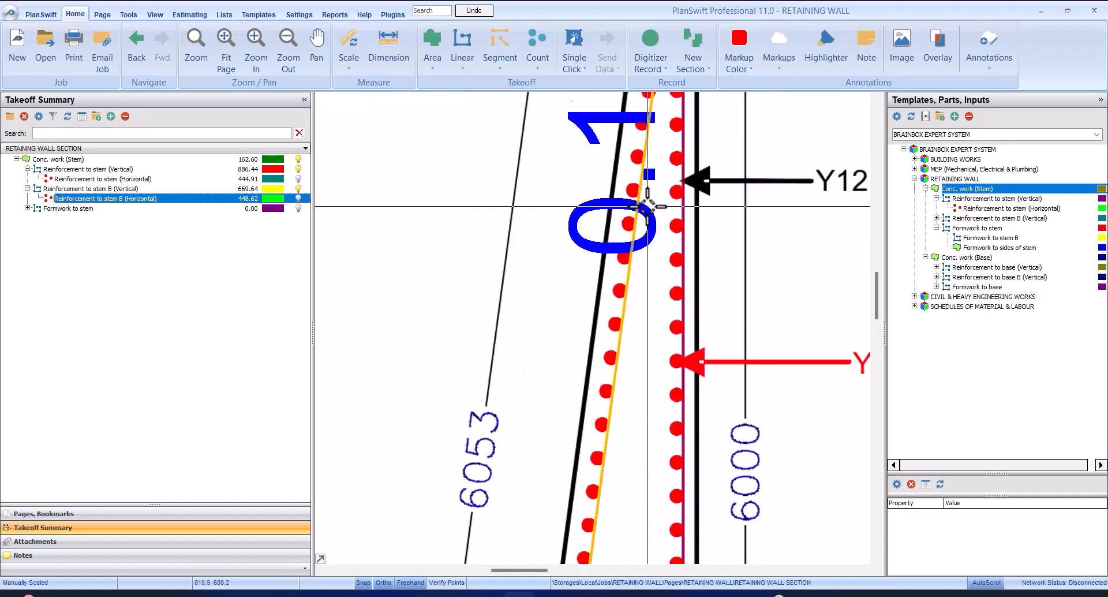
scroll(648, 206, down, 3)
click(82, 209)
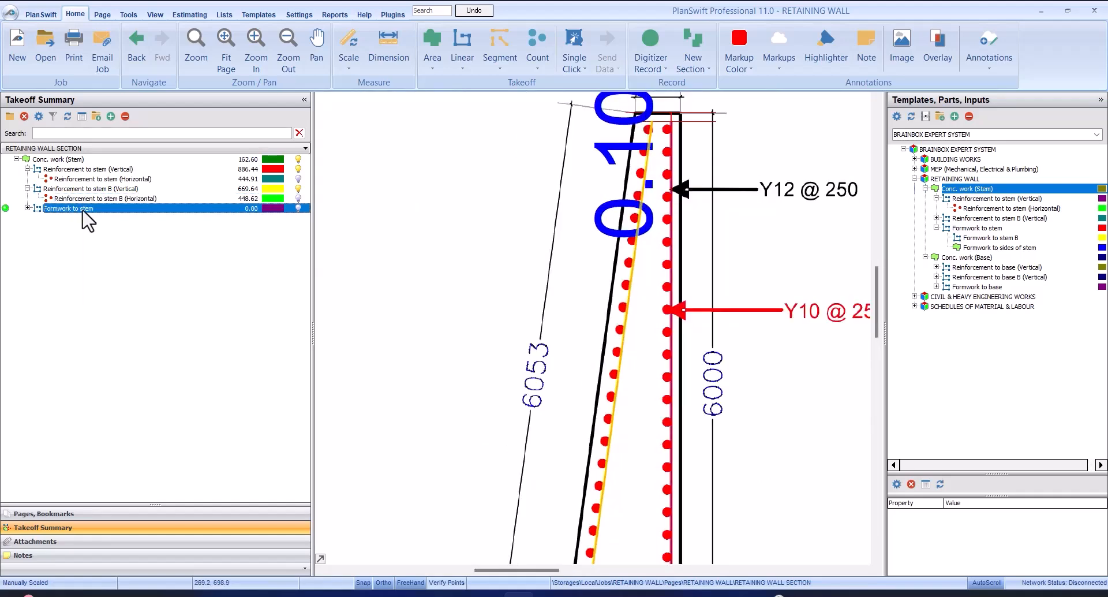
click(27, 209)
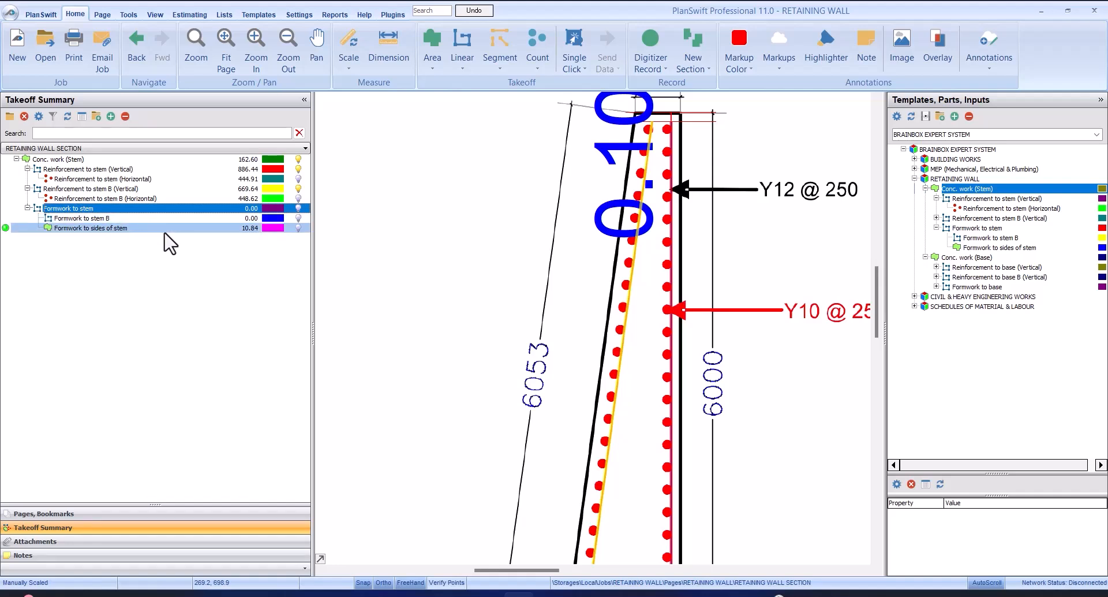
click(187, 231)
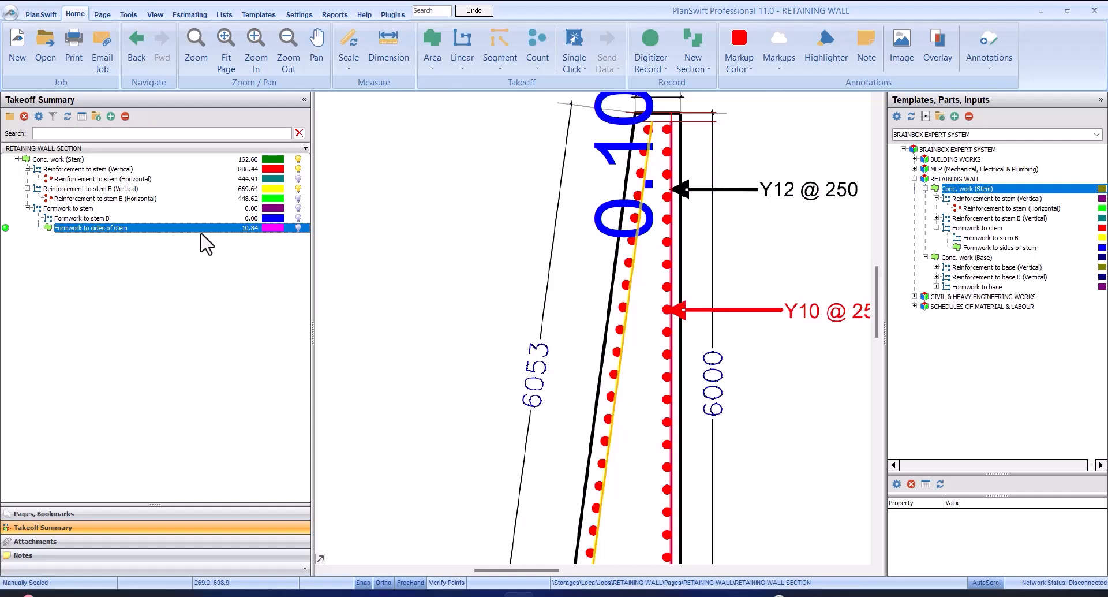
click(153, 160)
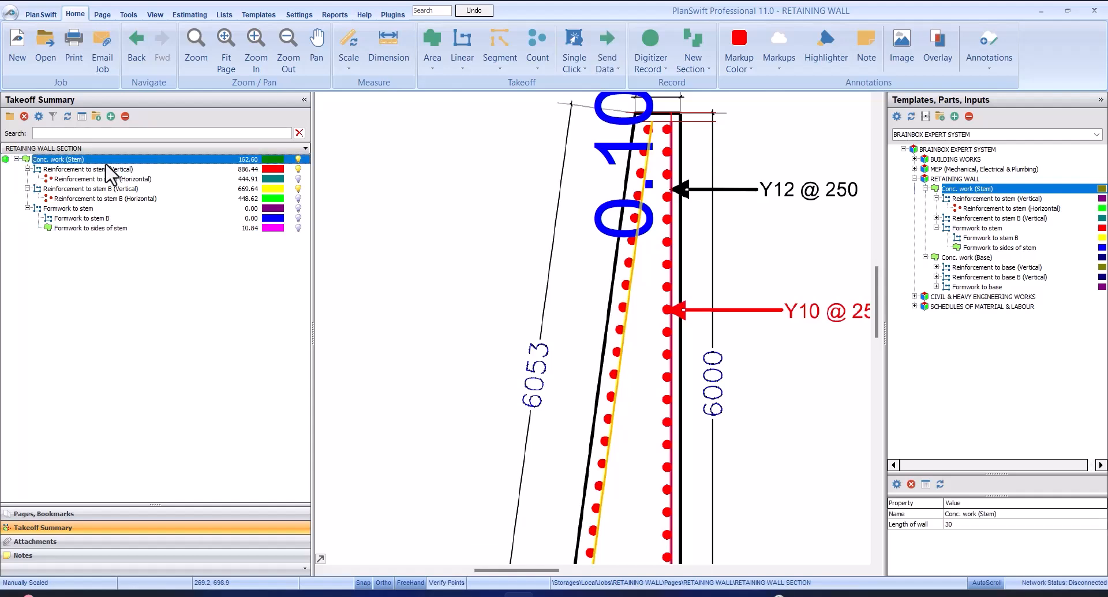
click(120, 229)
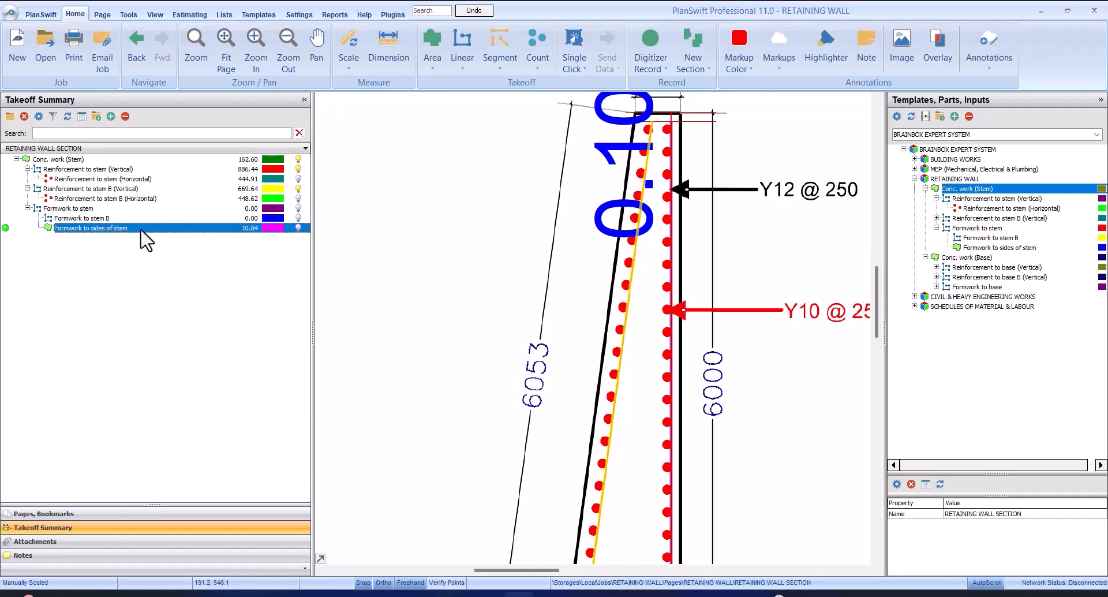
scroll(591, 173, down, 3)
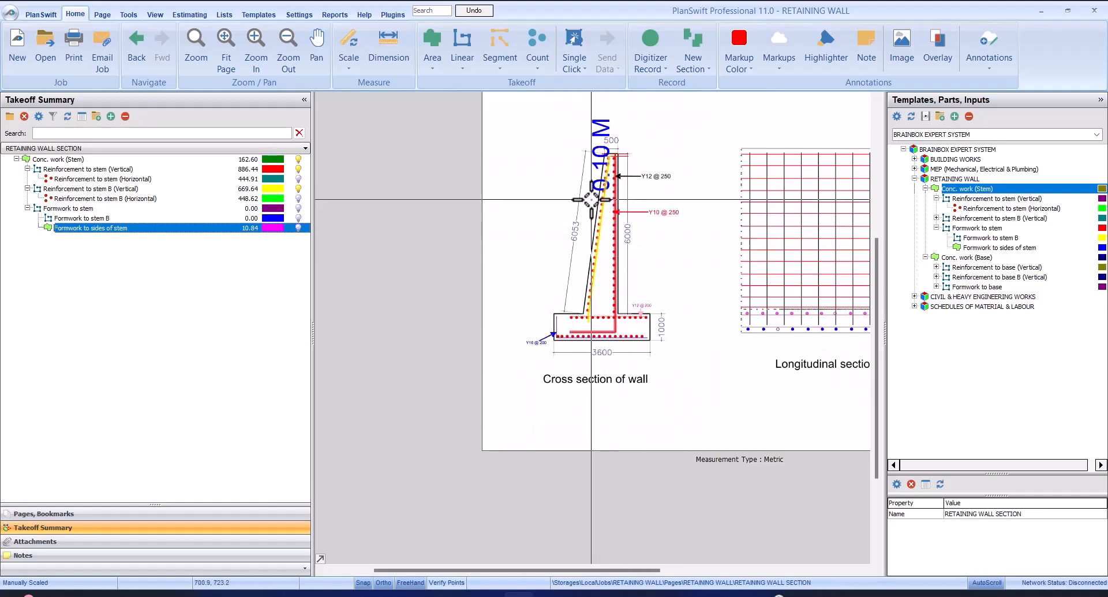
Turn on the display of Conc. work (Stem) in the cross section and keep its nested takeoff items expanded
click(297, 159)
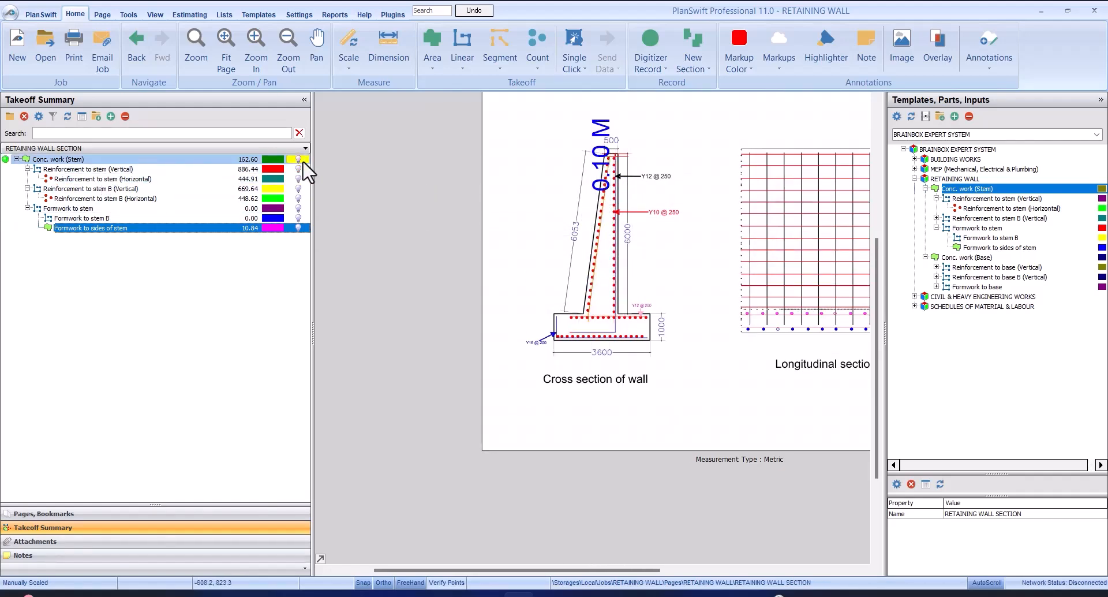
double_click(302, 162)
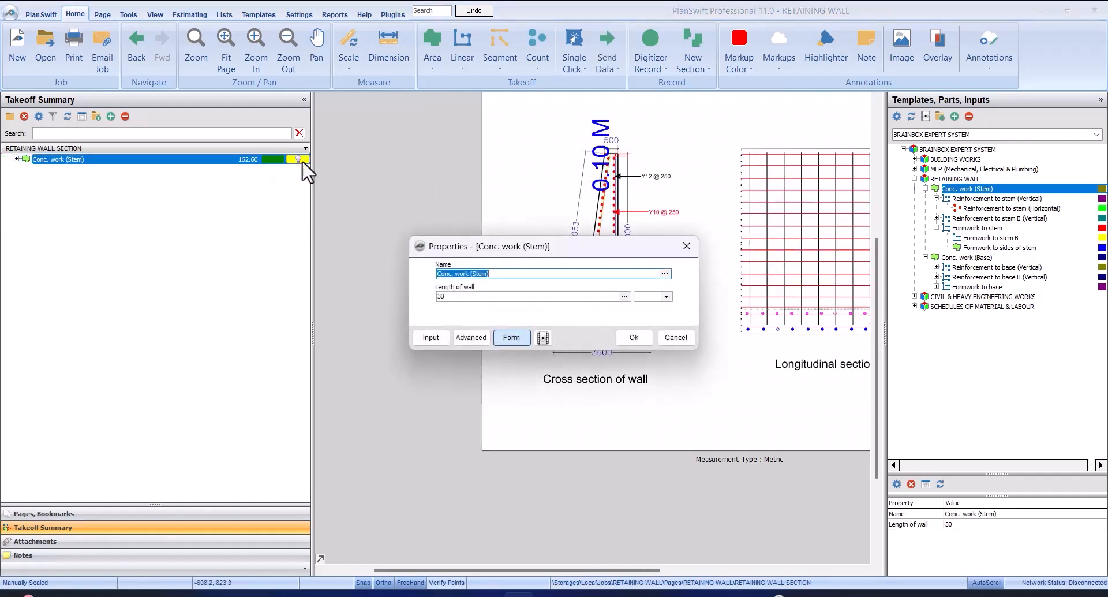
click(634, 337)
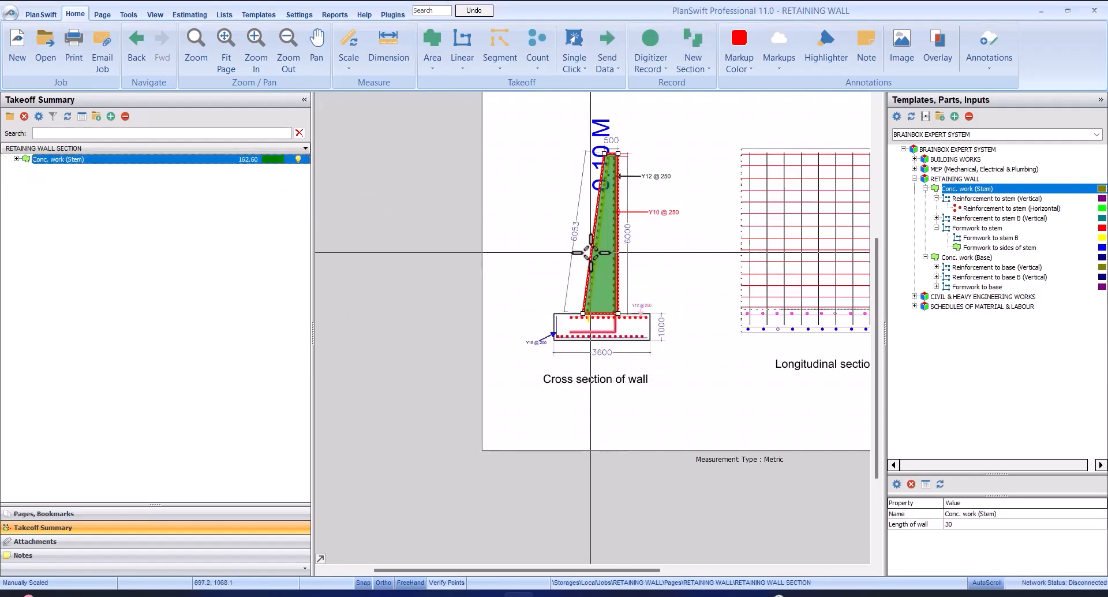
scroll(590, 252, up, 3)
mouse_move(613, 249)
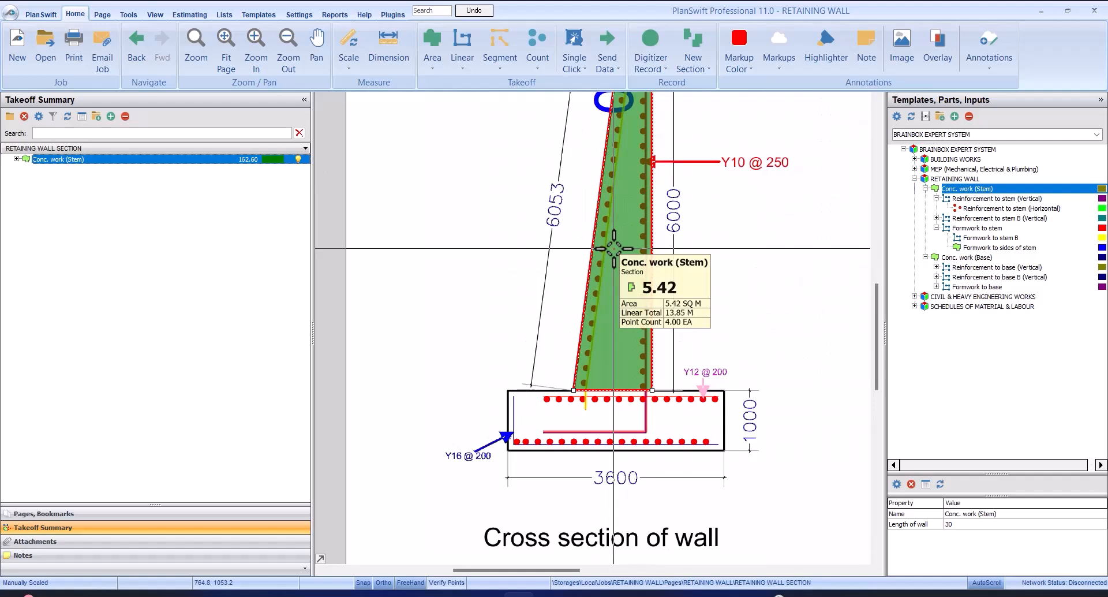
click(16, 158)
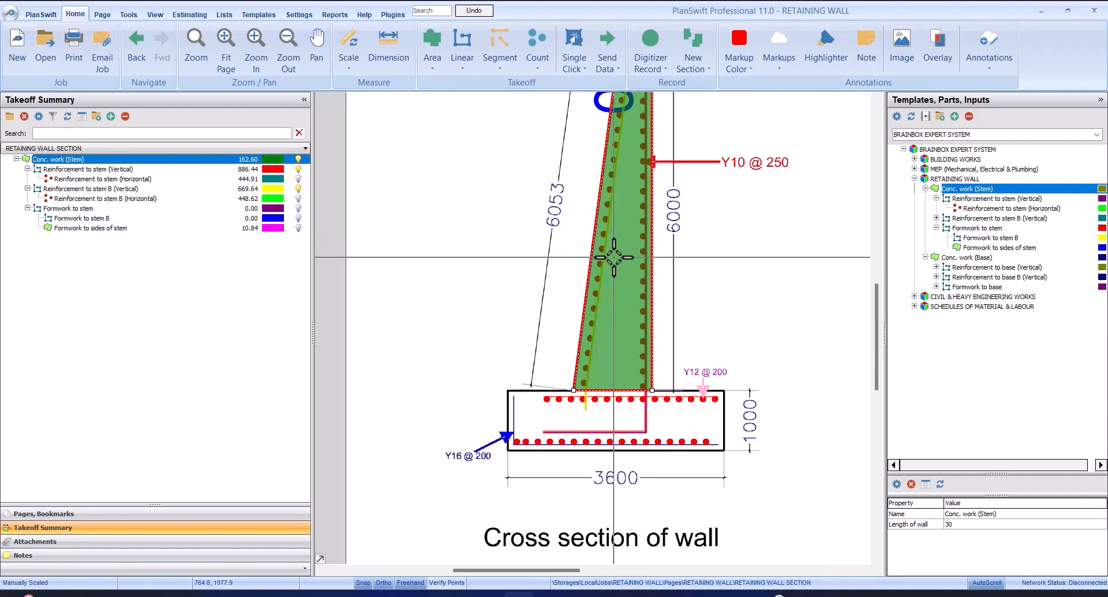
mouse_move(614, 257)
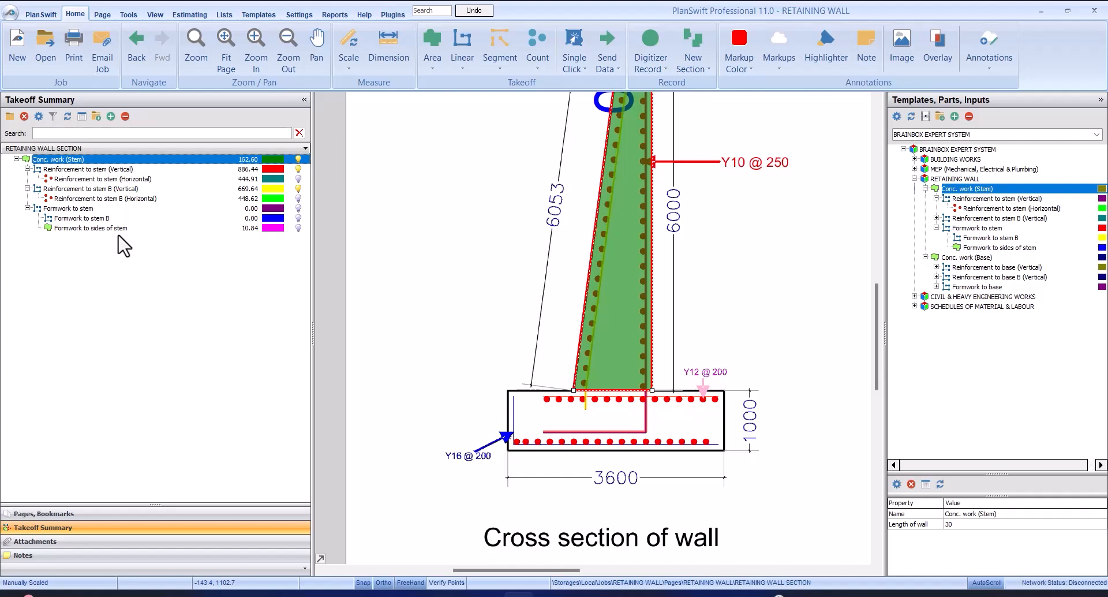
Select Formwork to sides of stem and examine the shaded stem area in the cross section
click(186, 227)
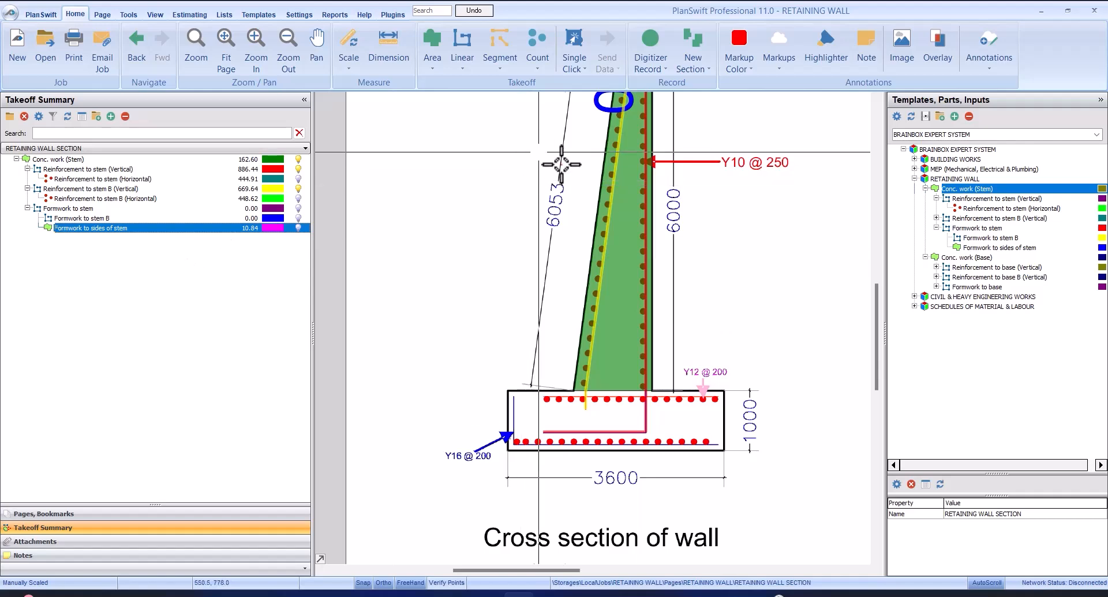
scroll(564, 165, down, 3)
scroll(602, 323, up, 4)
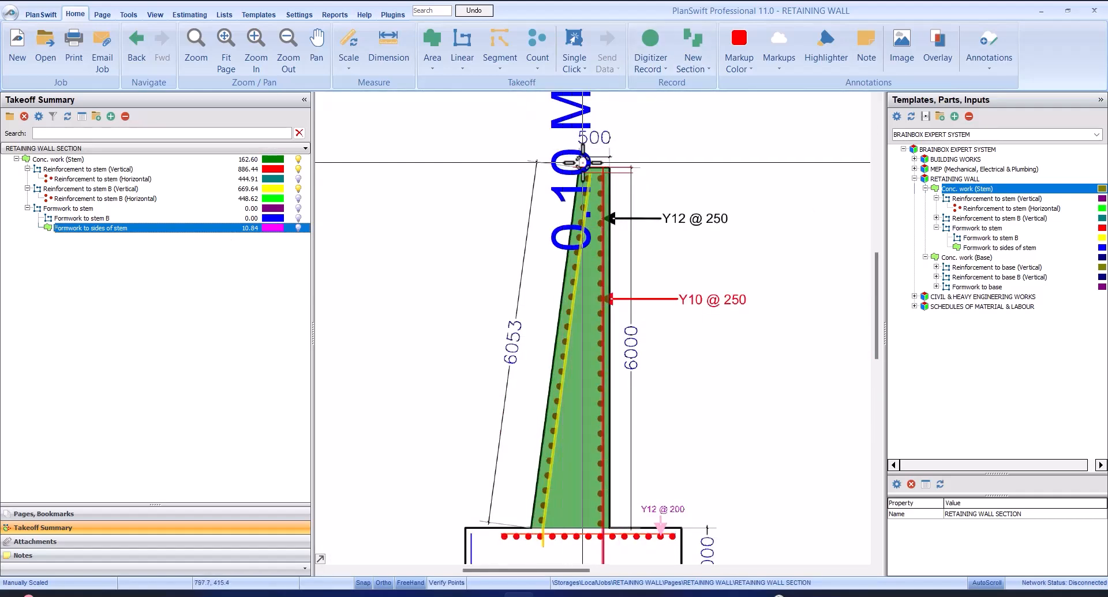
scroll(511, 189, down, 2)
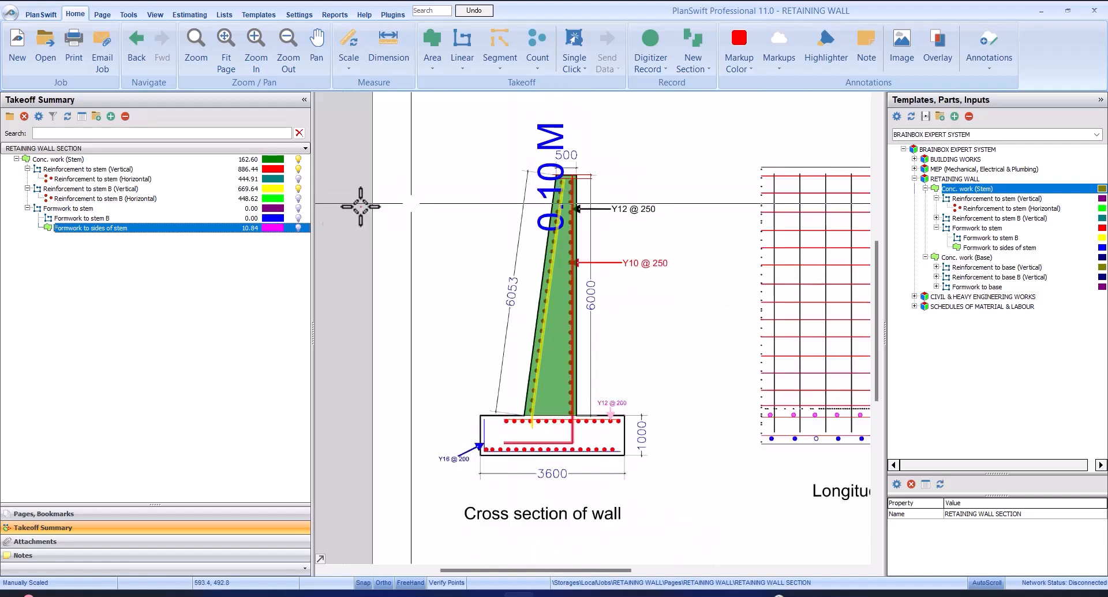
Trace Formwork to stem along the stem's vertical face, about 6.00 m from its top down to the base
click(144, 209)
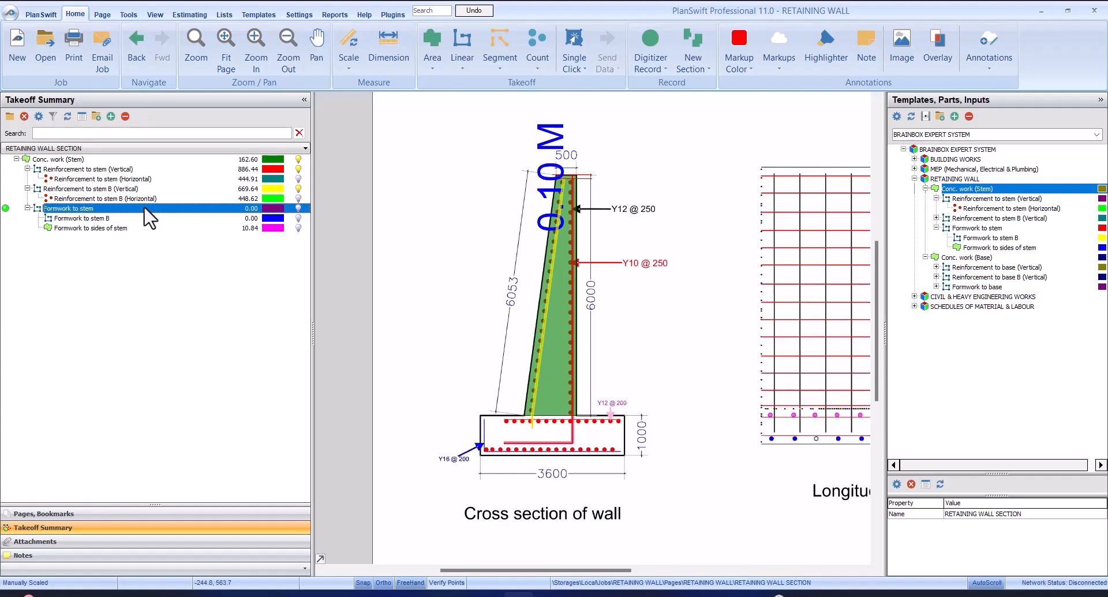
click(6, 208)
click(579, 173)
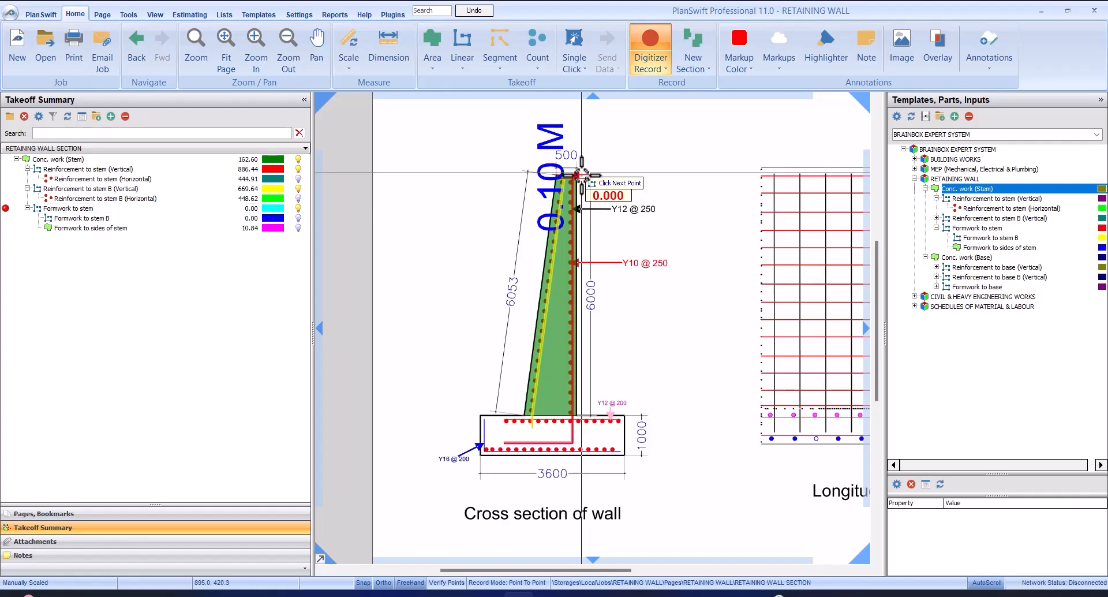
scroll(580, 415, up, 3)
click(581, 392)
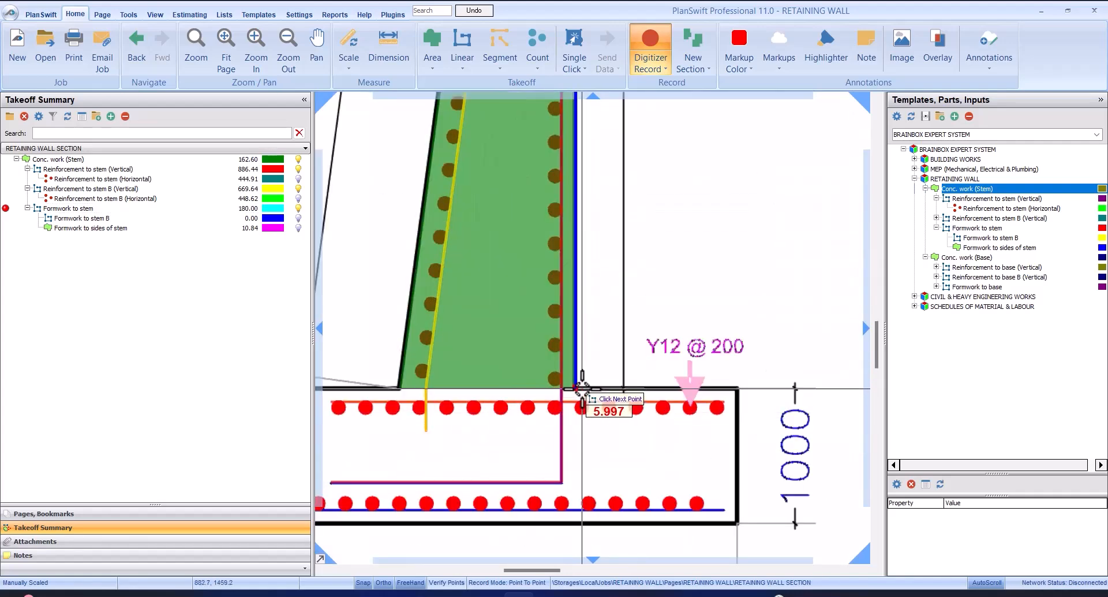
right_click(612, 313)
click(643, 341)
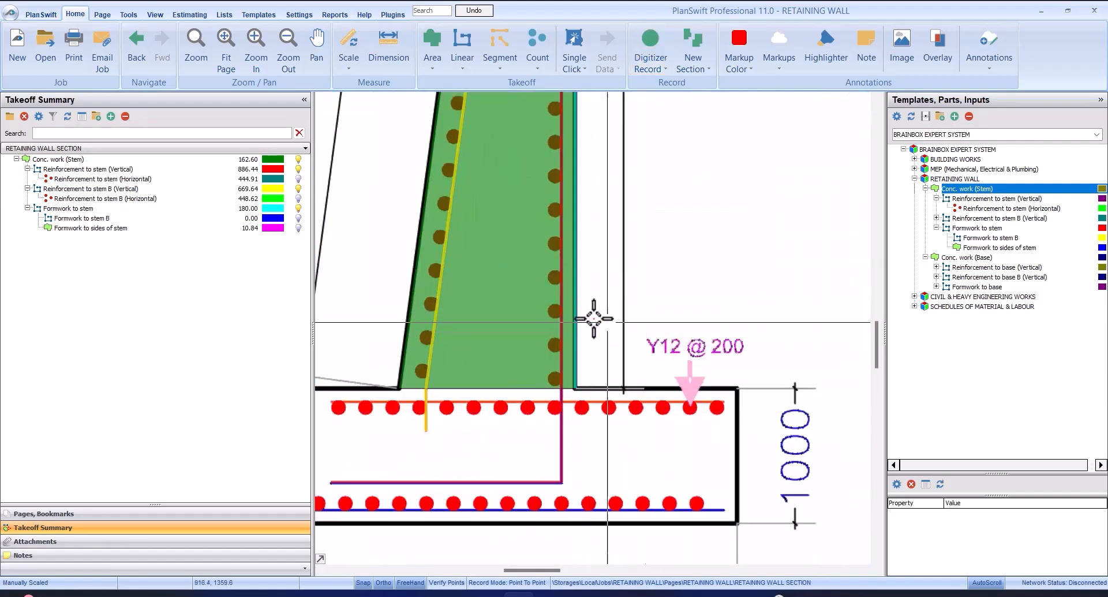
click(231, 210)
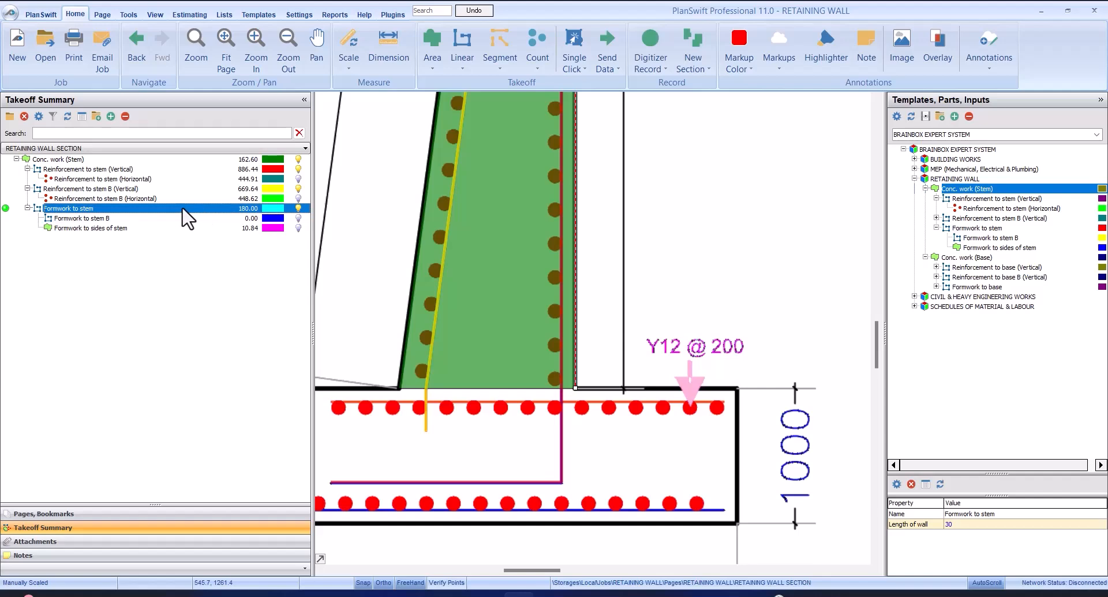
Trace Formwork to stem B along the stem's sloping face, about 6.05 m from its top down to the base
click(141, 218)
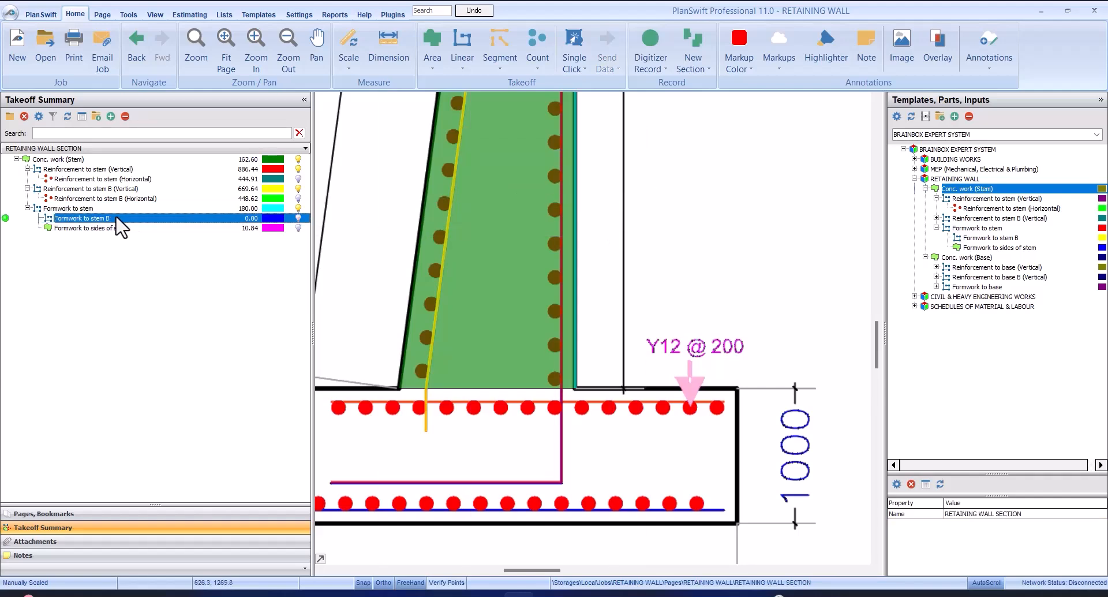
click(5, 218)
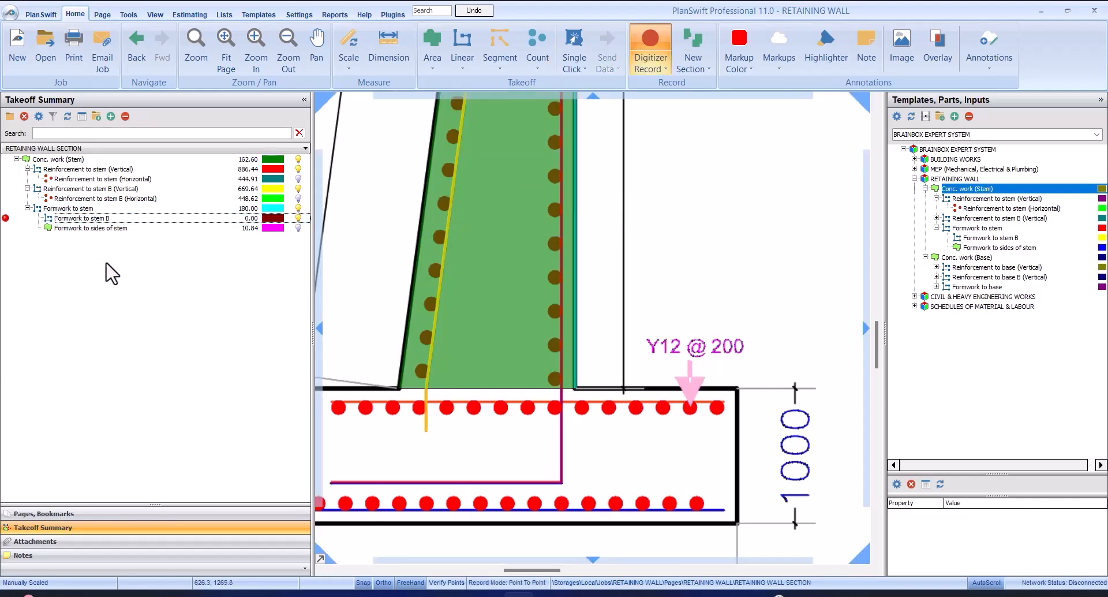
scroll(445, 292, down, 4)
scroll(461, 177, up, 6)
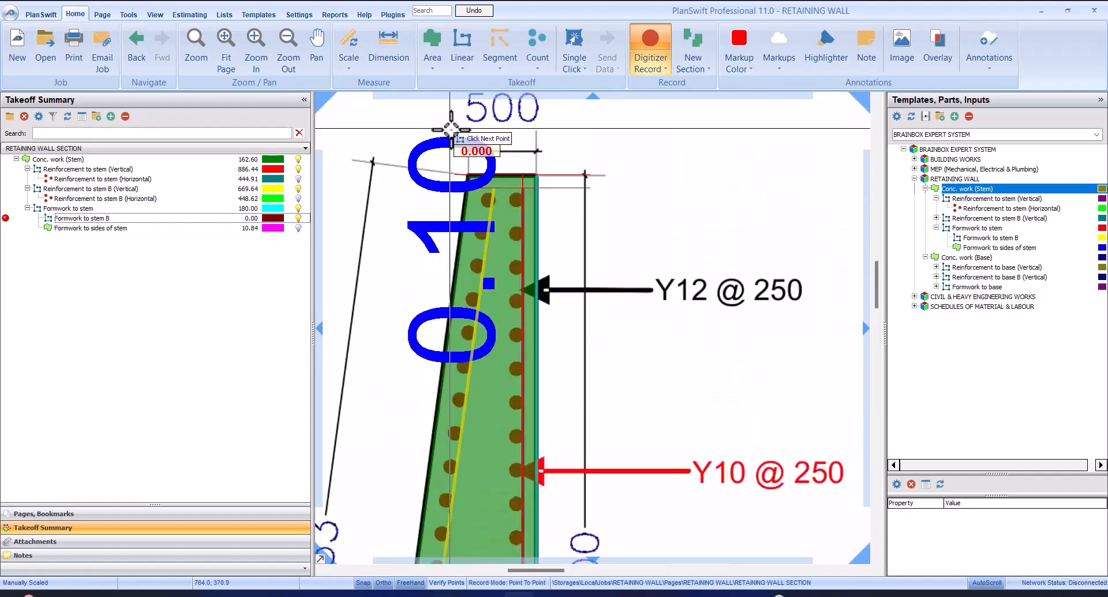
click(461, 177)
scroll(484, 153, down, 2)
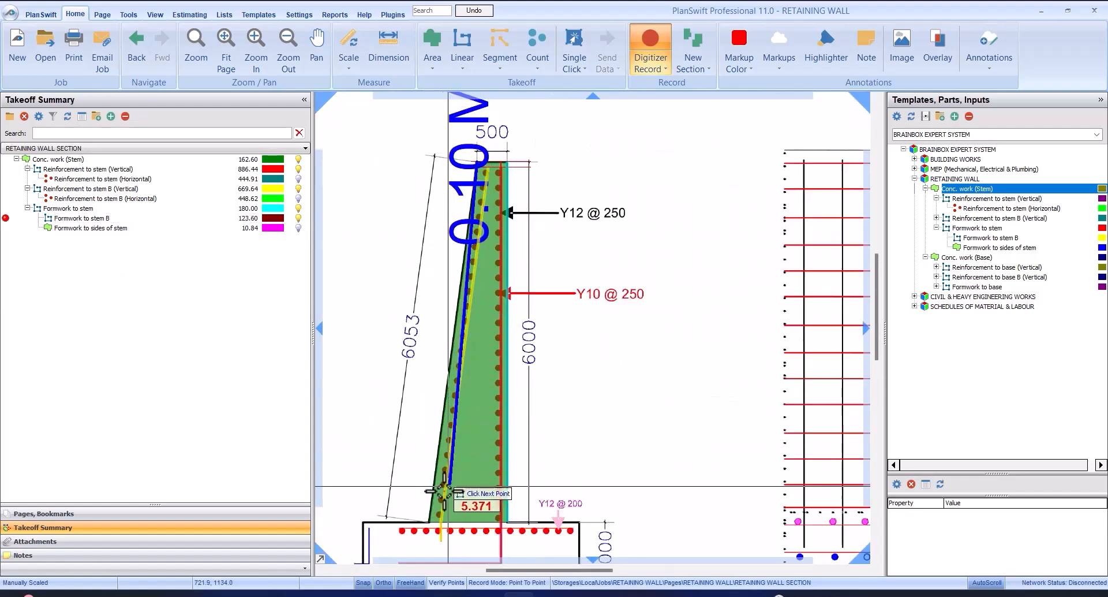
click(430, 517)
right_click(593, 238)
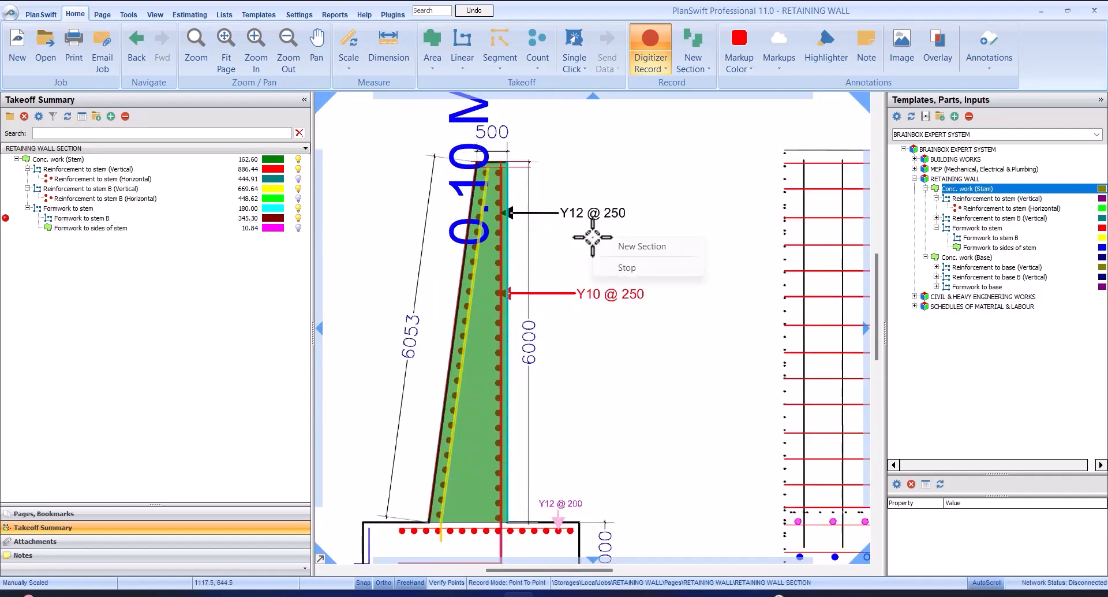
click(628, 268)
scroll(570, 225, down, 3)
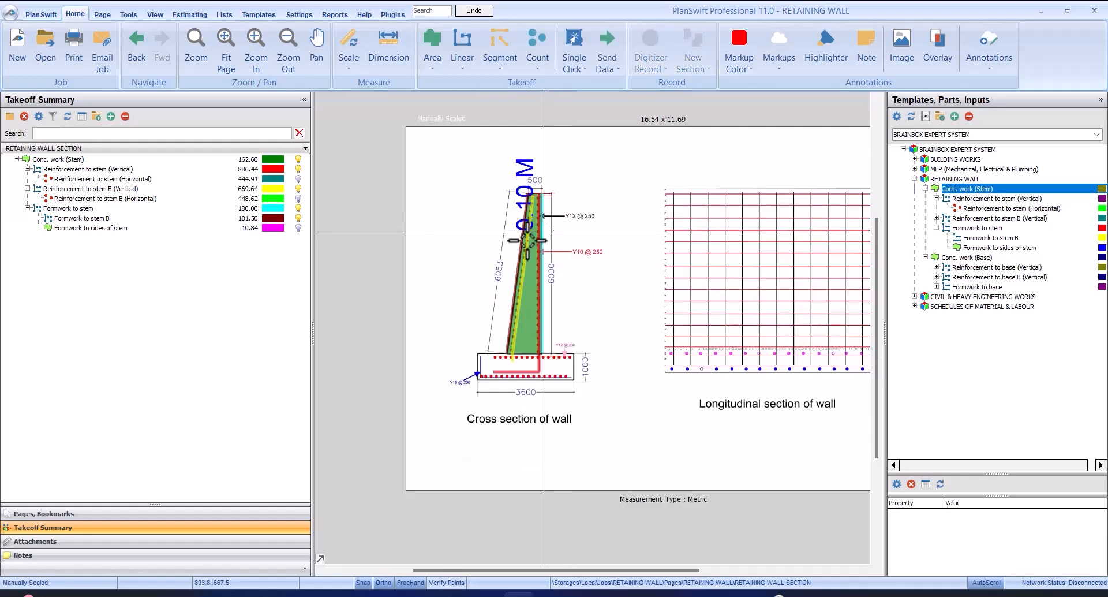
Select Formwork to stem B and examine its traced line on the stem's sloping face in the cross section
scroll(548, 234, up, 3)
scroll(527, 239, up, 2)
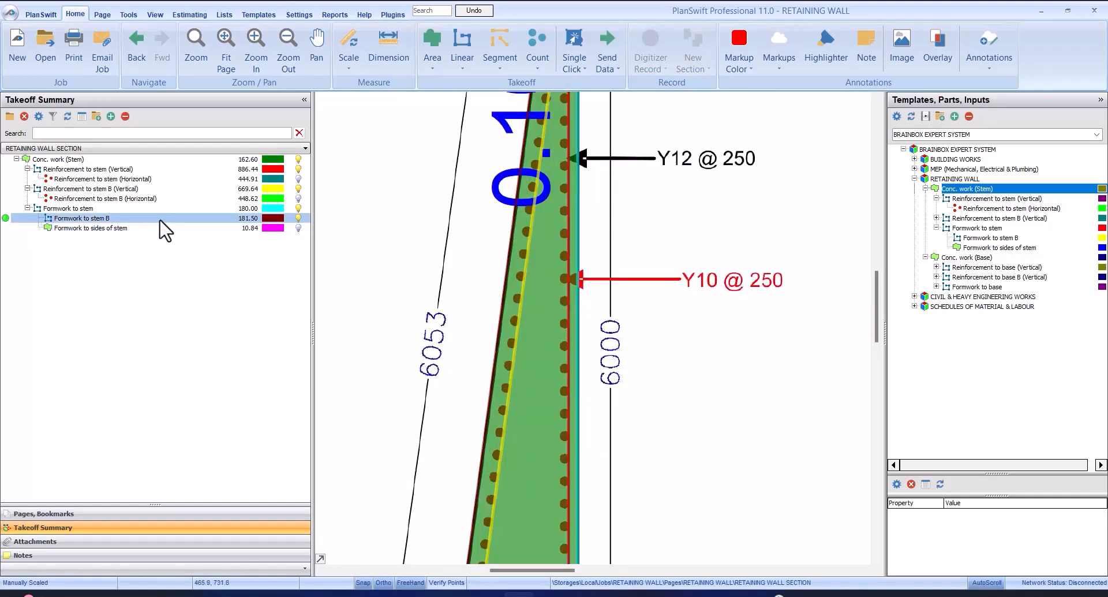
click(211, 219)
scroll(433, 223, down, 2)
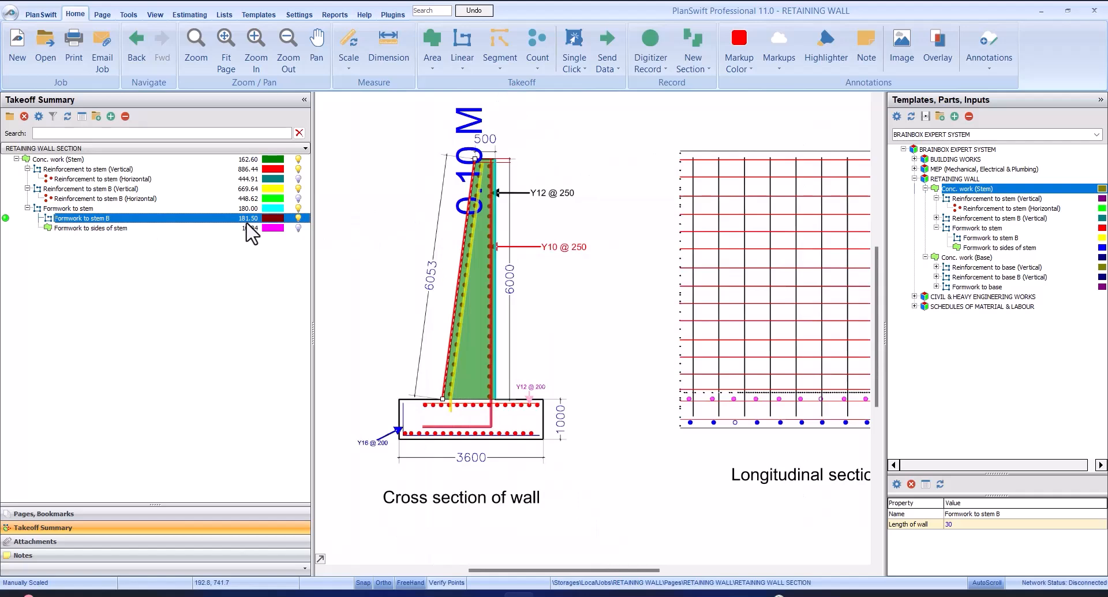
click(488, 221)
click(210, 258)
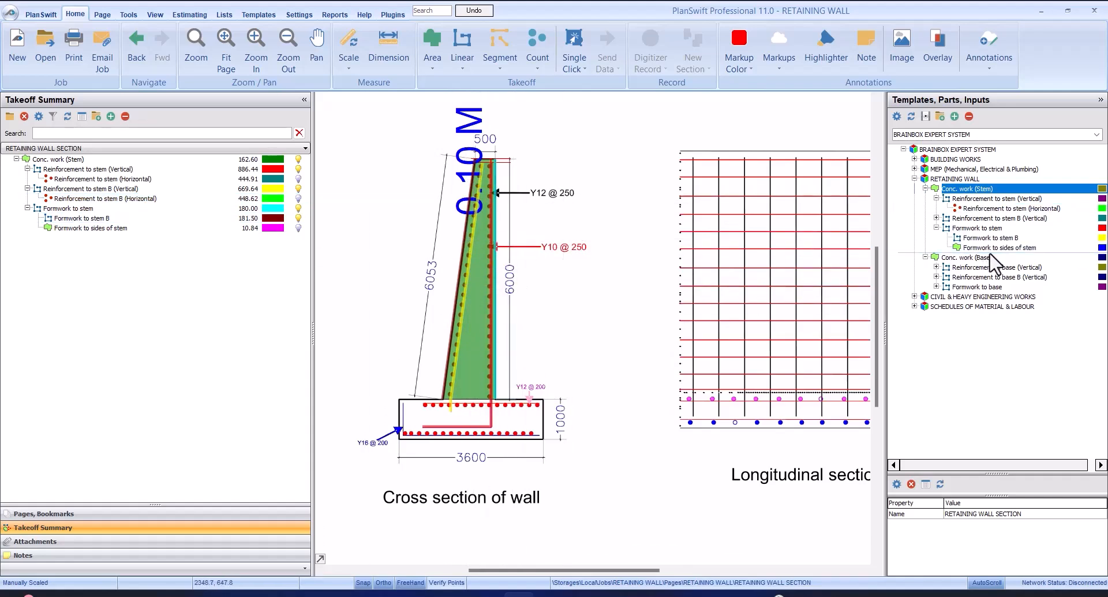
Start a Conc. work (Base) takeoff from the RETAINING WALL templates with a wall length of 30
click(926, 189)
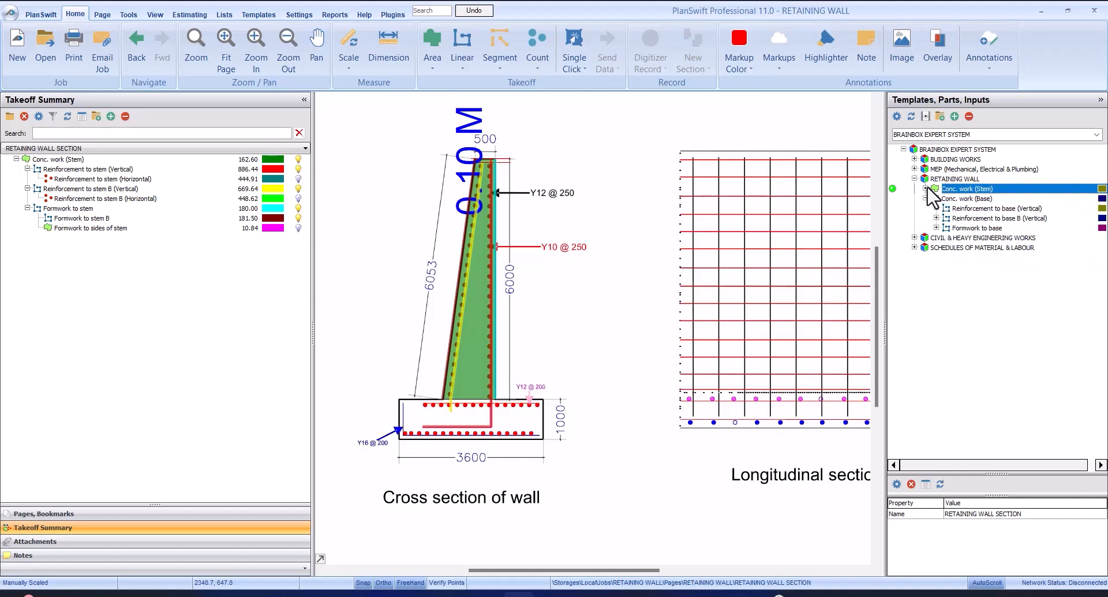
click(942, 200)
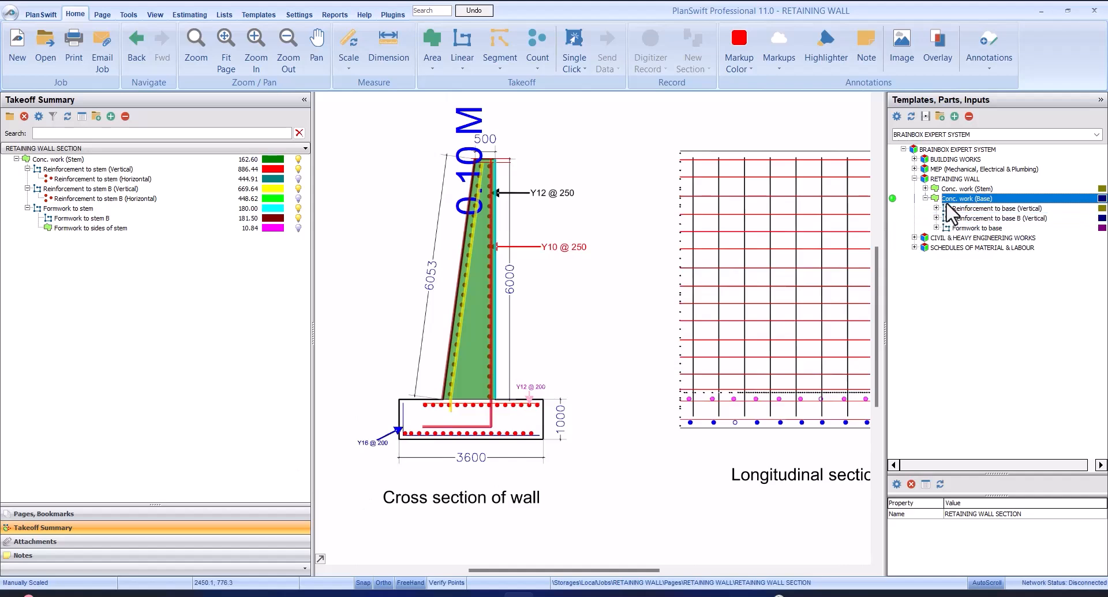
drag(895, 200, 761, 210)
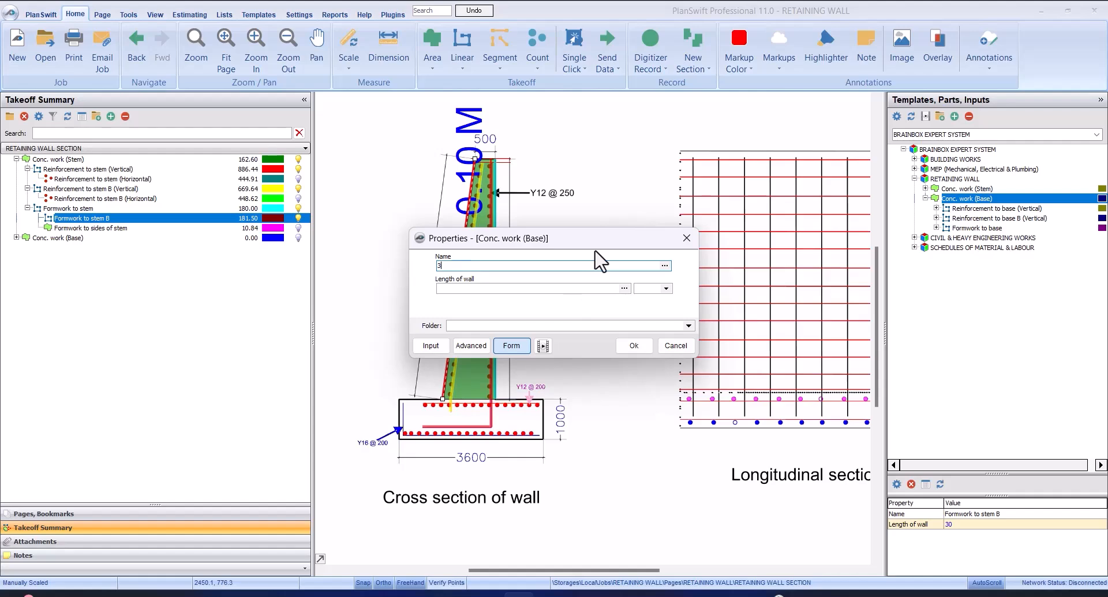
click(676, 346)
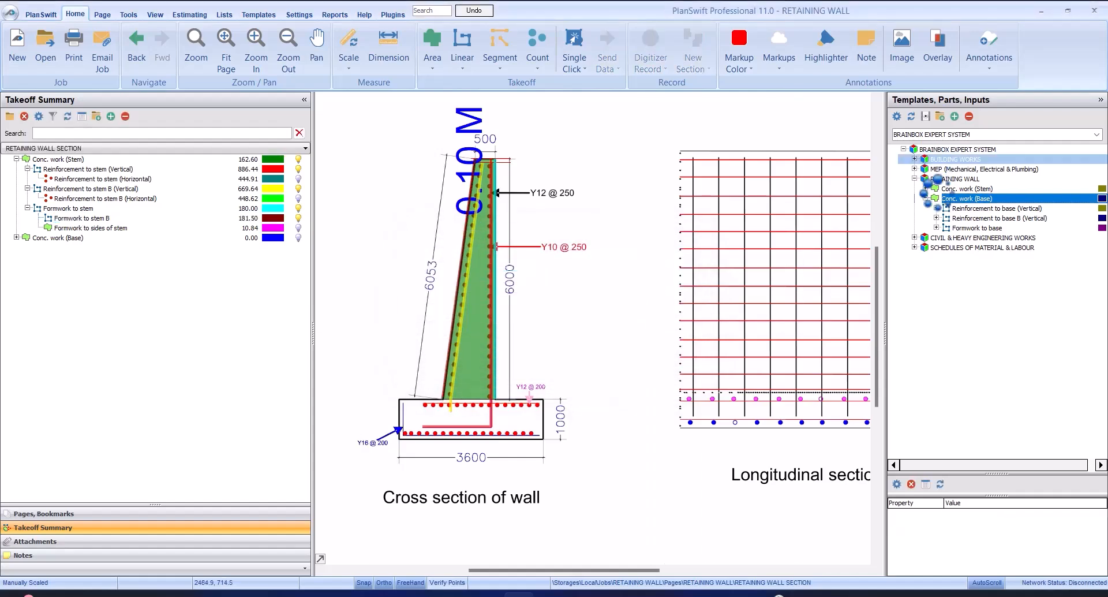
drag(897, 209, 829, 215)
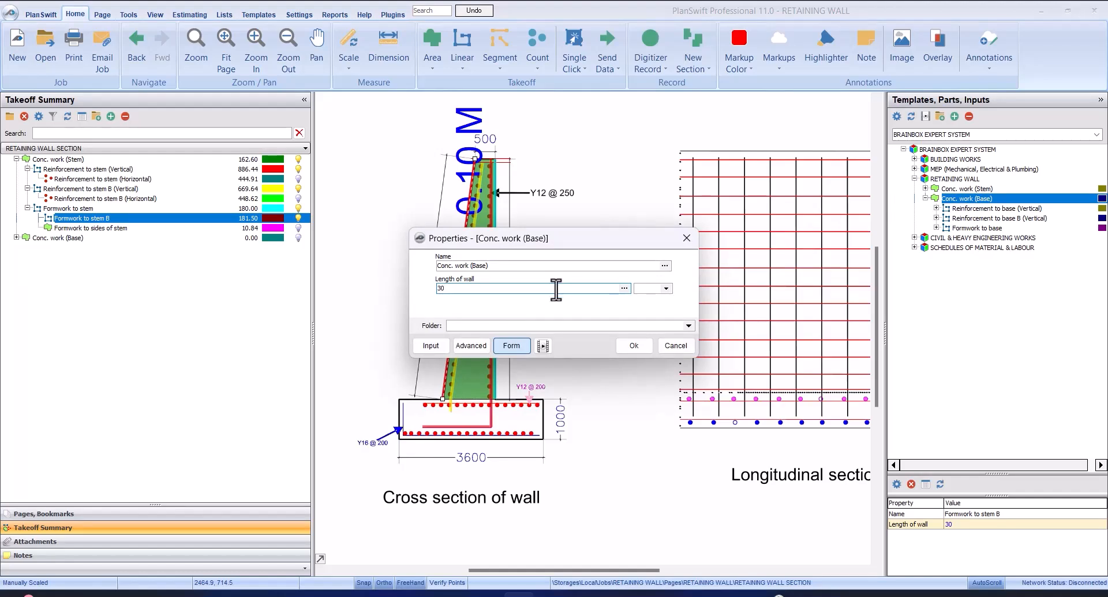
click(630, 345)
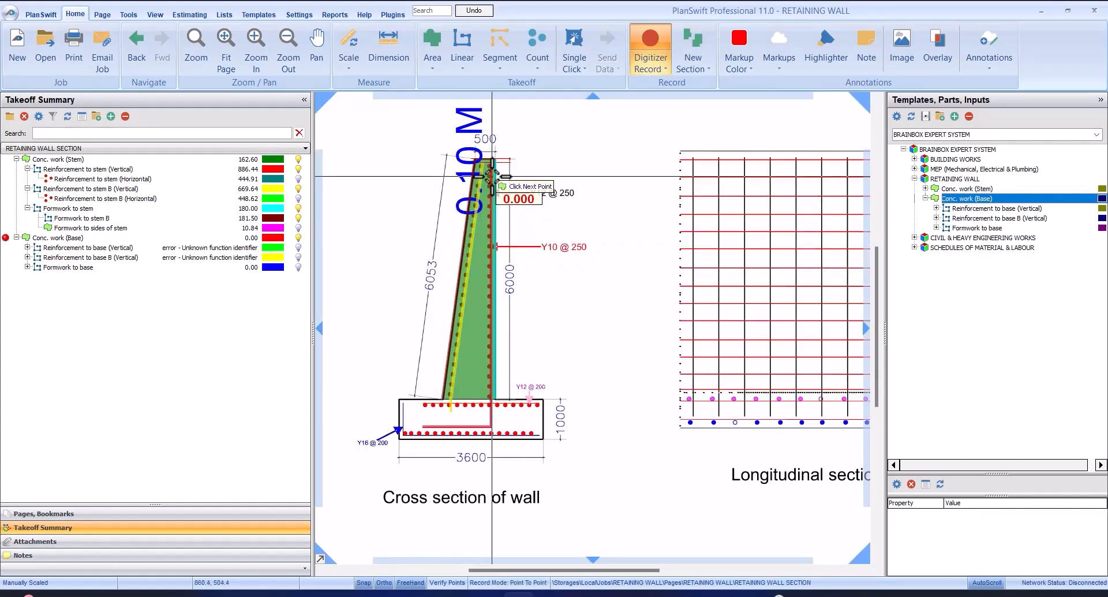
Record the Conc. work (Base) area as a box spanning the full 3600 by 1000 base outline in the cross section
scroll(420, 428, up, 1)
scroll(442, 324, down, 1)
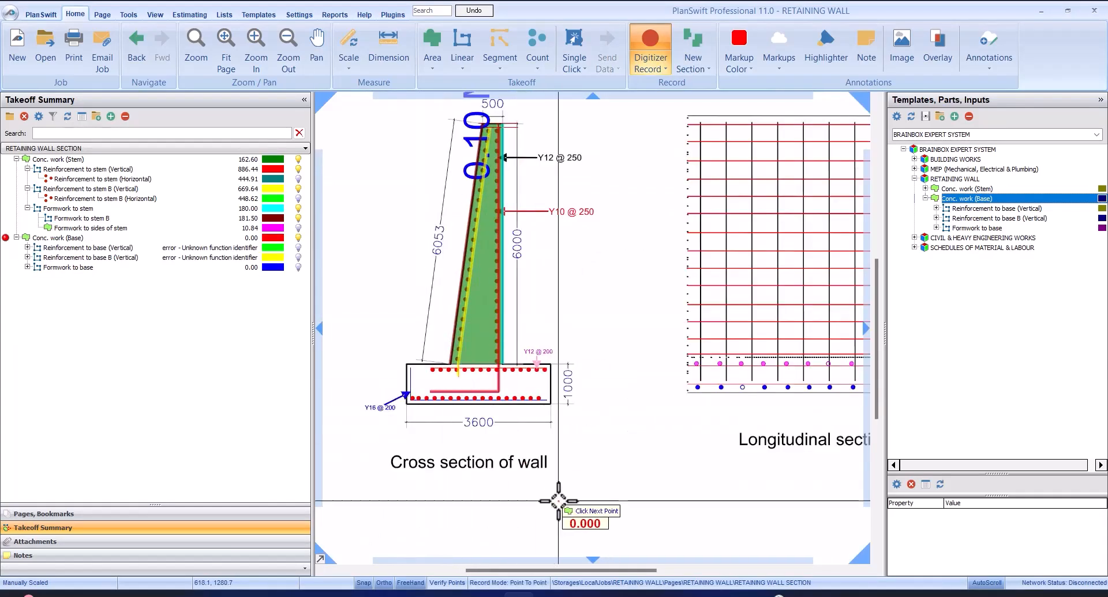
click(532, 582)
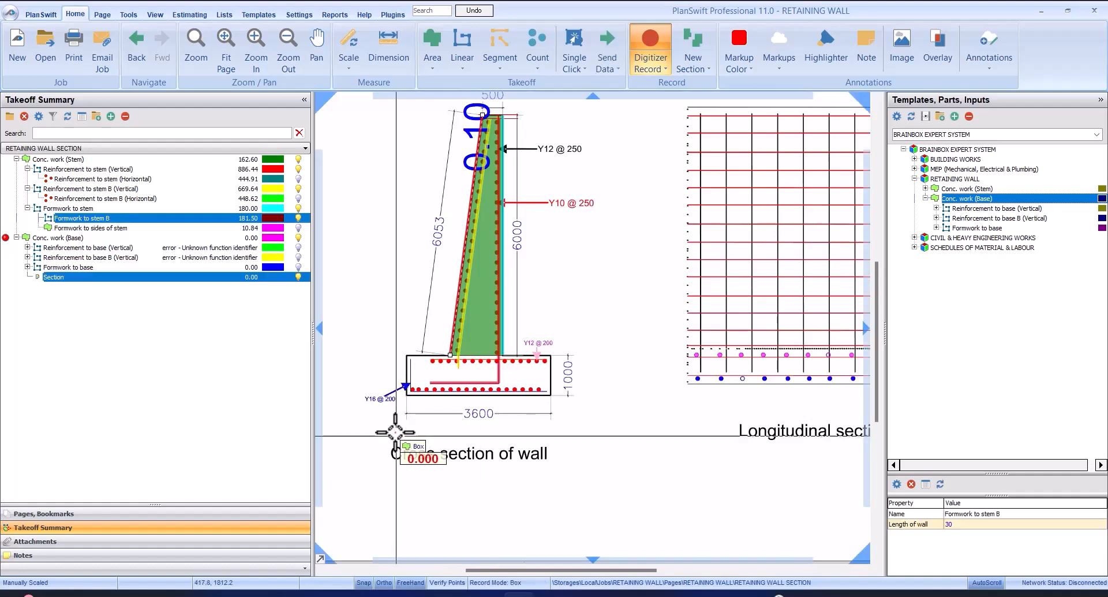
scroll(415, 321, up, 2)
scroll(409, 234, up, 1)
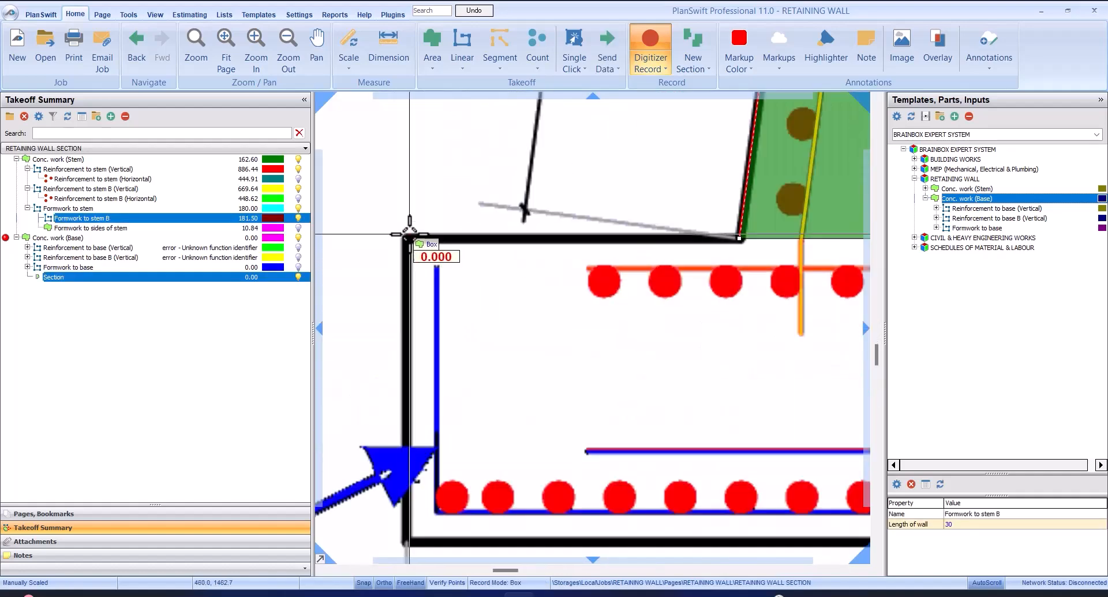
key(Escape)
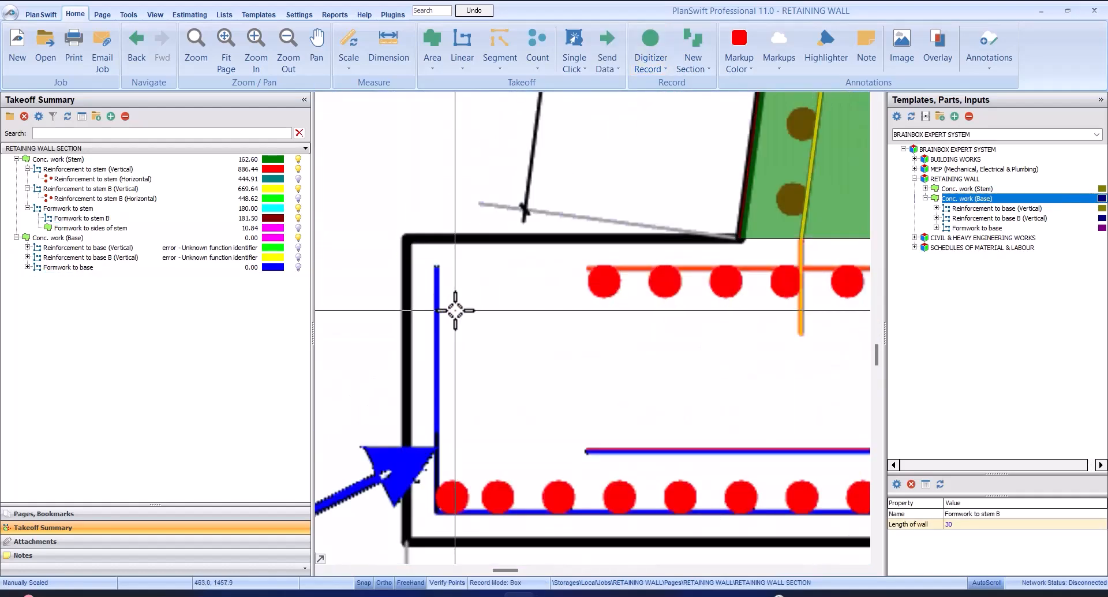
click(408, 239)
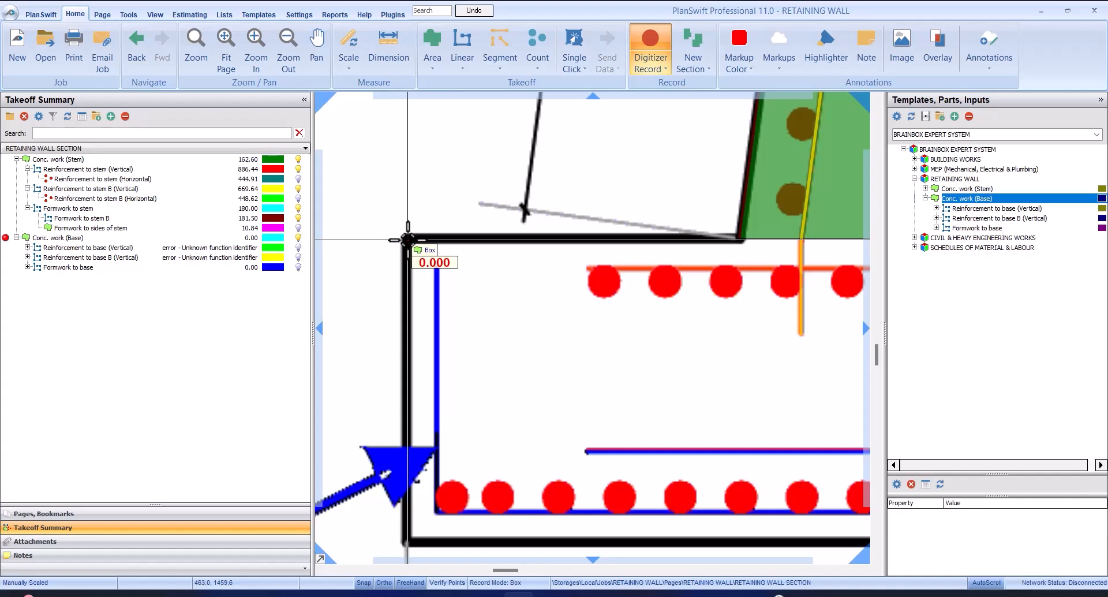
scroll(407, 239, down, 3)
scroll(698, 331, up, 2)
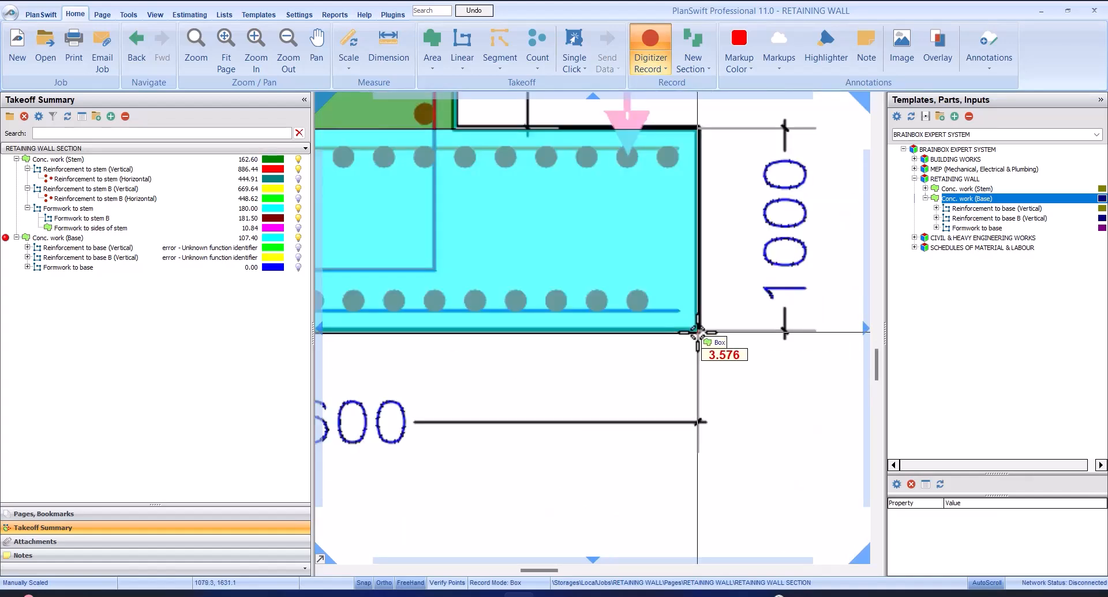
click(698, 333)
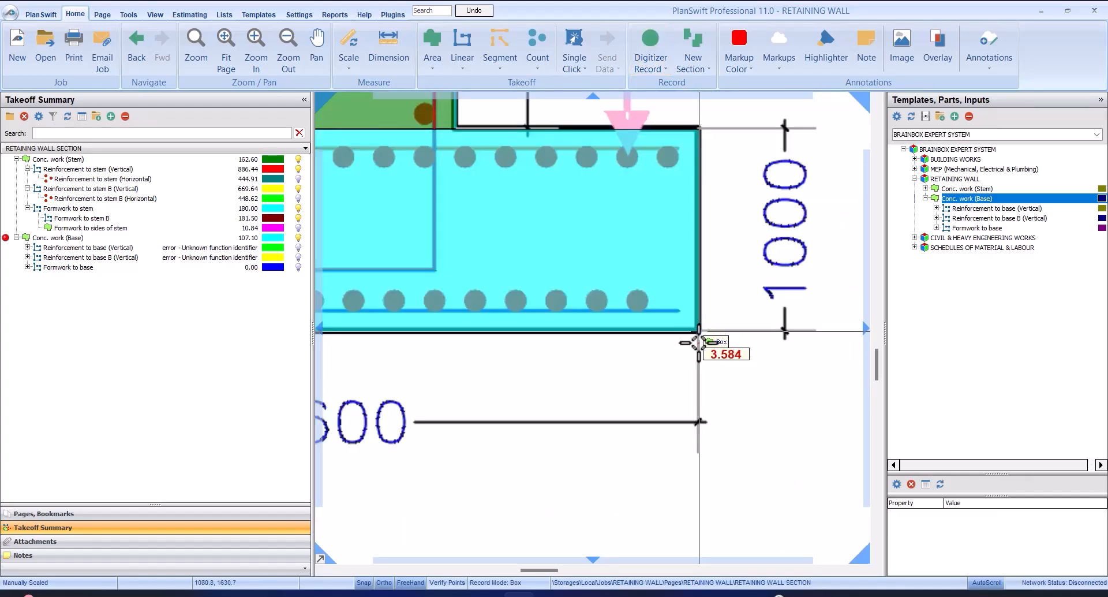
scroll(701, 331, down, 3)
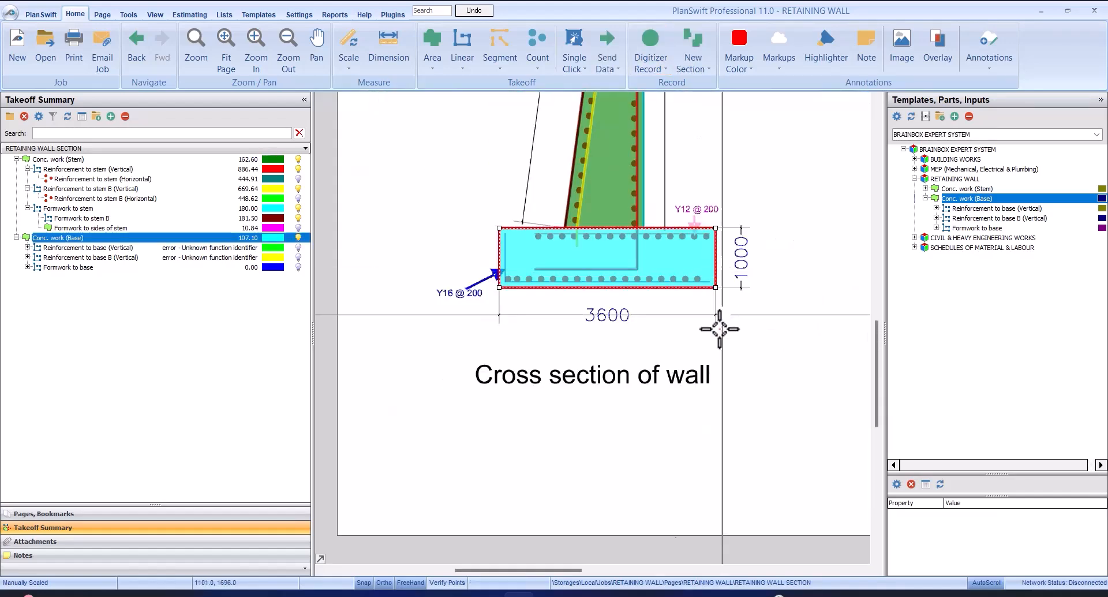
right_click(694, 181)
click(718, 210)
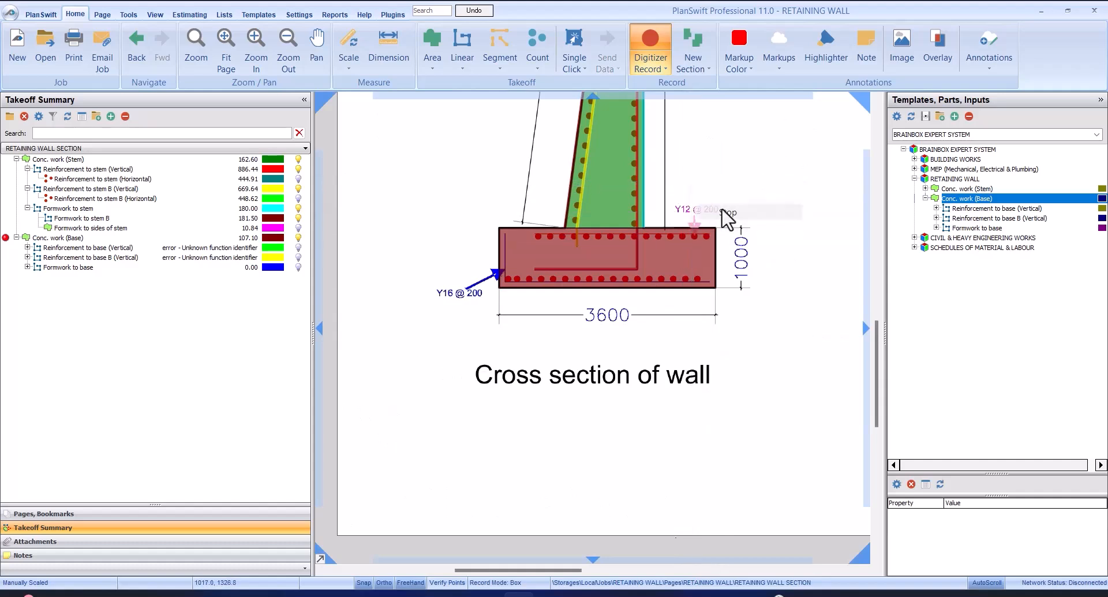
Select Conc. work (Base) and its Reinforcement to base (Vertical), and examine the base area and bars in the cross section
click(151, 221)
click(165, 238)
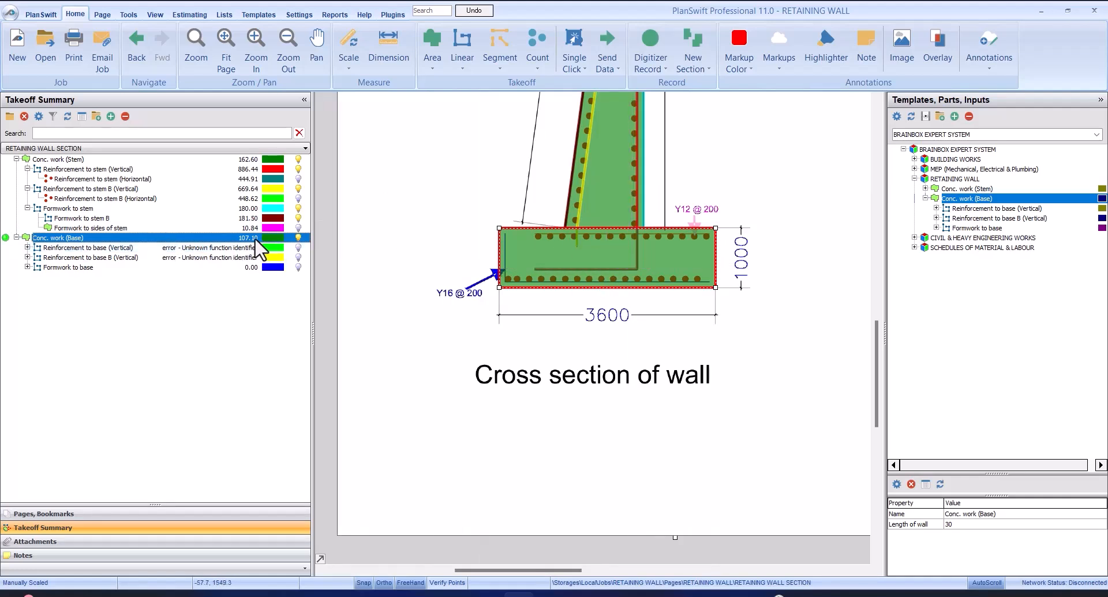
click(164, 247)
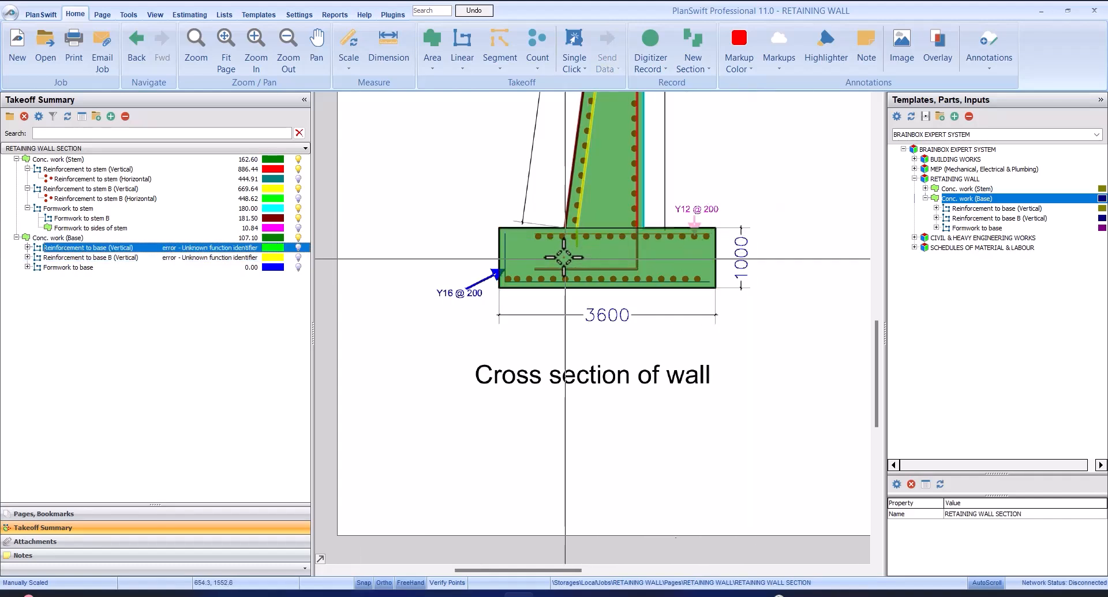
mouse_move(552, 246)
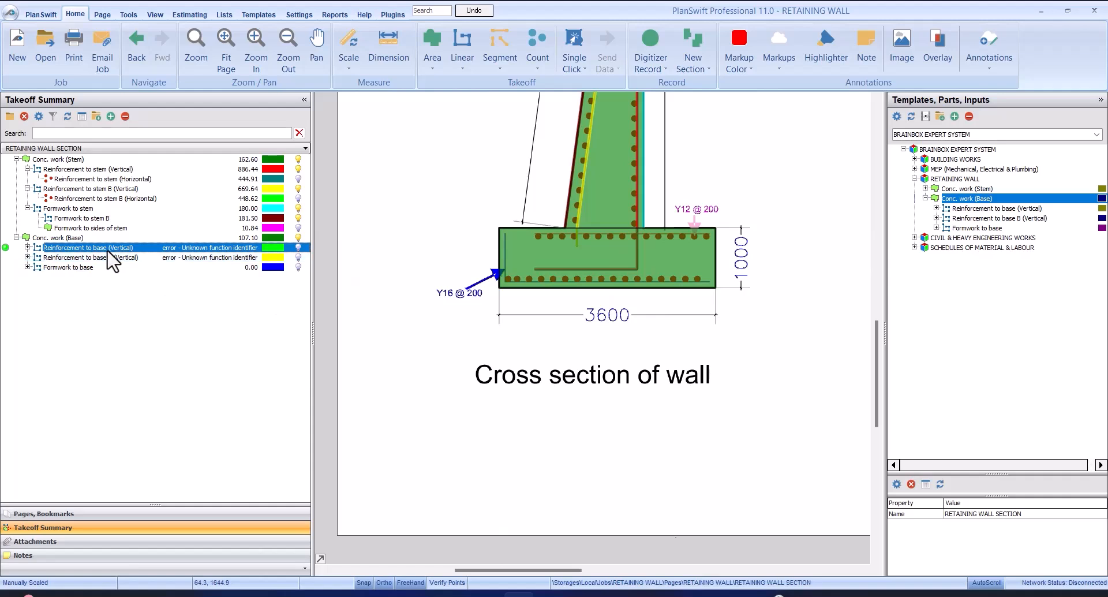
Turn off the display of Conc. work (Base) and Conc. work (Stem) to expose the base reinforcement in the cross section
click(297, 238)
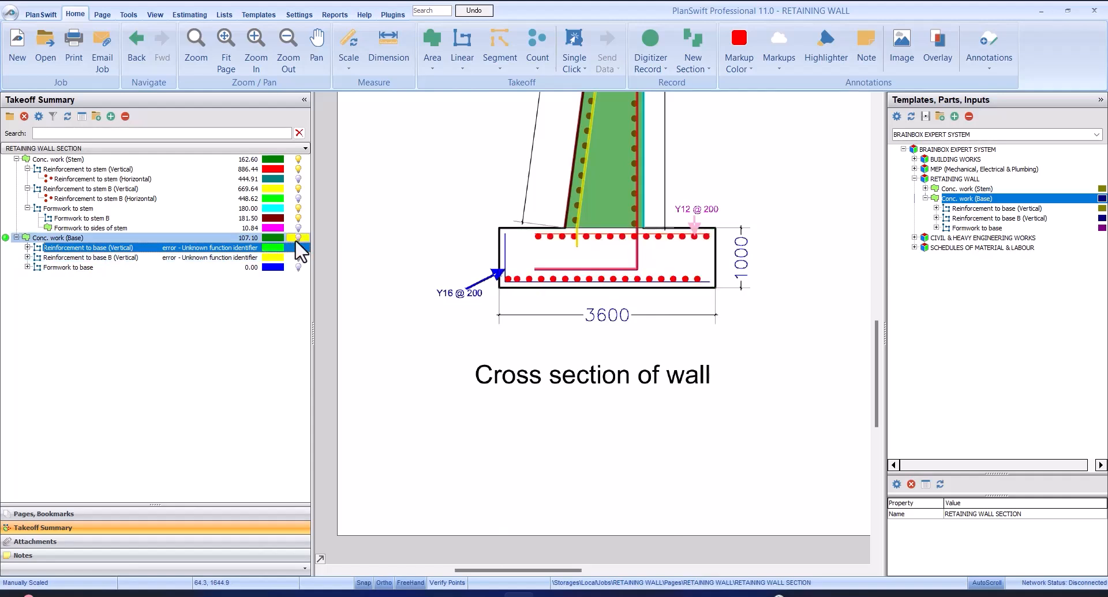
click(298, 160)
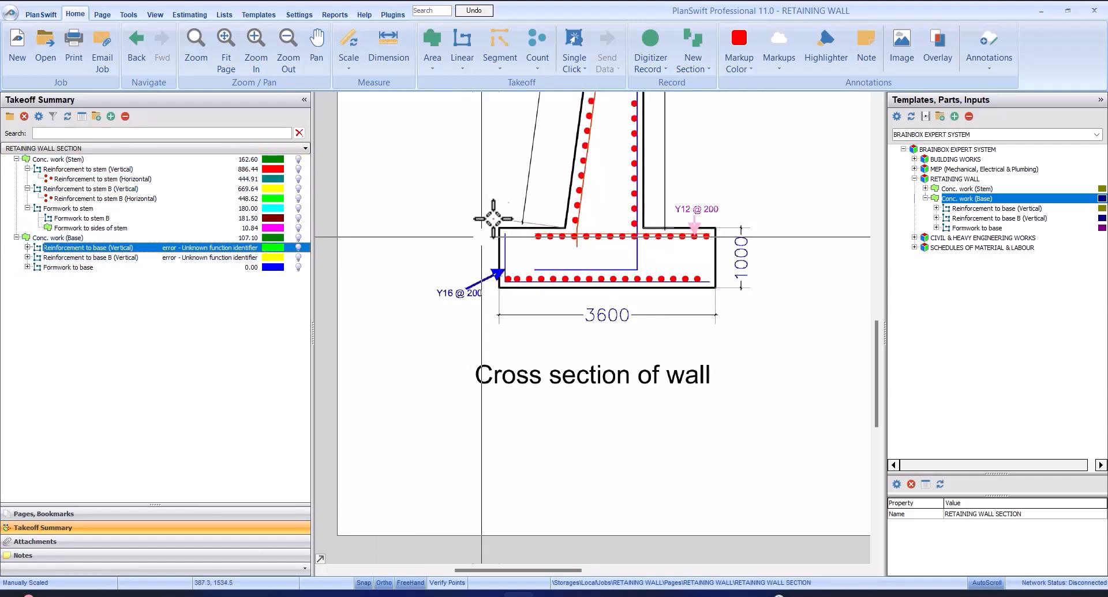
scroll(539, 234, up, 1)
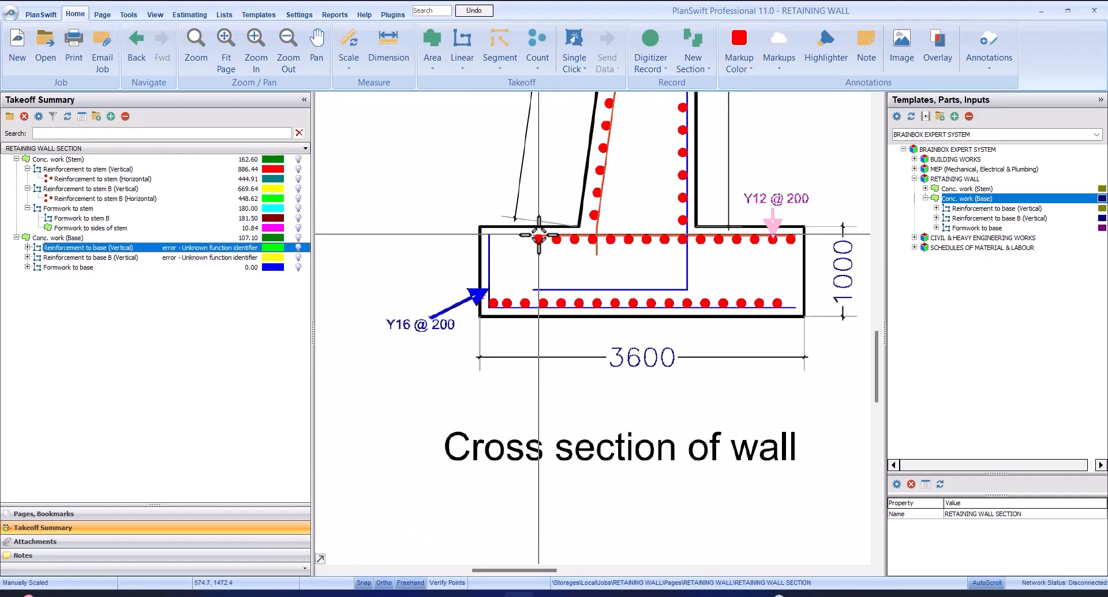
Set Reinforcement to base (Vertical) to diameter 16 mm, bar weight 1.577 kg and spacing 0.20 m
double_click(58, 249)
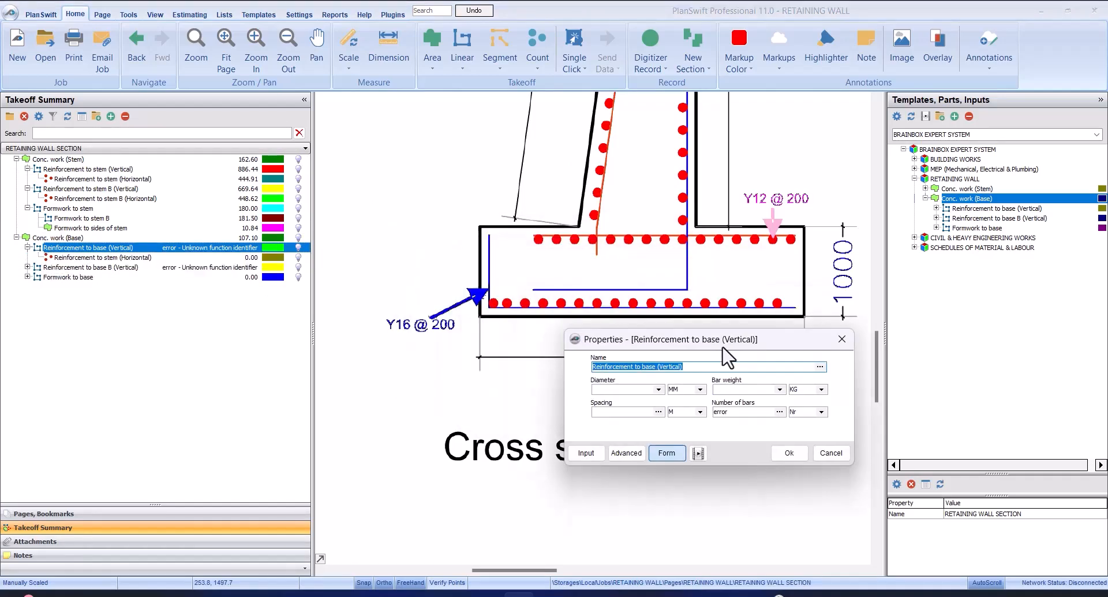
drag(723, 348, 677, 396)
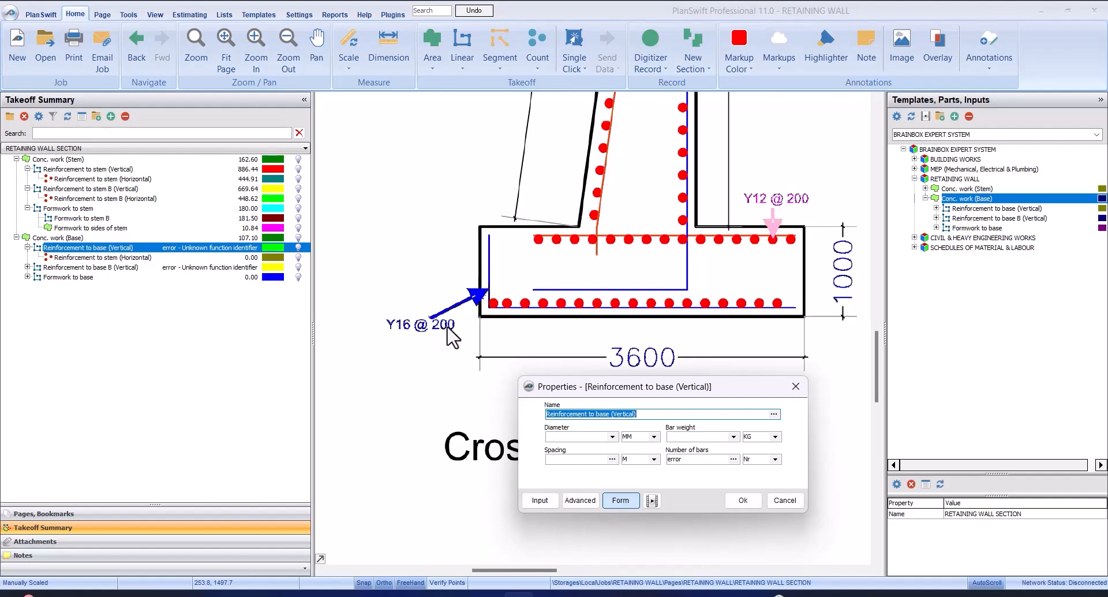
click(571, 436)
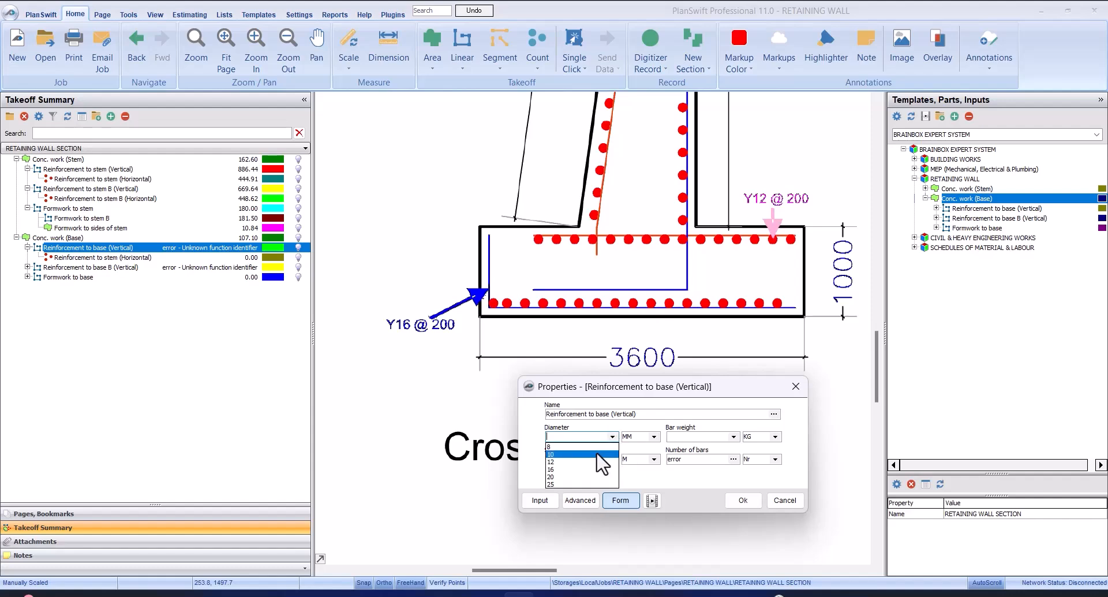
click(597, 470)
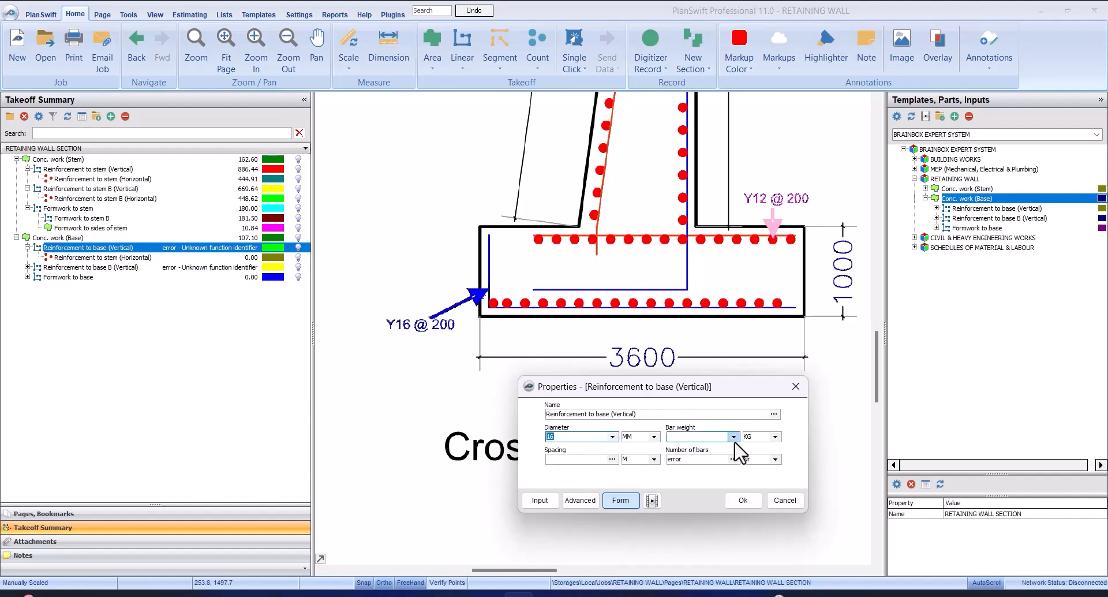
click(733, 437)
click(718, 468)
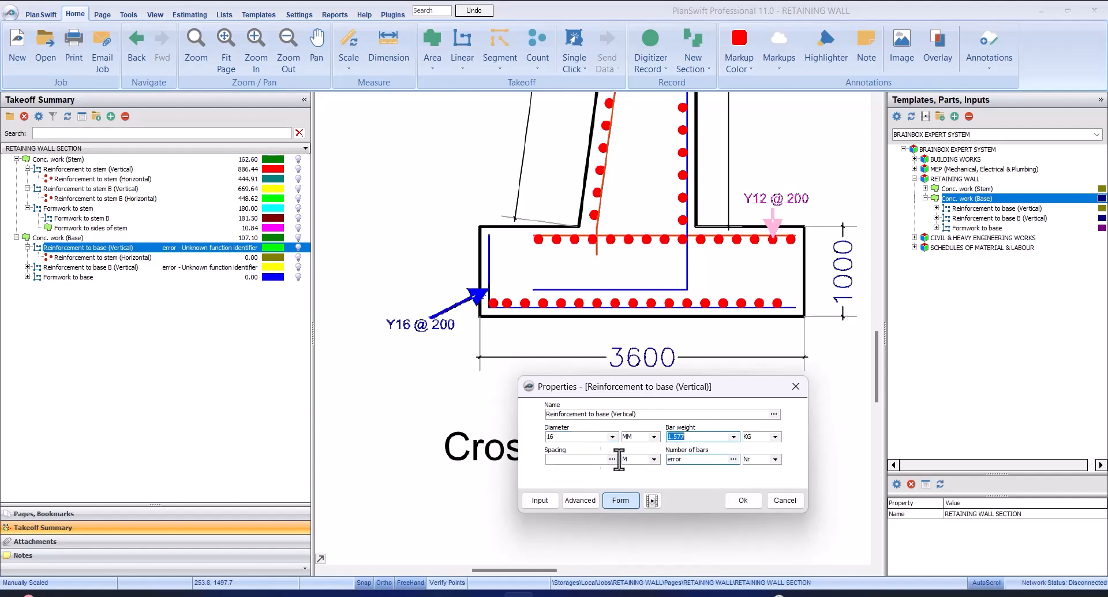
click(572, 460)
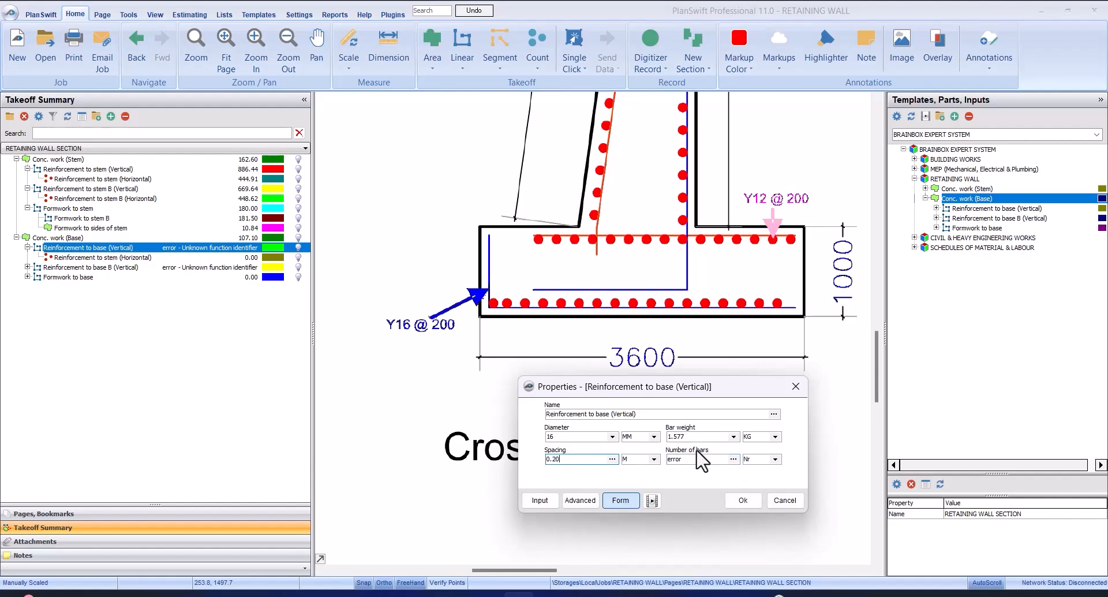
click(739, 500)
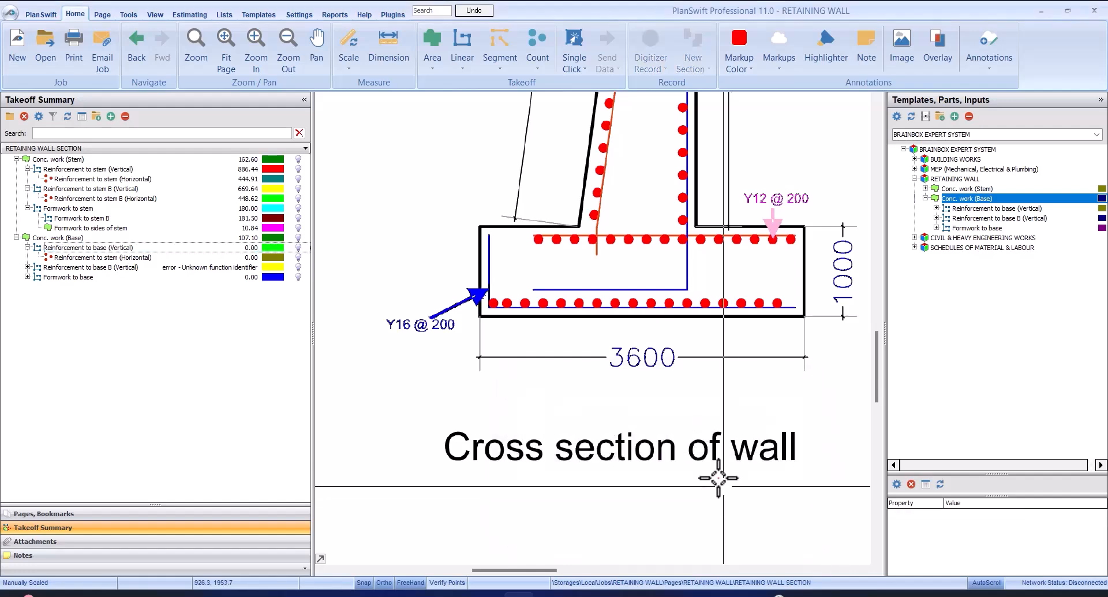
Change the colour of Reinforcement to base (Vertical) to dark blue
click(172, 246)
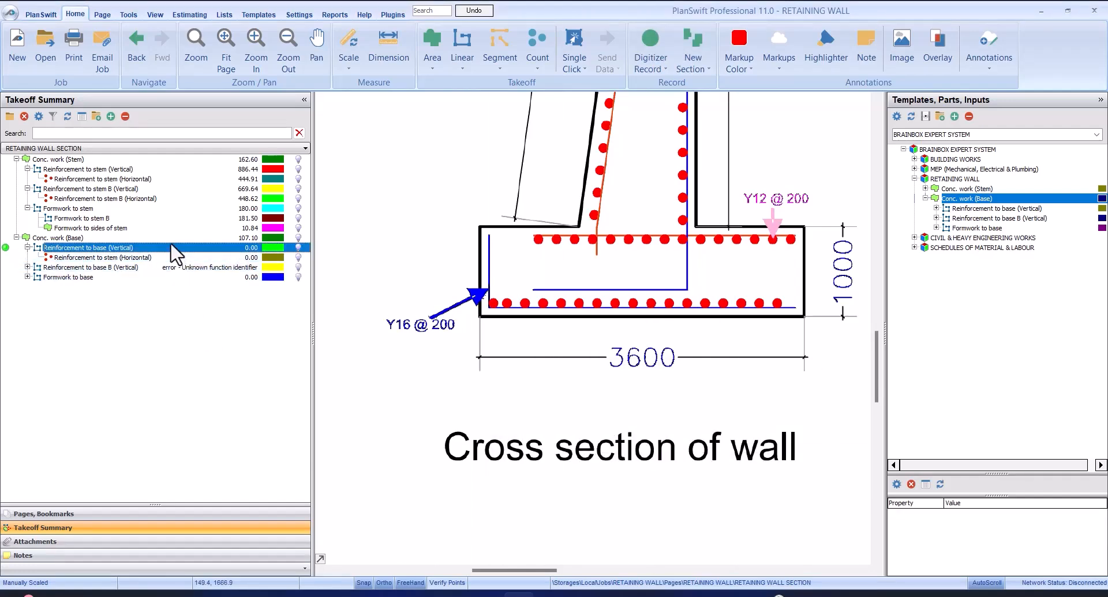
double_click(181, 248)
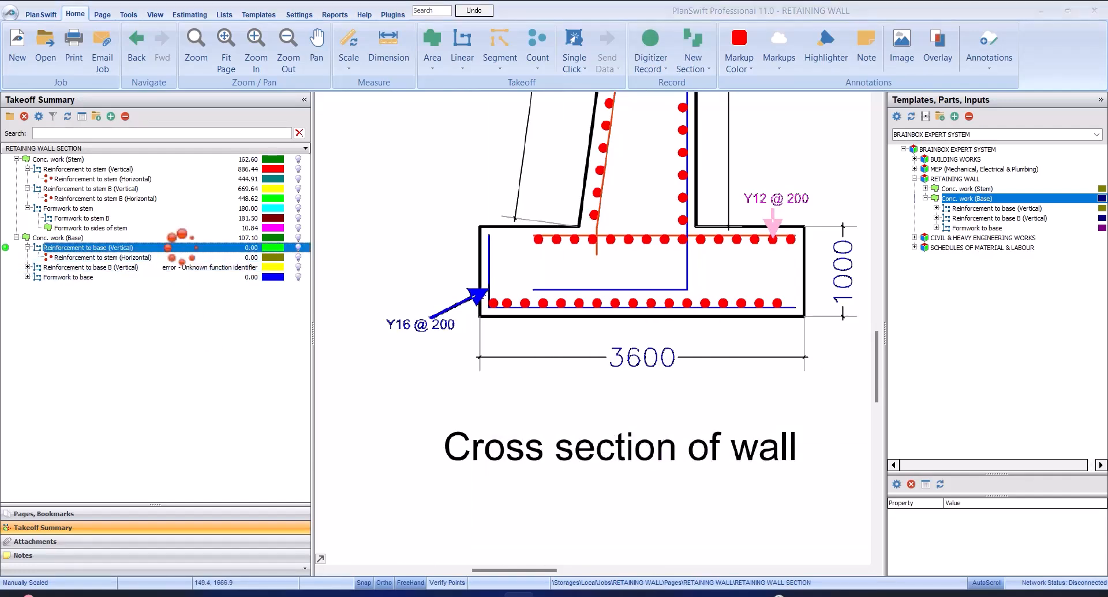
click(619, 347)
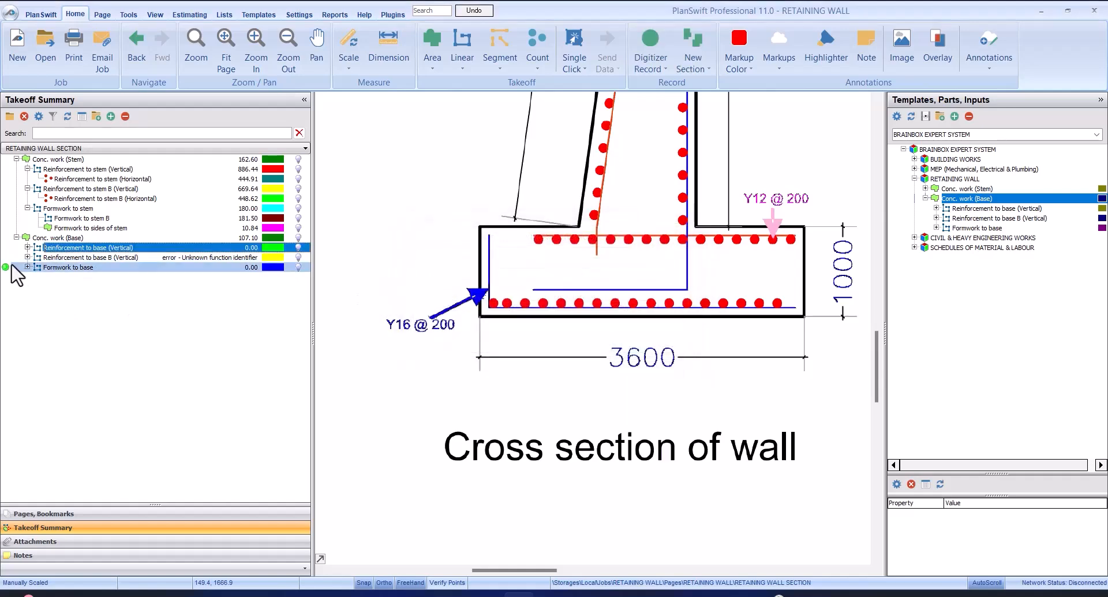
Record Reinforcement to base (Vertical) along the L-shaped blue Y16 bar, down its about 0.82 m leg and across the base to the bar's far end
click(6, 247)
click(489, 235)
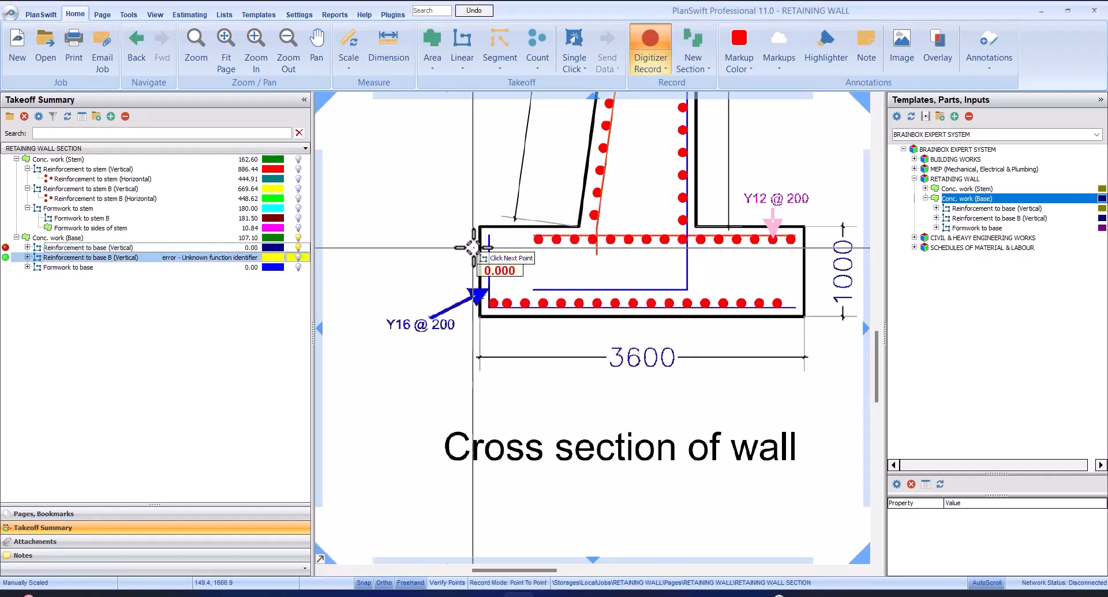
scroll(489, 235, up, 3)
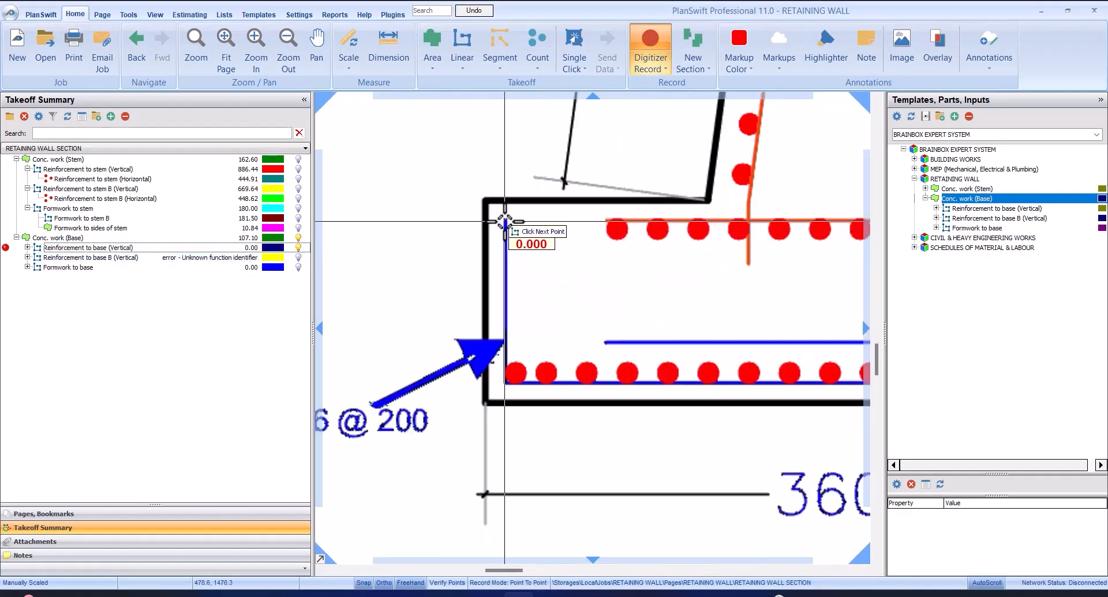
scroll(505, 221, up, 3)
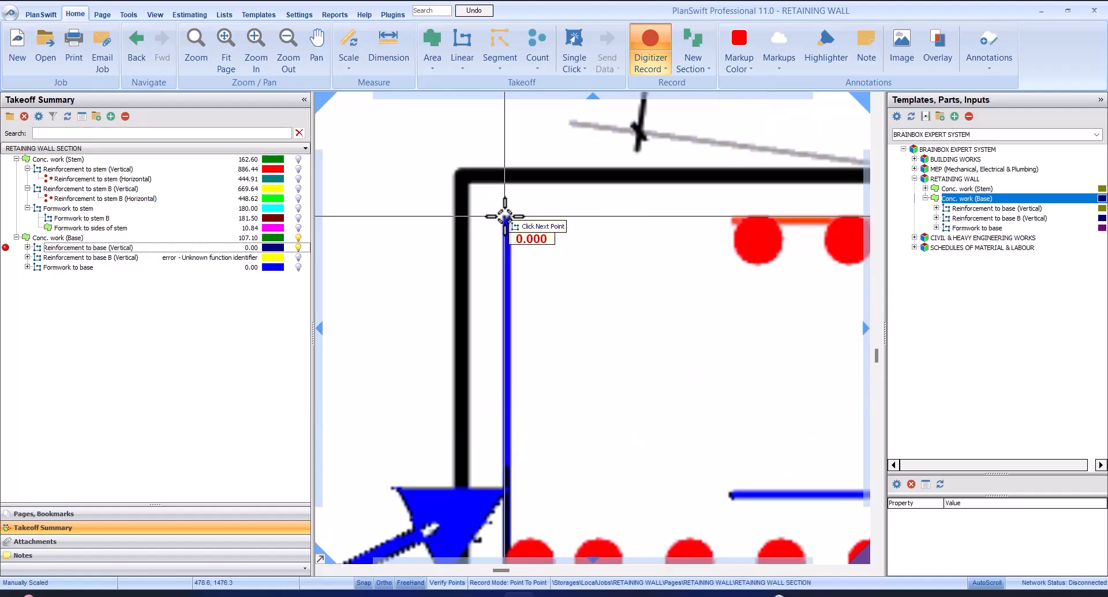
scroll(505, 216, down, 3)
scroll(507, 380, up, 3)
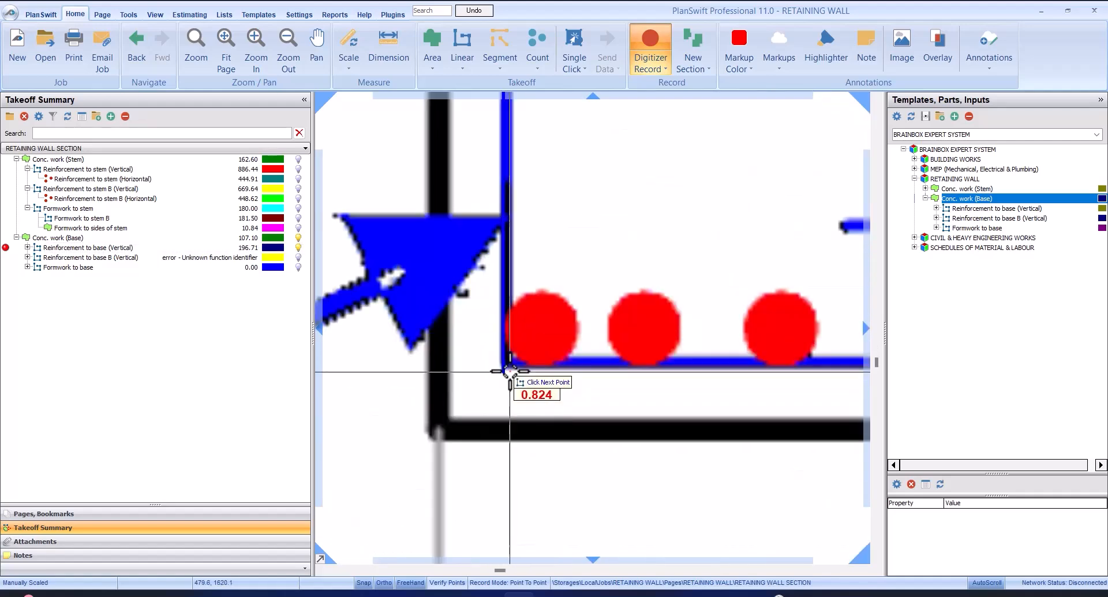
scroll(510, 364, down, 4)
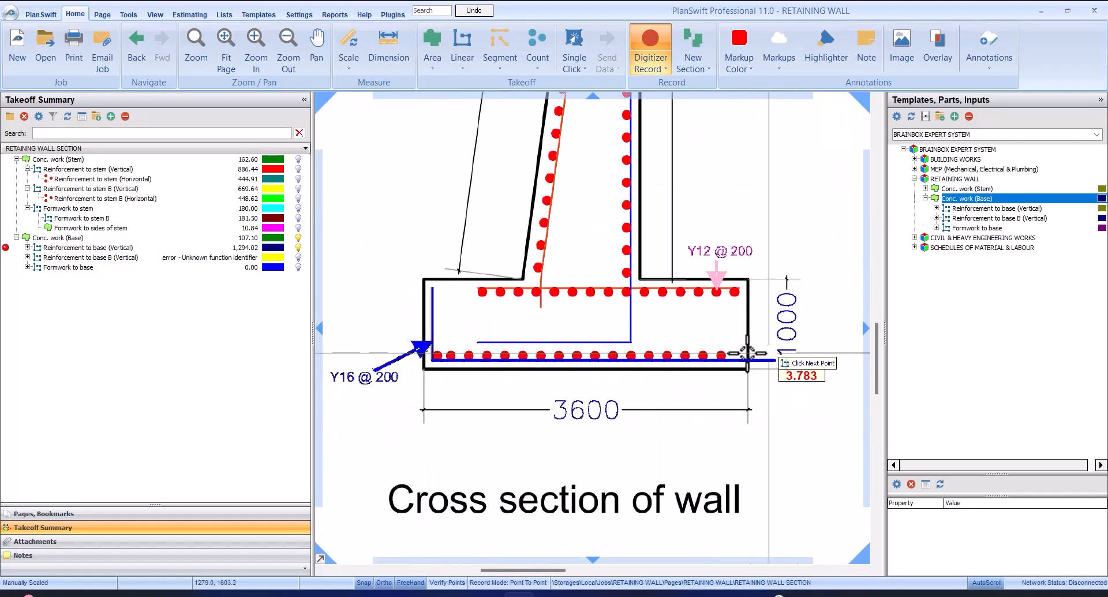
scroll(741, 413, up, 4)
click(733, 376)
scroll(733, 377, down, 3)
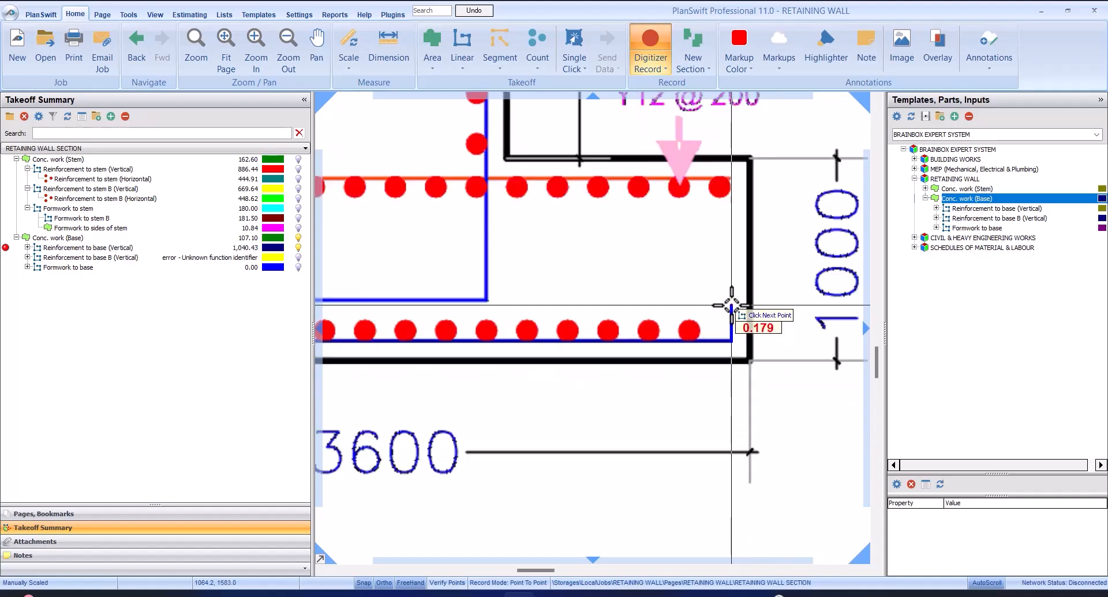
right_click(669, 276)
click(702, 313)
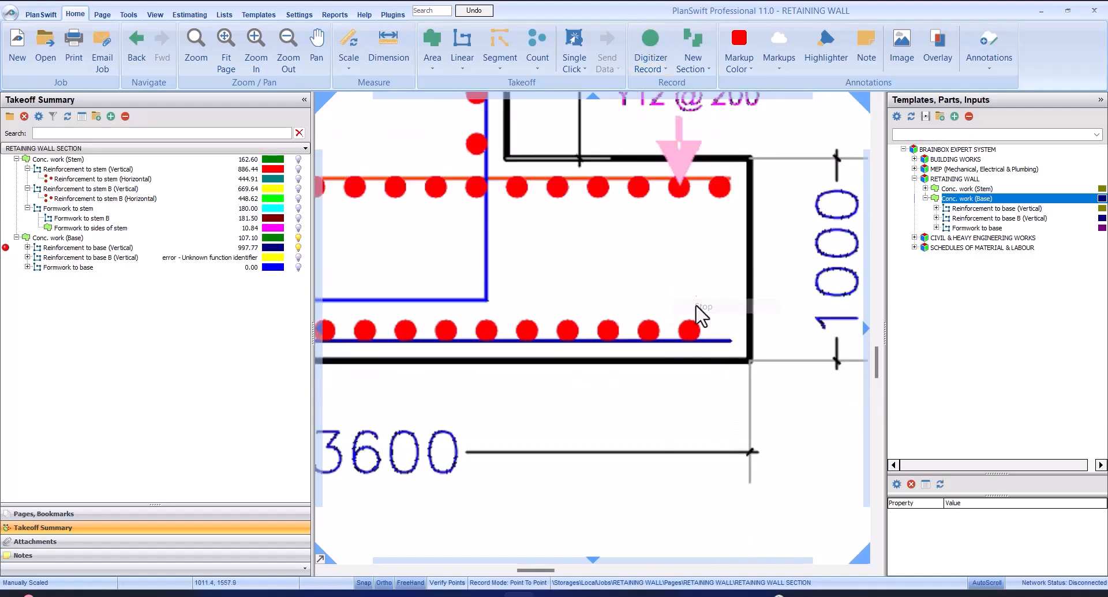
scroll(700, 309, down, 3)
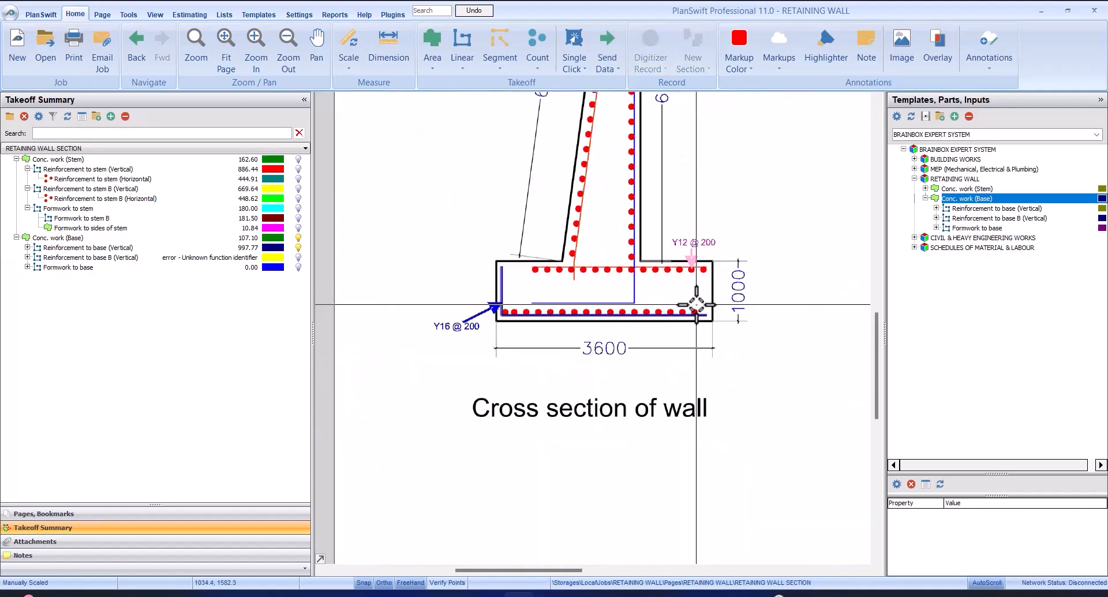
Select the Reinforcement to stem (Horizontal) nested under Reinforcement to base (Vertical), and examine the horizontal bar dots in the base
click(208, 254)
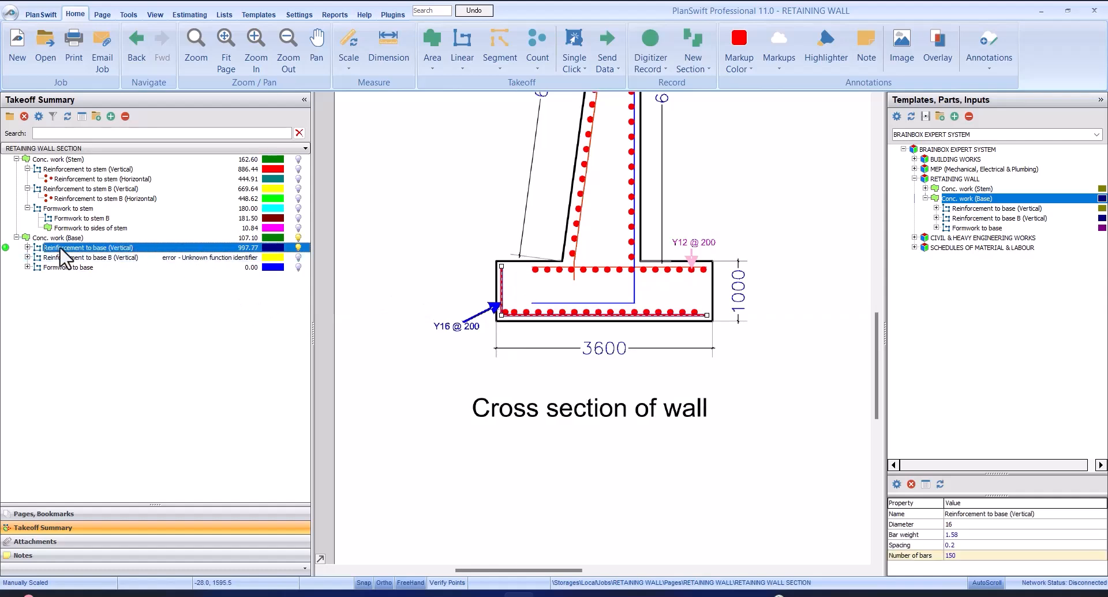
click(27, 247)
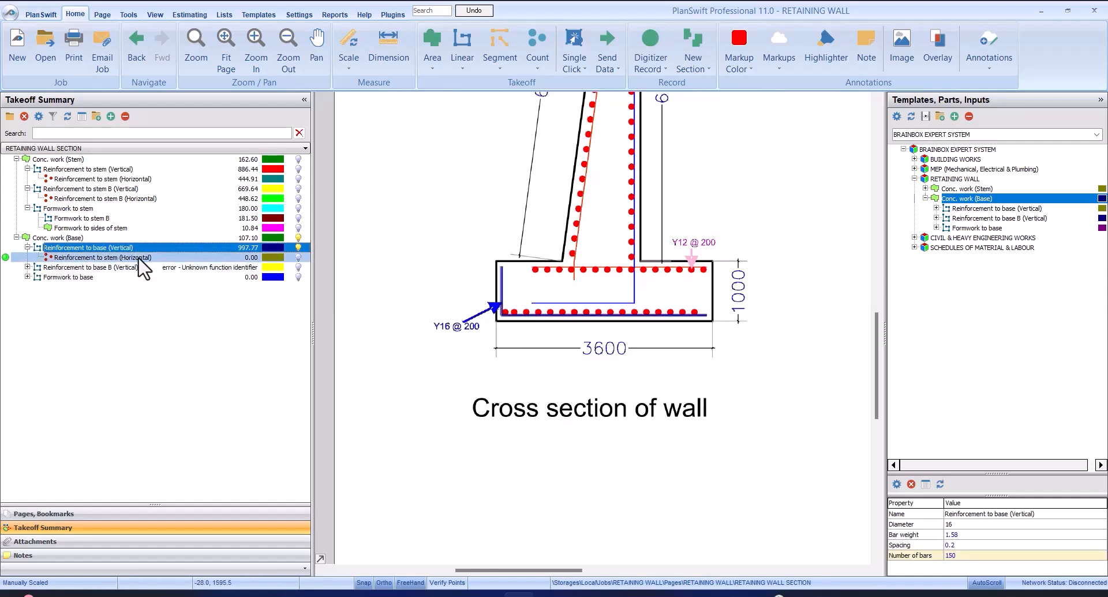
click(98, 257)
scroll(684, 301, up, 2)
scroll(687, 312, down, 2)
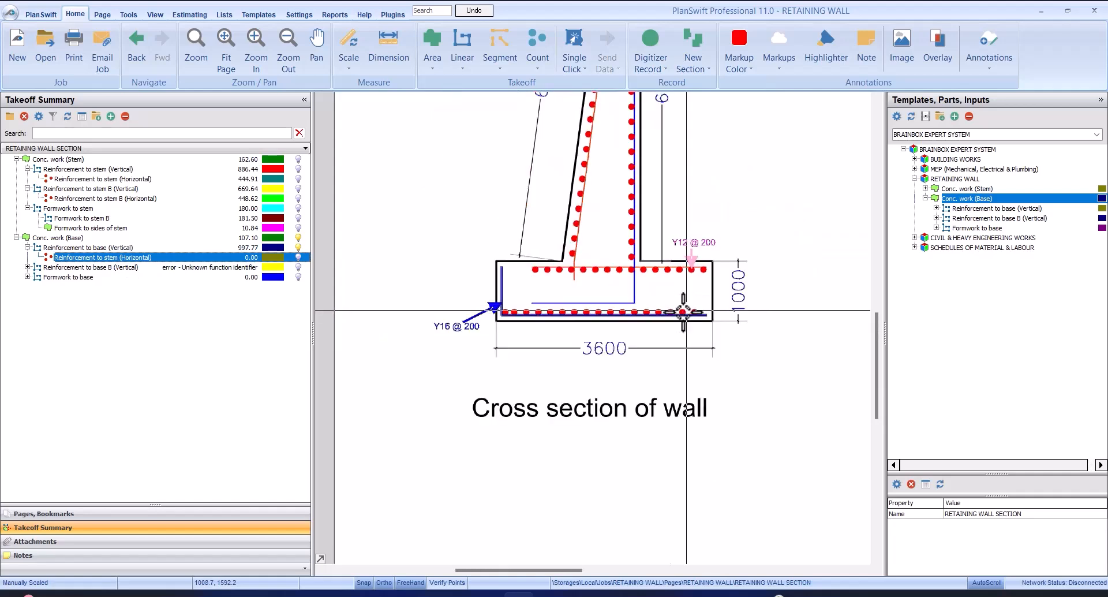
click(506, 312)
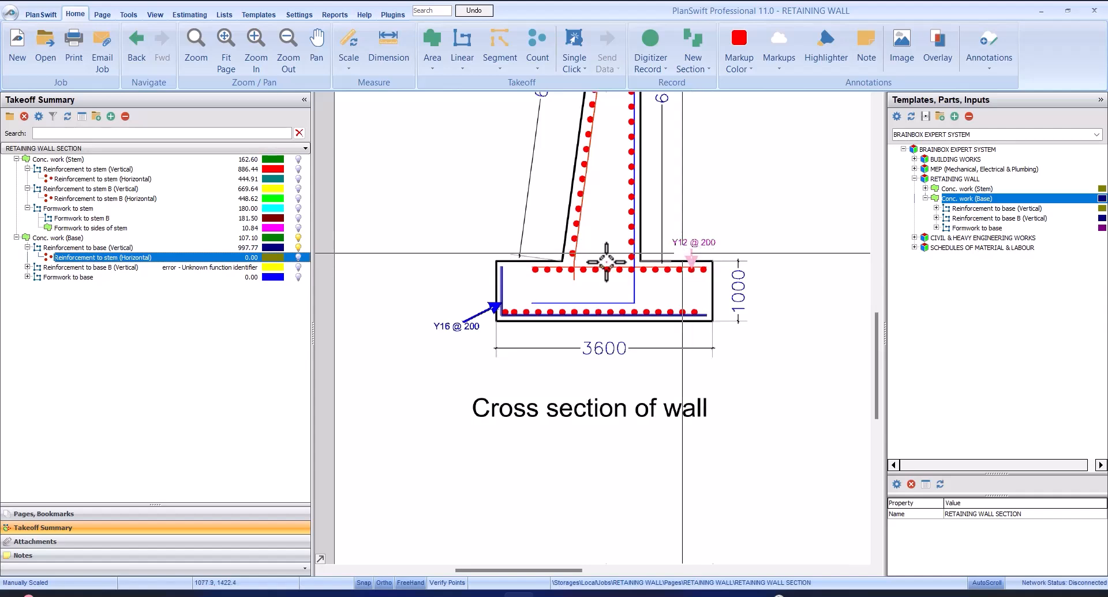
Set the base's Reinforcement to stem (Horizontal) to diameter 12 mm, bar weight 0.888 kg and base width 3.60 m
double_click(118, 258)
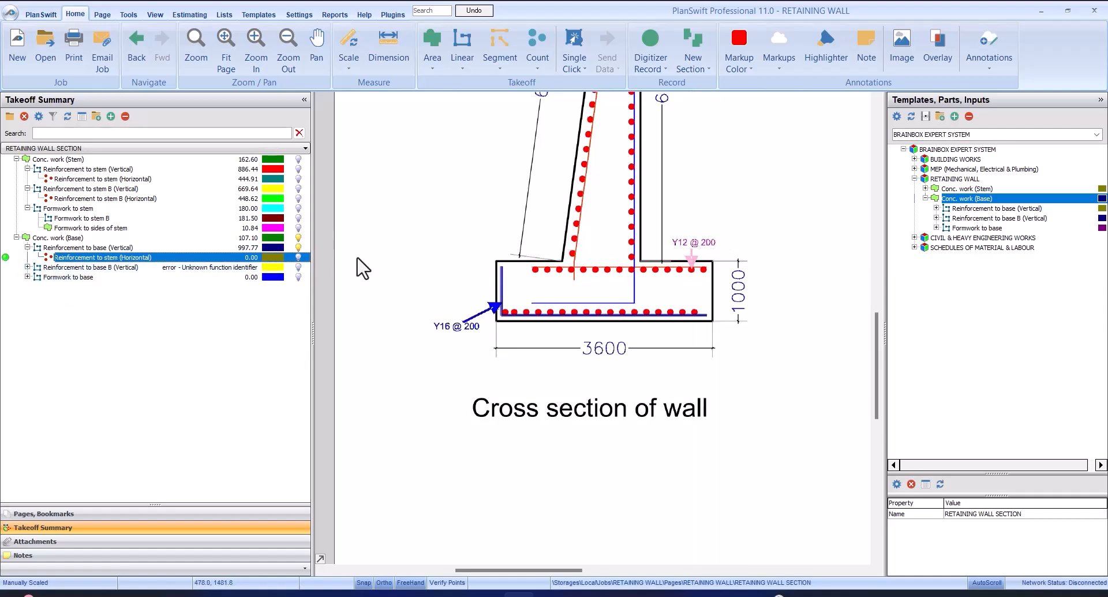
mouse_move(530, 220)
mouse_down()
mouse_move(610, 245)
mouse_move(892, 243)
mouse_up()
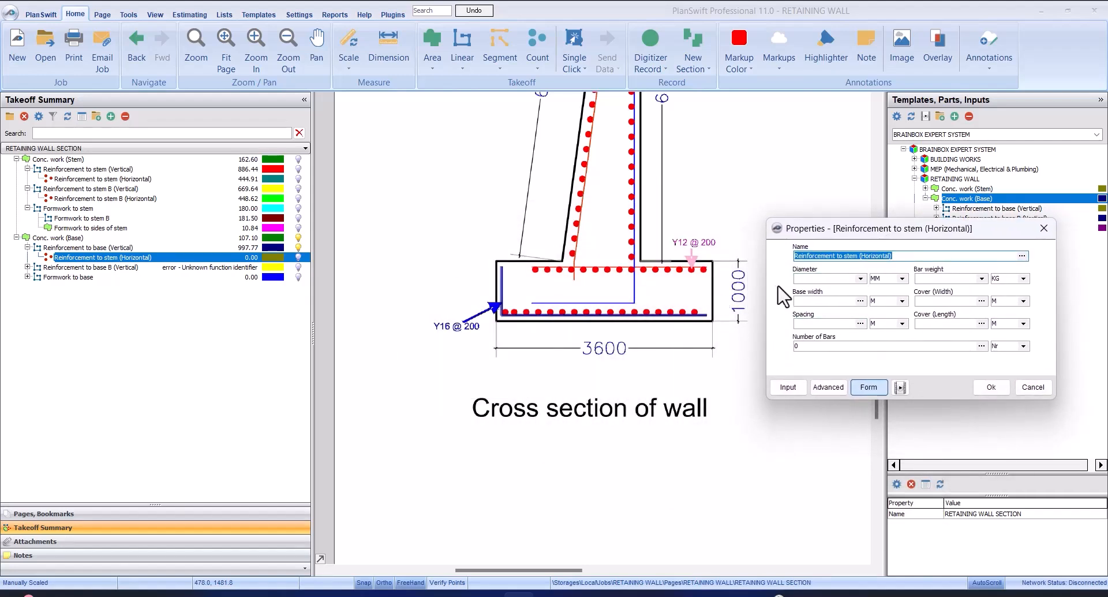
click(860, 279)
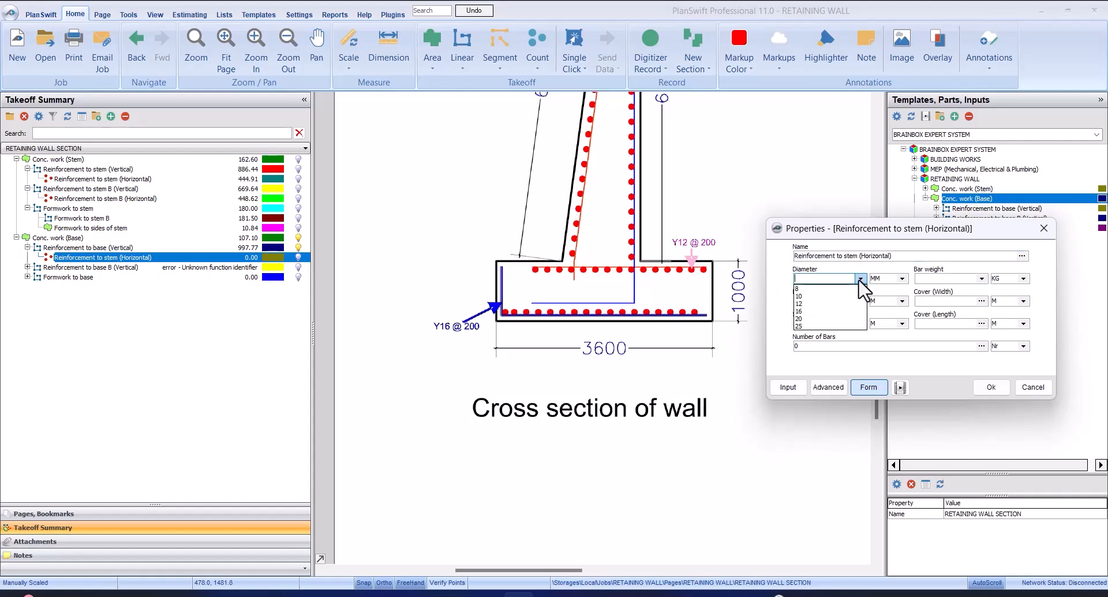
click(852, 302)
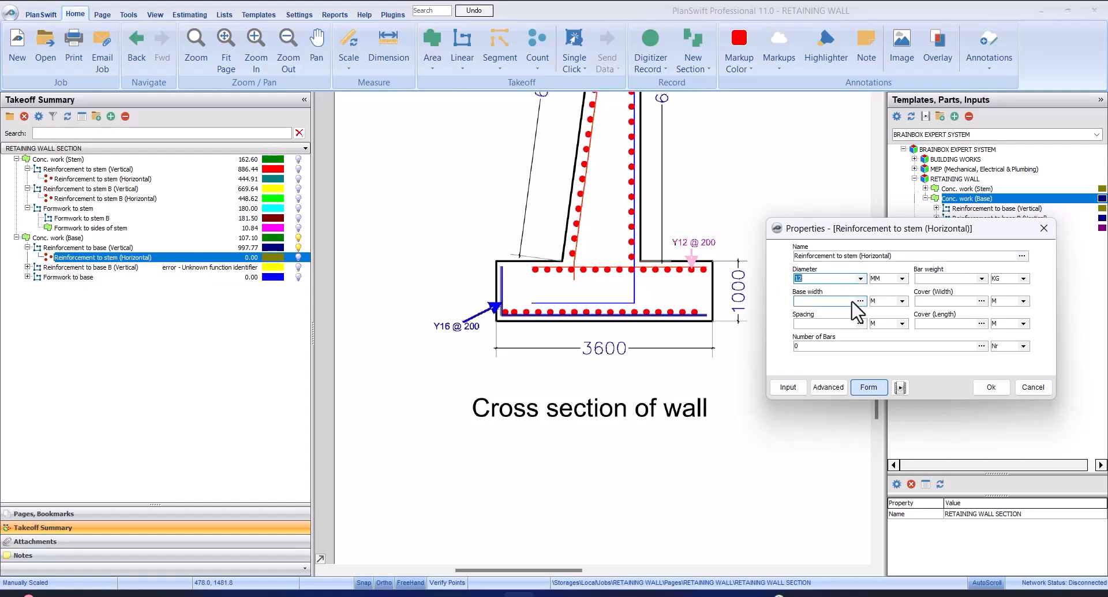
click(981, 278)
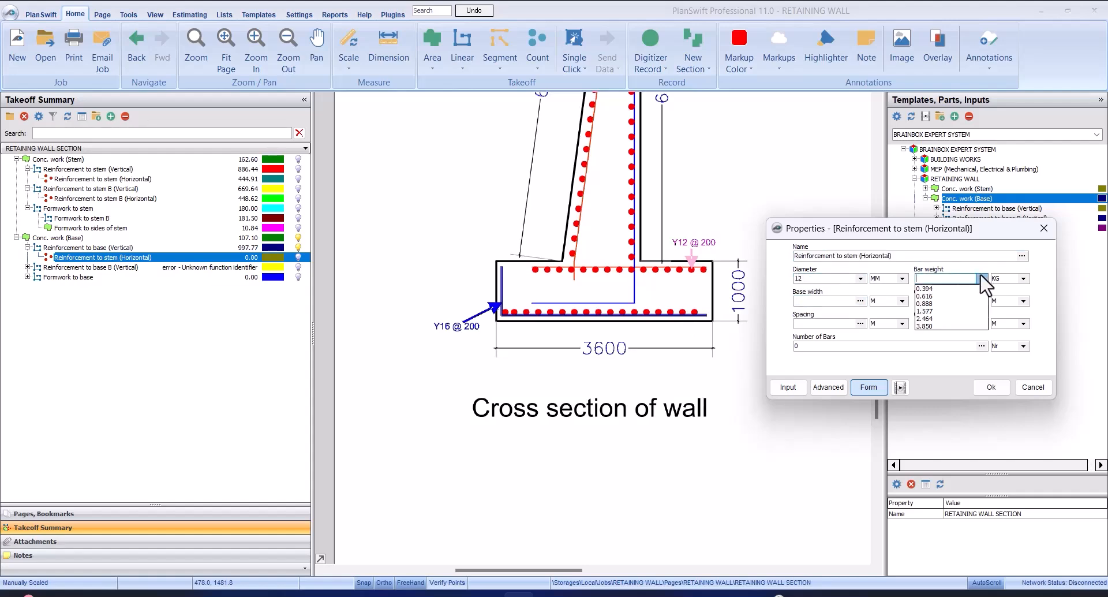
click(958, 303)
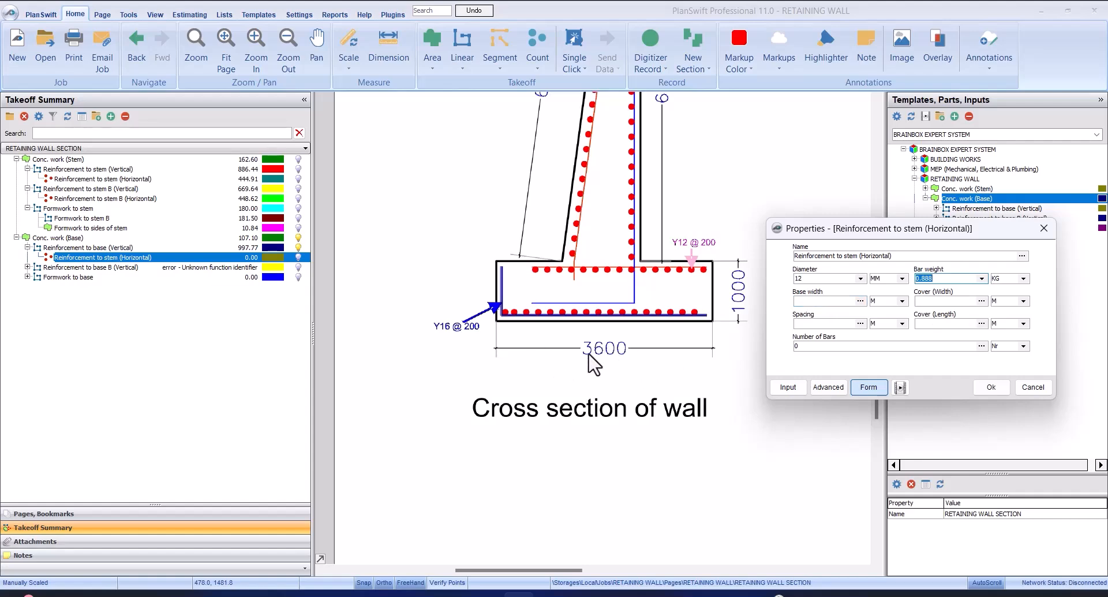
click(843, 301)
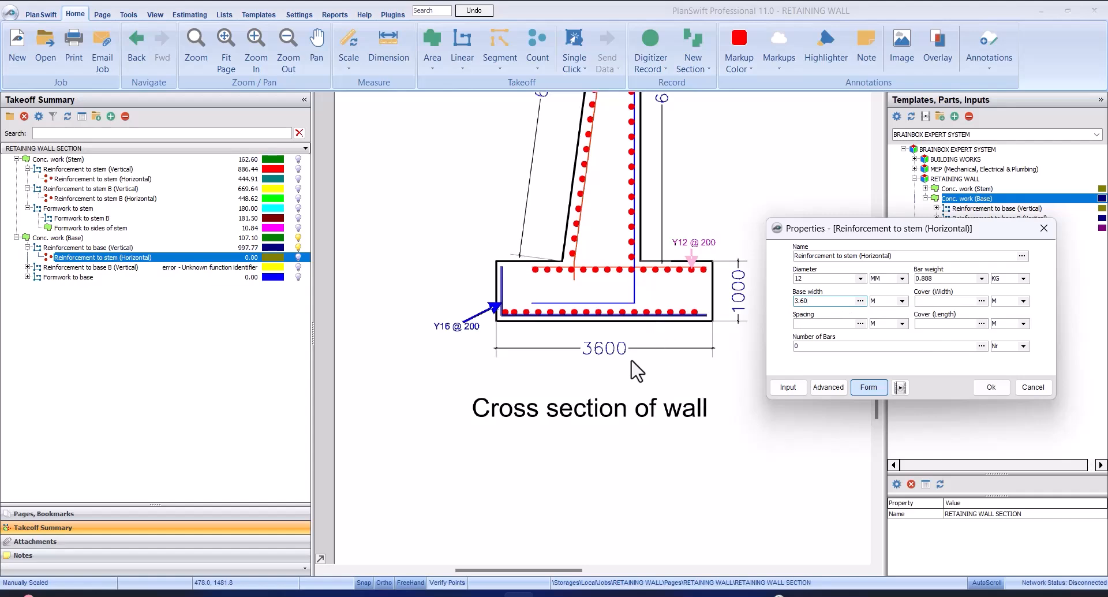
click(990, 386)
Measure the concrete cover with a Dimension from the end of the base's bottom bar to the base's outer edge
scroll(475, 359, down, 3)
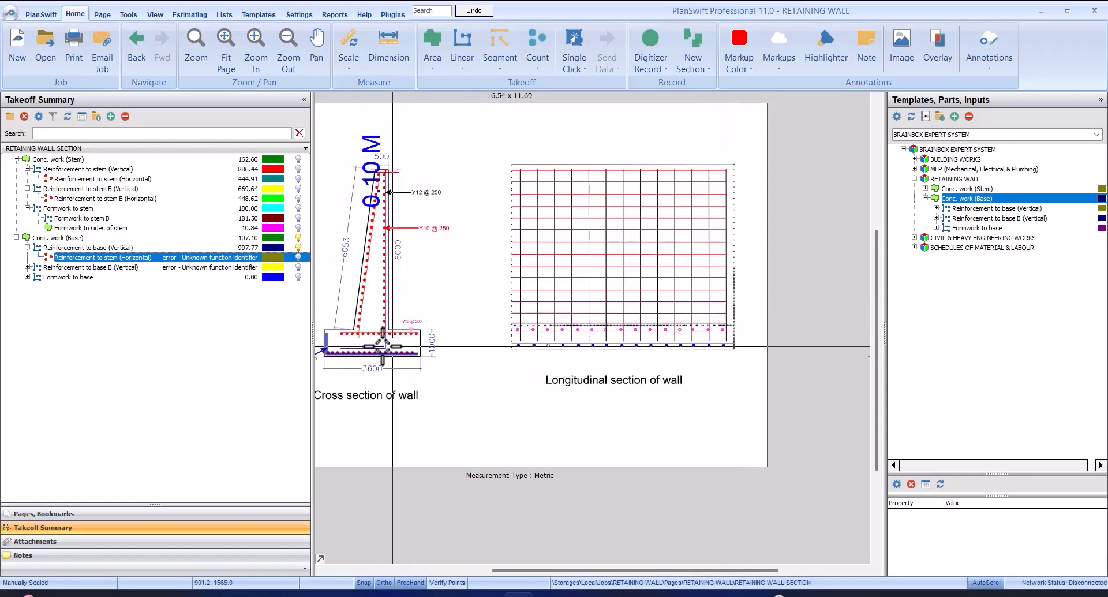
scroll(554, 306, up, 3)
scroll(483, 124, up, 2)
scroll(480, 133, down, 5)
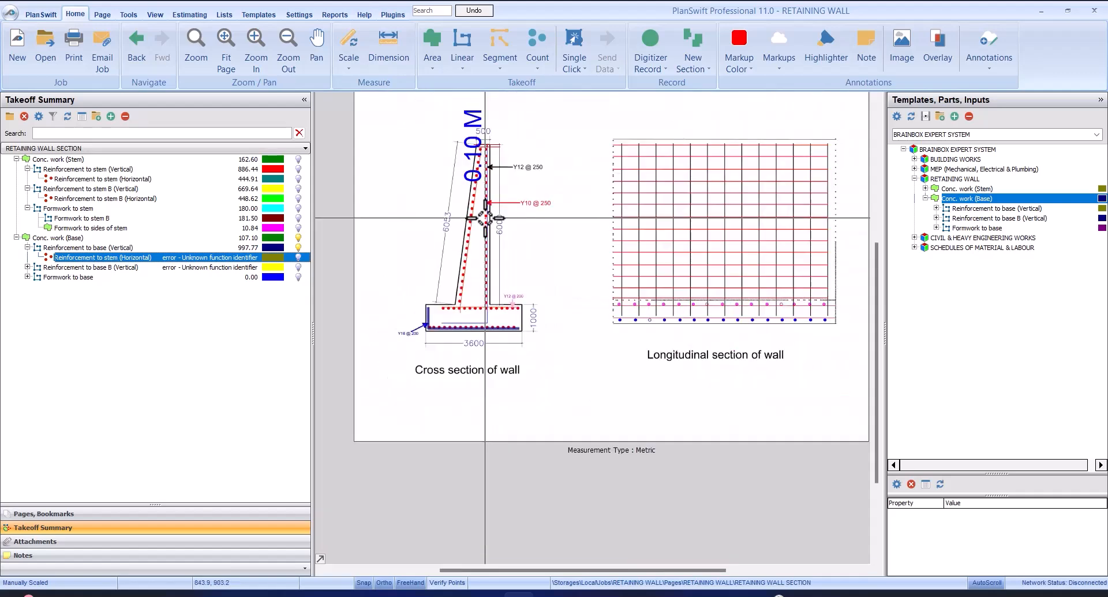
scroll(480, 134, up, 4)
scroll(480, 135, down, 1)
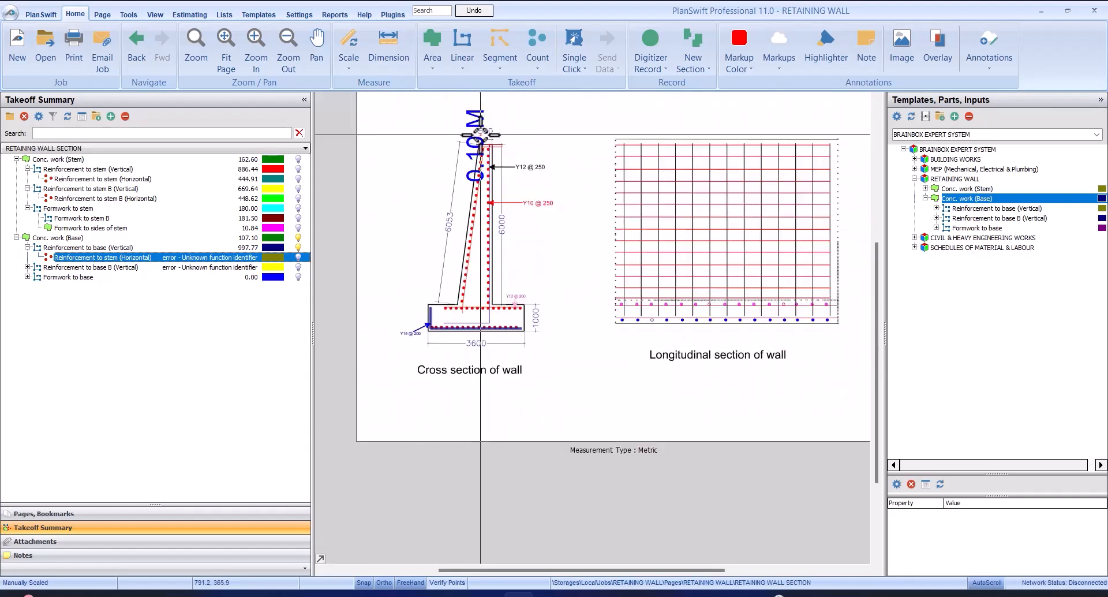
click(388, 51)
scroll(514, 337, up, 3)
scroll(513, 337, up, 4)
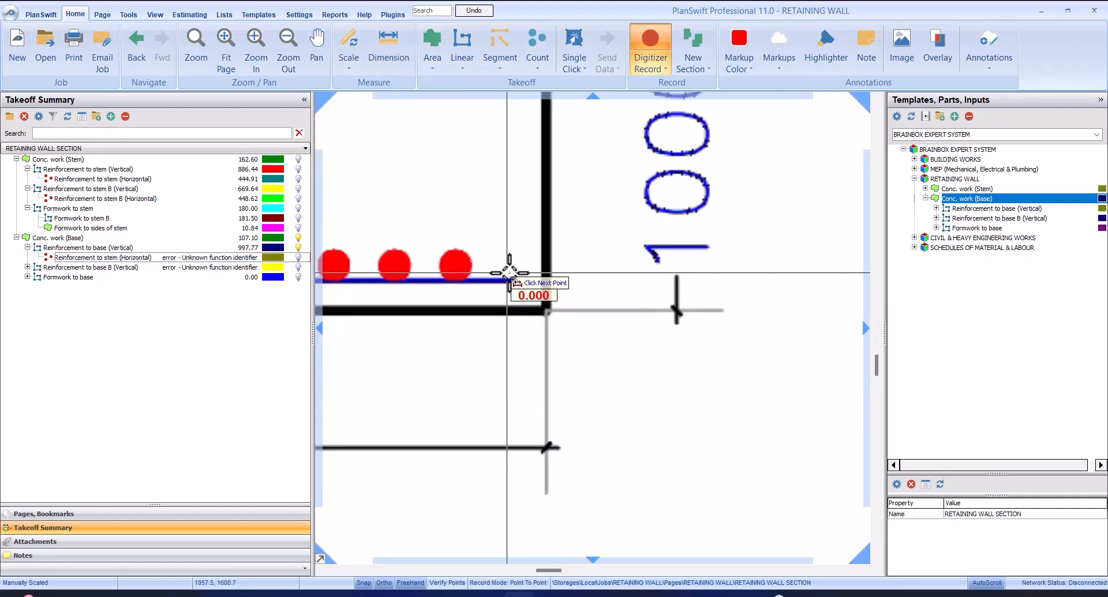
scroll(535, 279, up, 2)
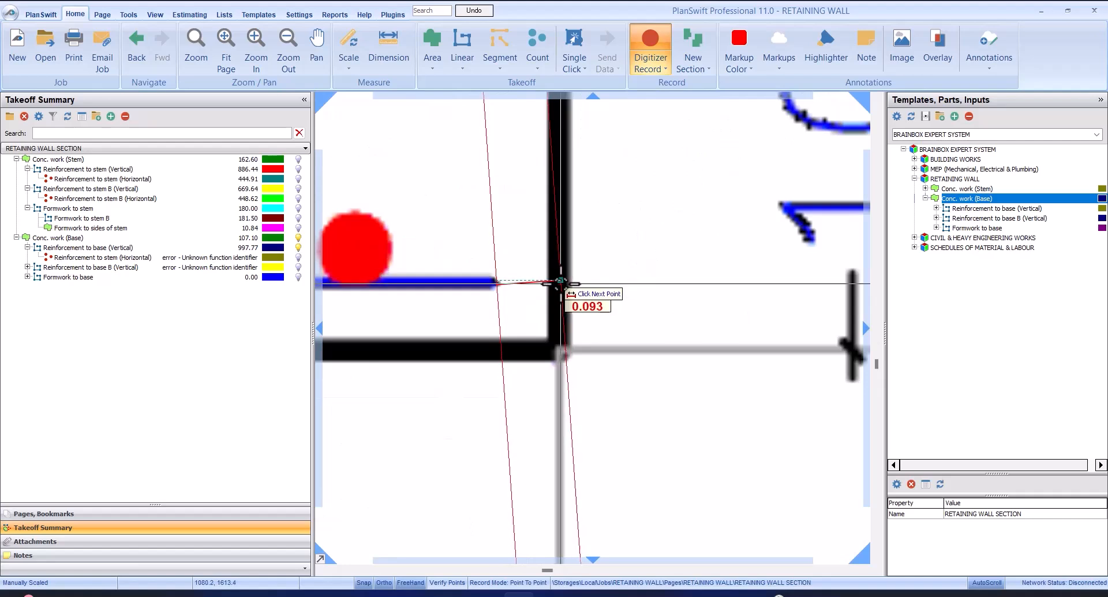
click(557, 290)
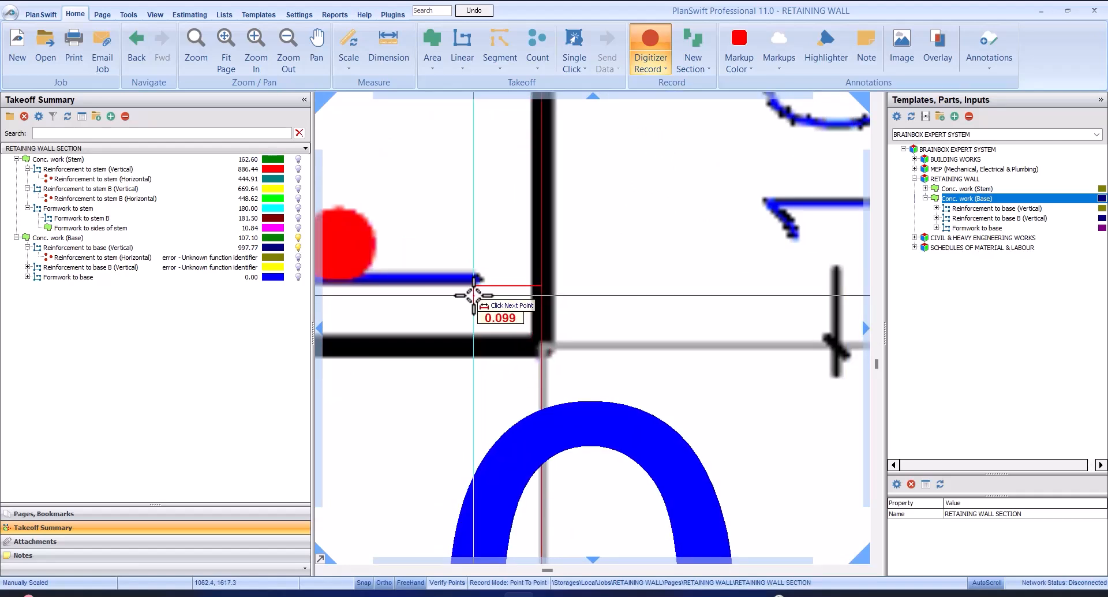
Complete the cover dimension of about 0.10 m at the tip of the base's bottom bar, and end dimensioning
scroll(473, 295, up, 2)
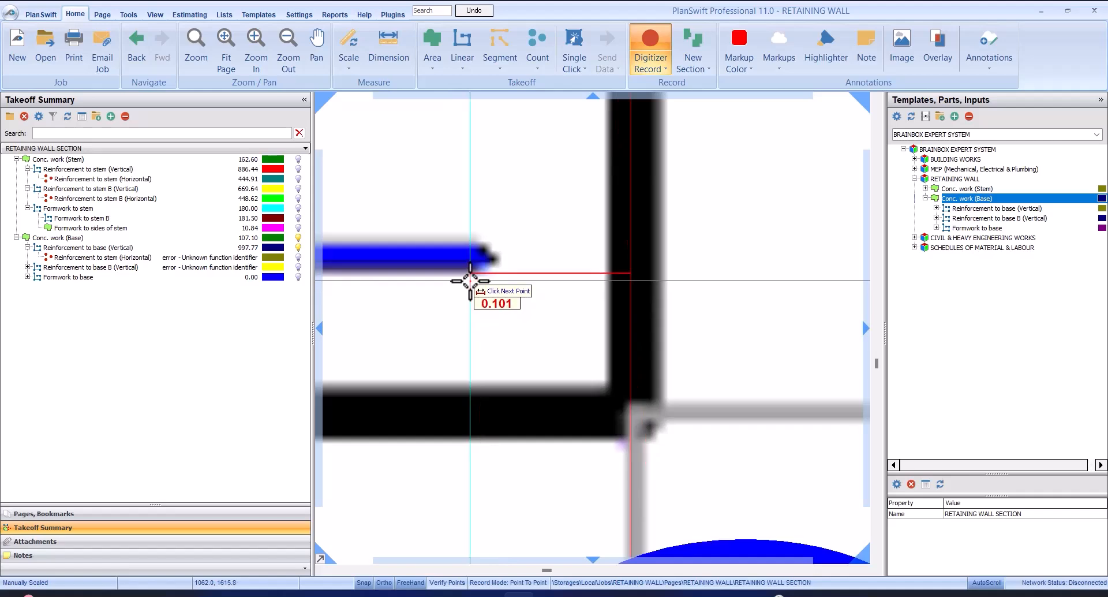
scroll(479, 289, down, 4)
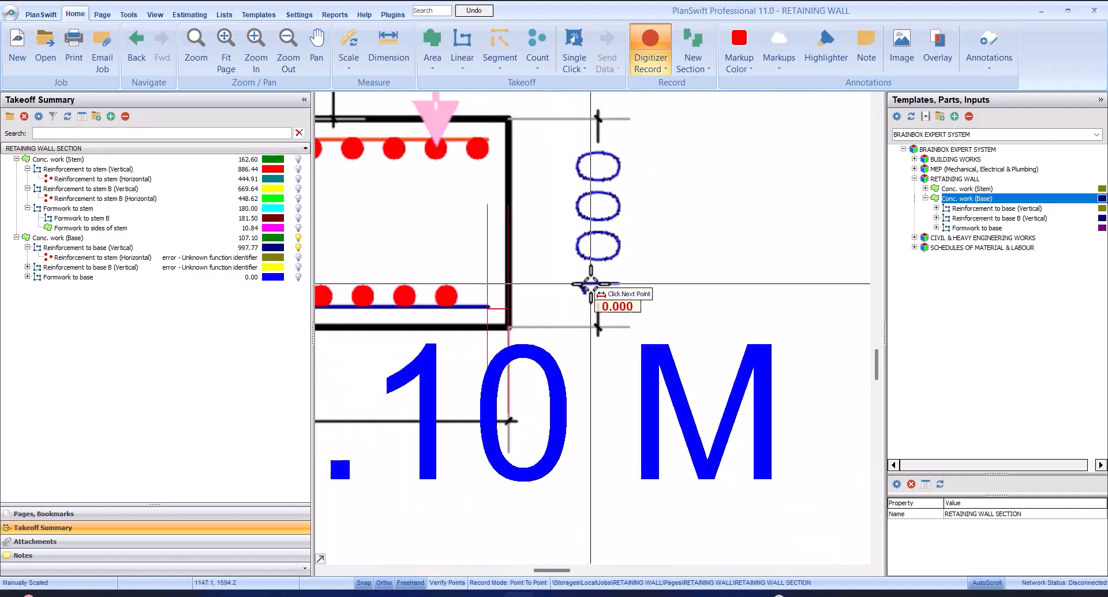
scroll(339, 290, down, 1)
scroll(373, 286, up, 2)
key(Escape)
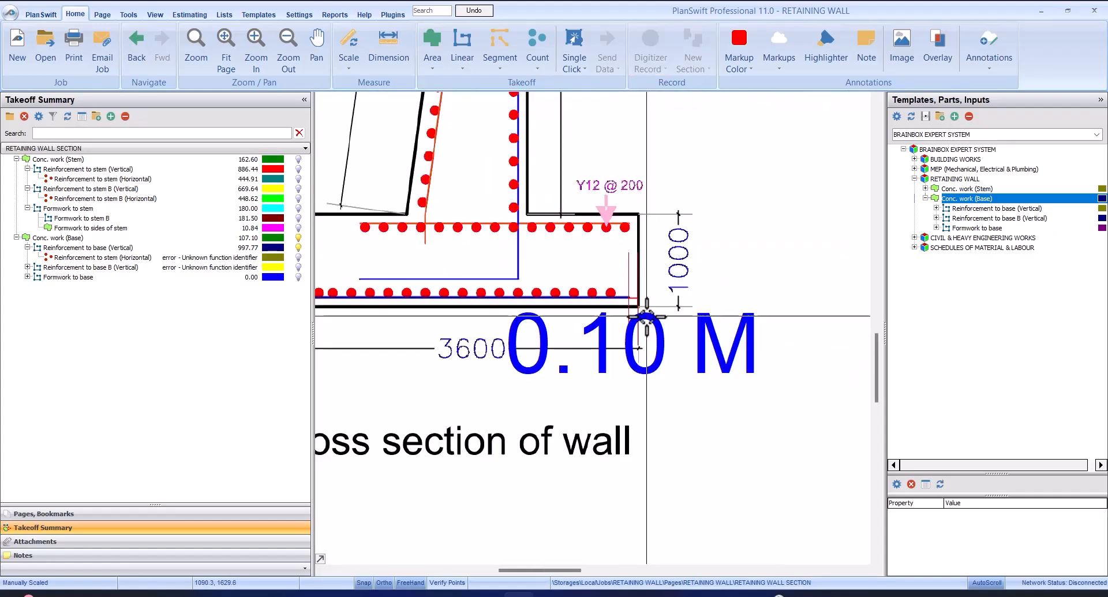
scroll(652, 297, down, 2)
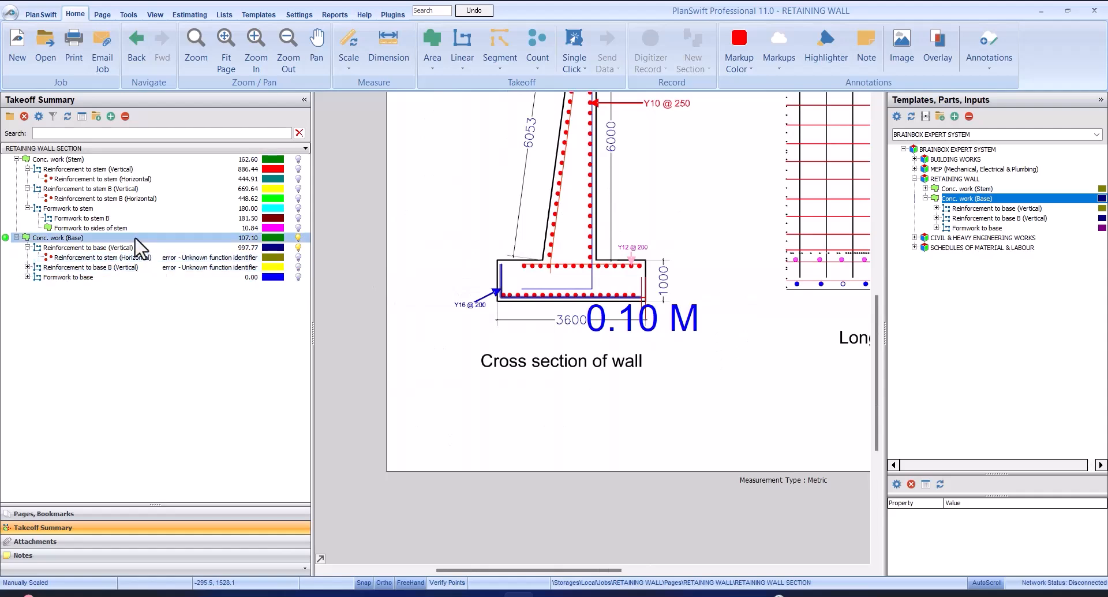
Set the base's Reinforcement to stem (Horizontal) to cover (width) 0.20 m, spacing 0.20 m and cover (length) 0.20 m
click(151, 262)
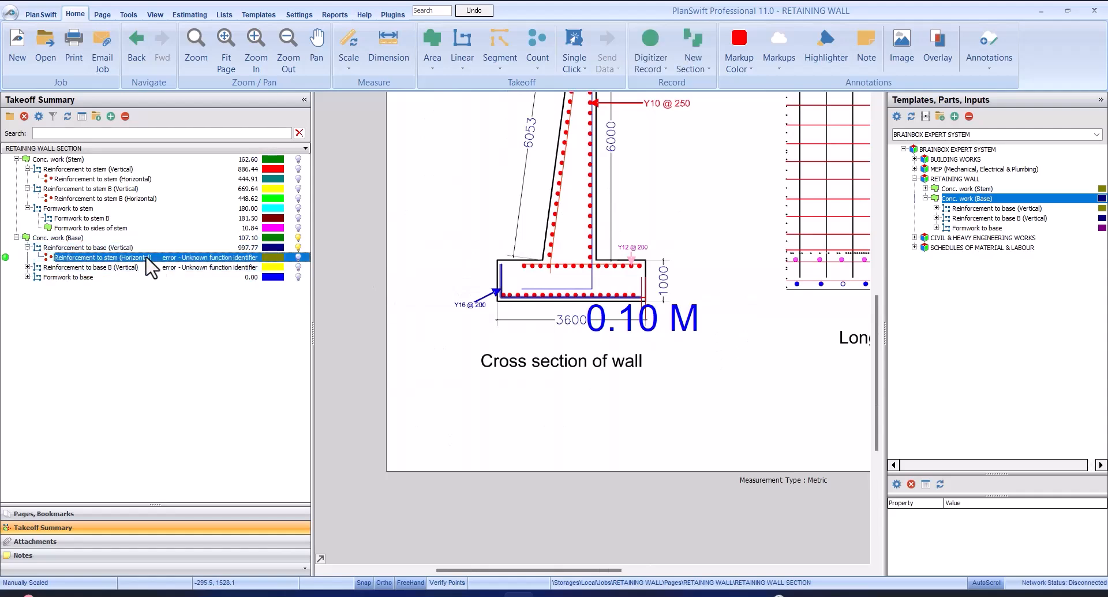
double_click(146, 258)
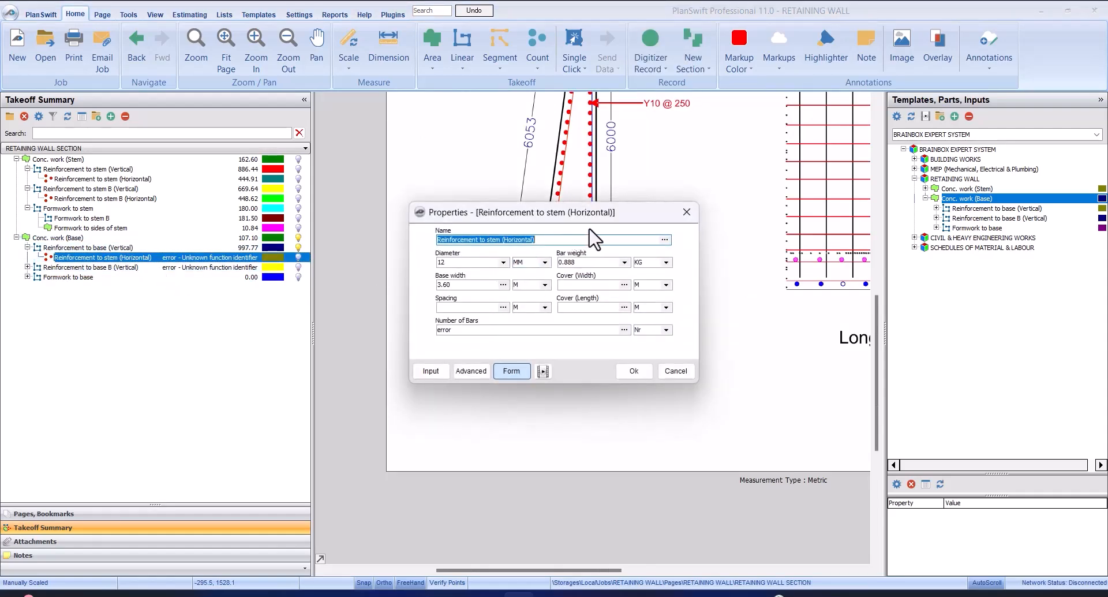
drag(599, 218, 895, 234)
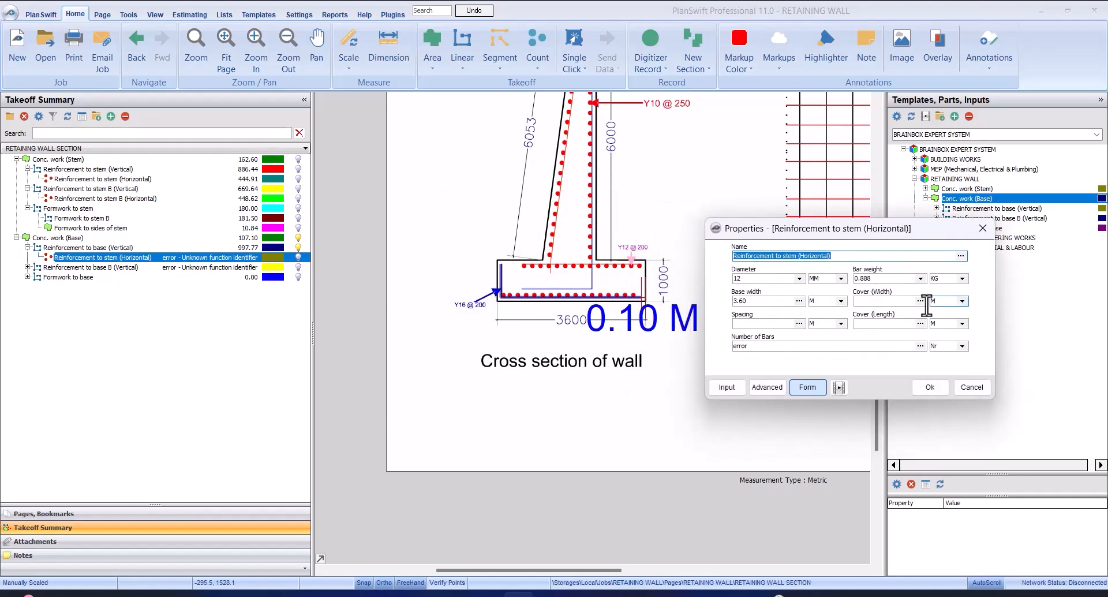
click(877, 301)
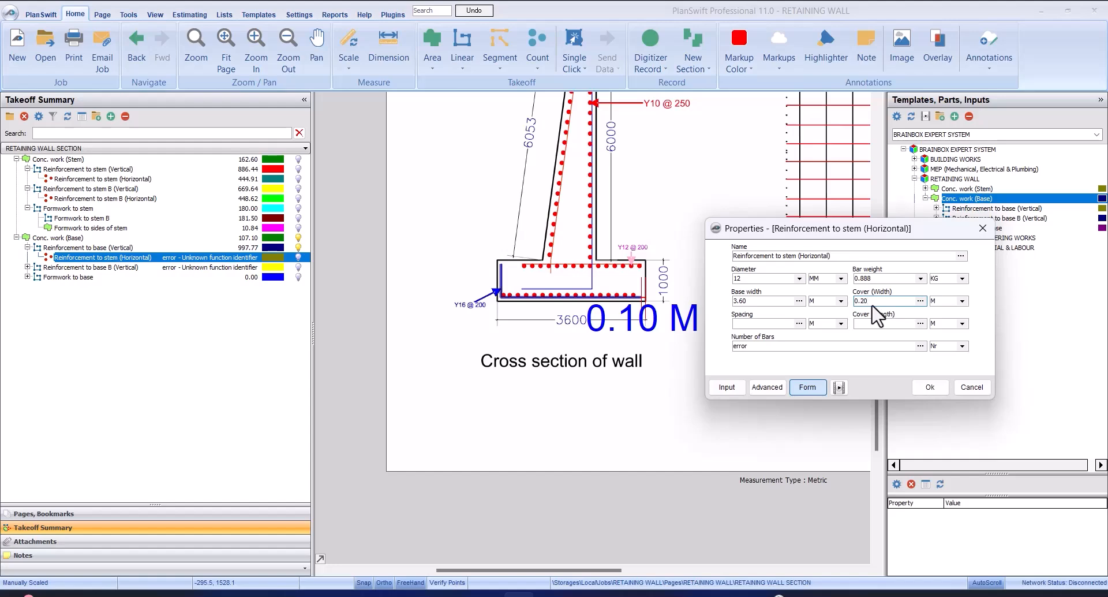
click(777, 320)
click(871, 323)
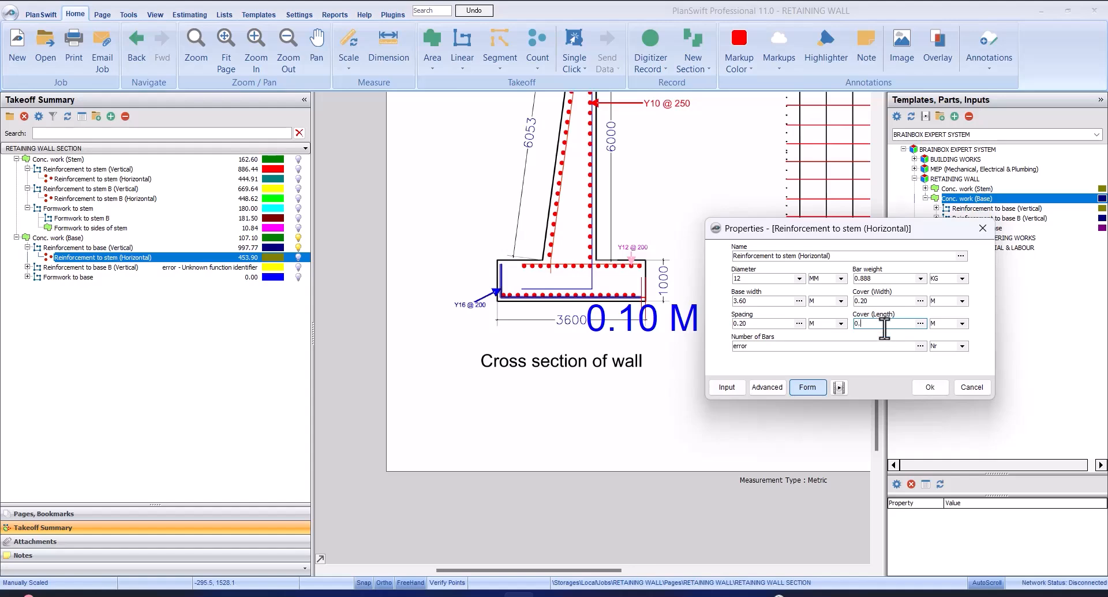
click(925, 385)
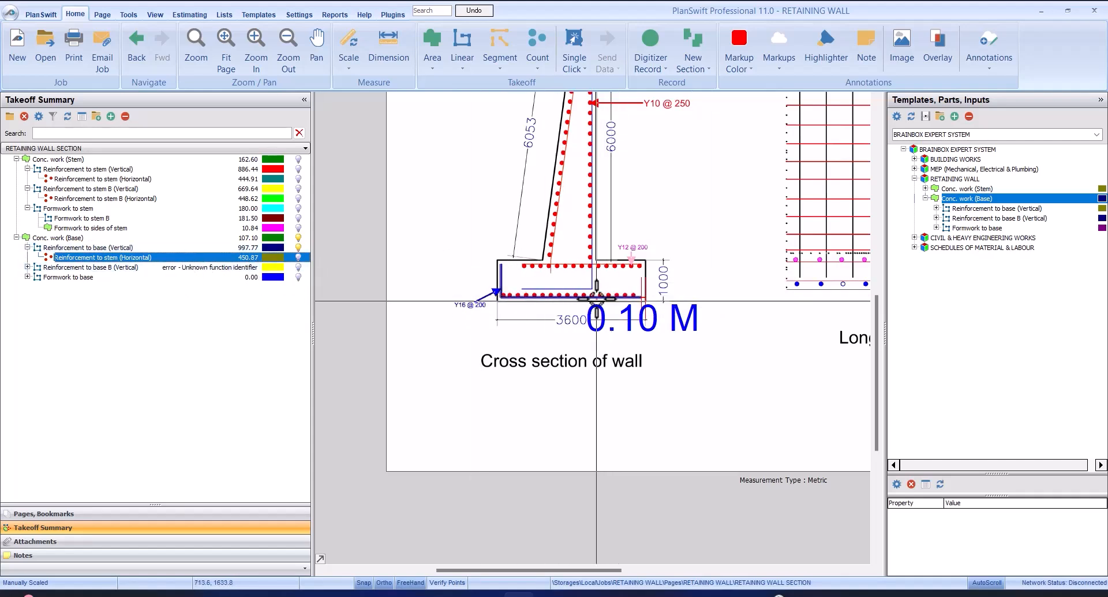
Record Reinforcement to base B (Vertical) along the full base top bar, about 2.90 m from the Y12 end to the opposite end
click(168, 247)
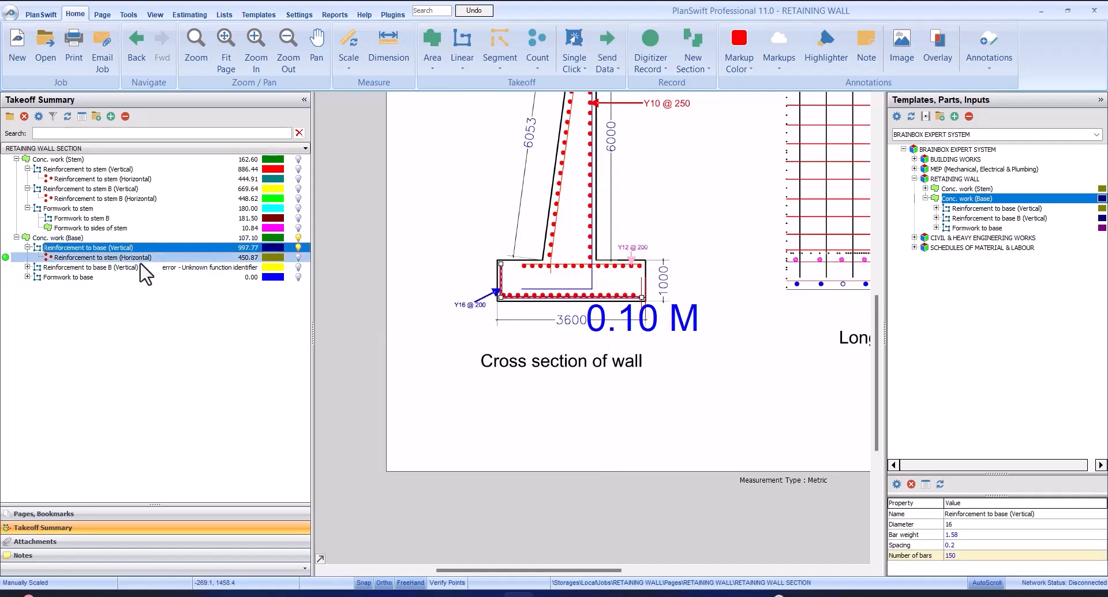
click(145, 257)
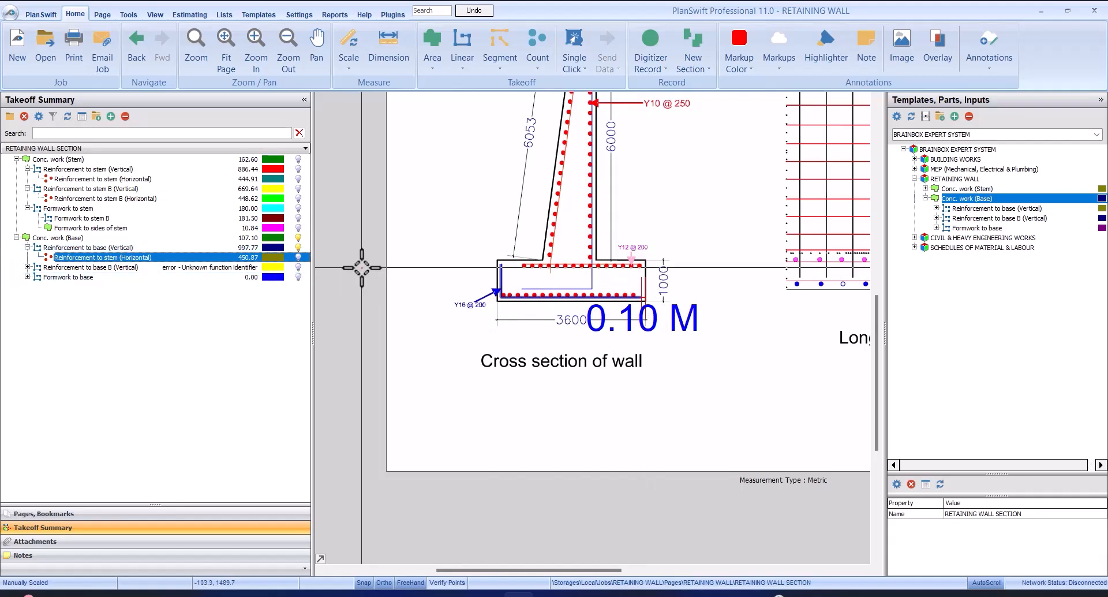
scroll(643, 263, up, 3)
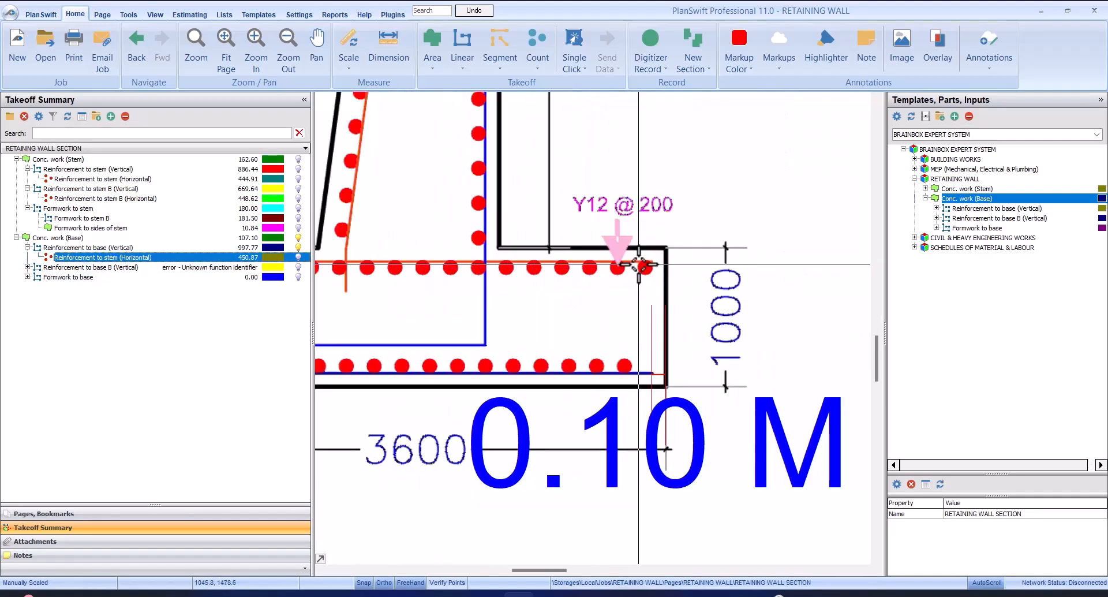
scroll(645, 264, down, 1)
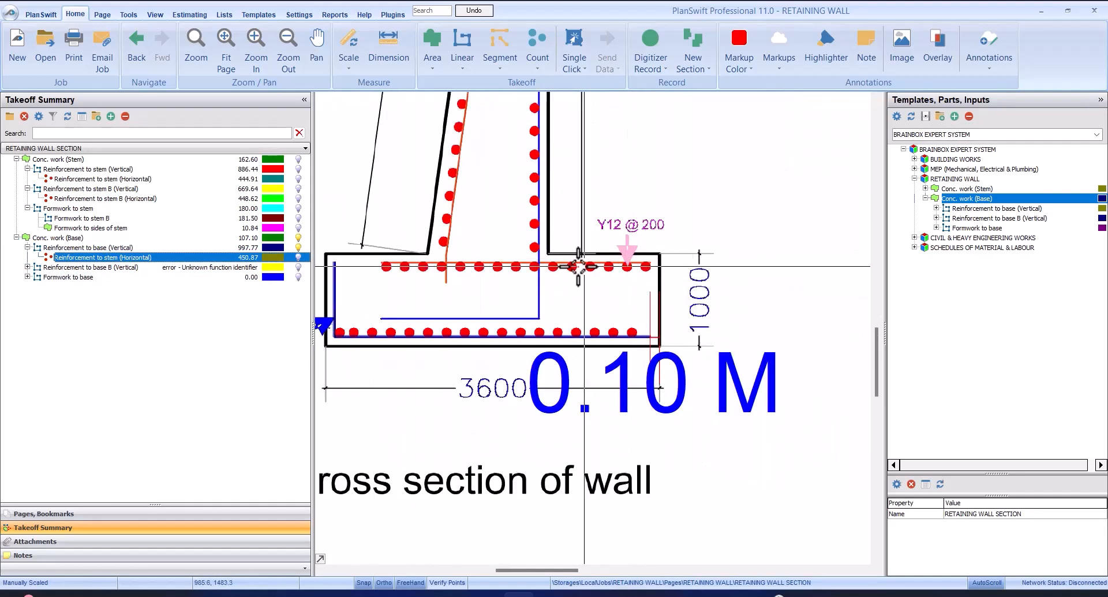
click(65, 267)
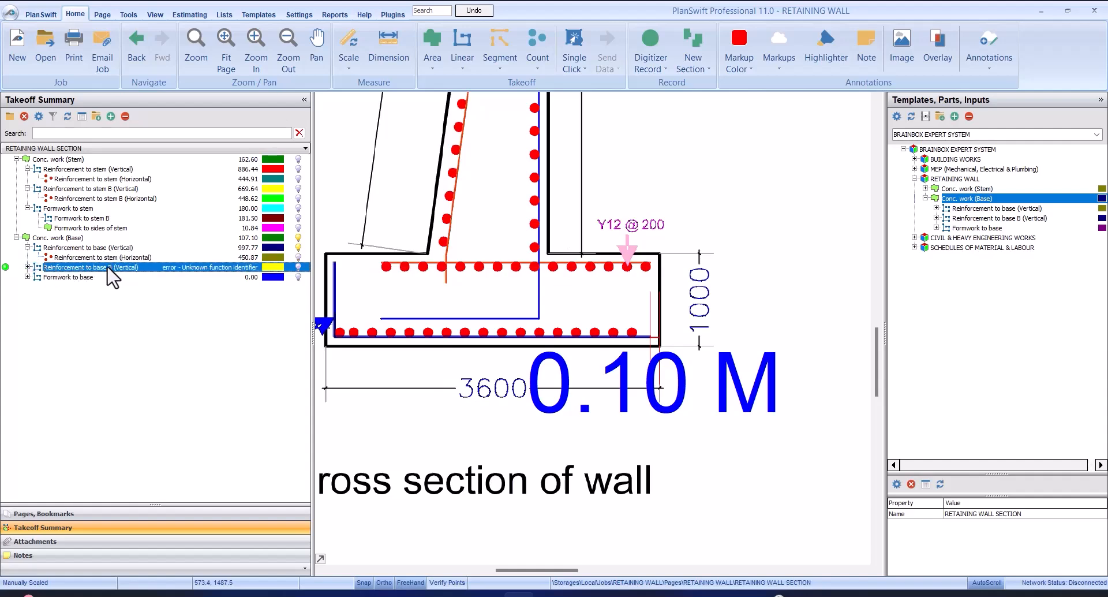
click(6, 268)
scroll(651, 265, up, 4)
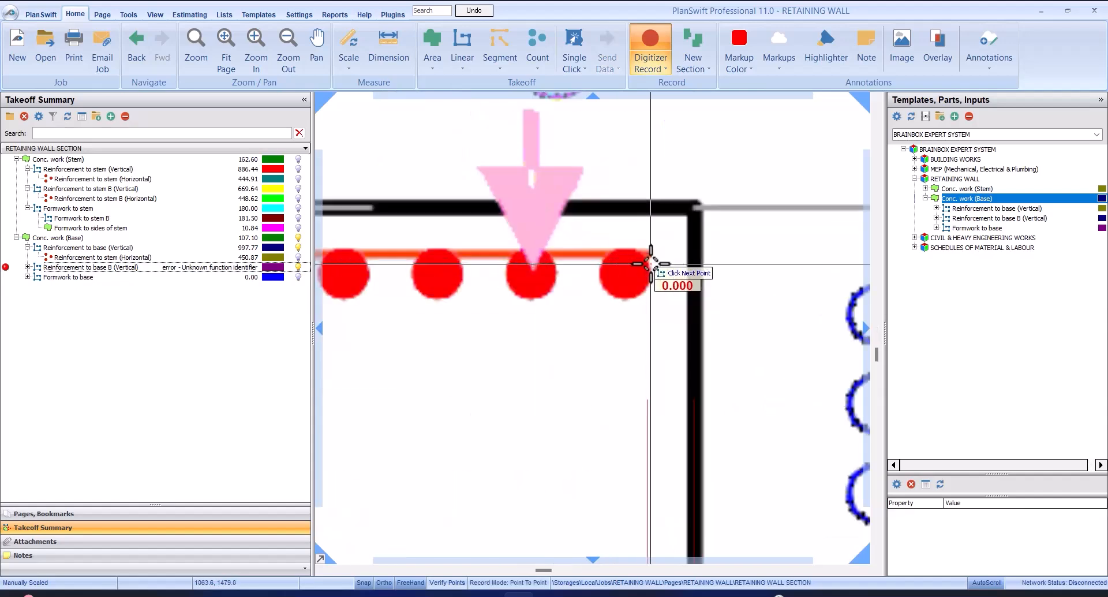
scroll(651, 250, down, 4)
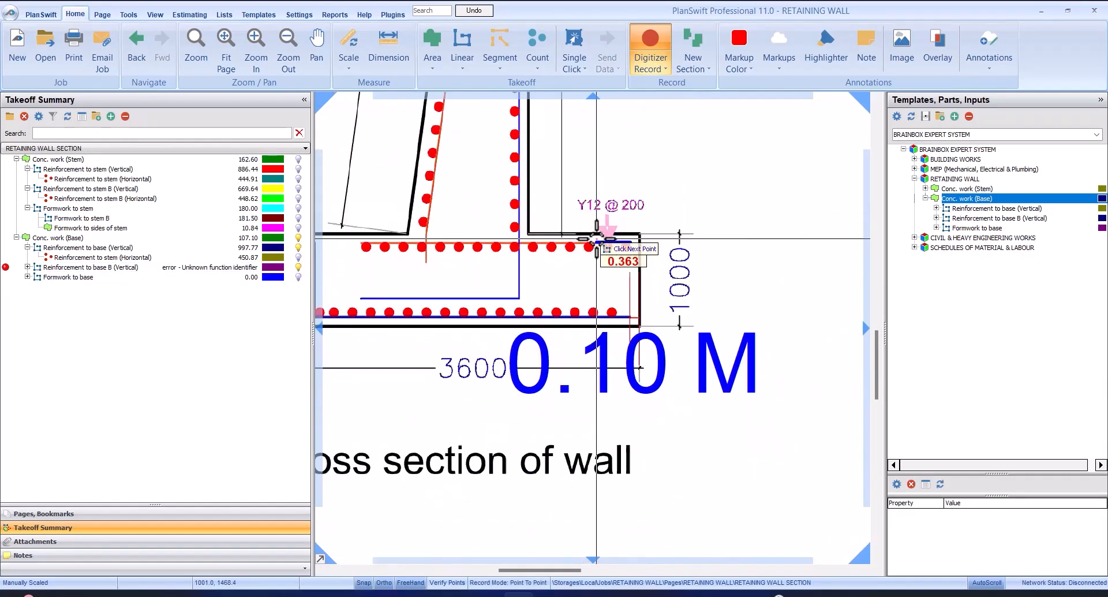
scroll(334, 233, up, 4)
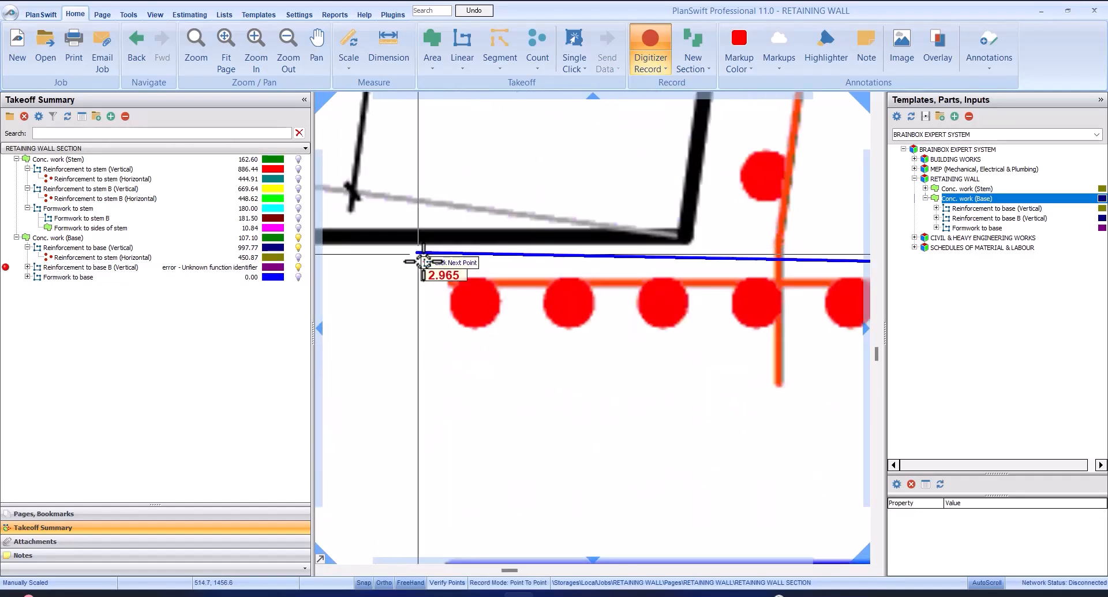
click(448, 282)
right_click(467, 331)
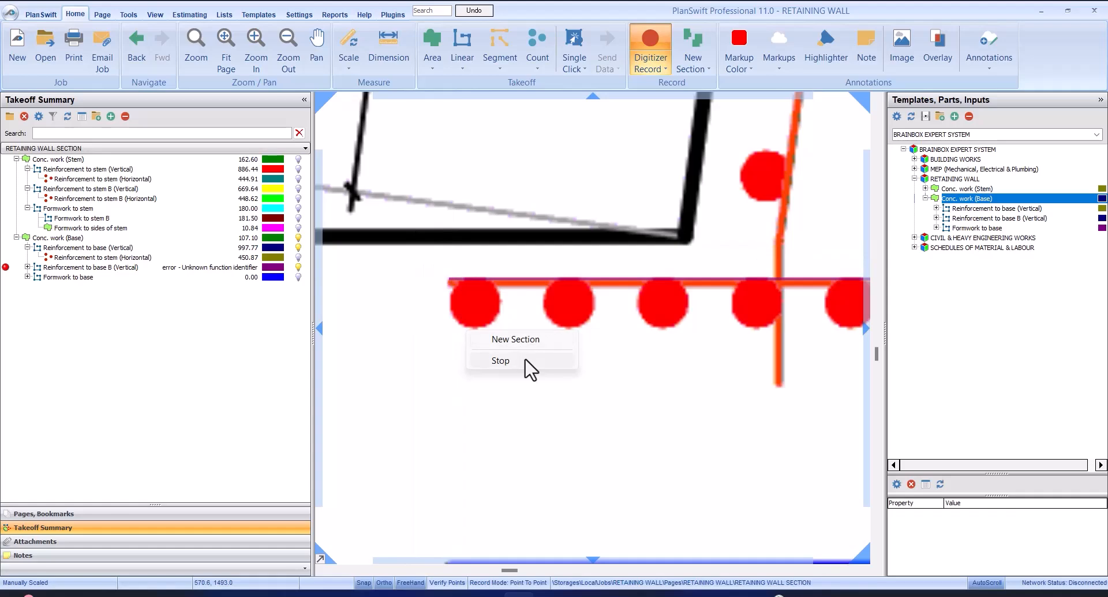
click(500, 361)
Set Reinforcement to base B (Vertical) to diameter 16 mm, bar weight 1.577 kg and spacing 0.20 m
click(165, 257)
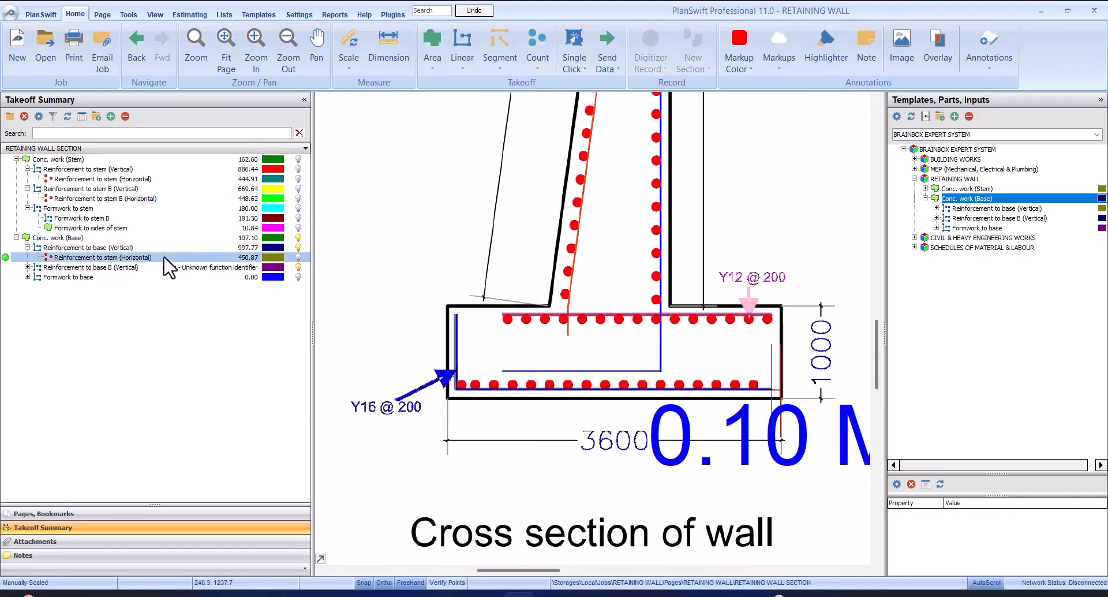
double_click(167, 268)
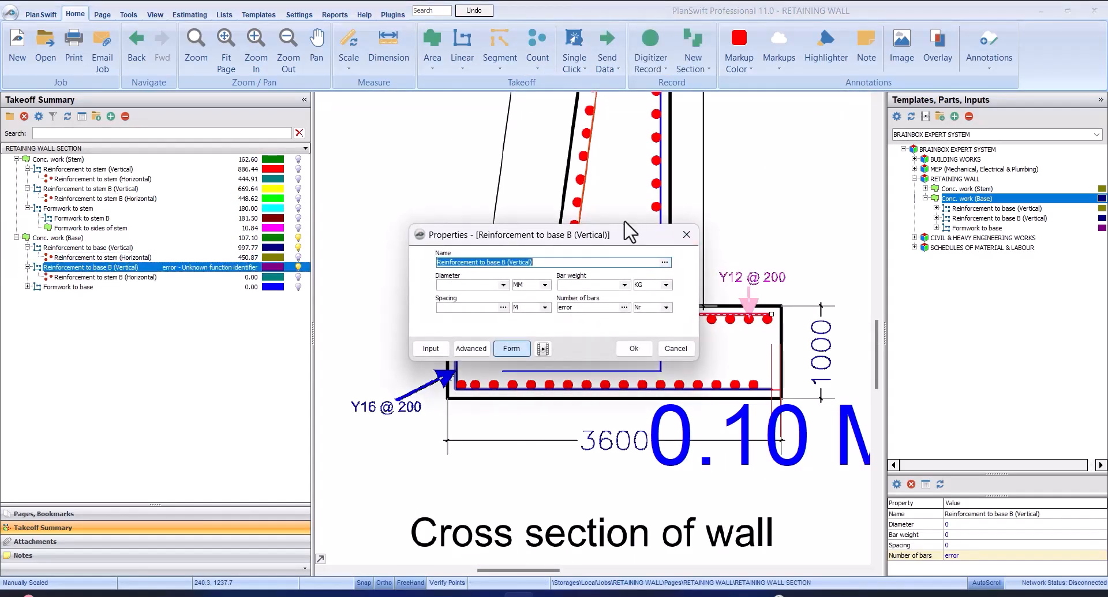
mouse_move(625, 228)
mouse_down()
mouse_move(594, 202)
mouse_move(587, 153)
mouse_up()
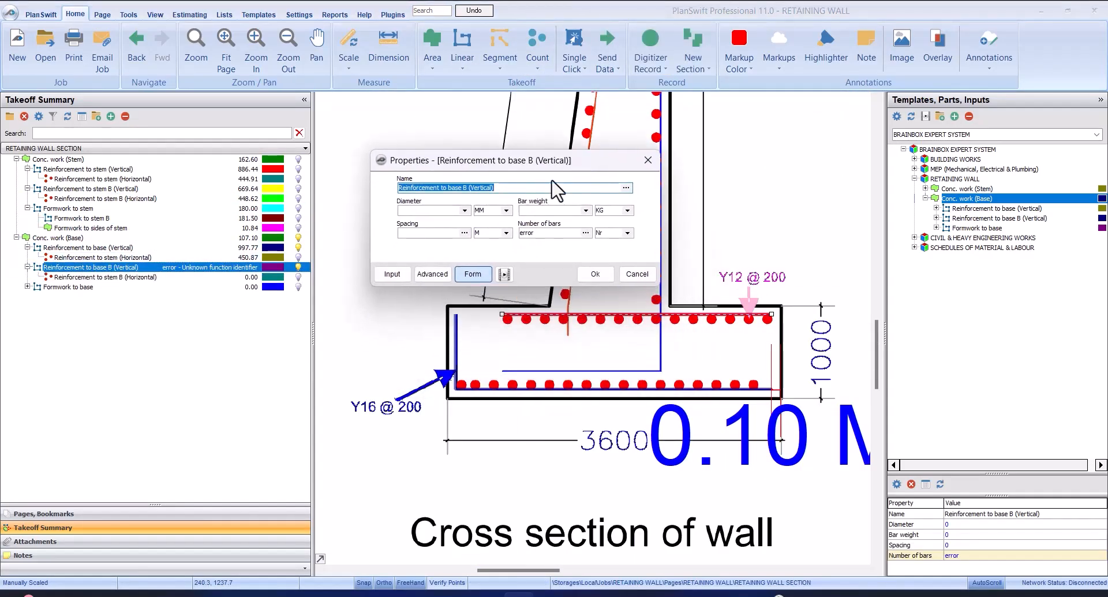
click(464, 211)
click(450, 245)
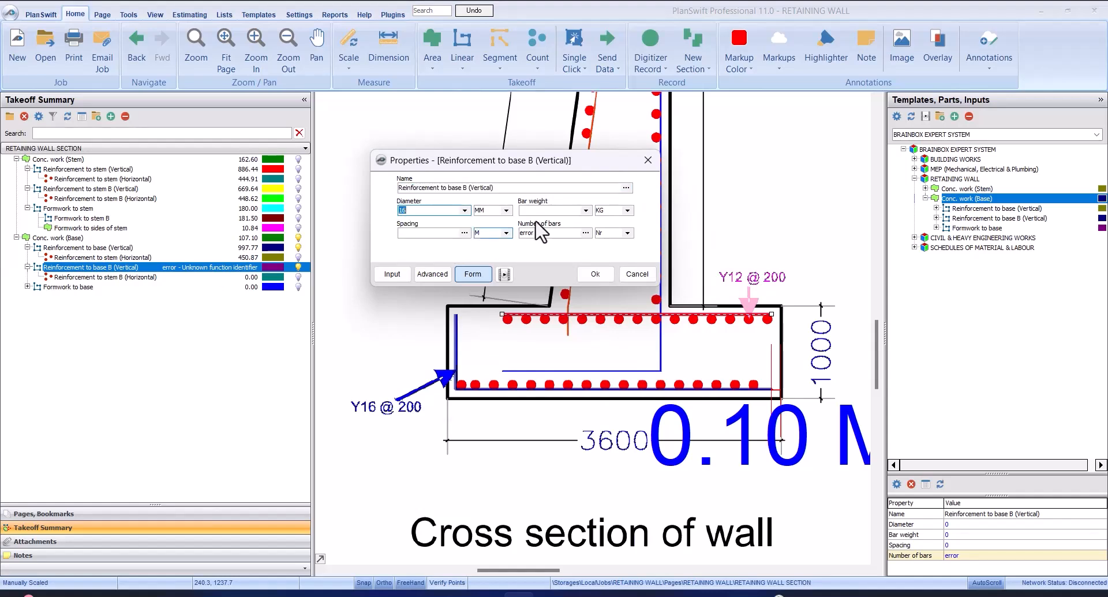
click(586, 210)
click(583, 248)
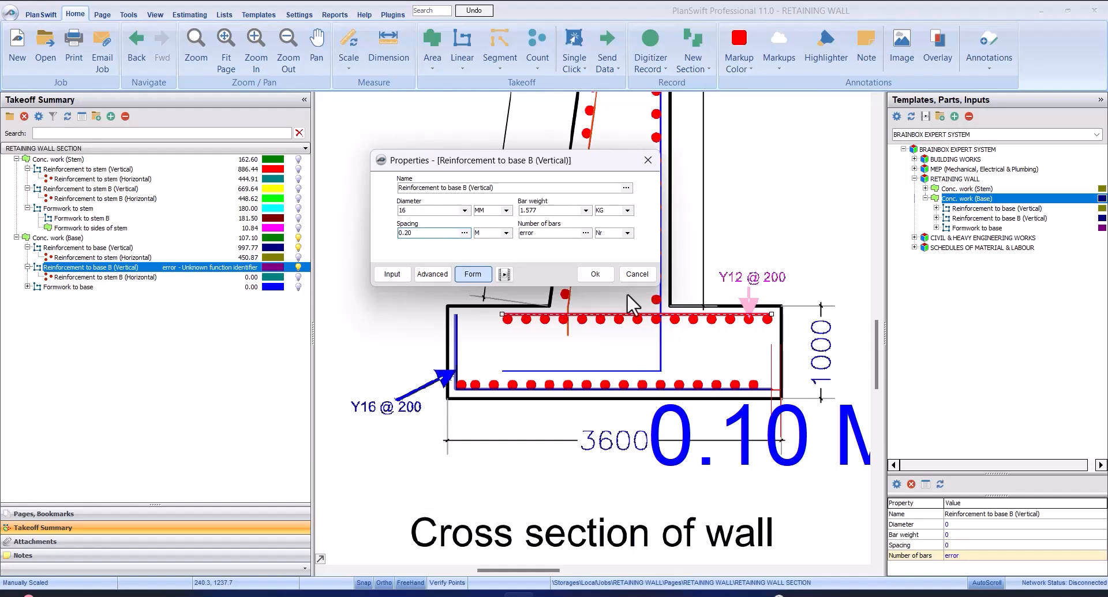
click(597, 274)
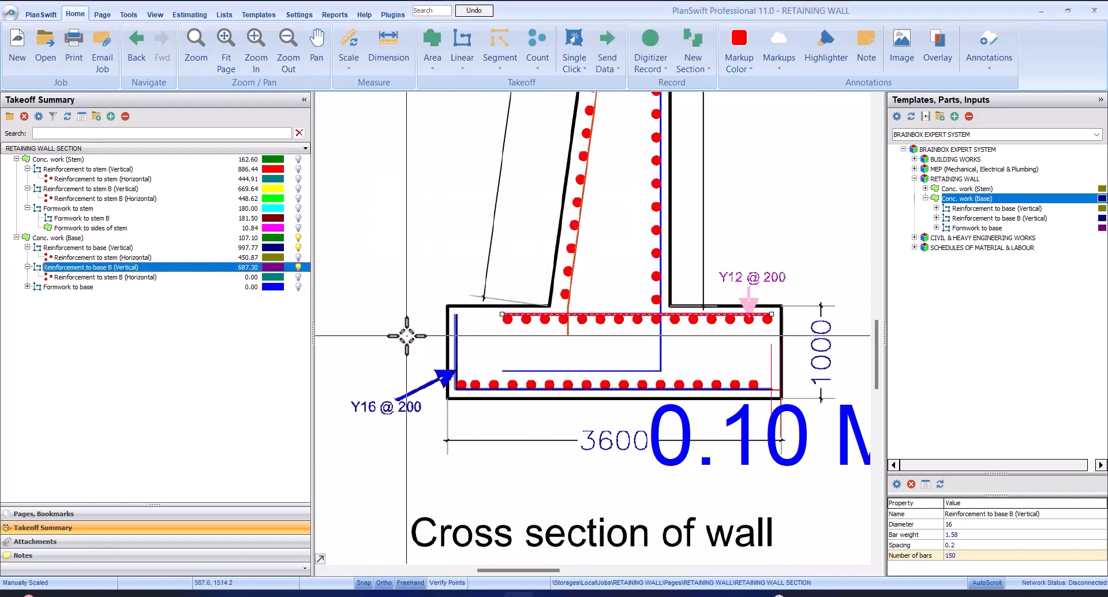
Review the properties of Reinforcement to base (Vertical) and of the Reinforcement to stem (Horizontal) nested under it
click(755, 384)
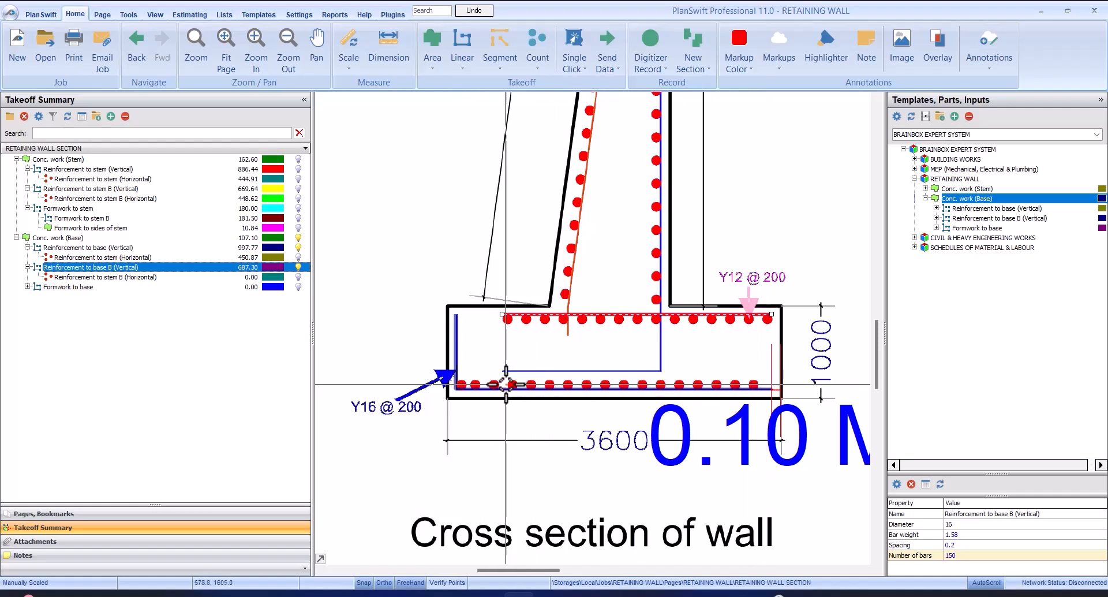
double_click(118, 247)
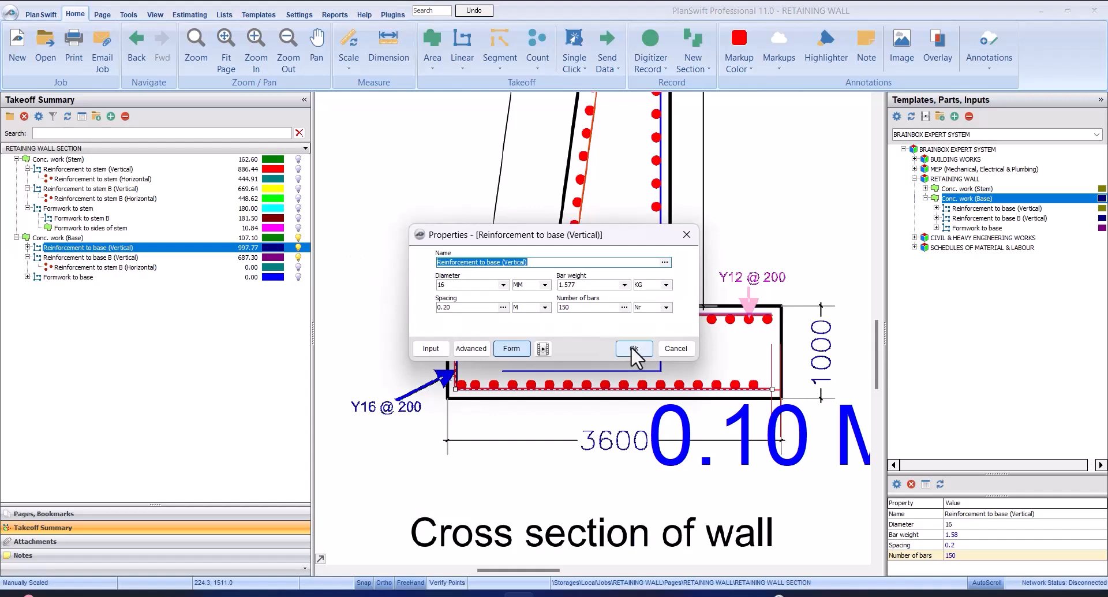
click(633, 348)
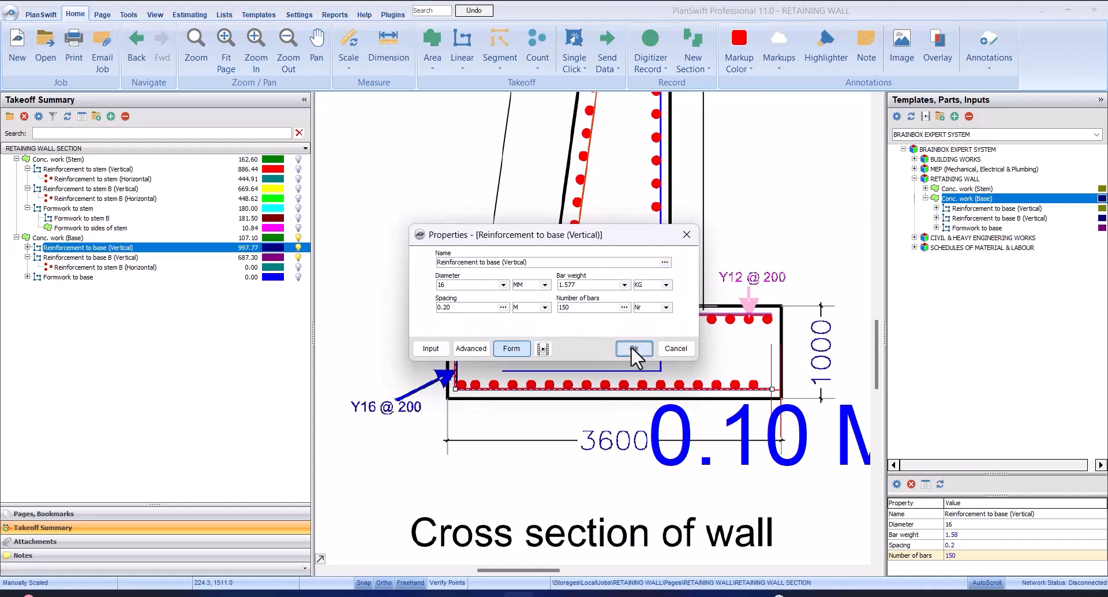
click(27, 247)
double_click(65, 258)
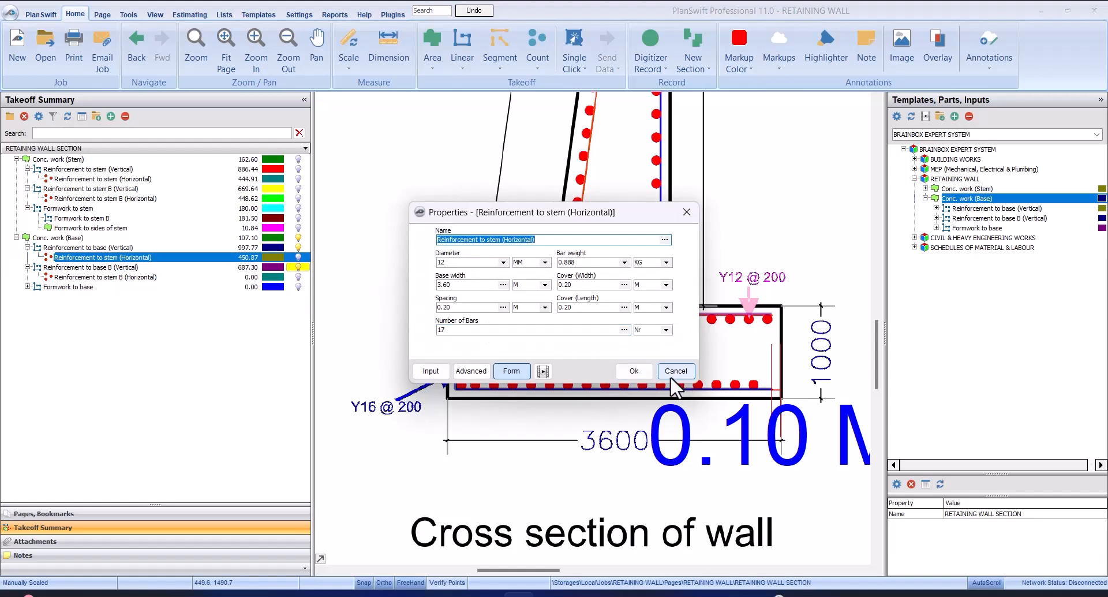
click(627, 370)
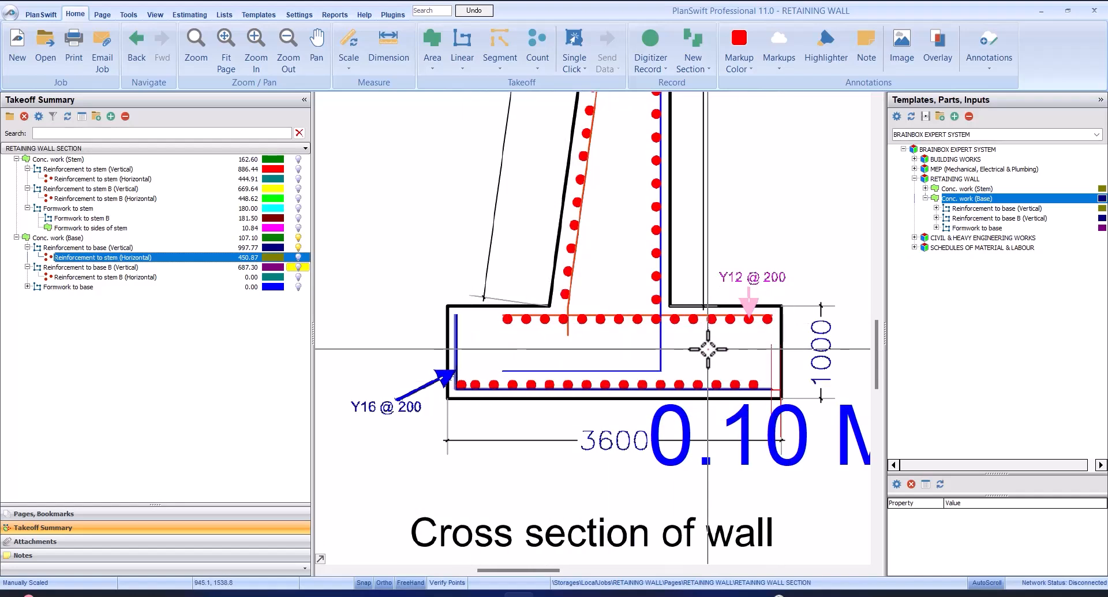
Check the properties of Reinforcement to base B (Vertical), including its diameter, bar weight, spacing and number of bars
click(145, 260)
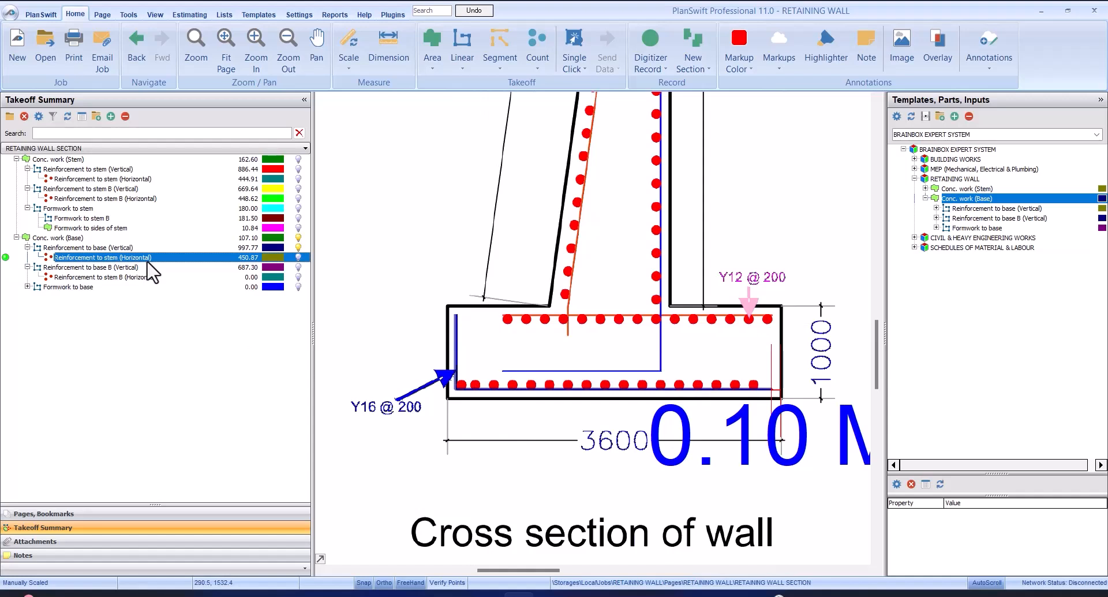
click(162, 278)
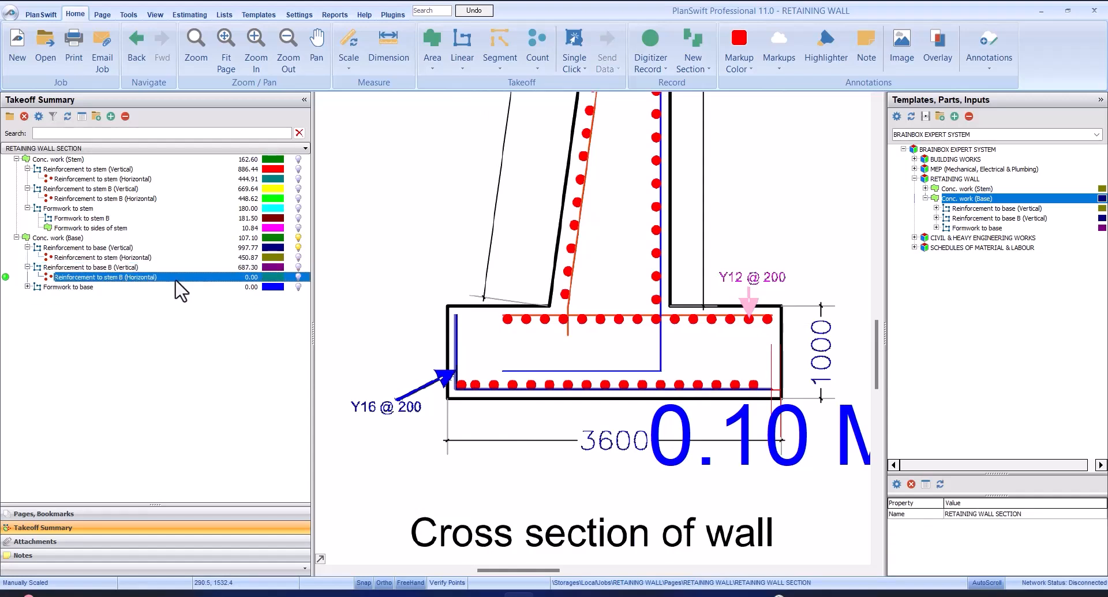
click(168, 268)
double_click(170, 267)
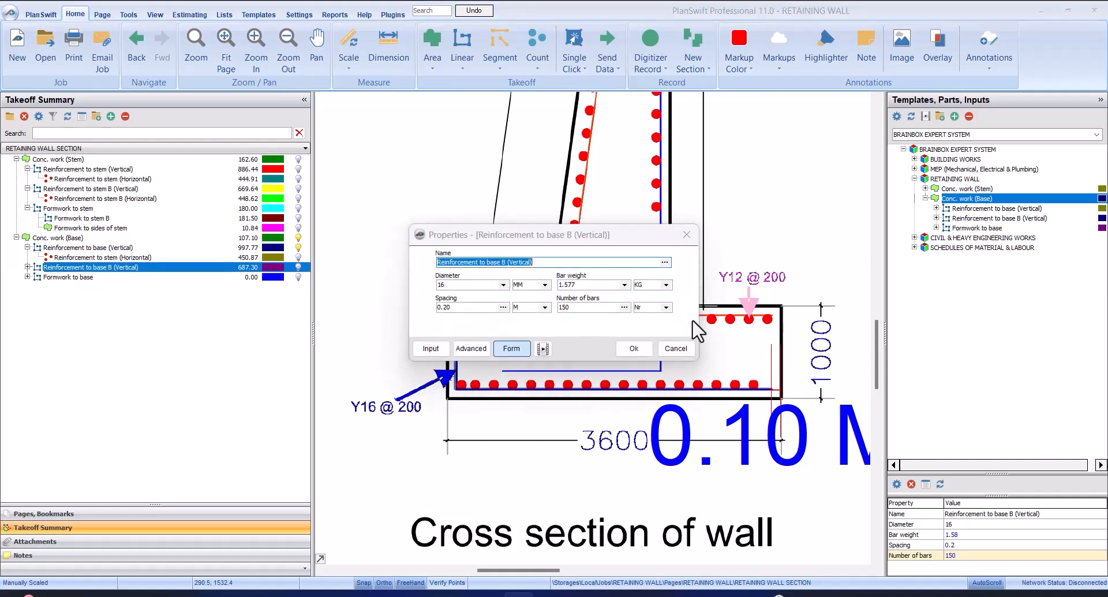
click(628, 346)
click(51, 269)
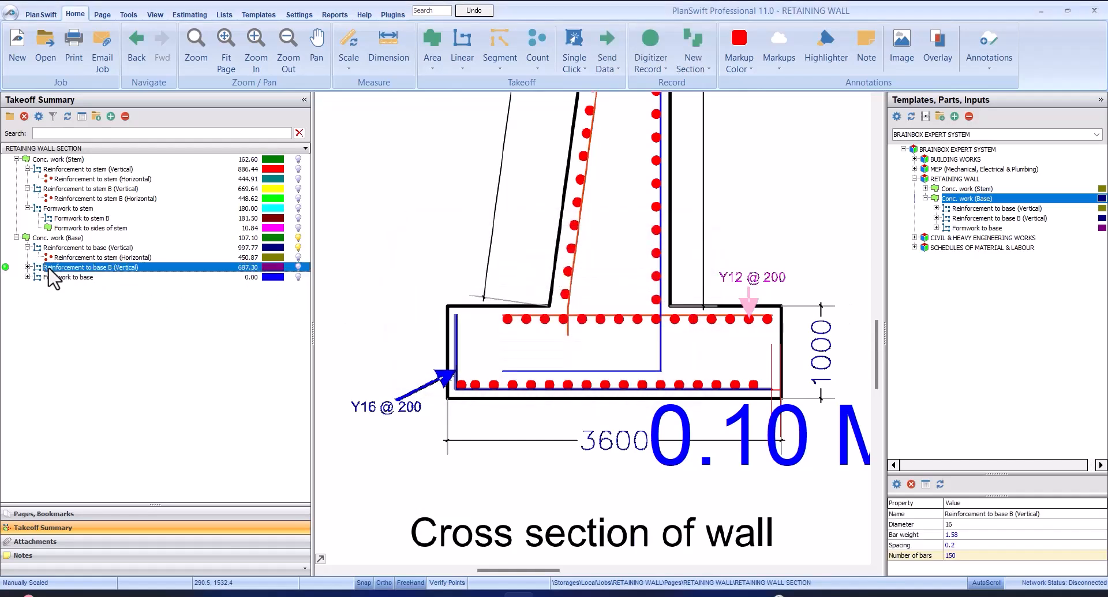
Set the diameter to 12 mm and bar weight to 0.888 kg for Reinforcement to stem B (Horizontal) under Reinforcement to base B (Vertical)
click(28, 267)
click(154, 277)
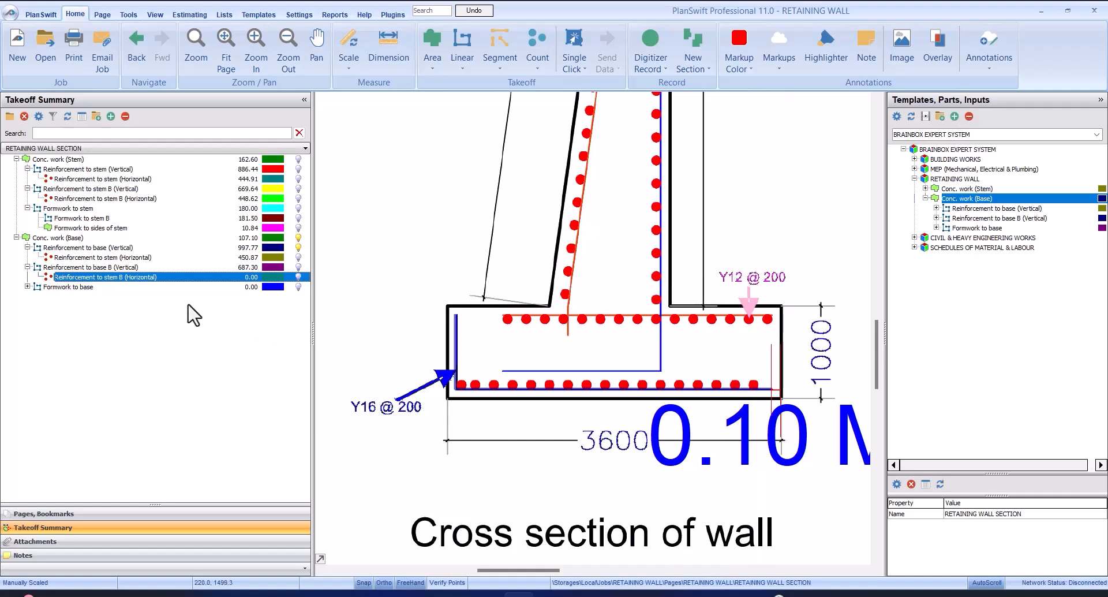
double_click(155, 277)
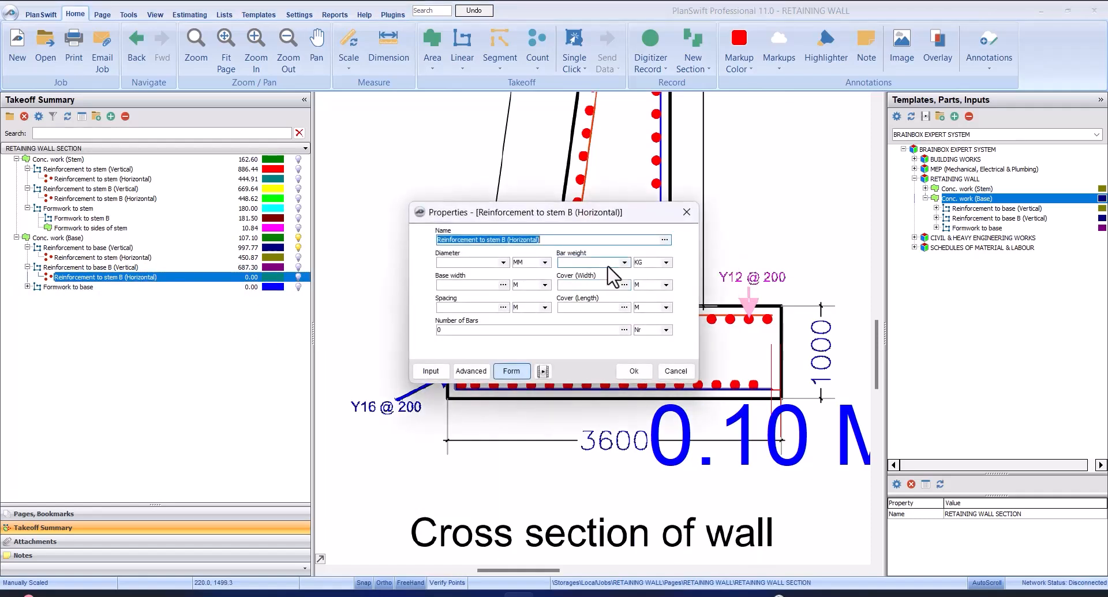
drag(532, 171, 532, 128)
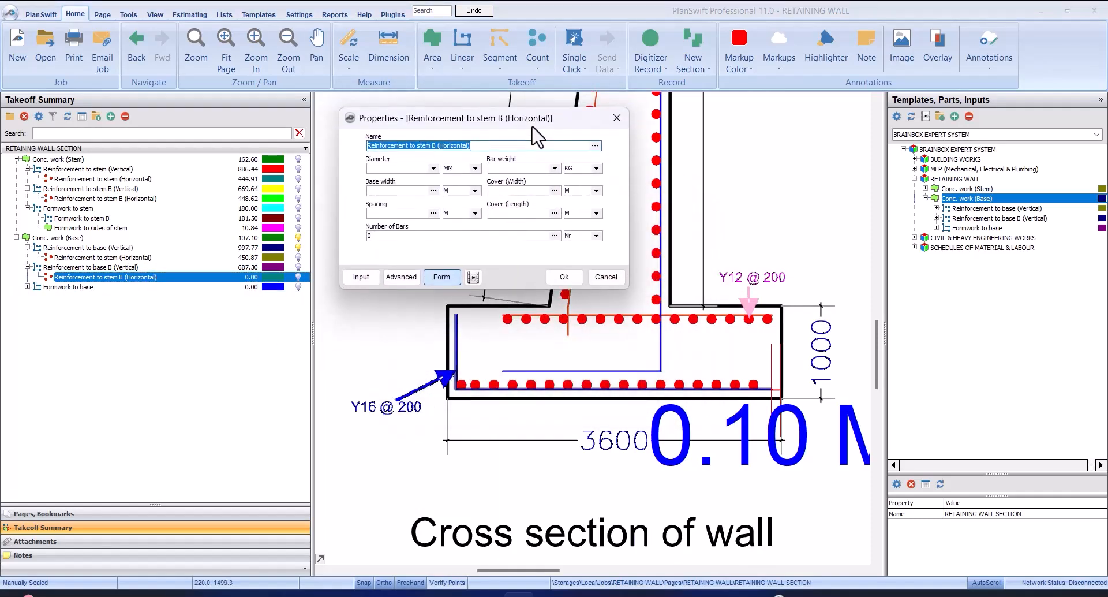
click(433, 168)
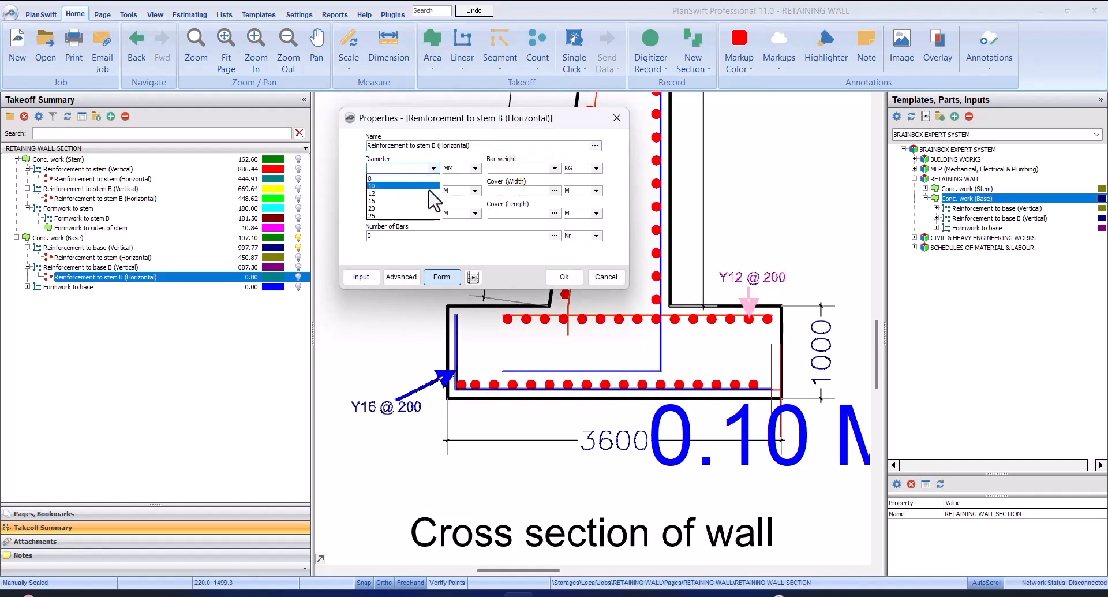
click(436, 209)
click(433, 168)
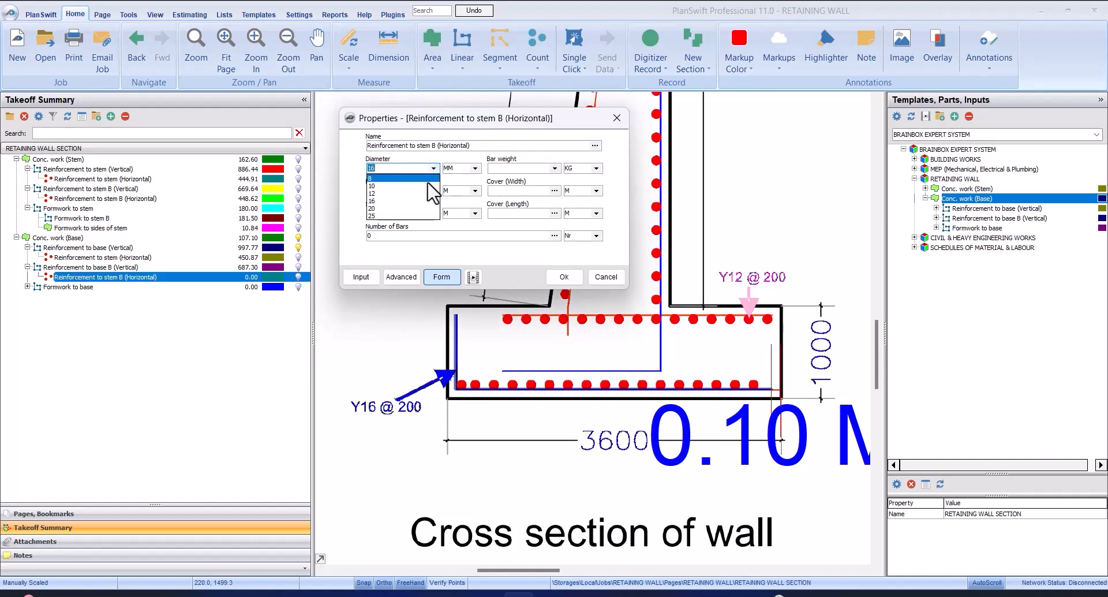
click(436, 200)
click(553, 169)
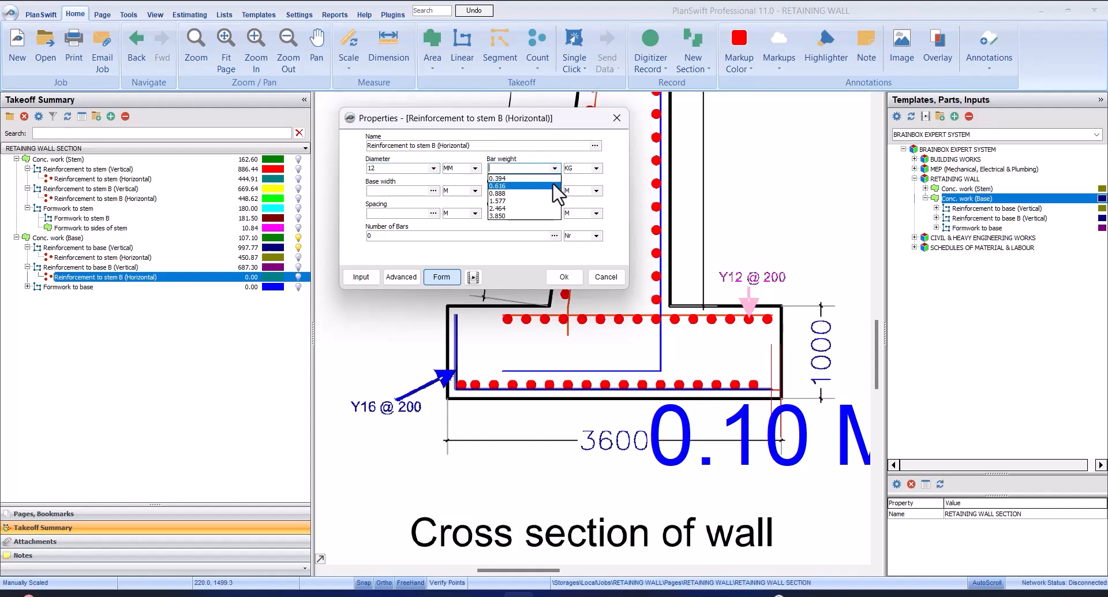
click(555, 194)
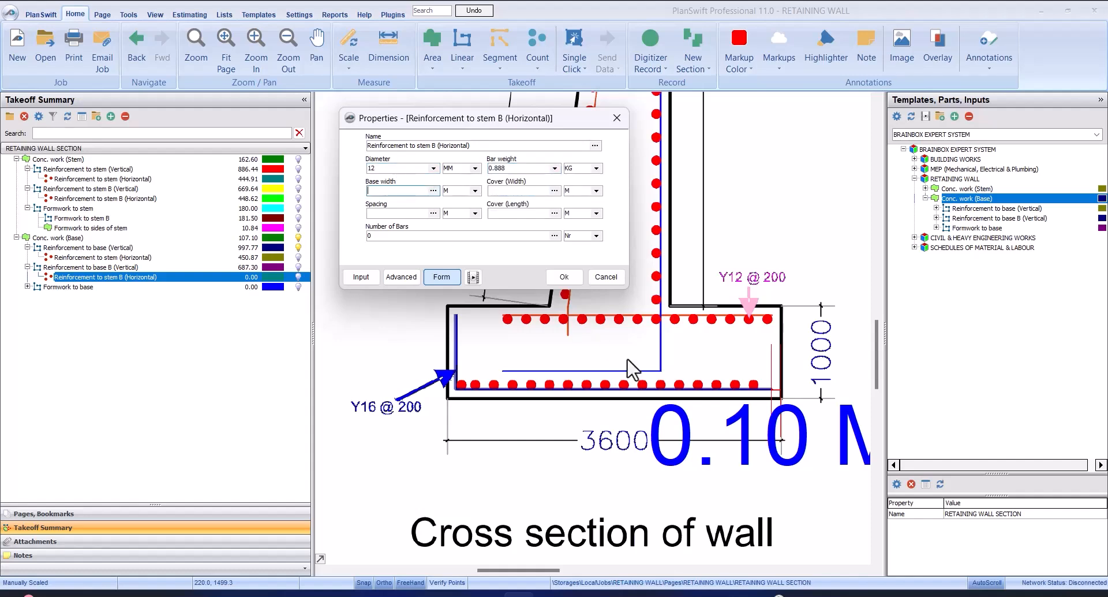
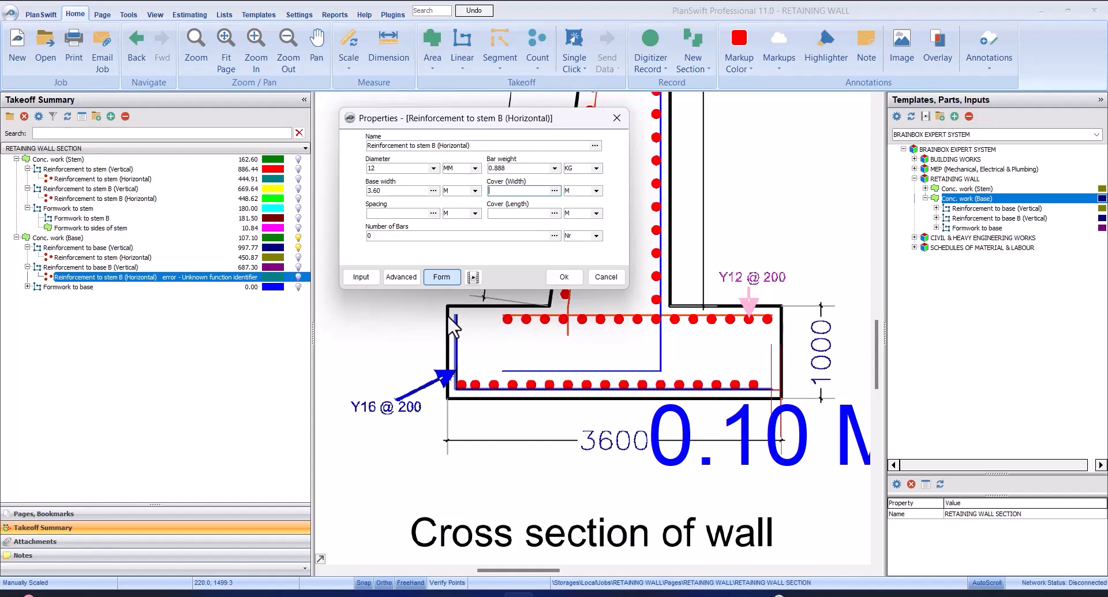
Dimension the horizontal gap between the start of the base's upper reinforcement and the base's left outer edge
click(566, 278)
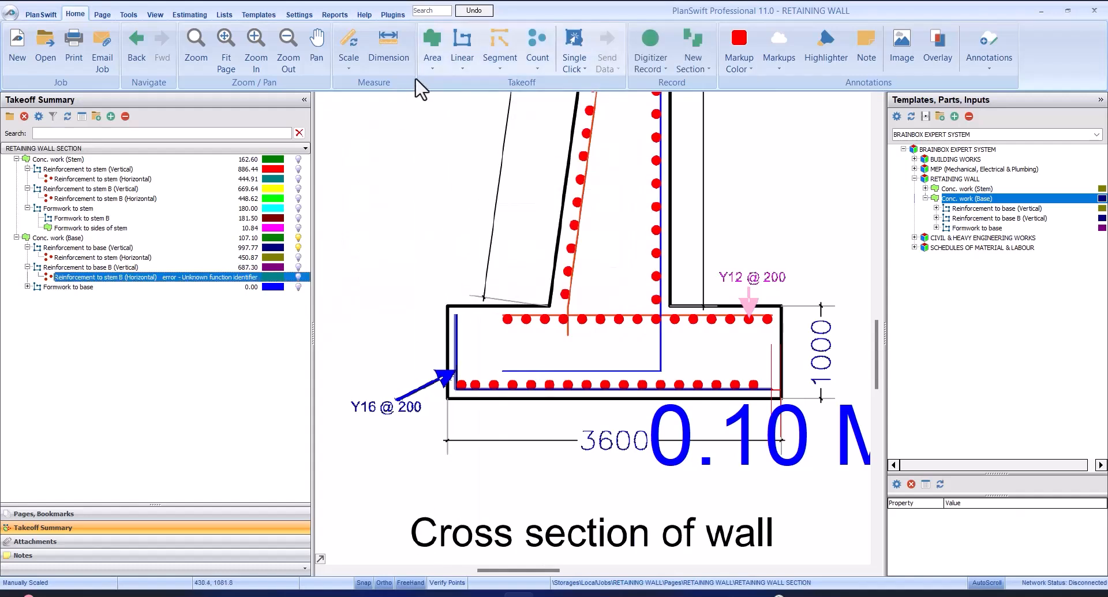
click(391, 39)
scroll(449, 289, up, 5)
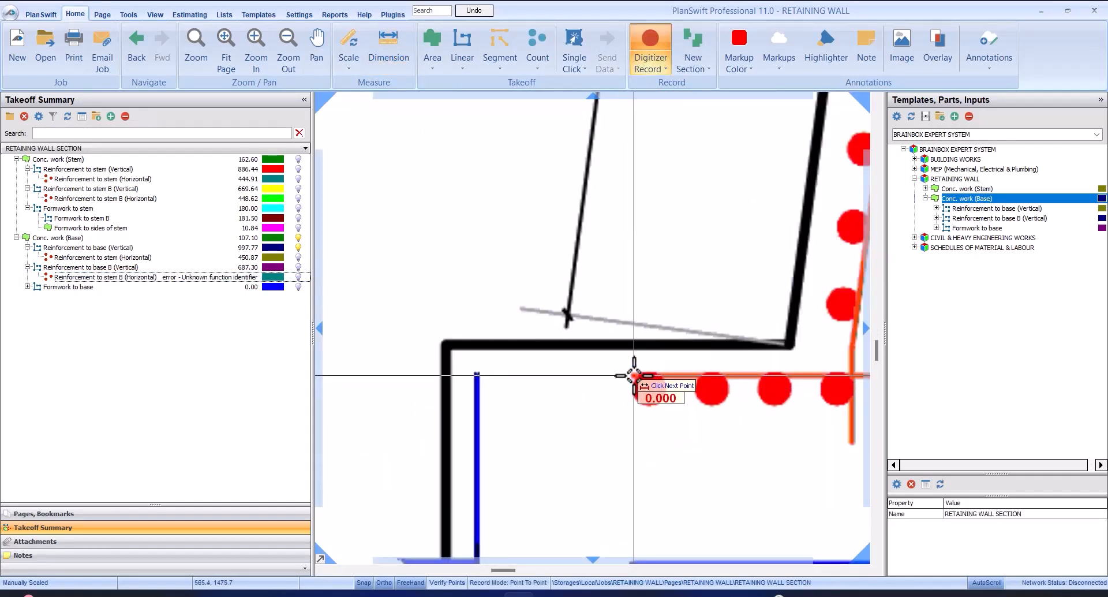
click(634, 375)
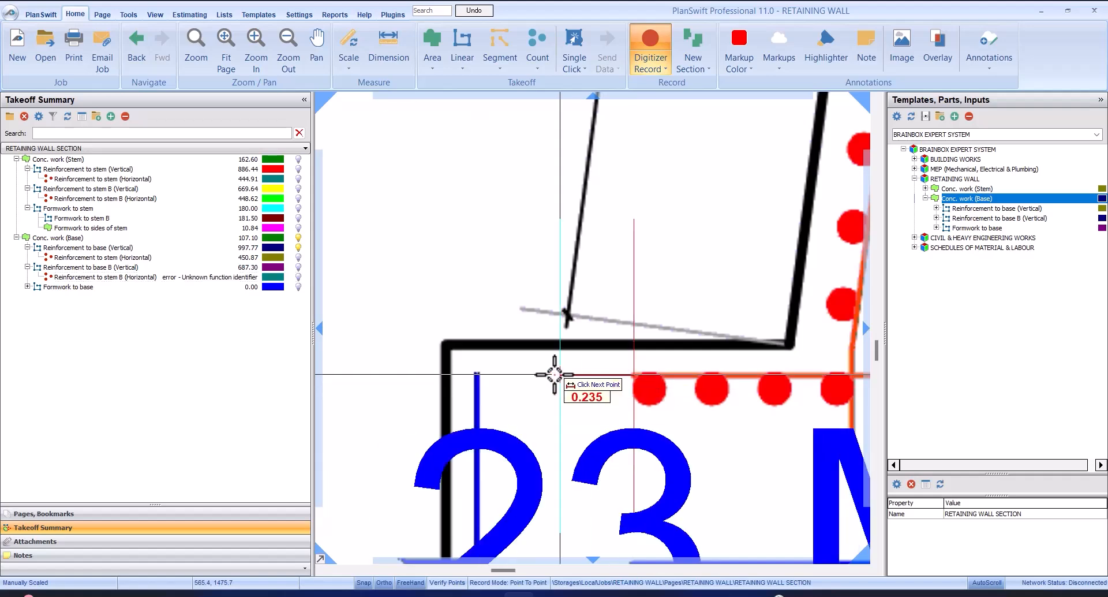
scroll(441, 373, down, 2)
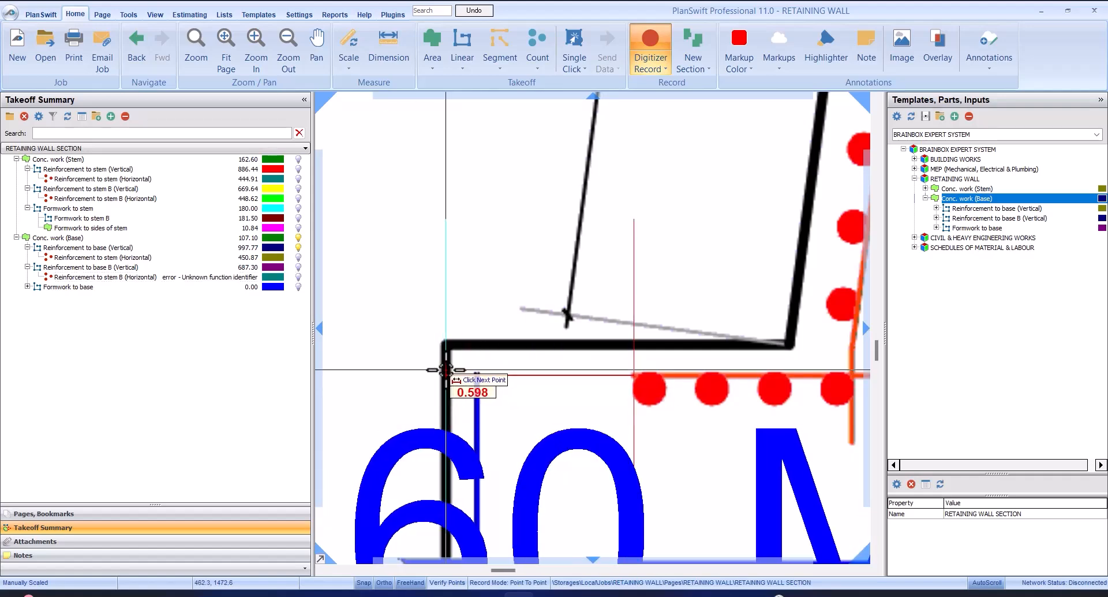
click(444, 369)
scroll(456, 403, down, 2)
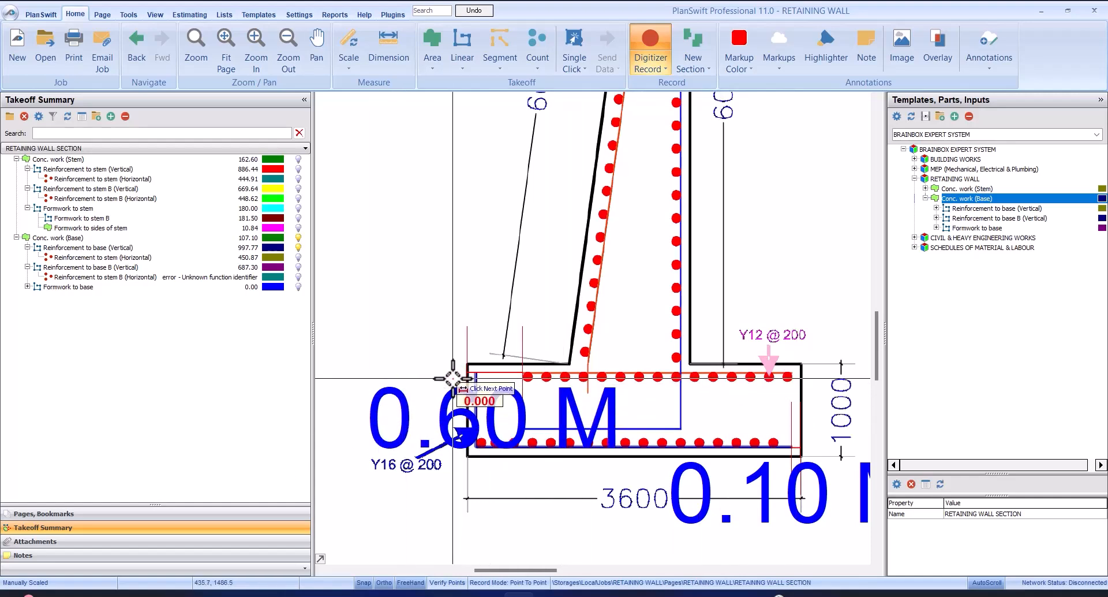
key(Escape)
click(212, 299)
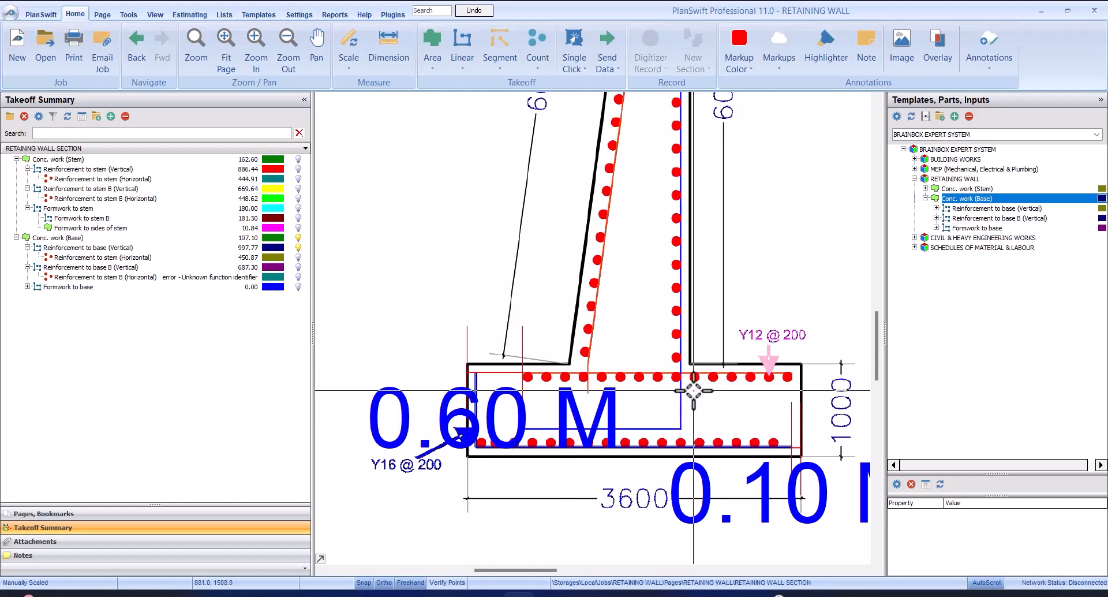
Set Reinforcement to stem B (Horizontal) under the base to cover (width) 0.70 m, spacing 0.20 m and cover (length) 0.20 m
click(119, 278)
click(587, 285)
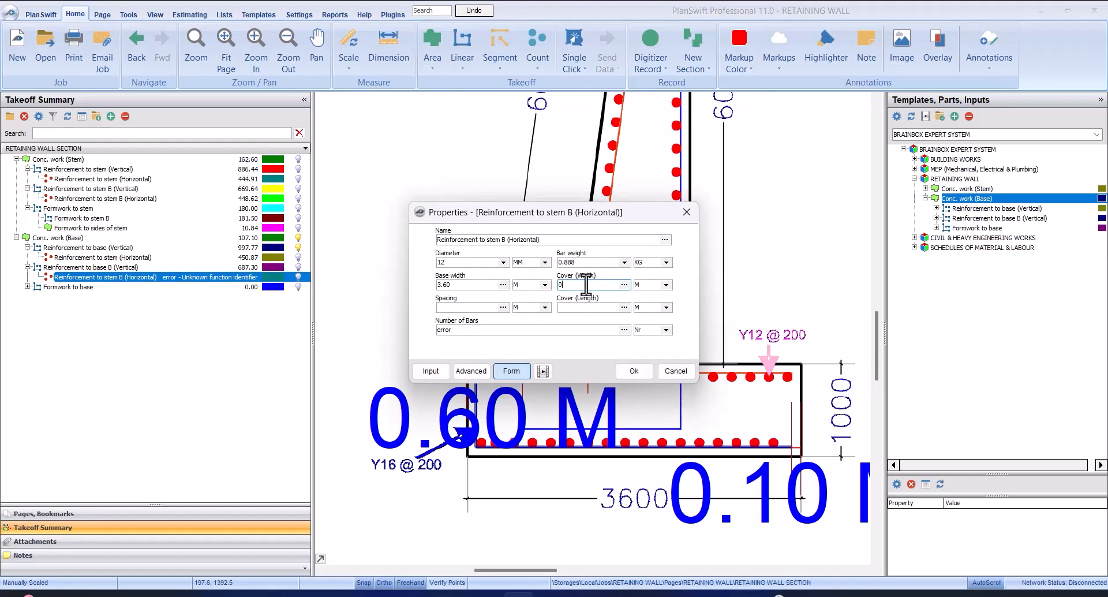
text(0.70)
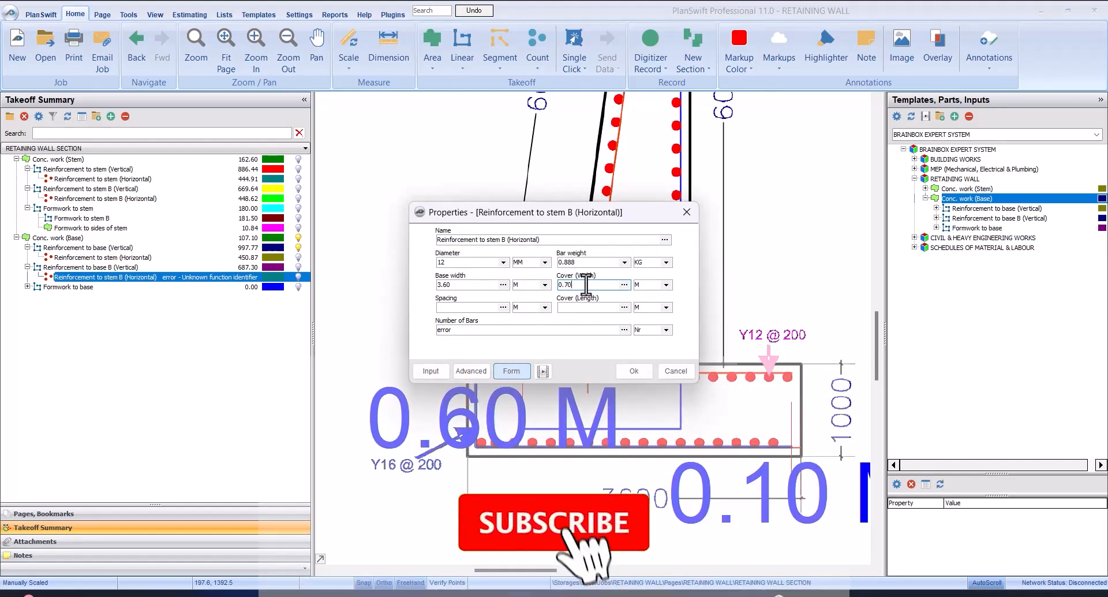
click(473, 310)
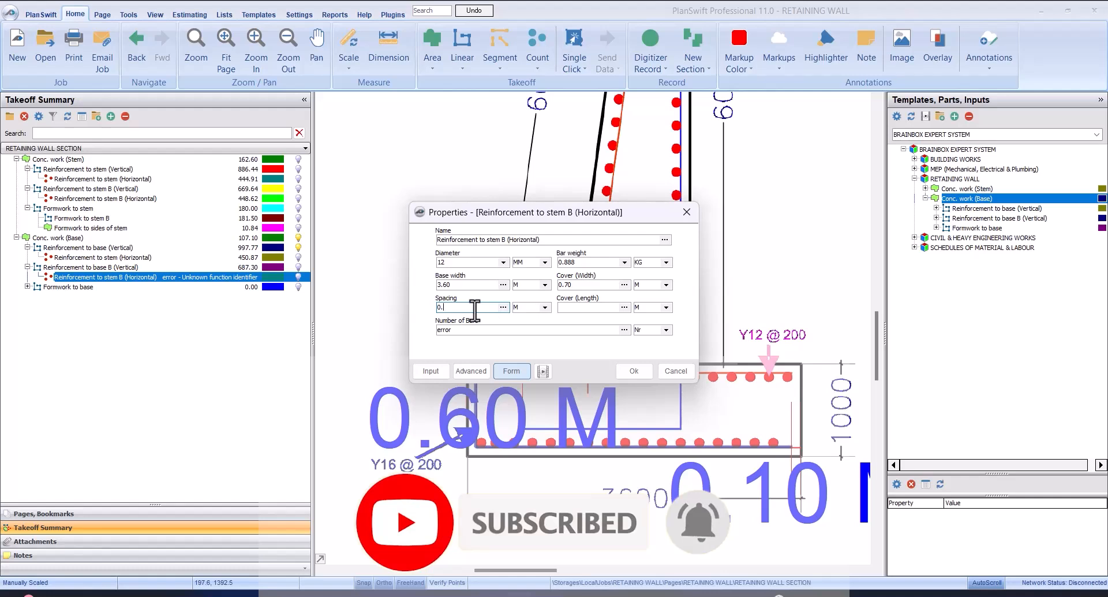
click(585, 307)
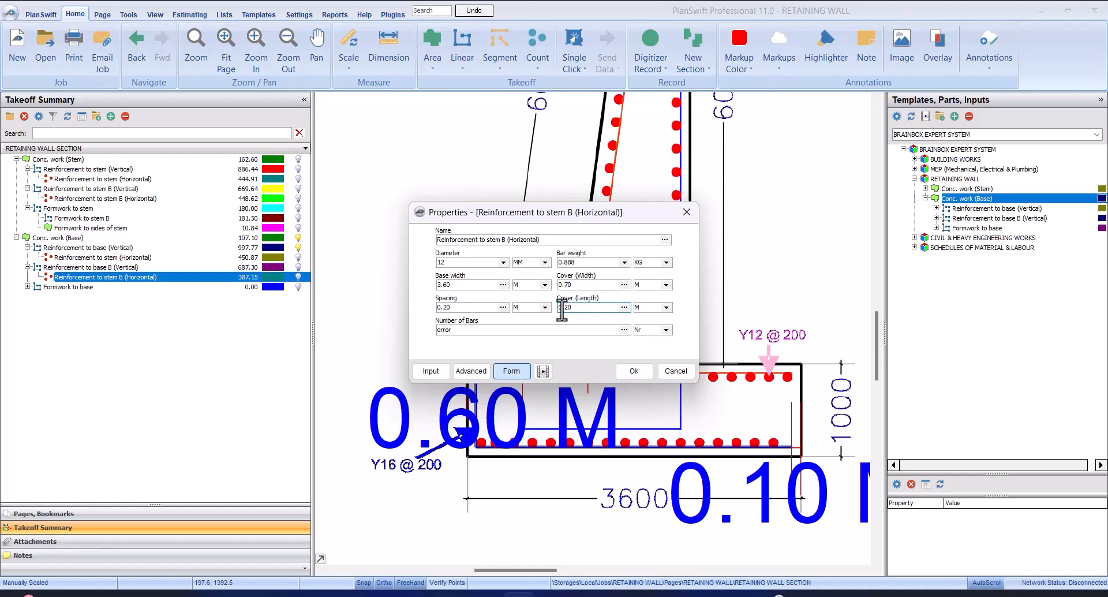
click(635, 373)
click(635, 373)
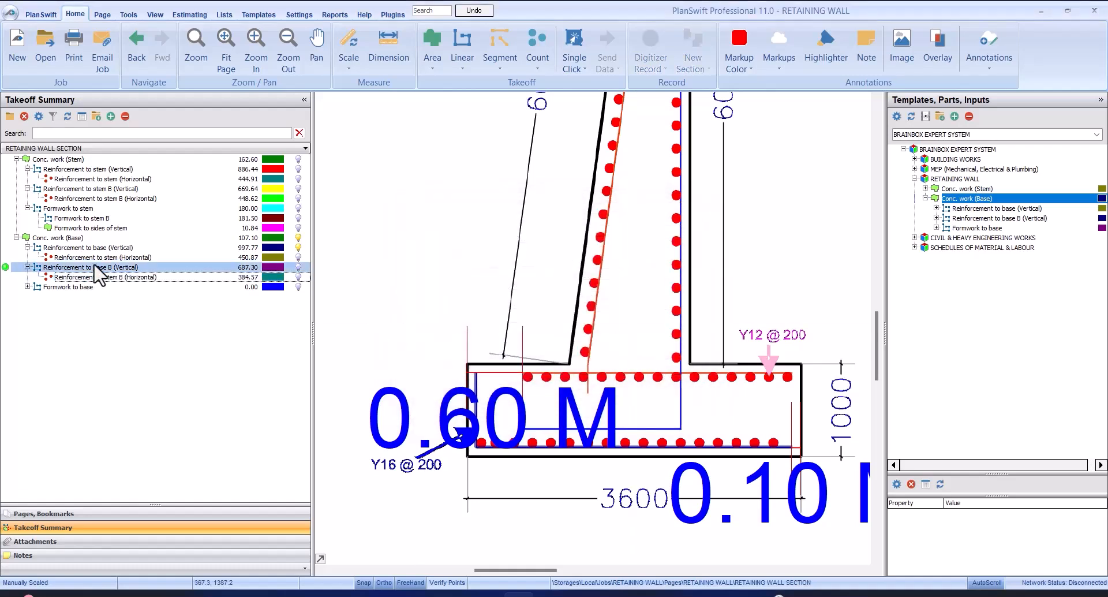
Examine the retaining wall's upper and lower ends on the SITE PLAN page
click(91, 513)
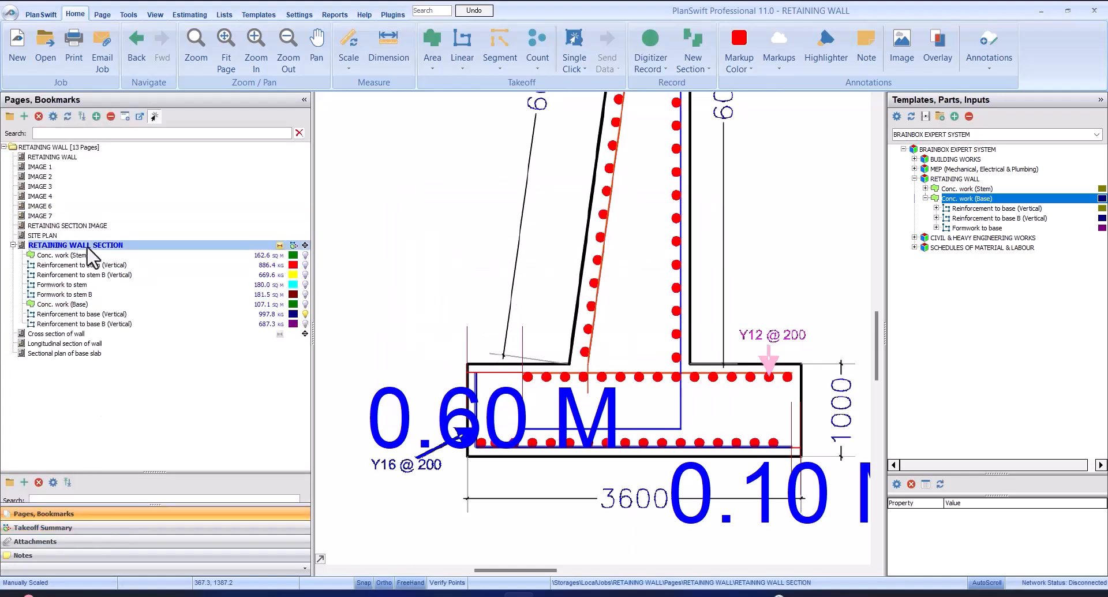
click(58, 235)
scroll(635, 214, up, 5)
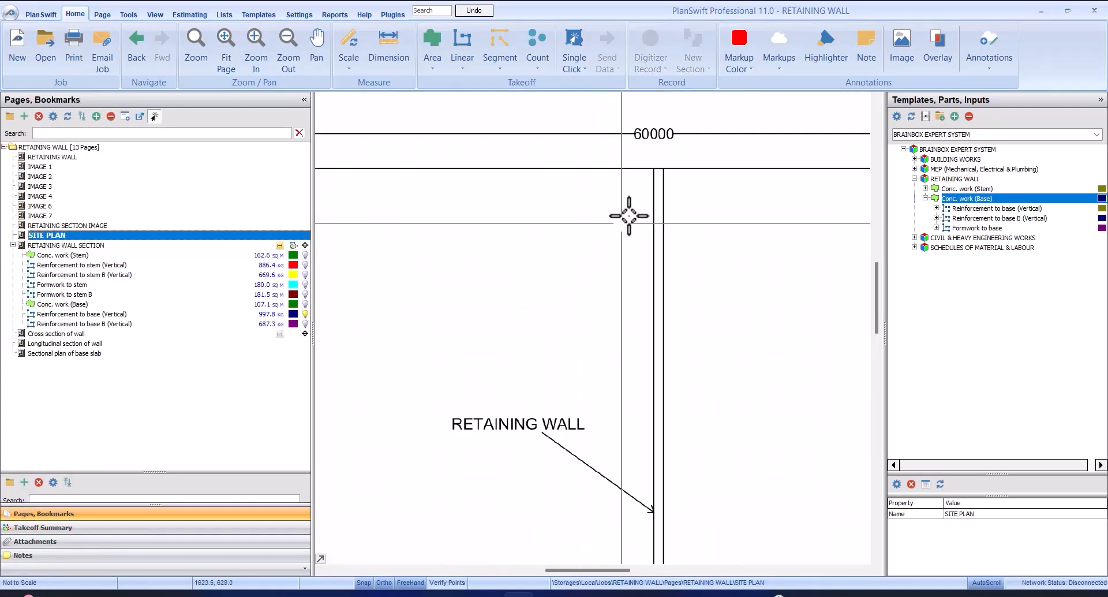
scroll(653, 171, up, 3)
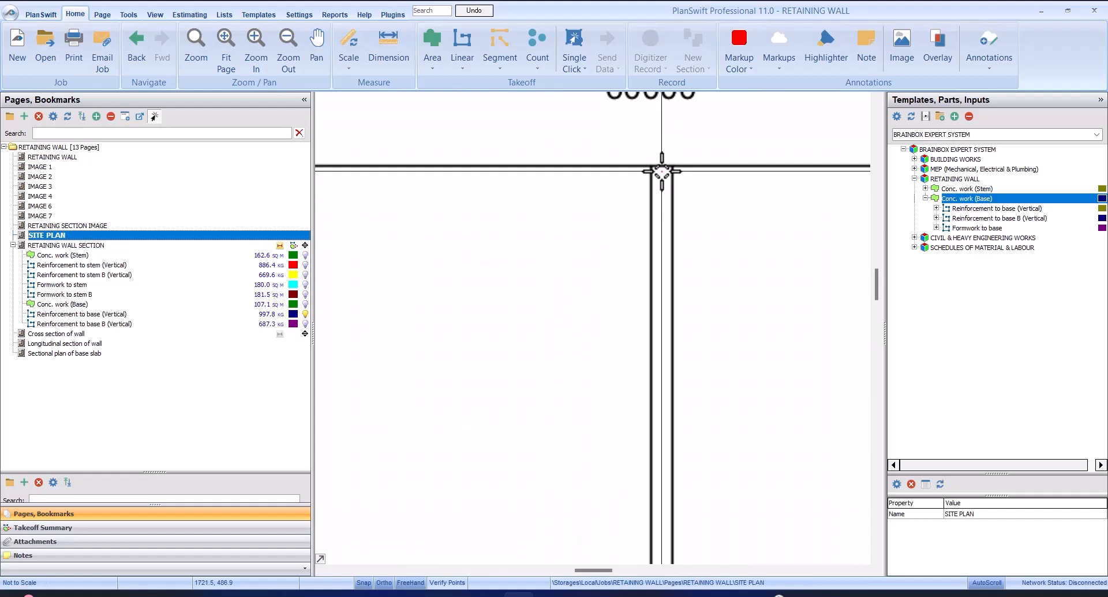
scroll(665, 173, down, 5)
scroll(657, 462, up, 4)
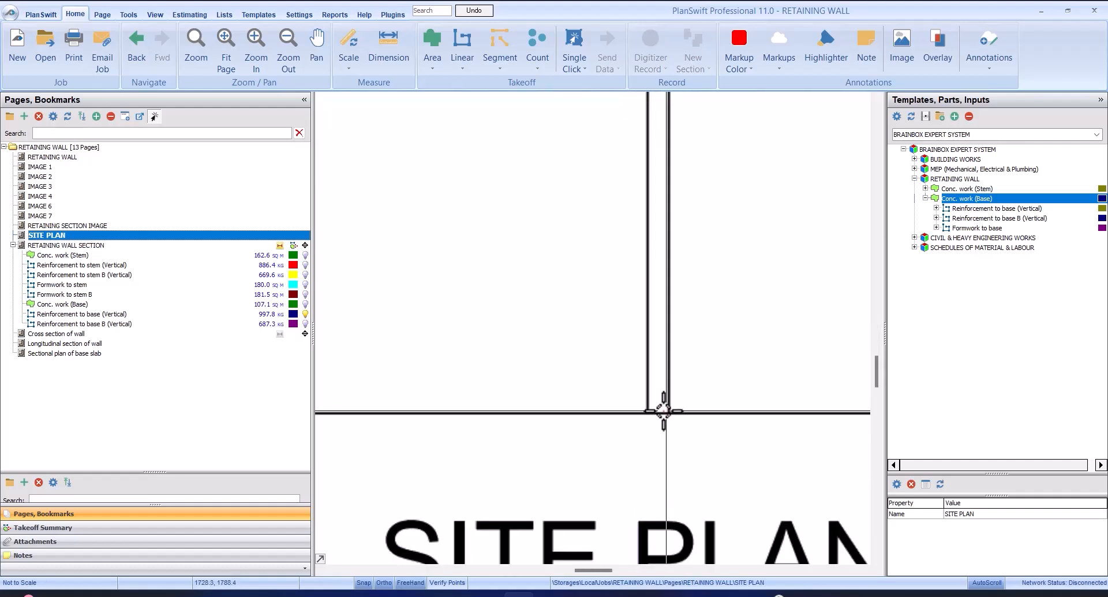
scroll(658, 408, down, 2)
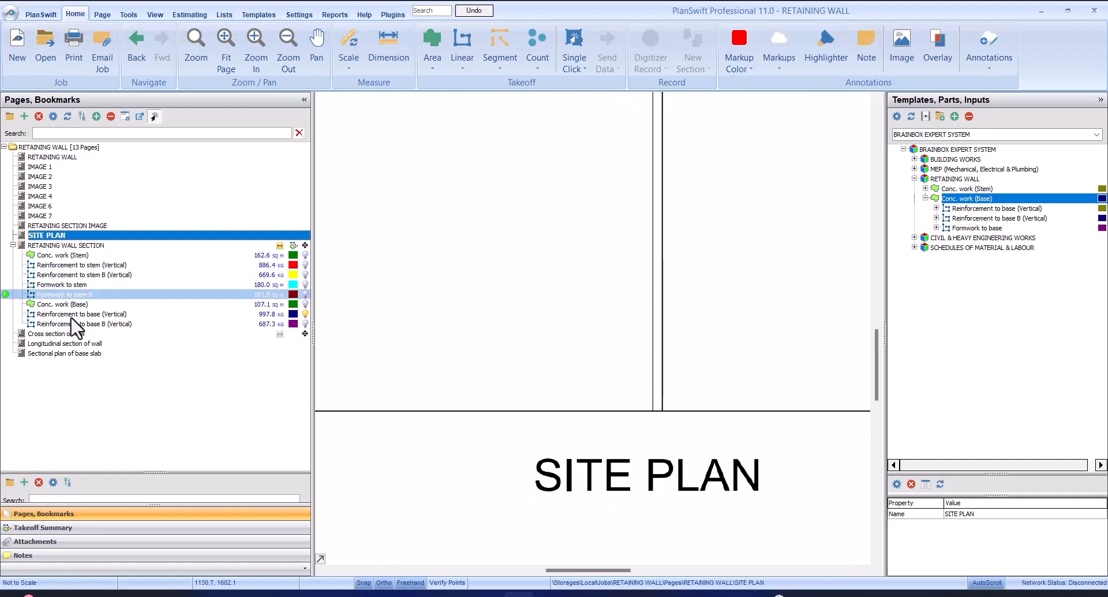
Check the covers, spacing and number of bars of the base's Reinforcement to stem B (Horizontal)
click(109, 526)
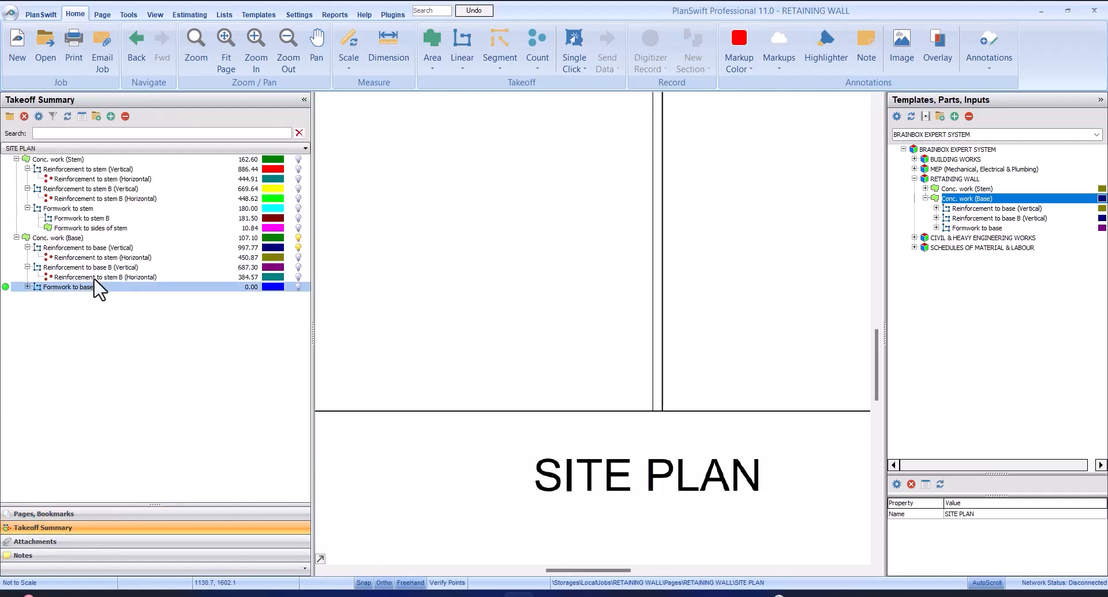
double_click(93, 278)
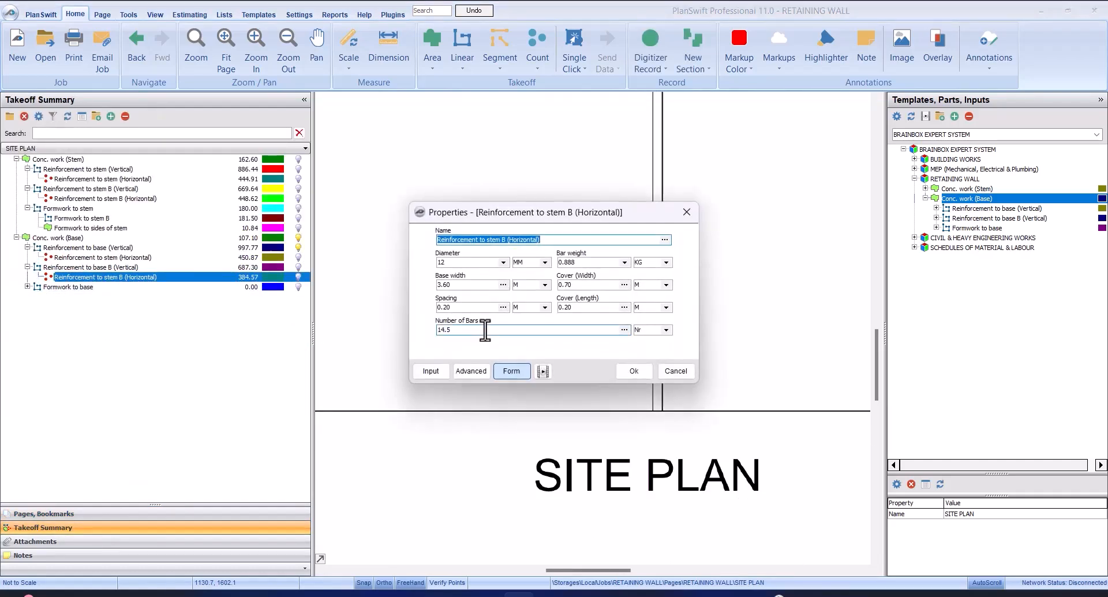
click(638, 369)
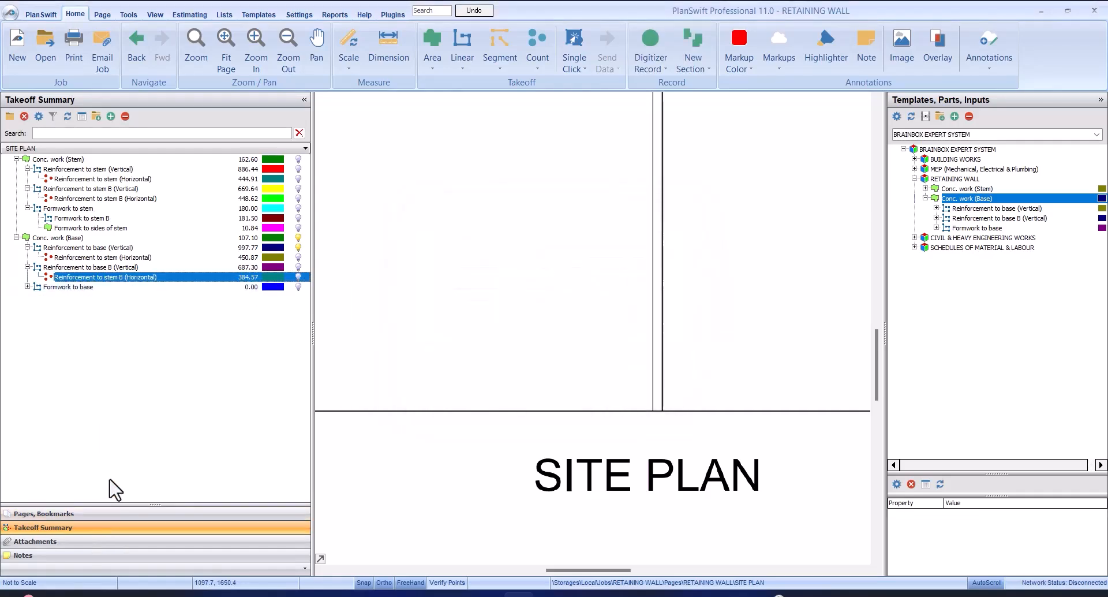
Return to the RETAINING WALL SECTION page and recheck the base's Reinforcement to stem B (Horizontal) properties against the cross section
click(65, 512)
click(78, 245)
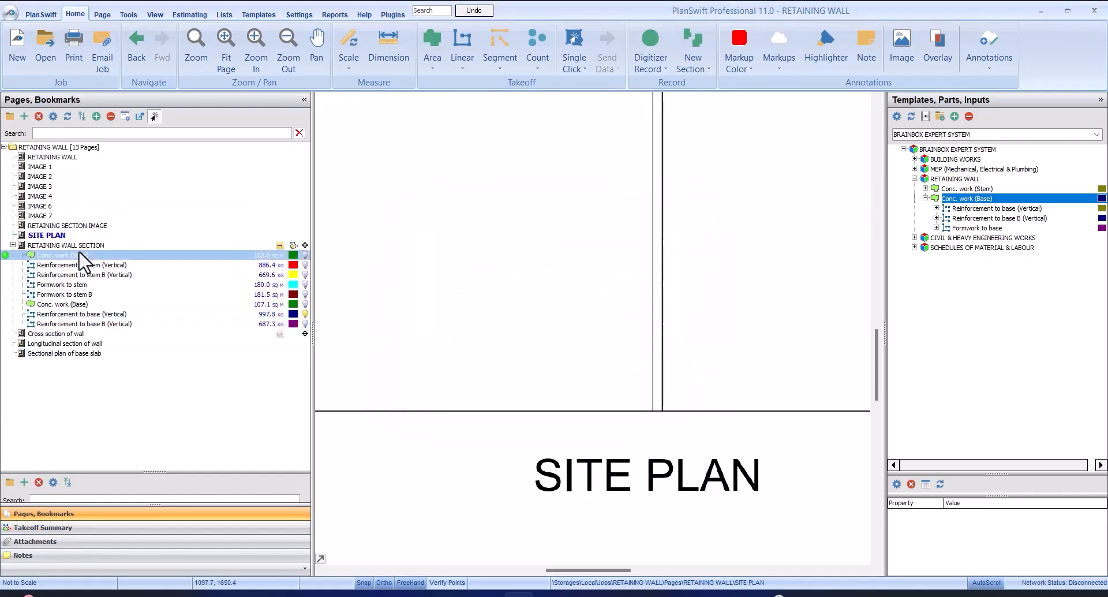
scroll(408, 421, up, 3)
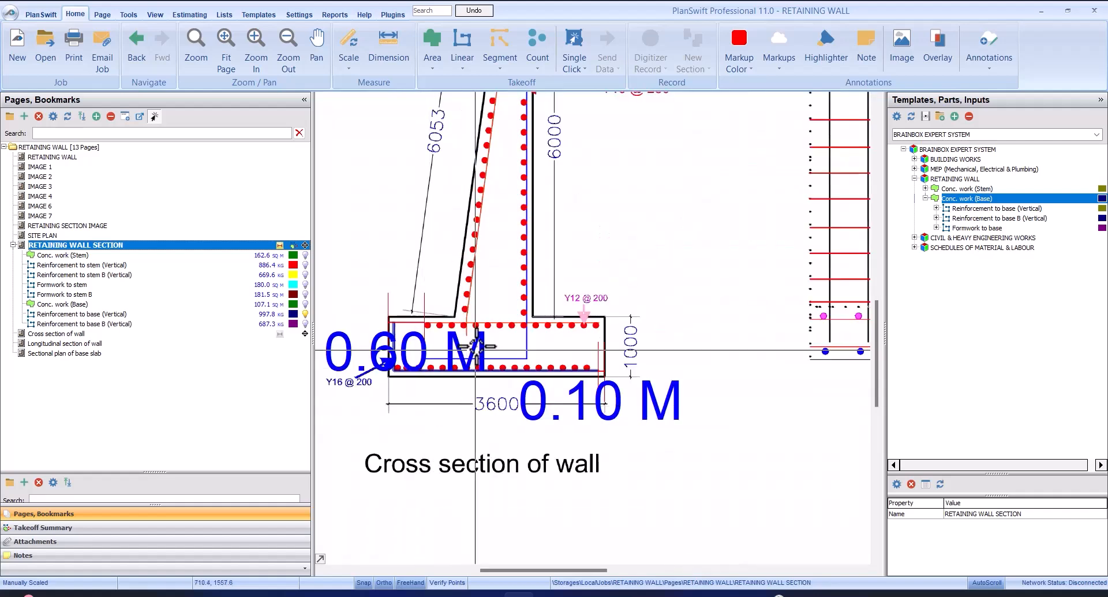
scroll(408, 421, down, 1)
click(62, 527)
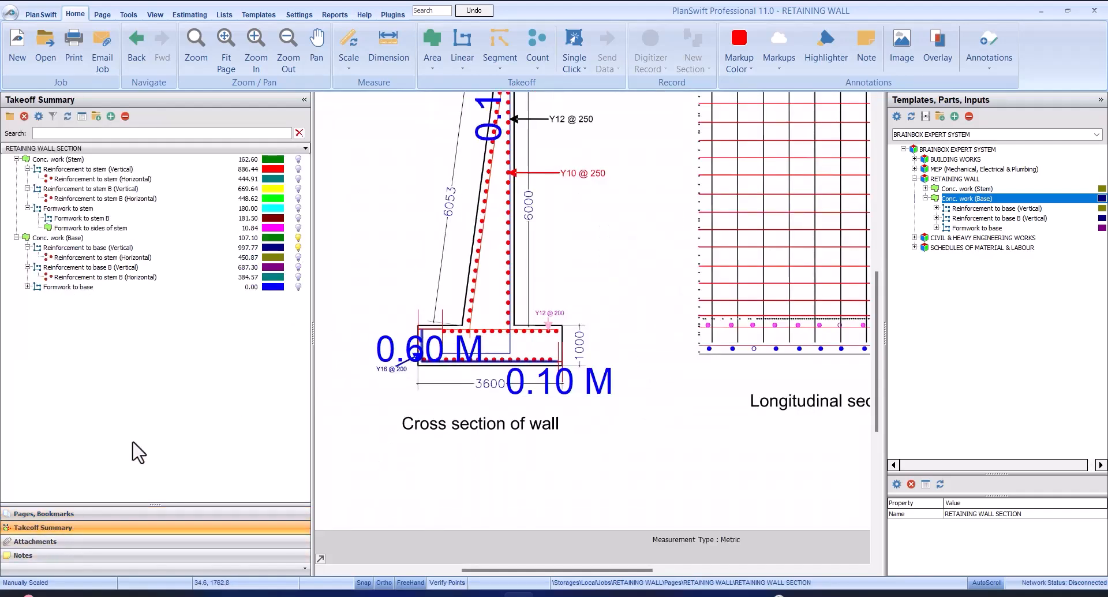
click(146, 267)
click(148, 277)
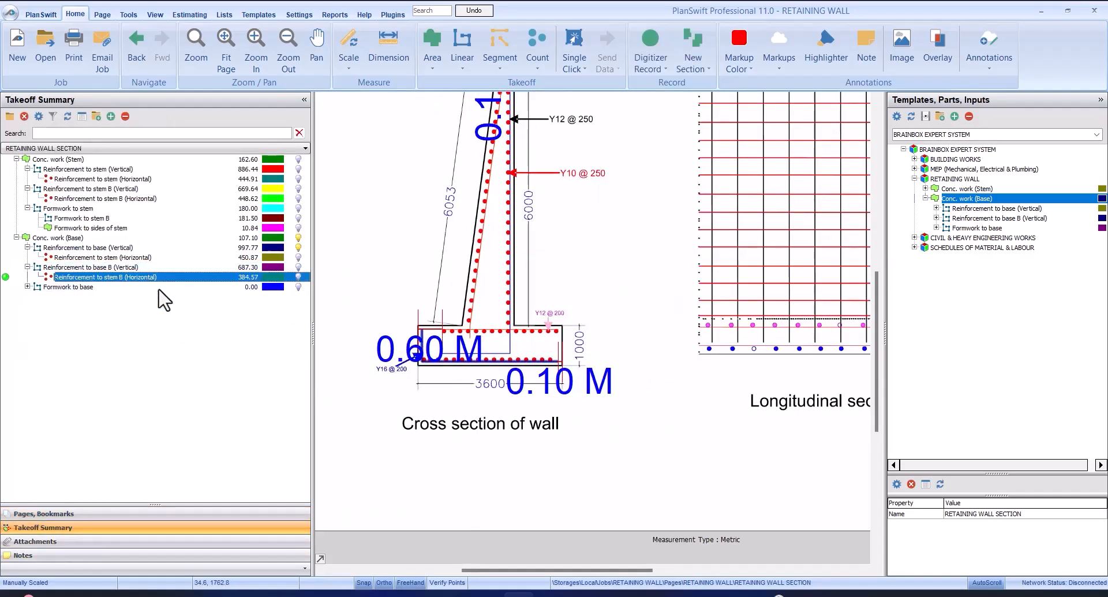
double_click(195, 278)
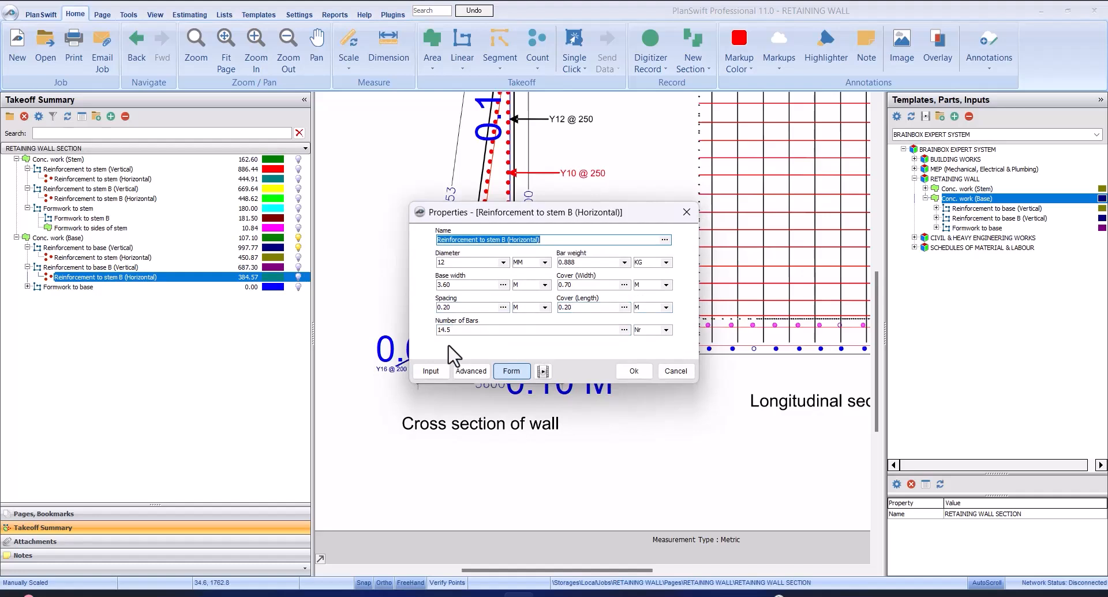
click(632, 370)
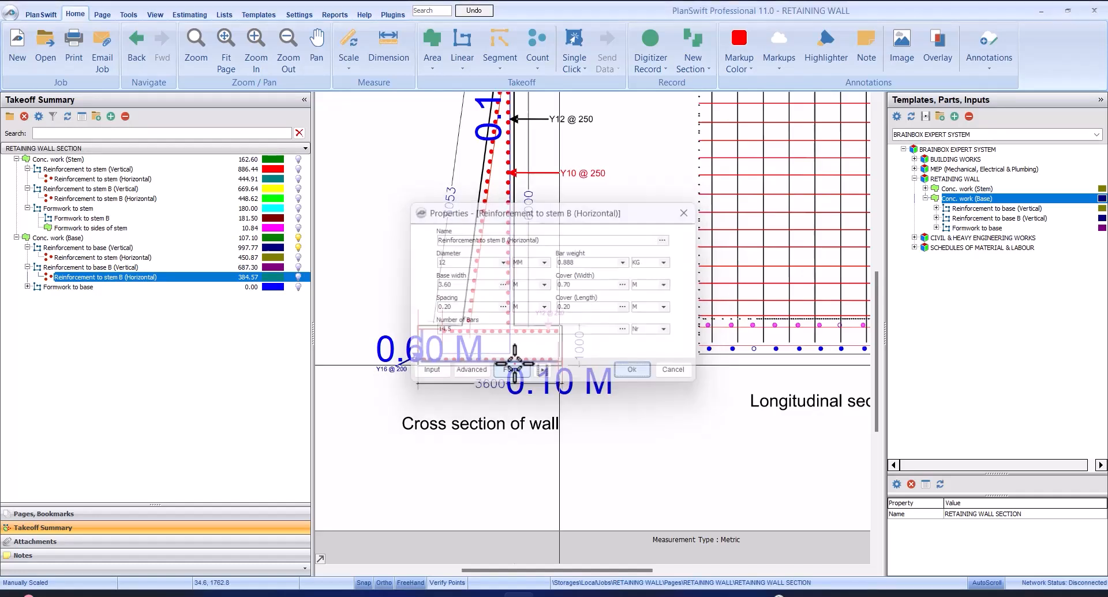
Expand Formwork to base in the takeoff summary and look over its nested base B and sides of base items
click(92, 288)
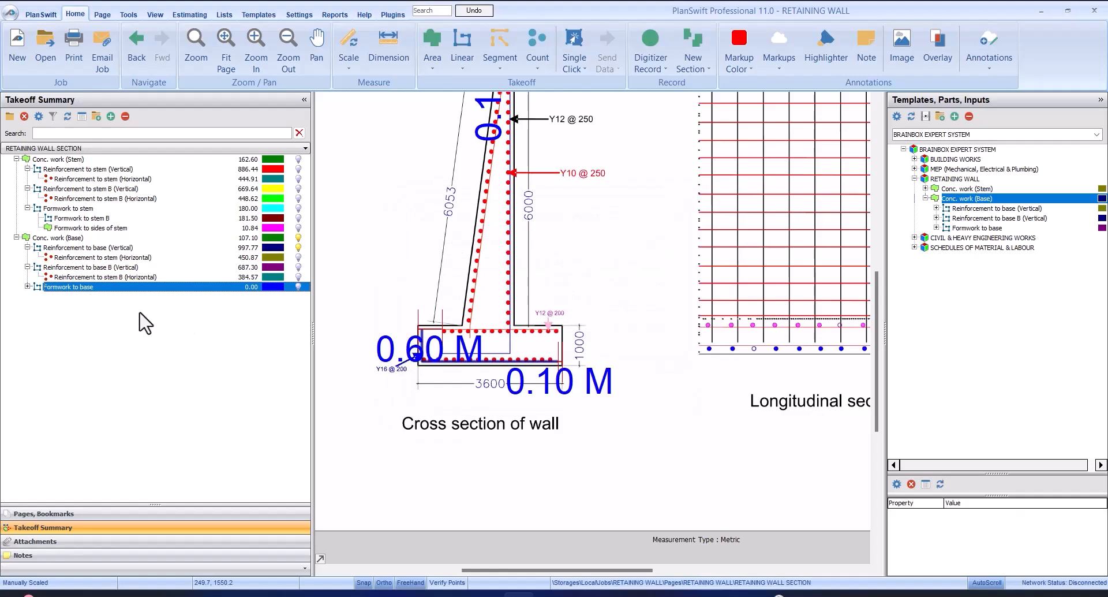
click(28, 287)
click(98, 307)
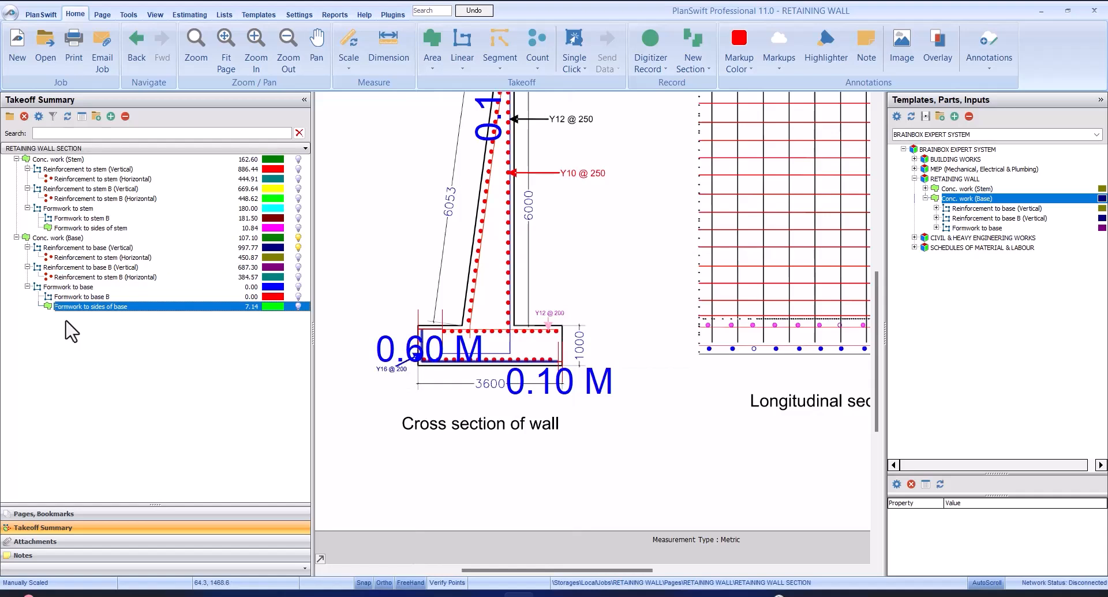
Record Formwork to base along the right vertical edge of the base in the cross section, about 1.0 m long
click(69, 287)
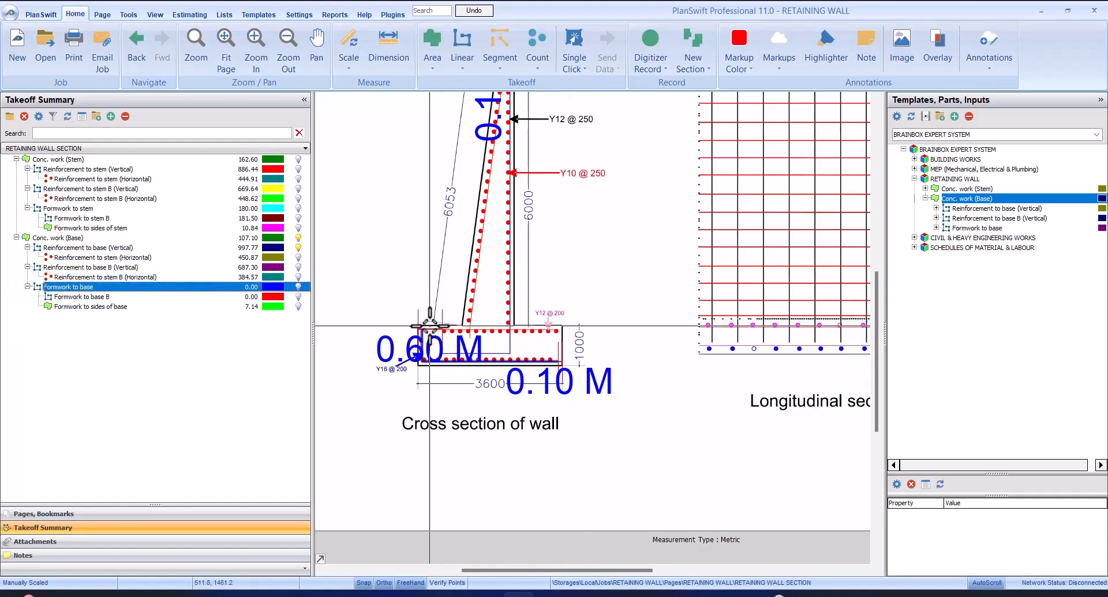
click(185, 289)
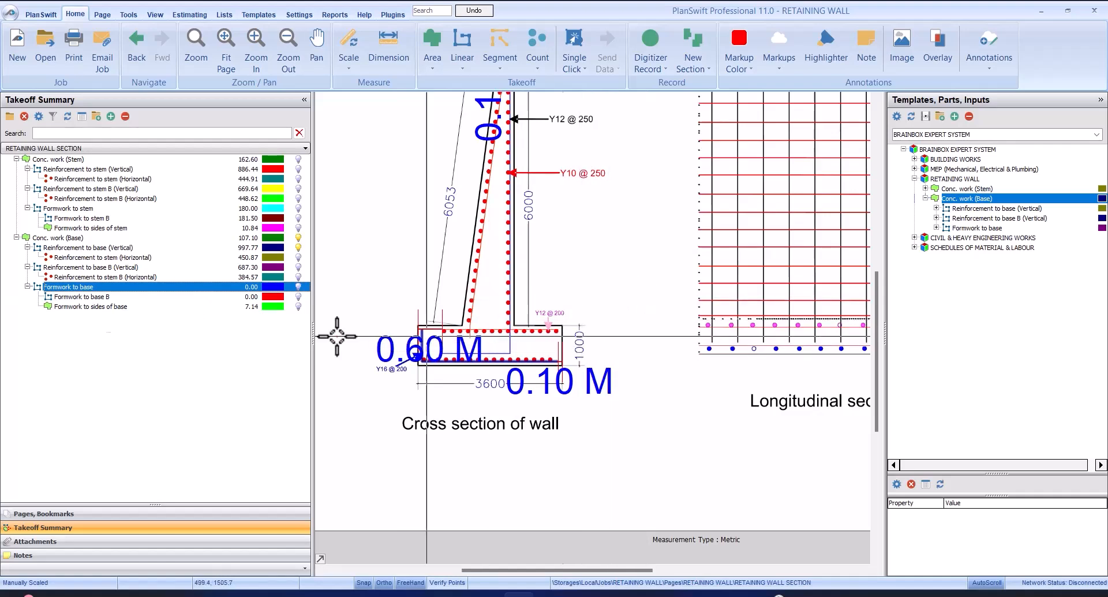
click(75, 288)
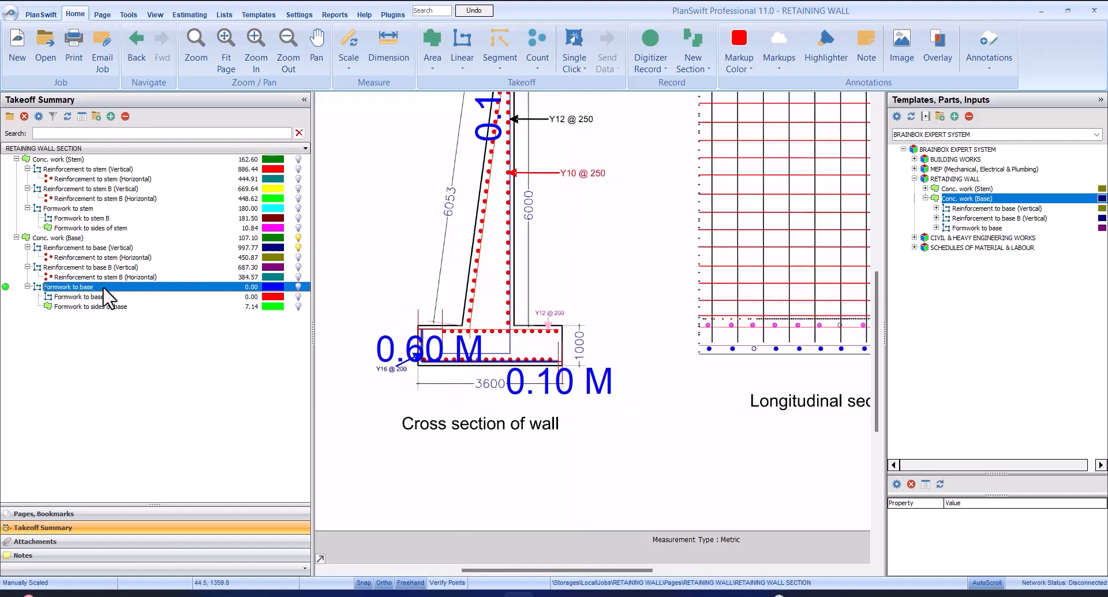
click(5, 286)
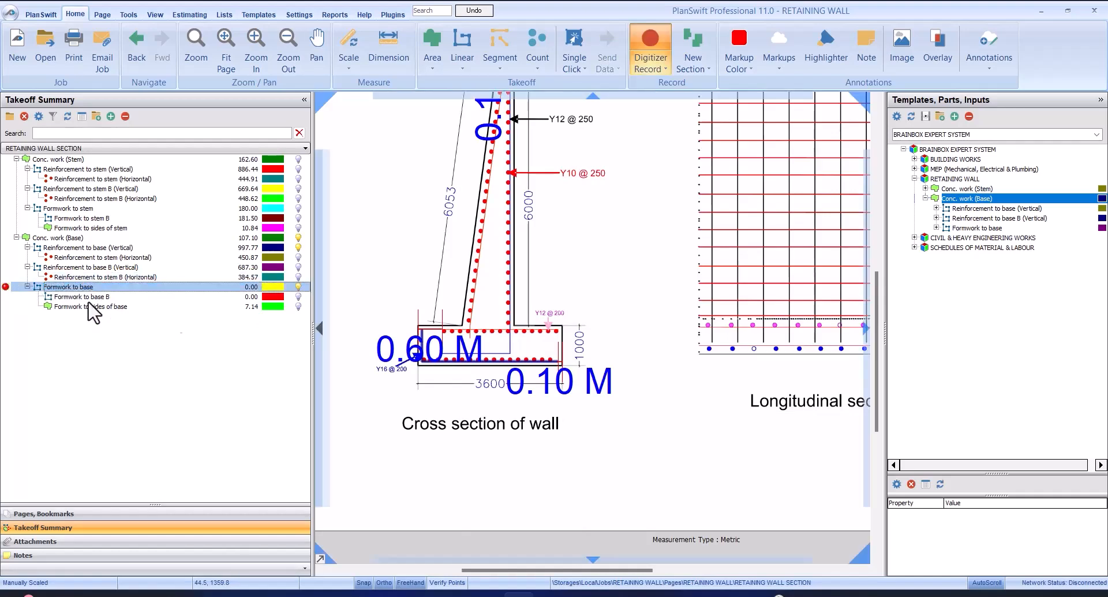
scroll(577, 309, up, 3)
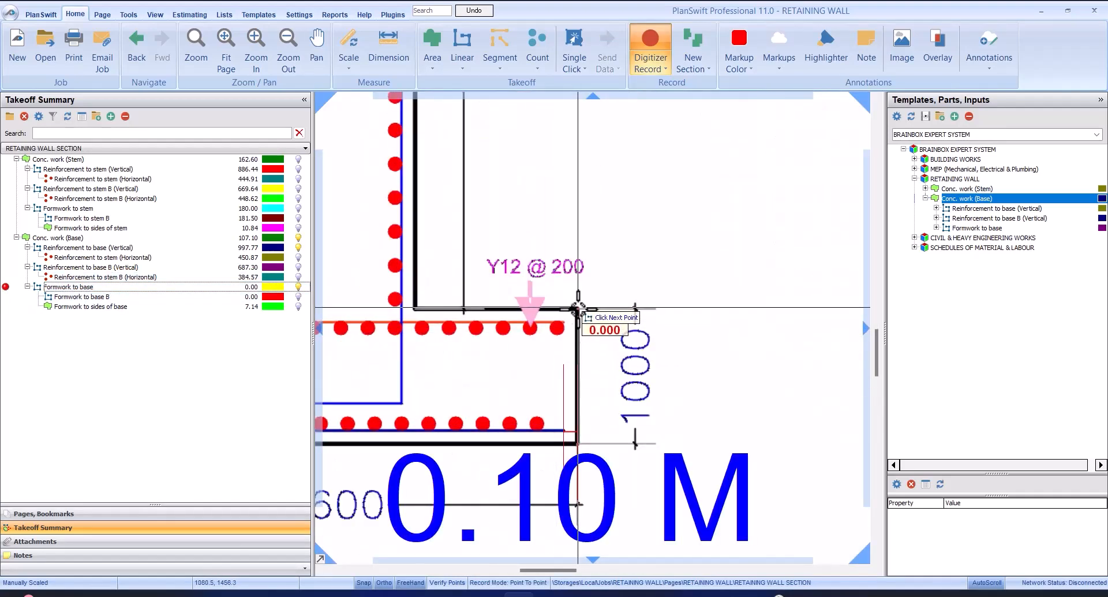
click(577, 310)
click(579, 444)
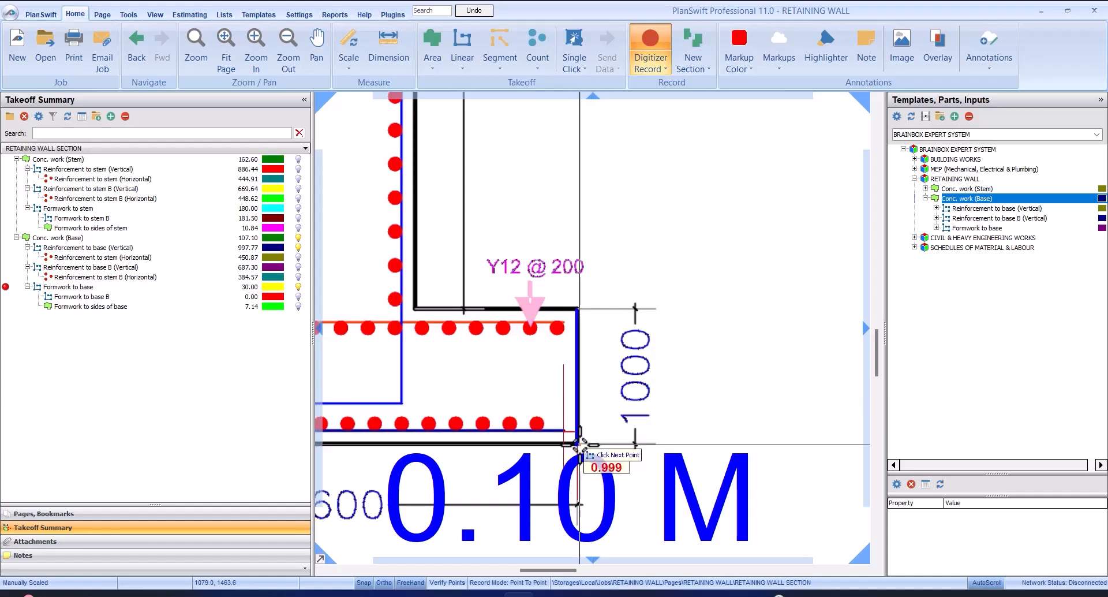
right_click(704, 353)
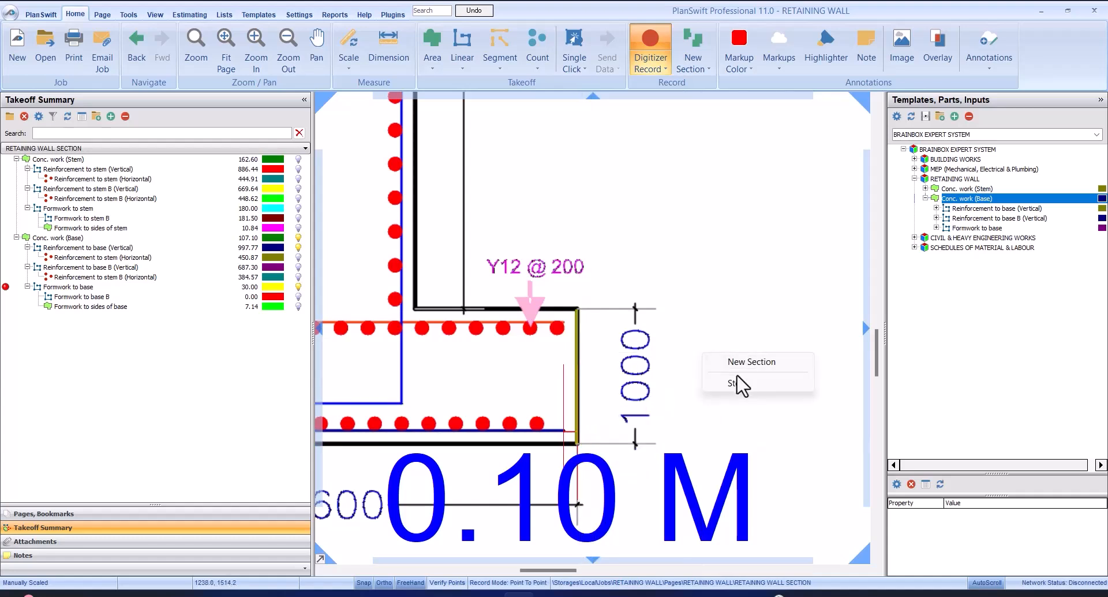
click(734, 382)
Record Formwork to base B along the left vertical edge of the base in the cross section, about 1.0 m long
click(113, 296)
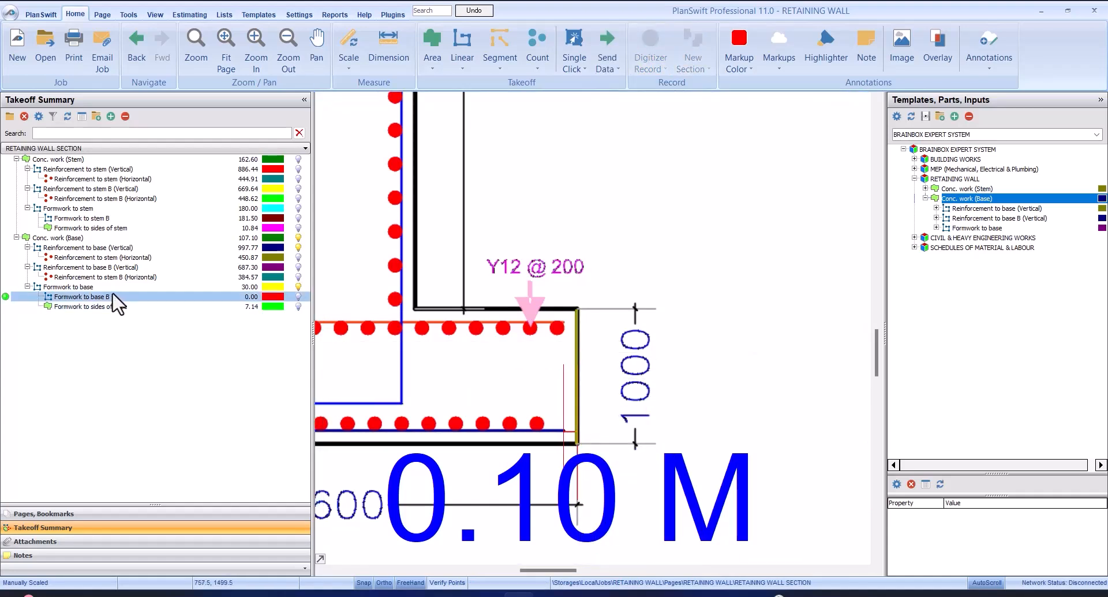
click(83, 296)
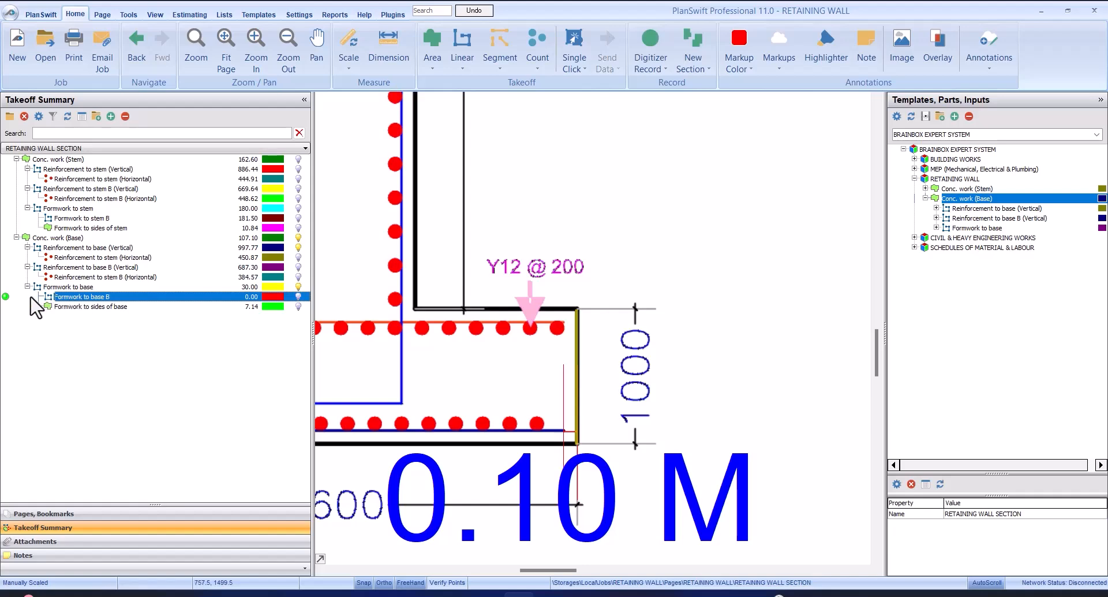
click(6, 297)
scroll(502, 346, down, 3)
scroll(512, 322, up, 5)
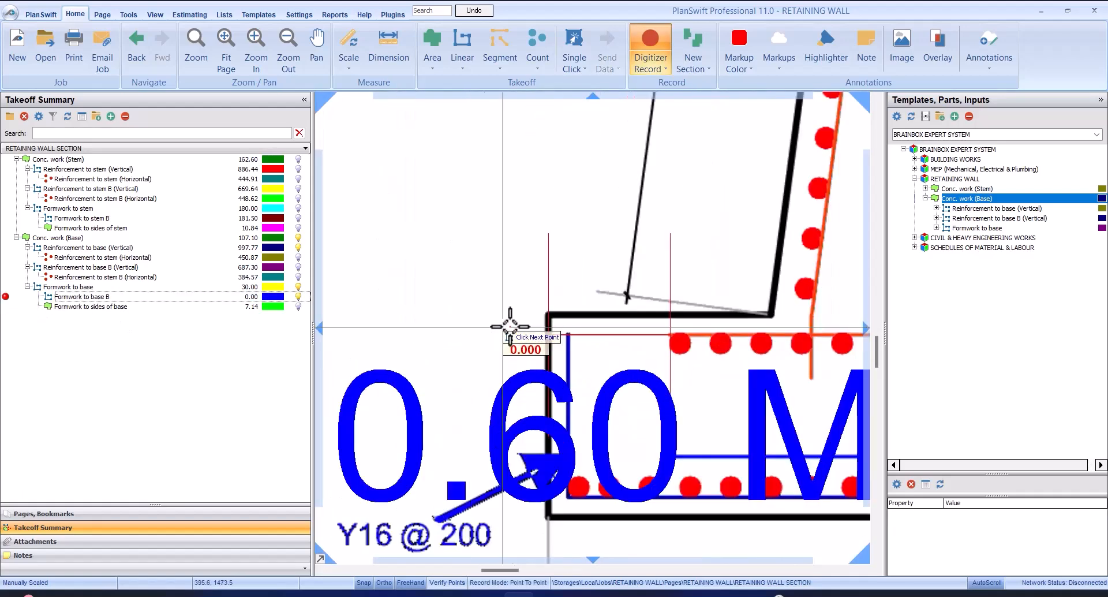
click(550, 316)
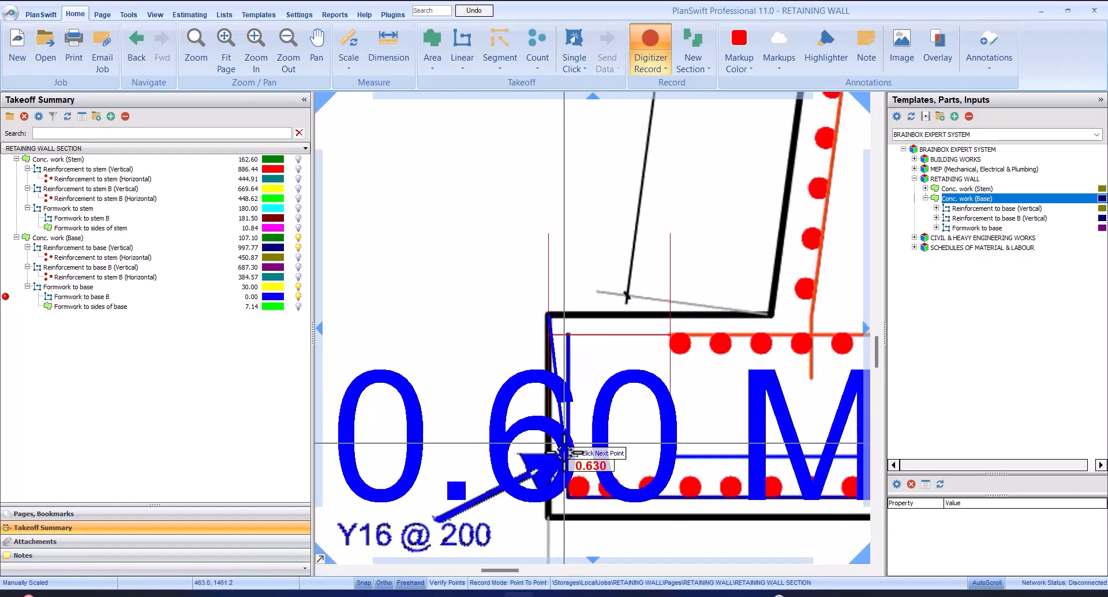
click(552, 517)
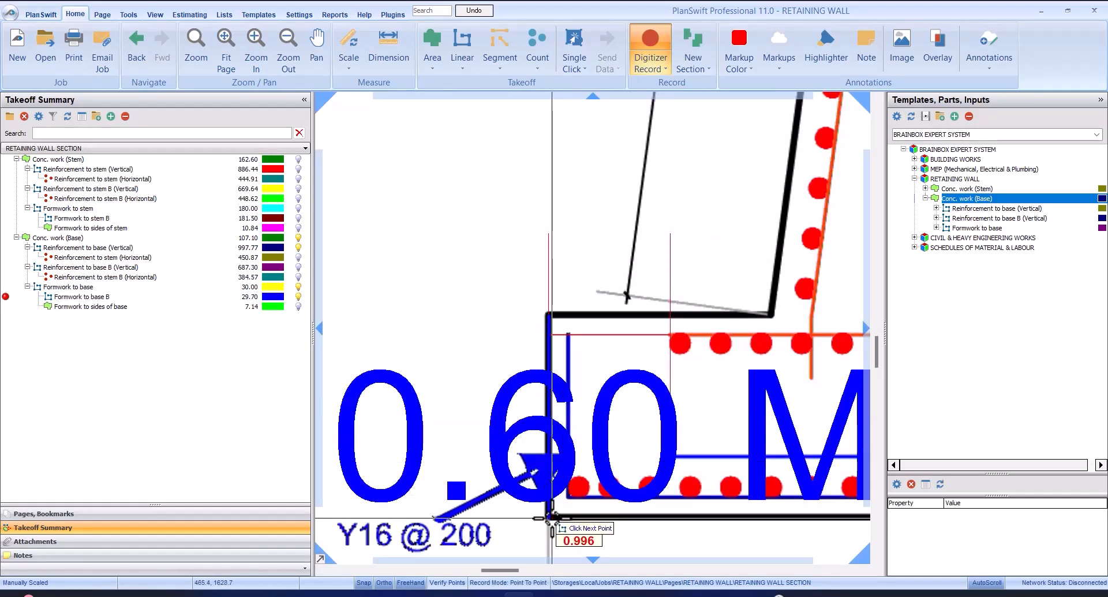
right_click(464, 336)
click(523, 370)
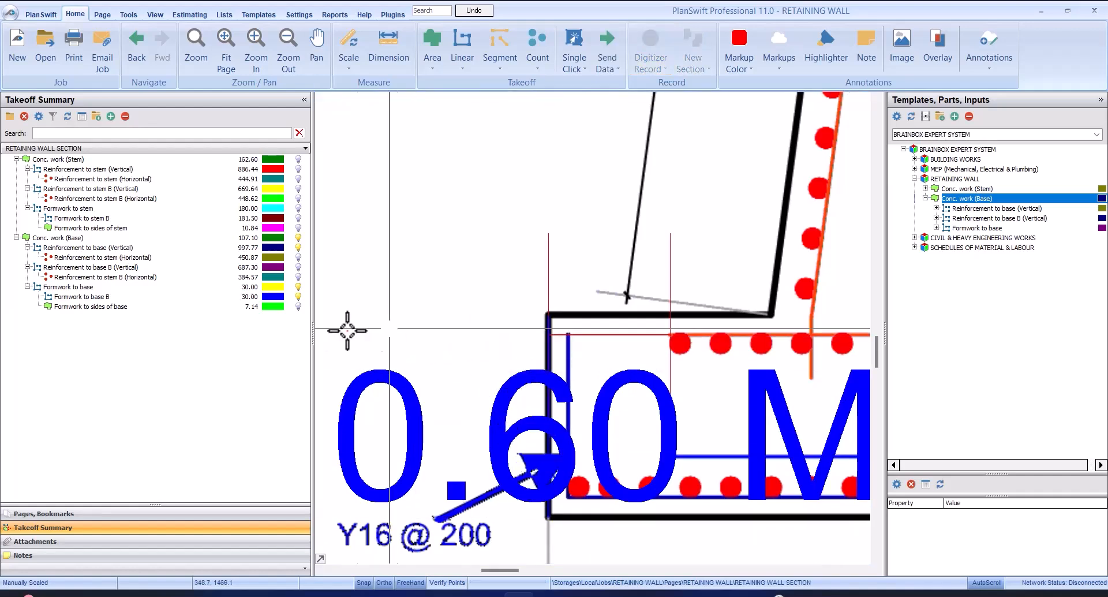
Check the Formwork to base, Formwork to base B and Formwork to sides of base items against the wall's cross section
click(205, 298)
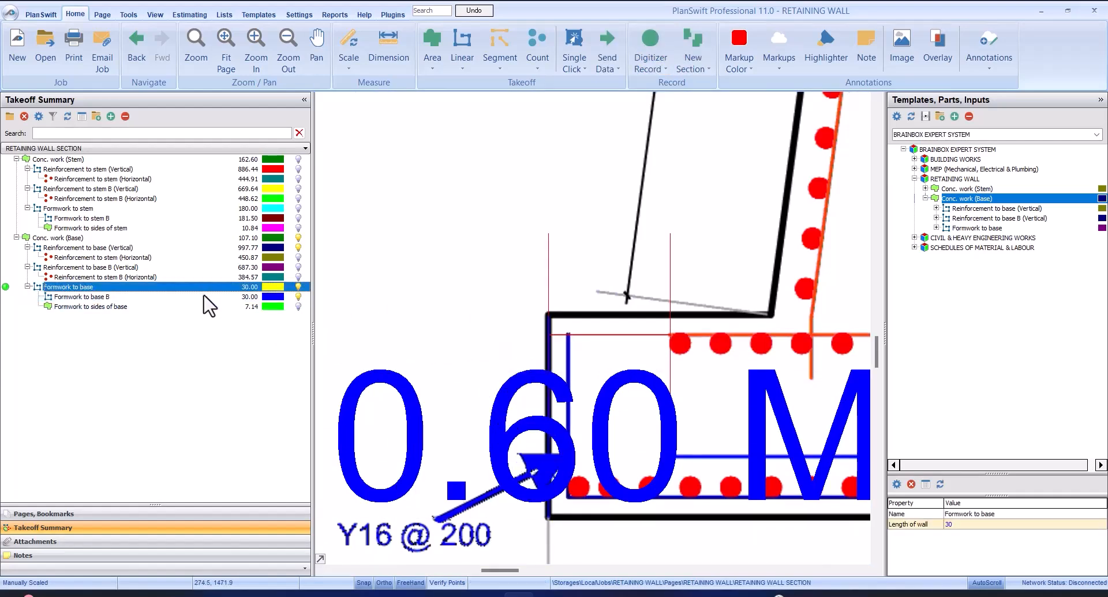
scroll(551, 330, down, 3)
scroll(747, 353, up, 3)
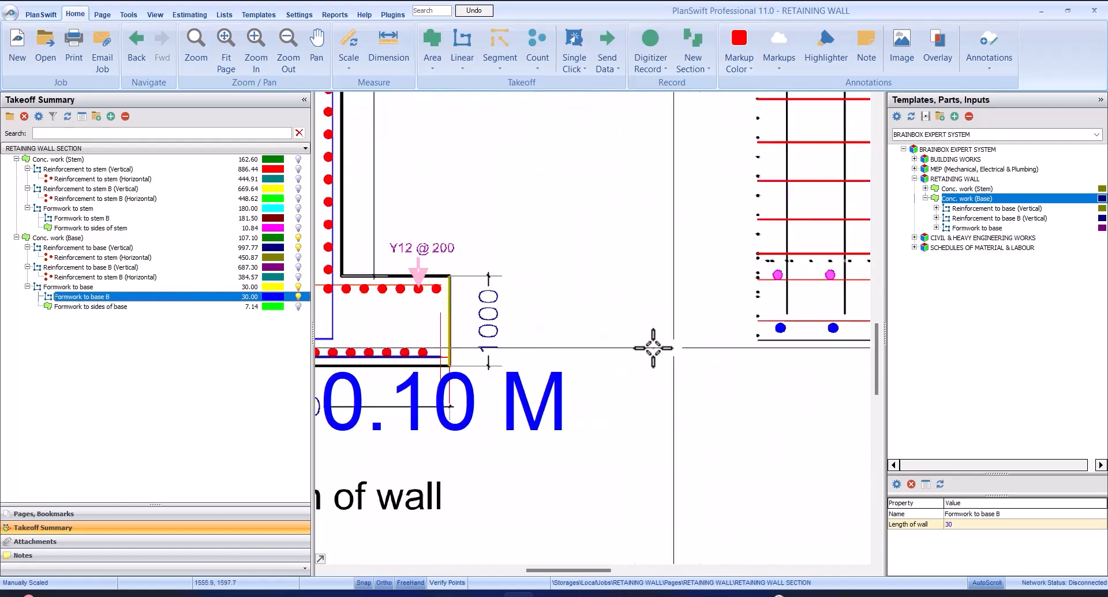
scroll(665, 337, down, 2)
scroll(570, 340, up, 2)
scroll(646, 322, down, 2)
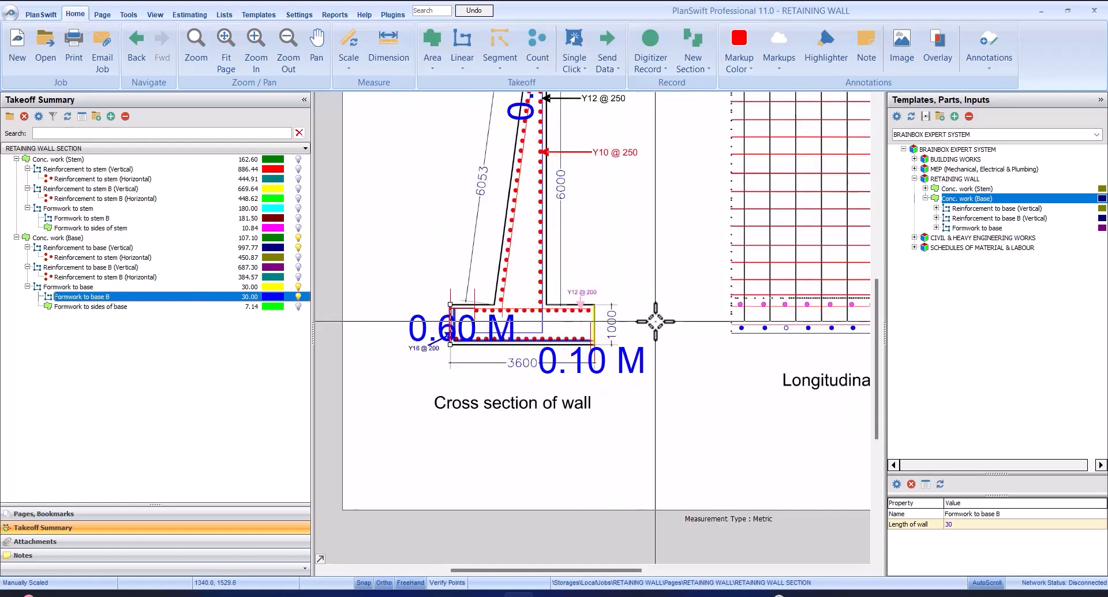
click(100, 307)
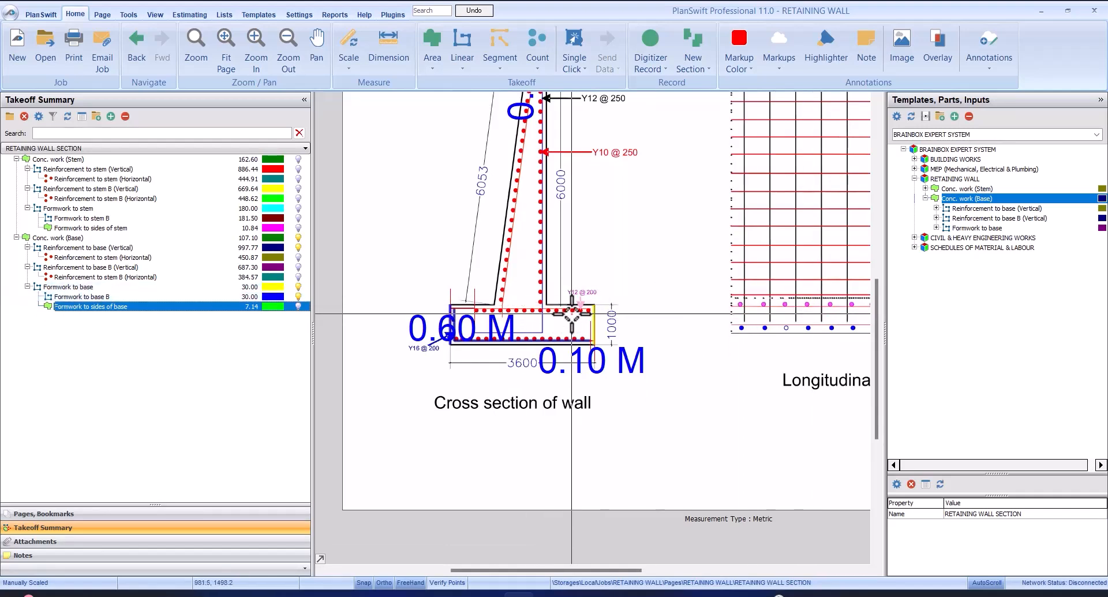
scroll(577, 335, down, 2)
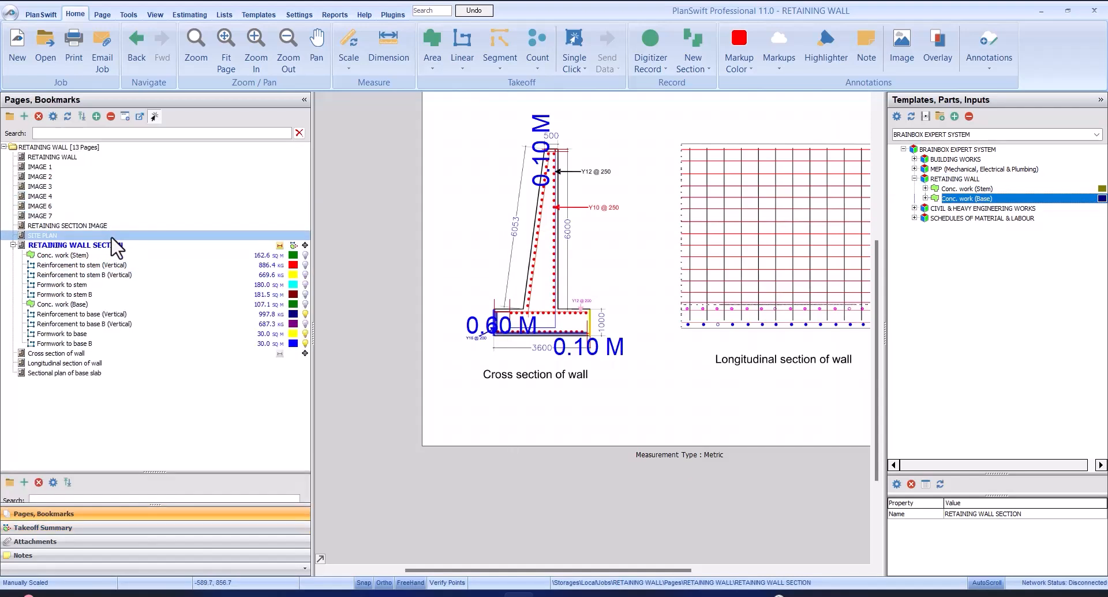
View the SITE PLAN and Cross section of wall pages, and examine the cantilever diagram and wall photo on the RETAINING WALL page
click(111, 237)
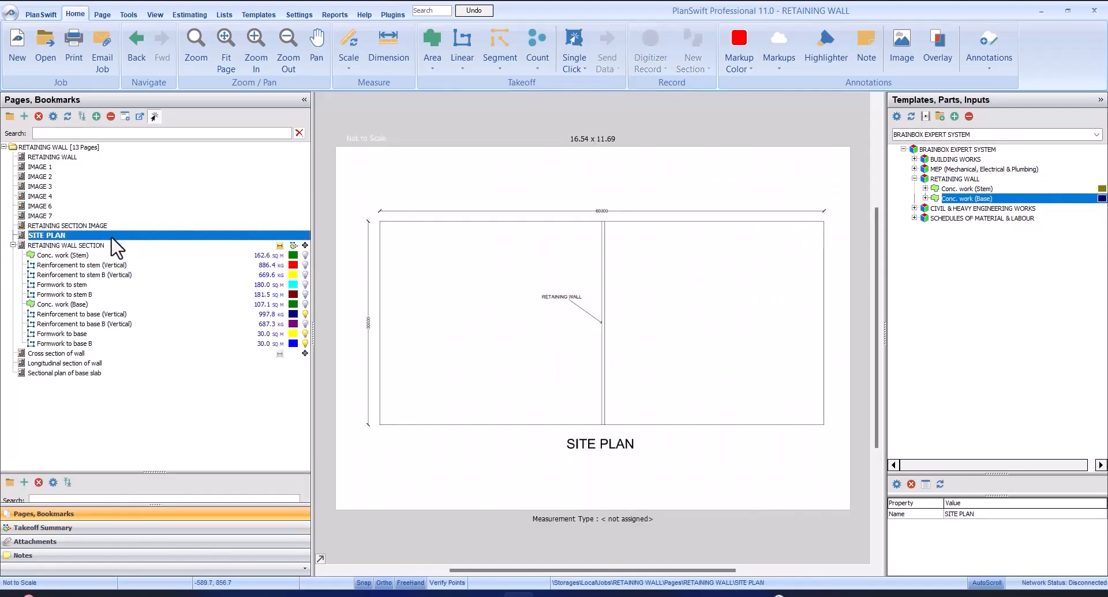
click(152, 354)
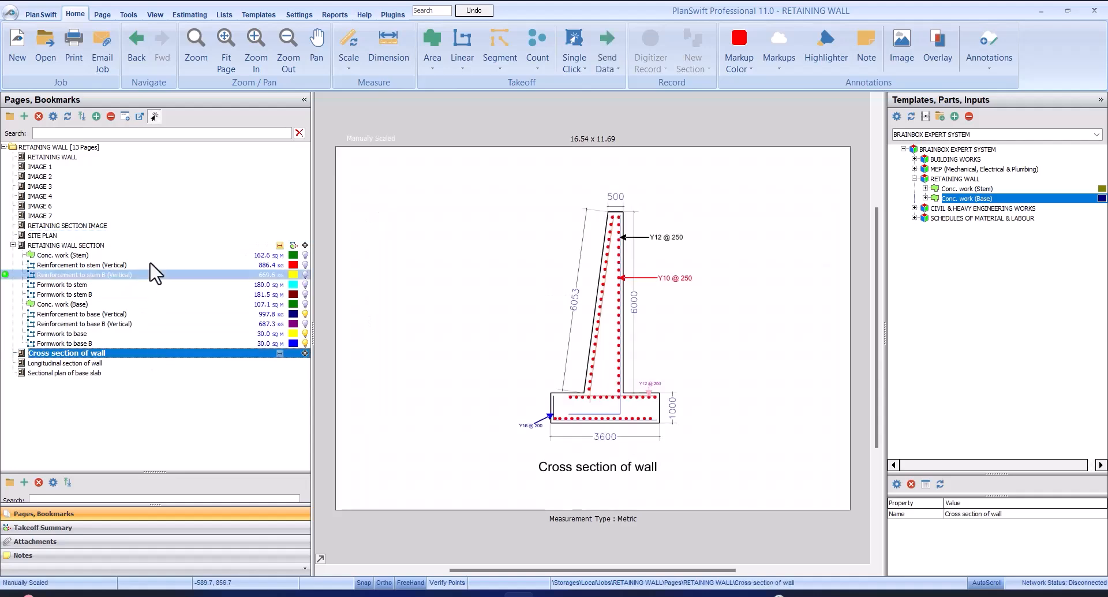
click(127, 159)
scroll(507, 291, up, 2)
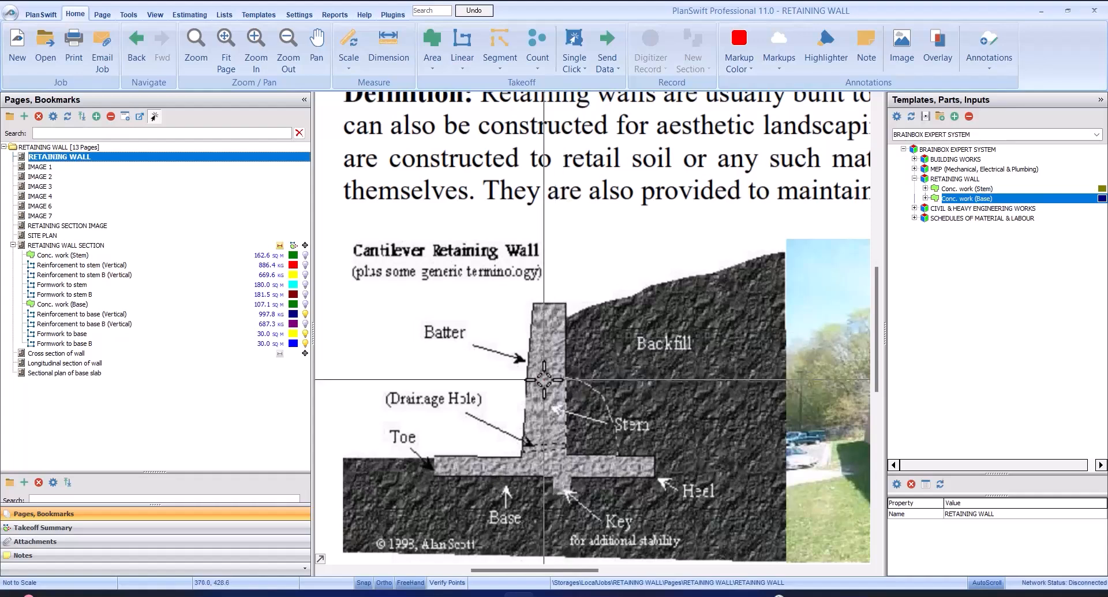
scroll(555, 391, down, 3)
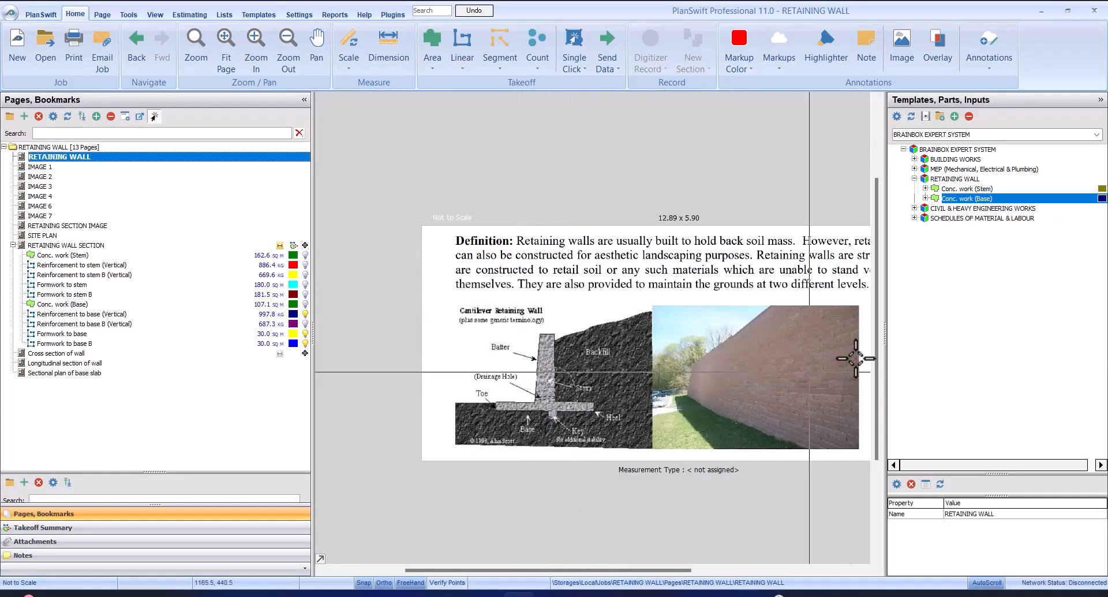
scroll(855, 358, up, 3)
scroll(616, 324, down, 3)
scroll(576, 351, up, 3)
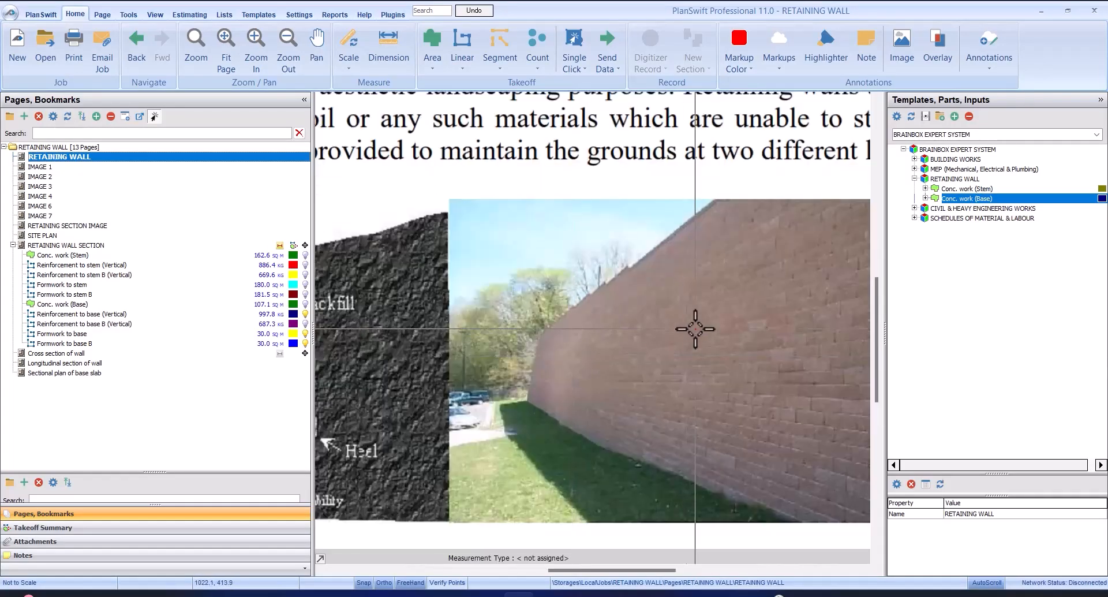
scroll(700, 329, down, 3)
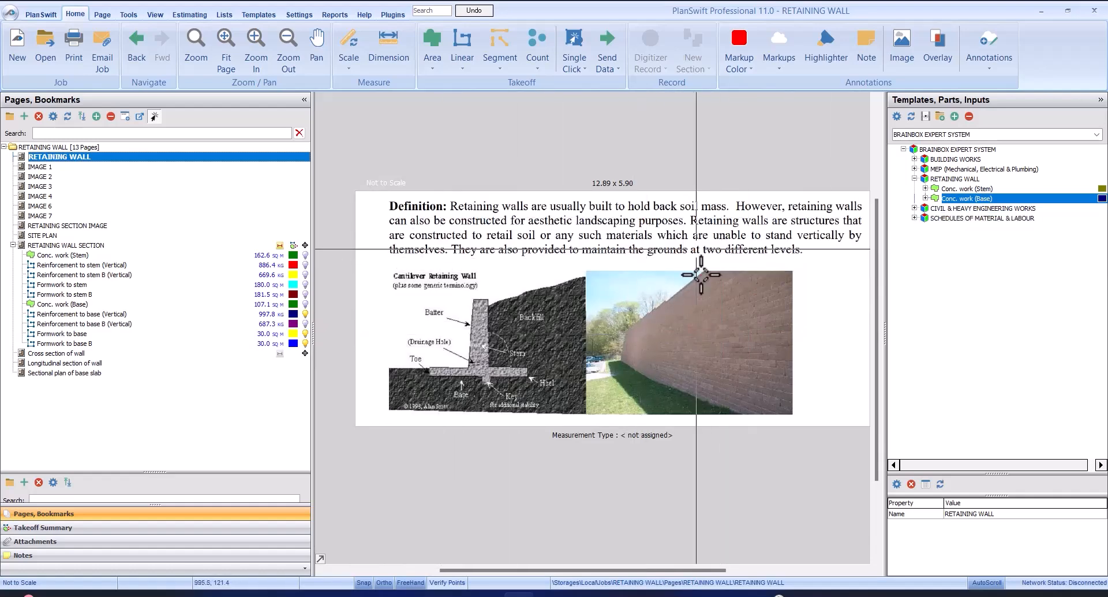
scroll(700, 251, up, 2)
scroll(700, 251, down, 2)
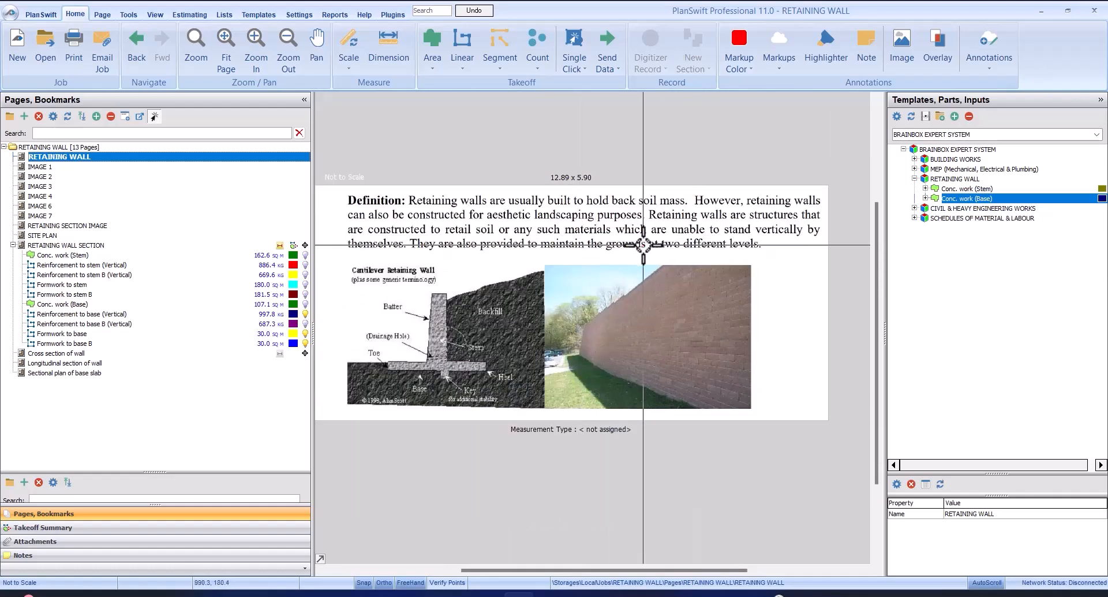